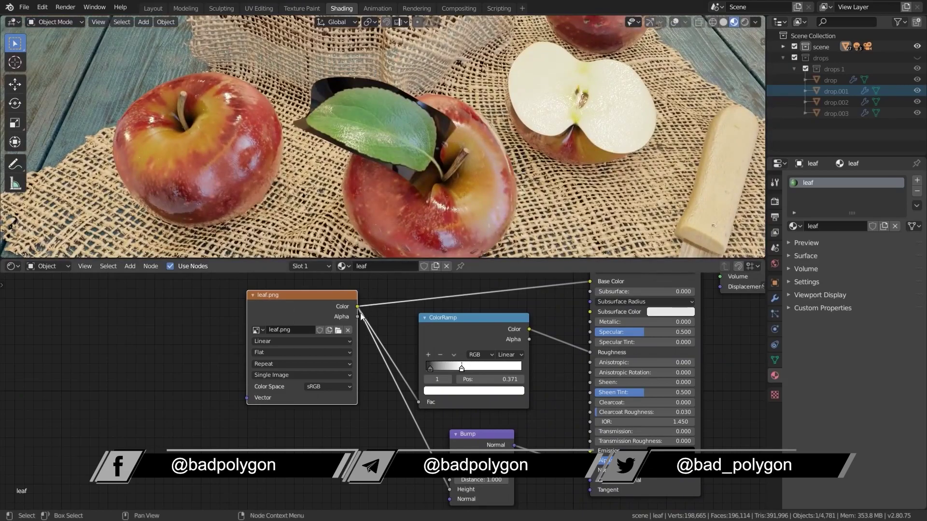
Connect the leaf.png texture's Alpha output to the Alpha input of the leaf's Principled BSDF.
left_click_drag(357, 317, 590, 461)
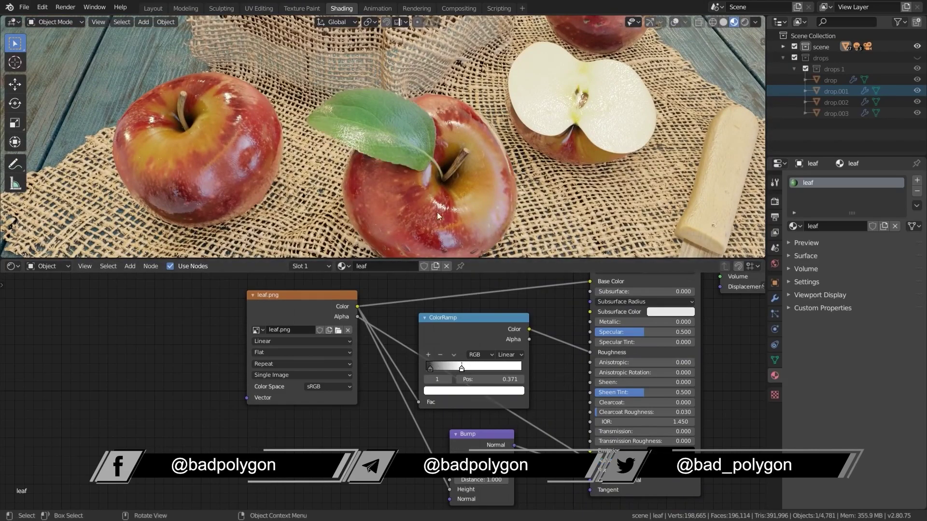
middle_click_drag(437, 212, 439, 140)
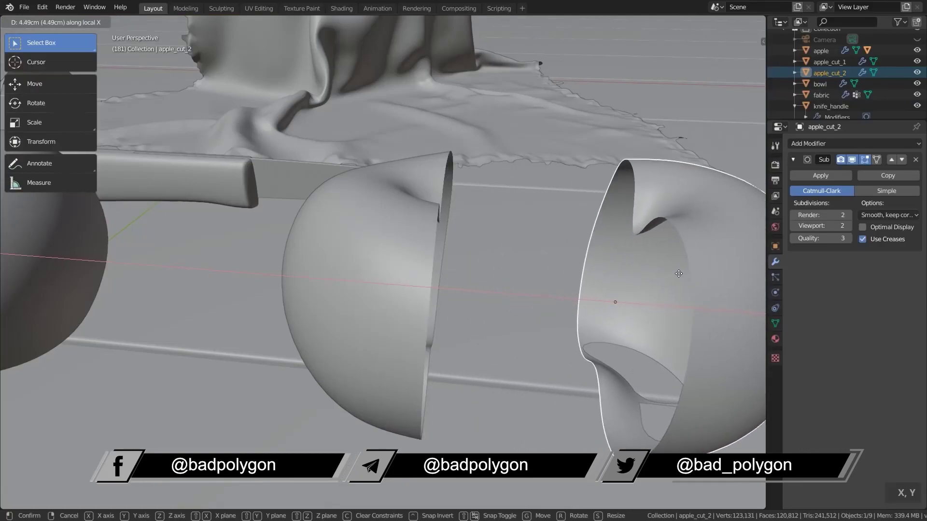
Move the apple_cut_2 half away from the other half along its local X axis.
left_click(636, 271)
mouse_move(636, 270)
middle_mouse_down("shift")
mouse_move(647, 294)
mouse_move(636, 287)
middle_mouse_up("shift")
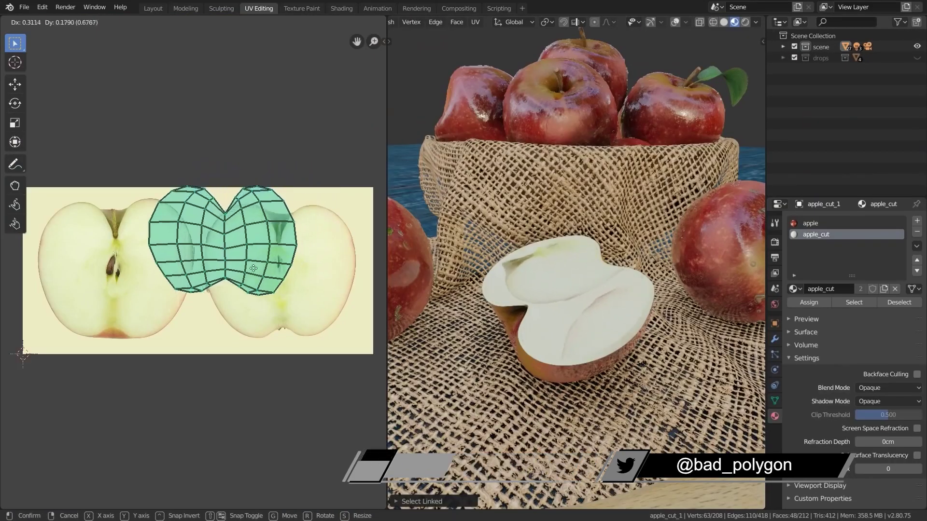
key("shift+grave")
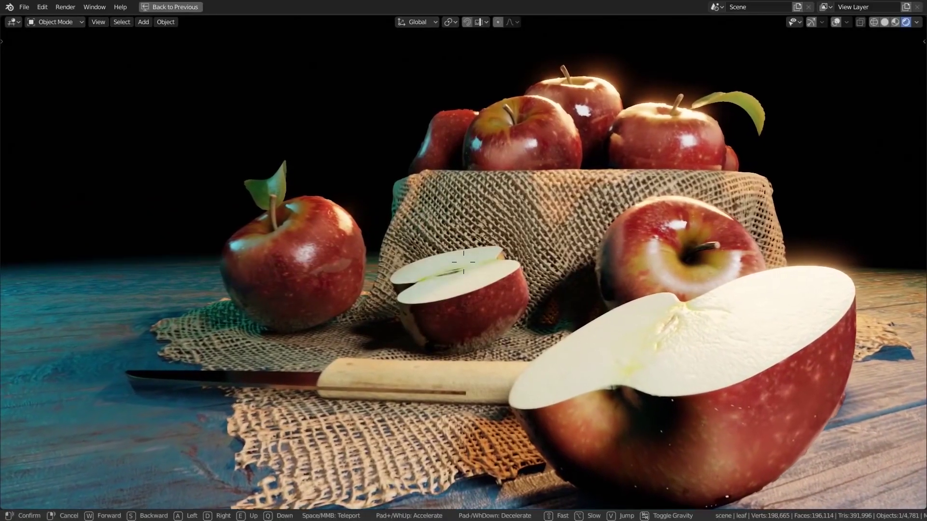
key("w")
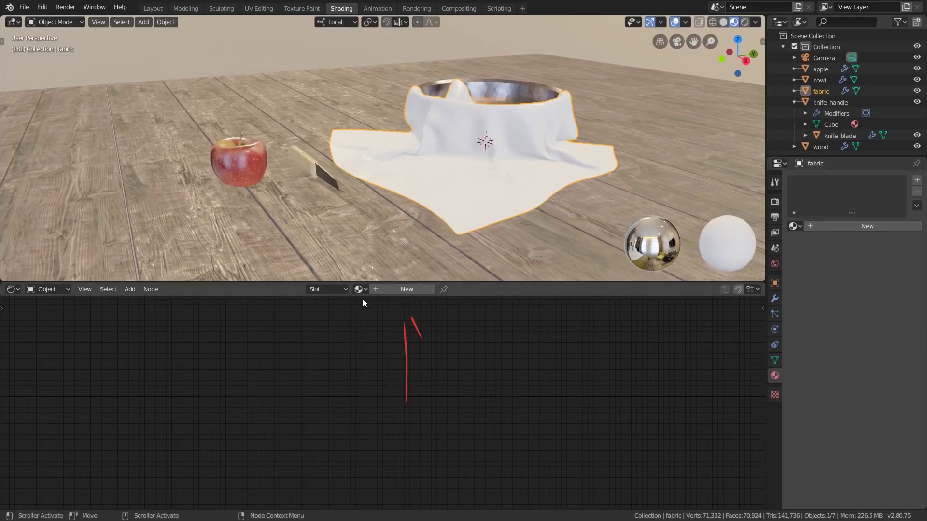
Create a new material on the cloth around the bowl and name it fabric.
left_click(418, 289)
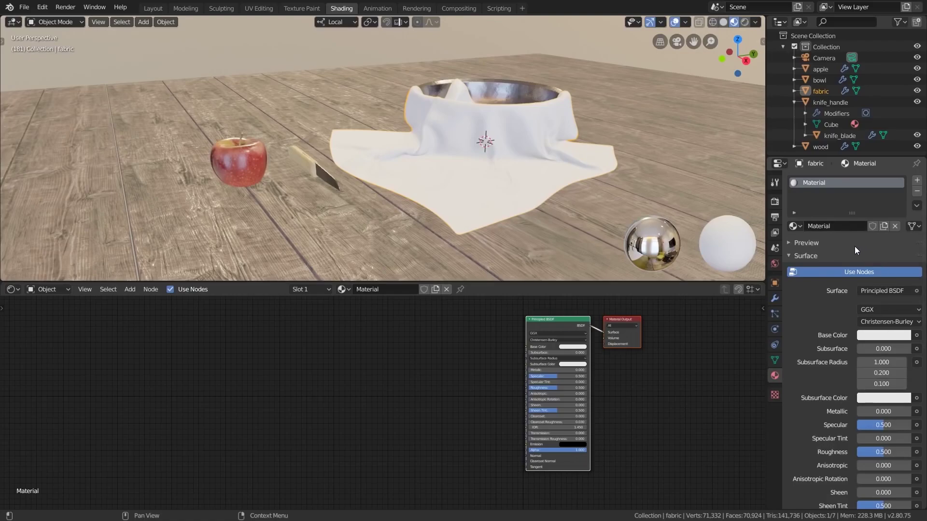
left_click(381, 288)
type("fabric")
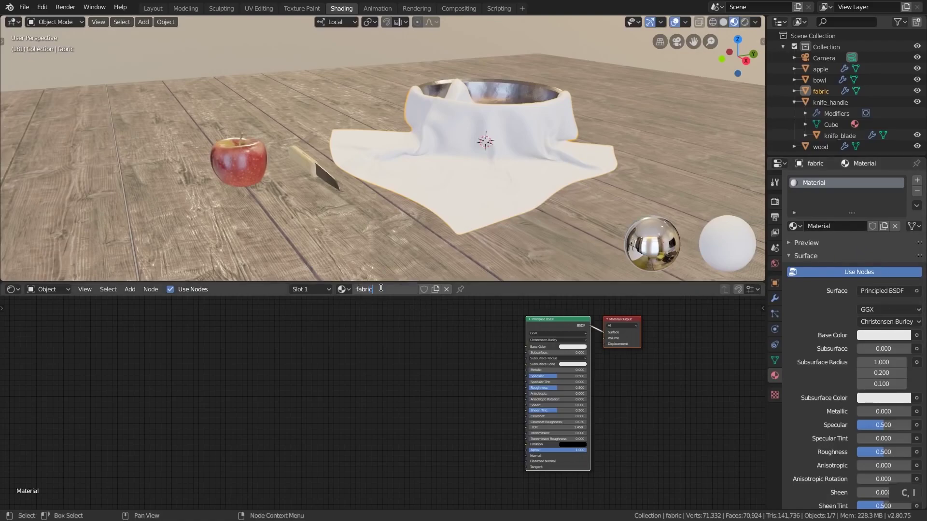
key("Return")
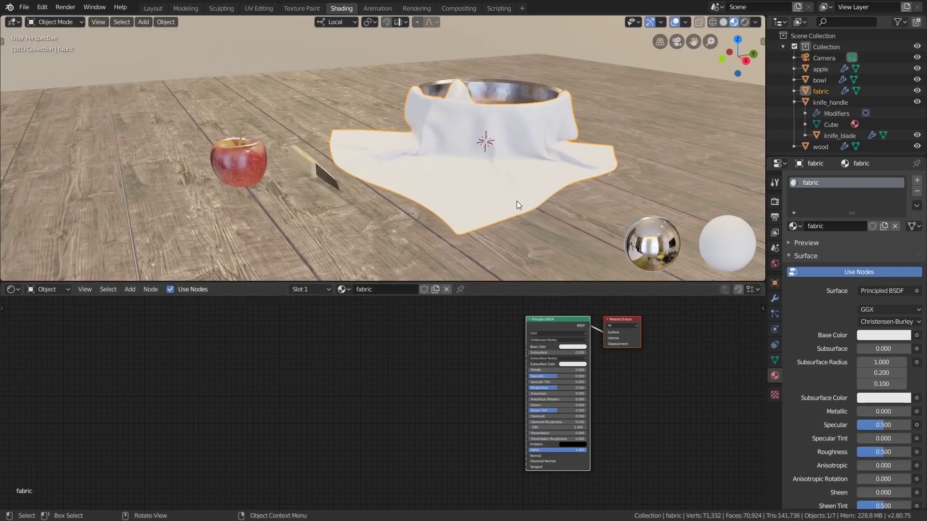
Add fabric.jpg and fabric_normal.jpg from the tex folder to the fabric material as image textures, arranged one above the other.
left_click_drag(926, 118, 685, 124)
left_click_drag(746, 208, 535, 338)
left_click_drag(328, 356, 311, 352)
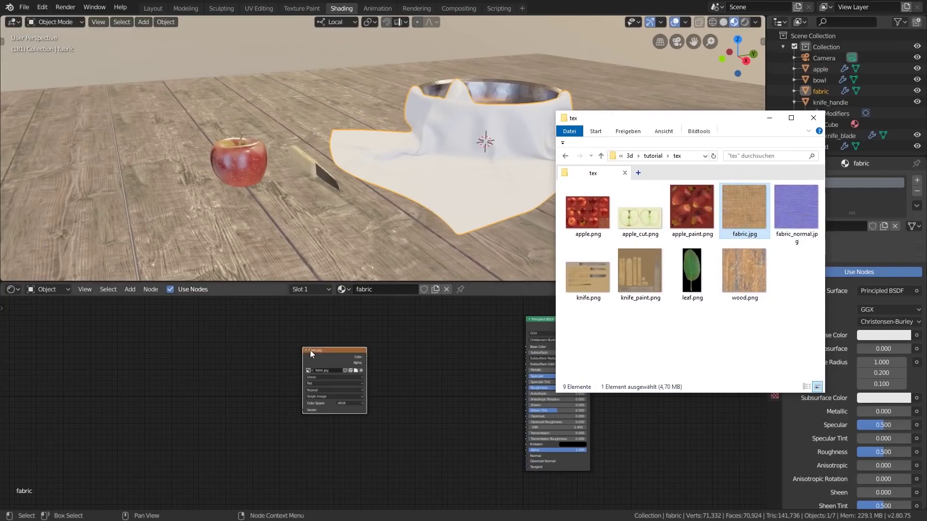
left_click(785, 223)
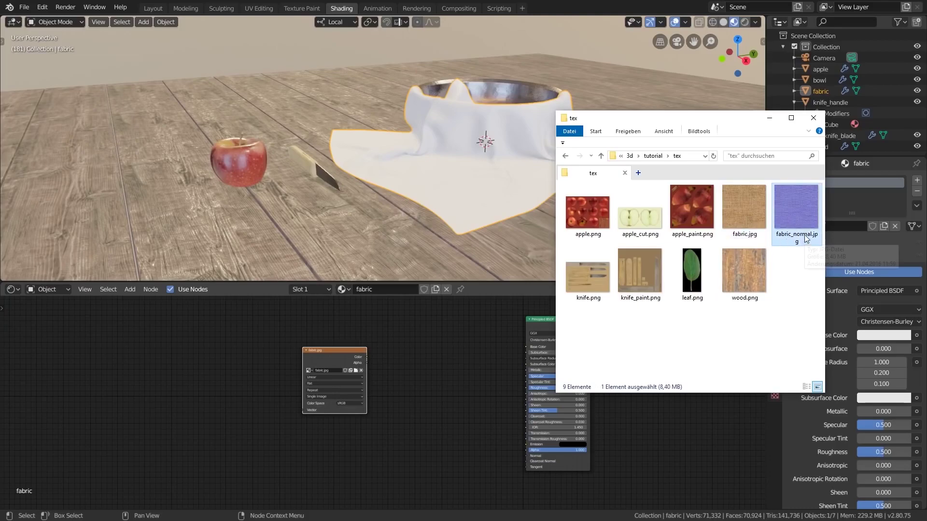
left_click_drag(801, 224, 321, 465)
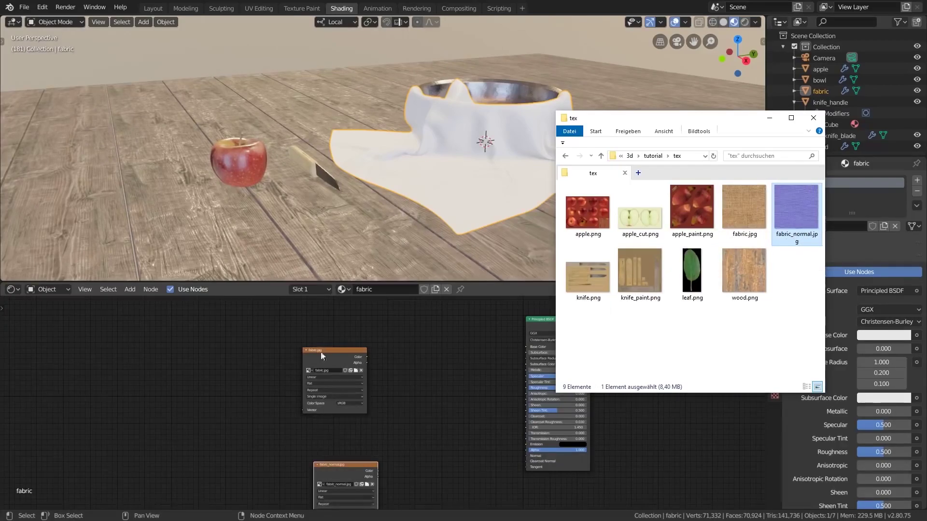
left_click(334, 355)
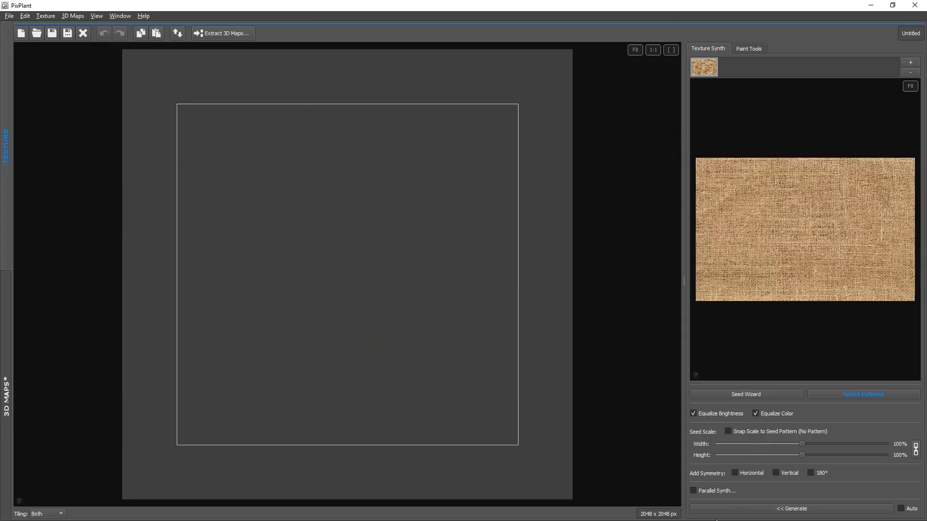
In PixPlant, generate a seamless burlap texture from the seed image and extract its Diffuse and Displacement + Normal maps.
left_click(722, 511)
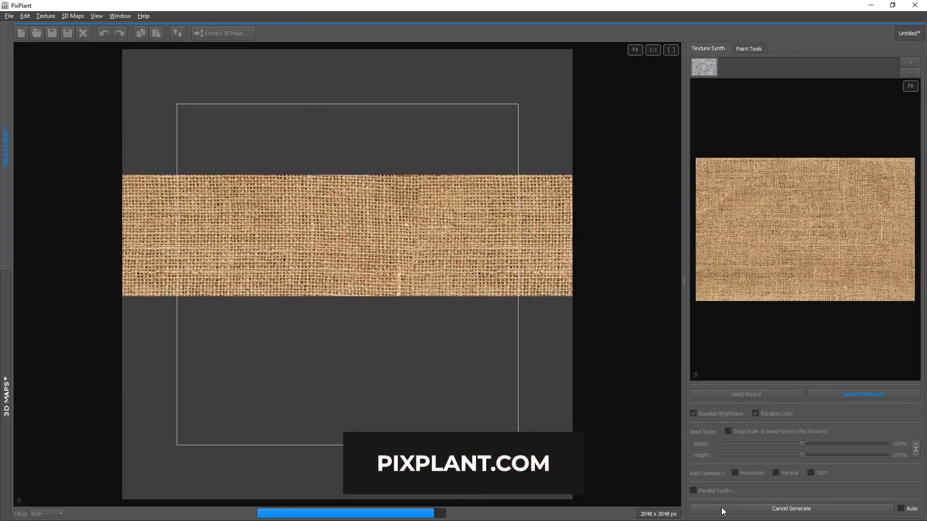
left_click(220, 34)
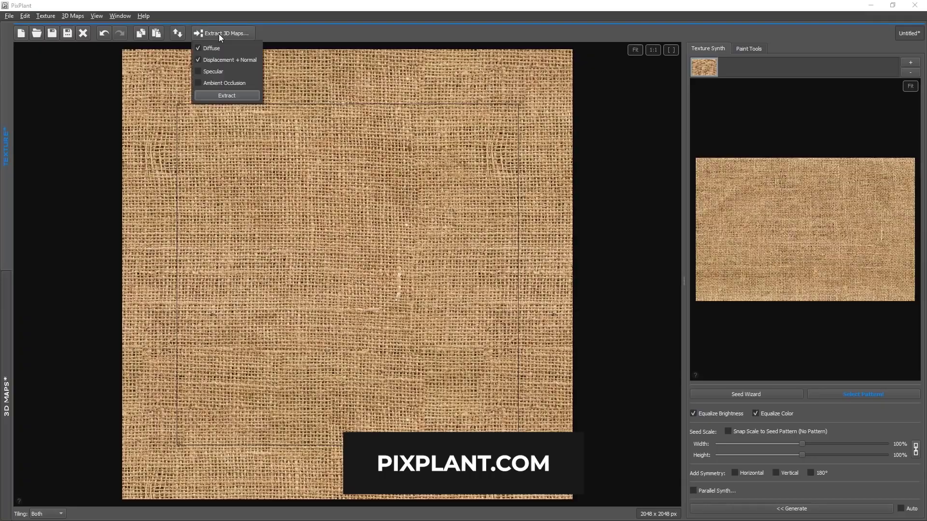
left_click(224, 96)
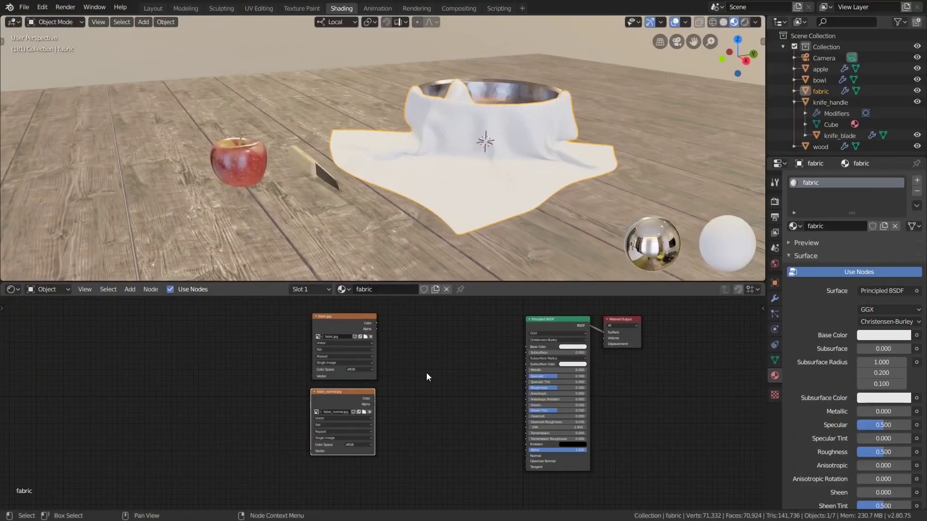
In Blender, connect the fabric.jpg texture's Color output to the Base Color of the Principled BSDF.
scroll(425, 371, "up", 2)
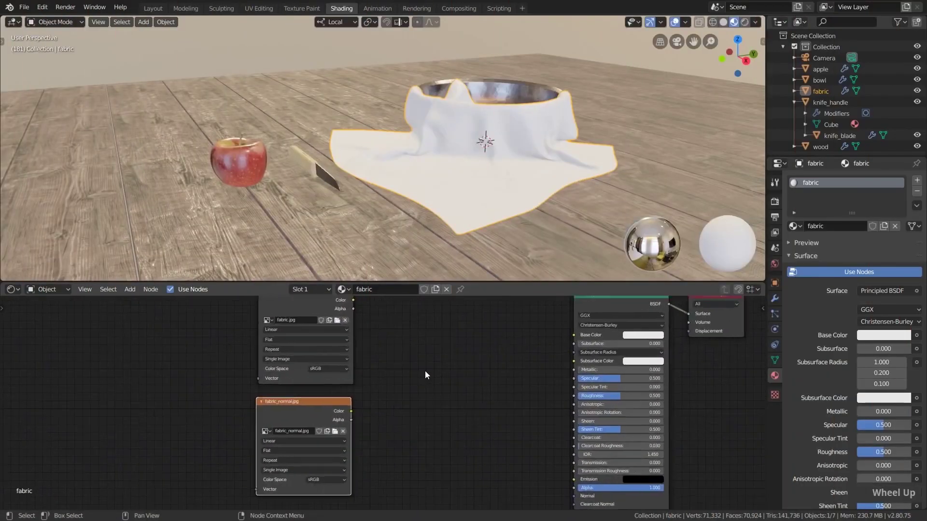
middle_click_drag(425, 370, 443, 420)
left_click_drag(312, 346, 357, 342)
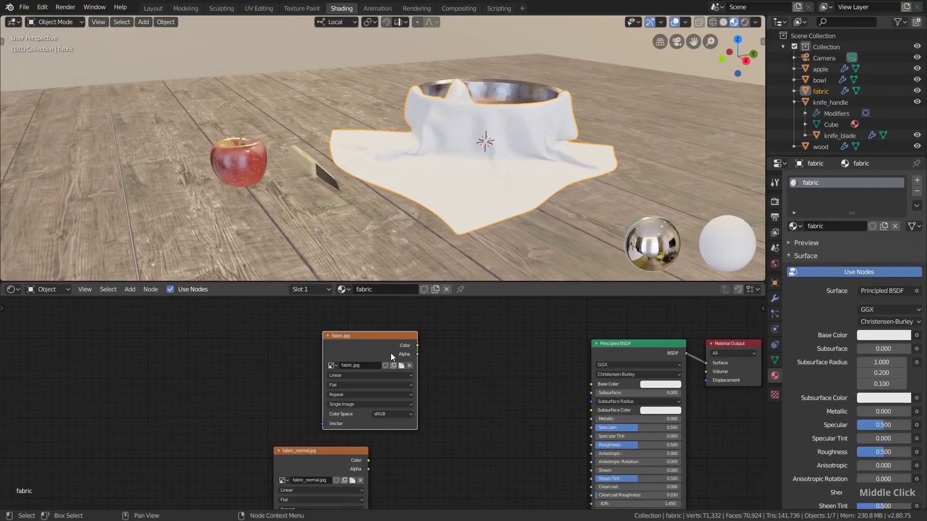
left_click_drag(421, 346, 590, 383)
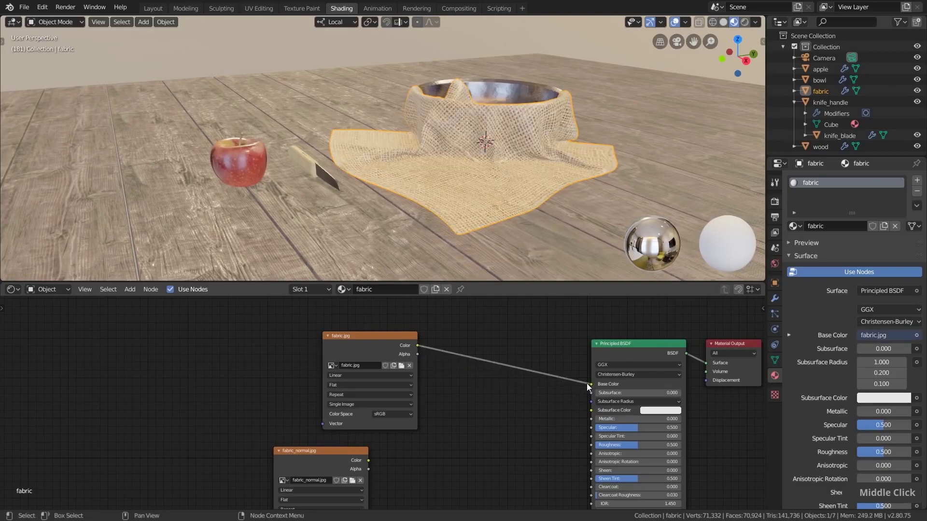
mouse_move(506, 178)
middle_mouse_down()
mouse_move(561, 200)
mouse_move(529, 215)
mouse_move(502, 196)
middle_mouse_up()
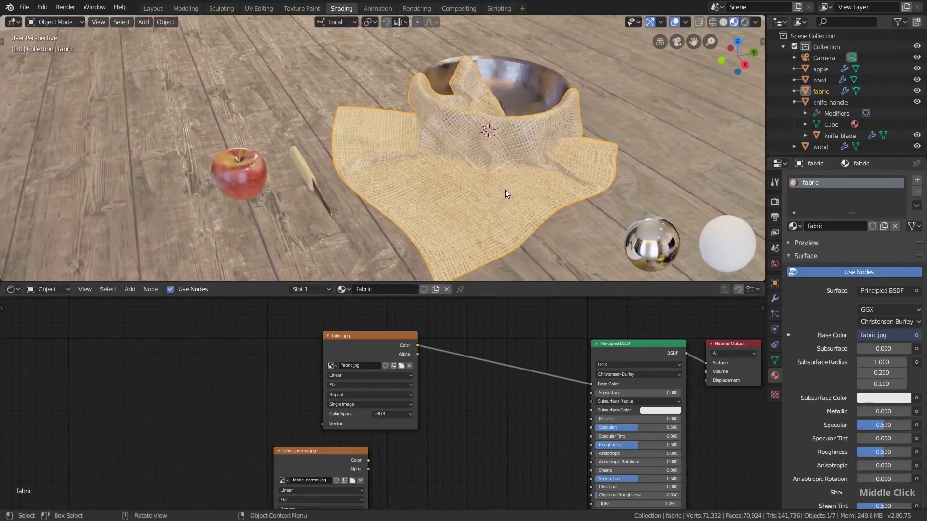
Open the cloth in the UV Editing workspace, with its 3D view in material preview shading and overlays hidden.
left_click(255, 9)
scroll(551, 223, "down", 2)
scroll(259, 239, "up", 2)
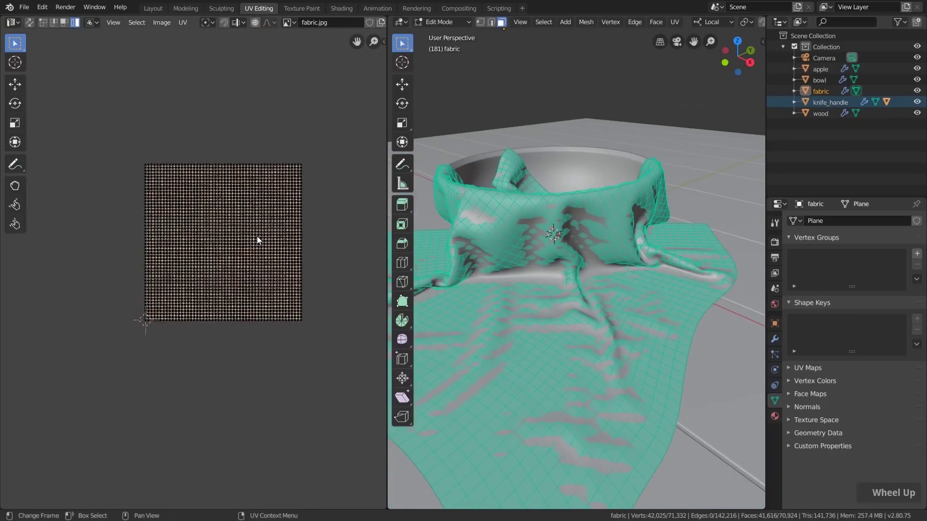
scroll(257, 240, "up", 1)
scroll(583, 274, "down", 3)
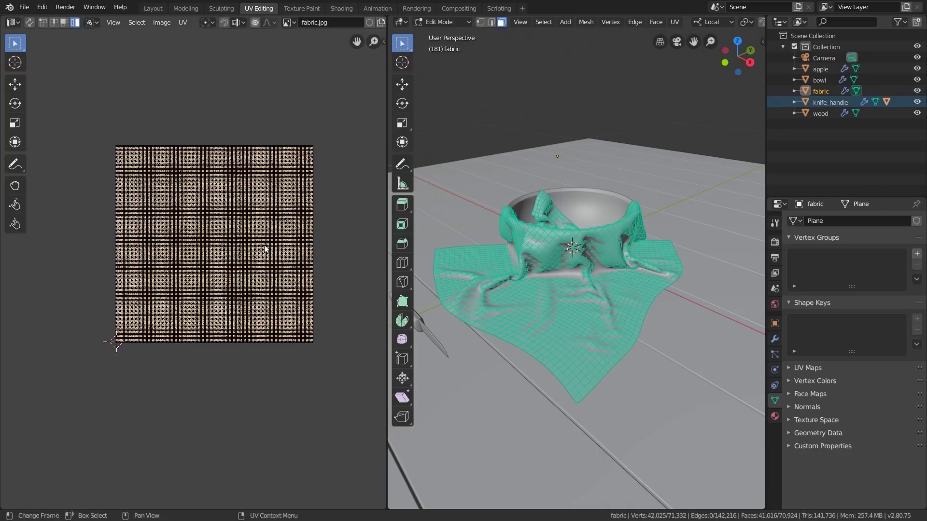
middle_click(610, 23)
middle_click_drag(610, 23, 388, 28)
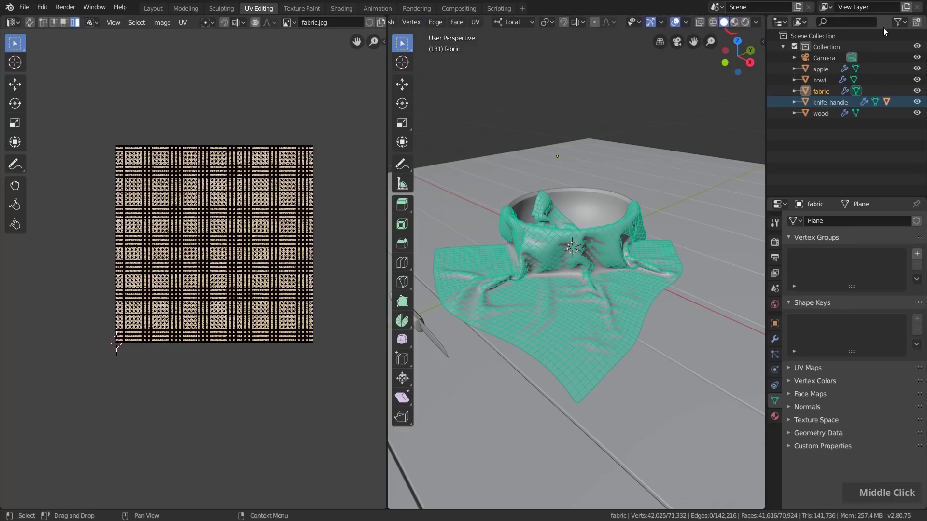
left_click(735, 23)
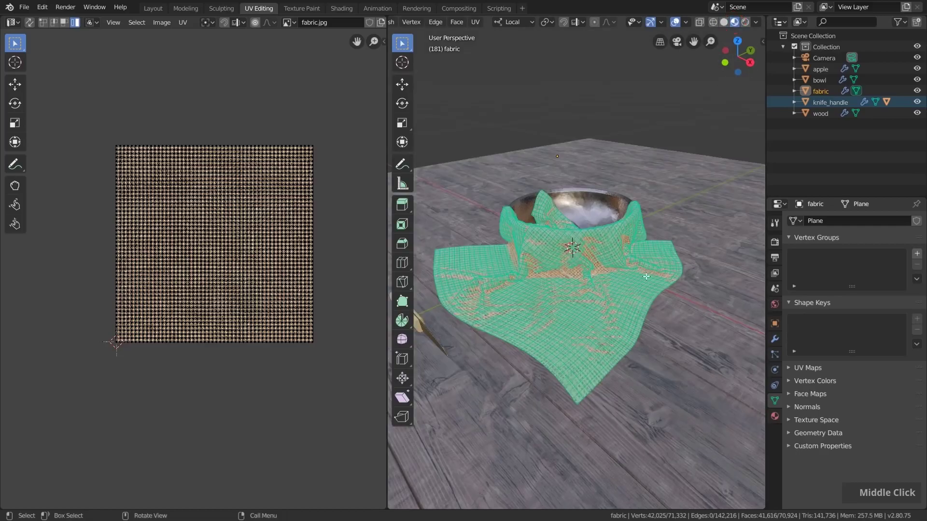
left_click(675, 22)
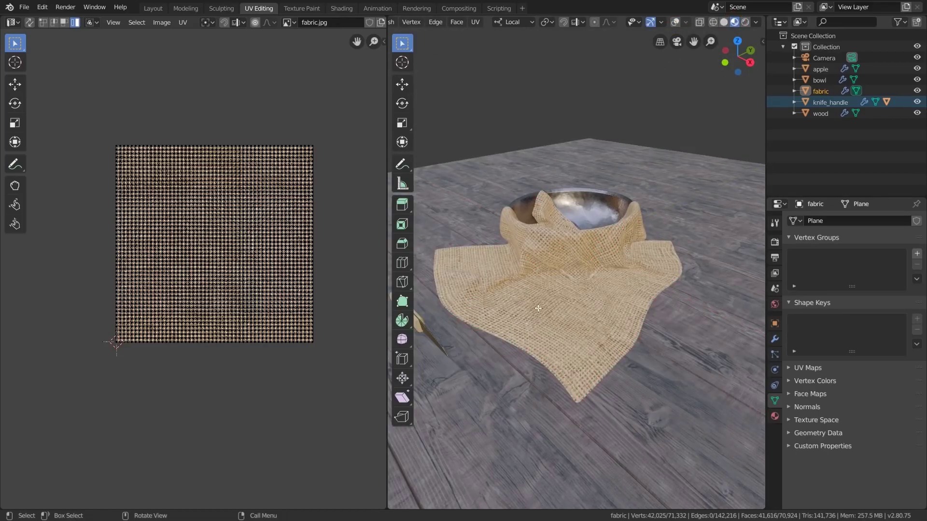
Scale all of the cloth's UVs up to about 1.4 times their size for a finer weave.
middle_click_drag(539, 308, 613, 321, "shift")
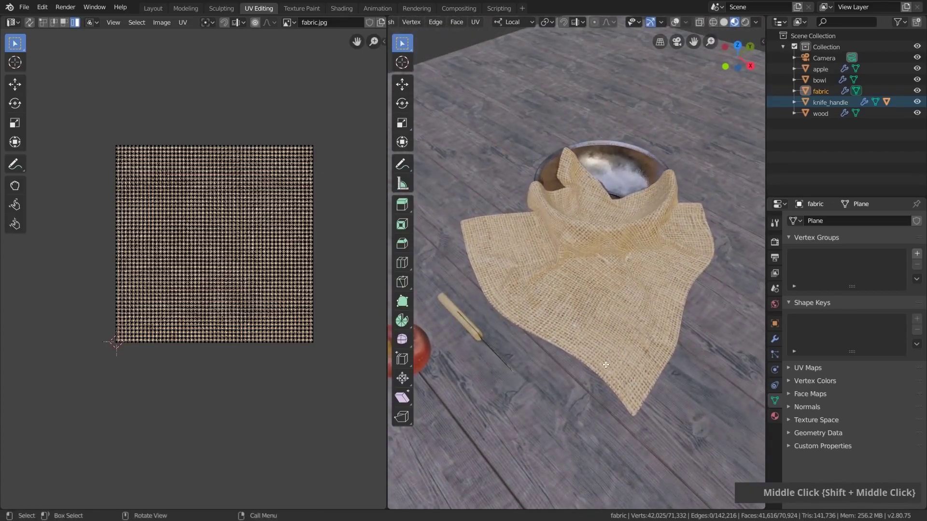
scroll(606, 366, "up", 4)
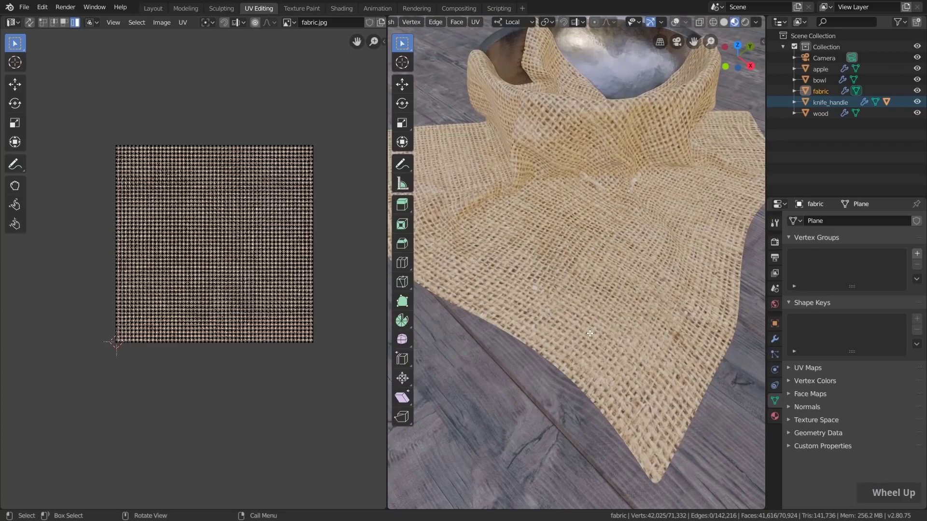
scroll(590, 333, "down", 4)
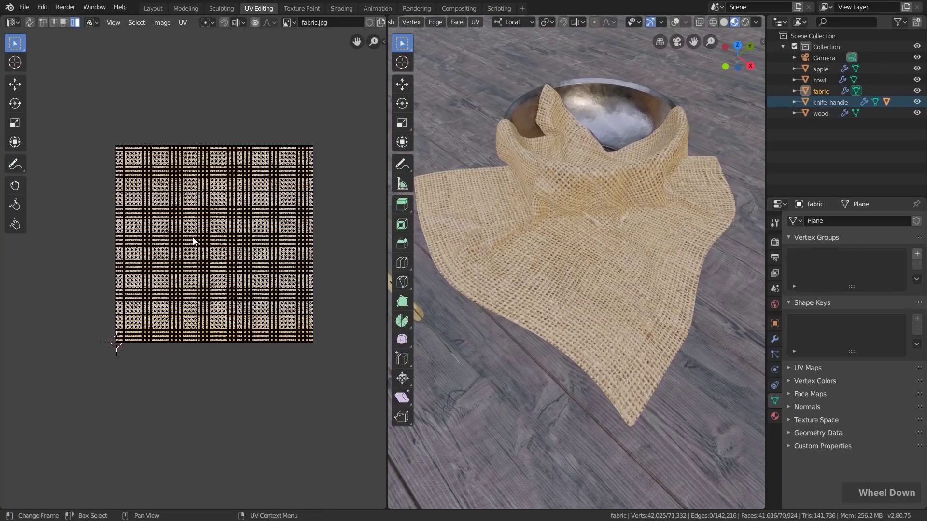
key("a")
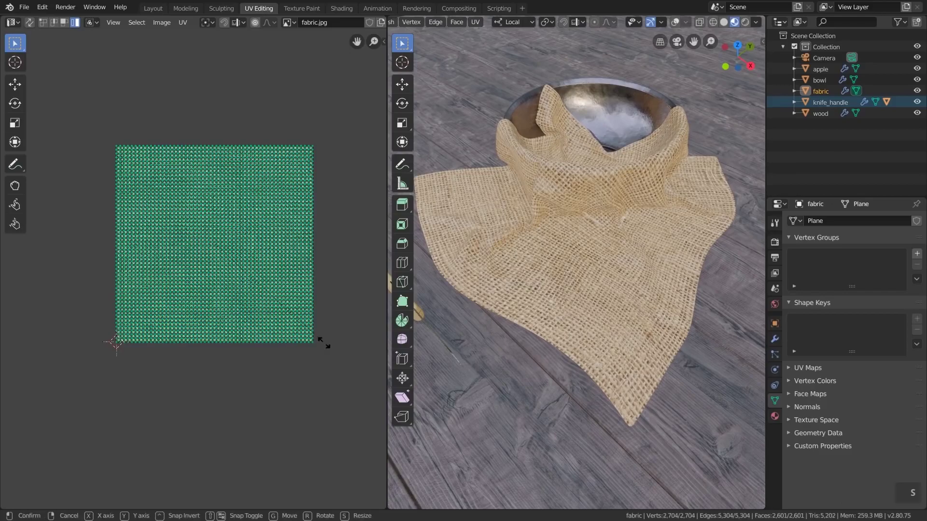
key("s")
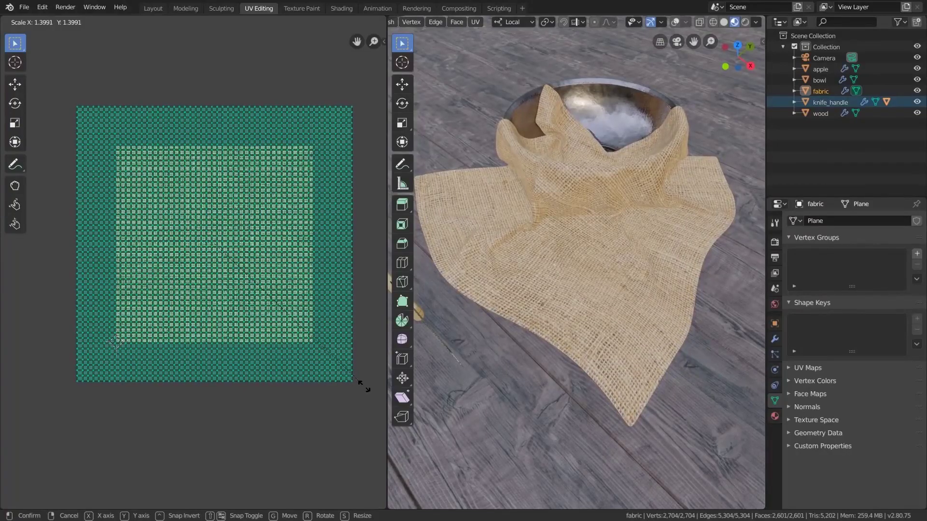
left_click(362, 385)
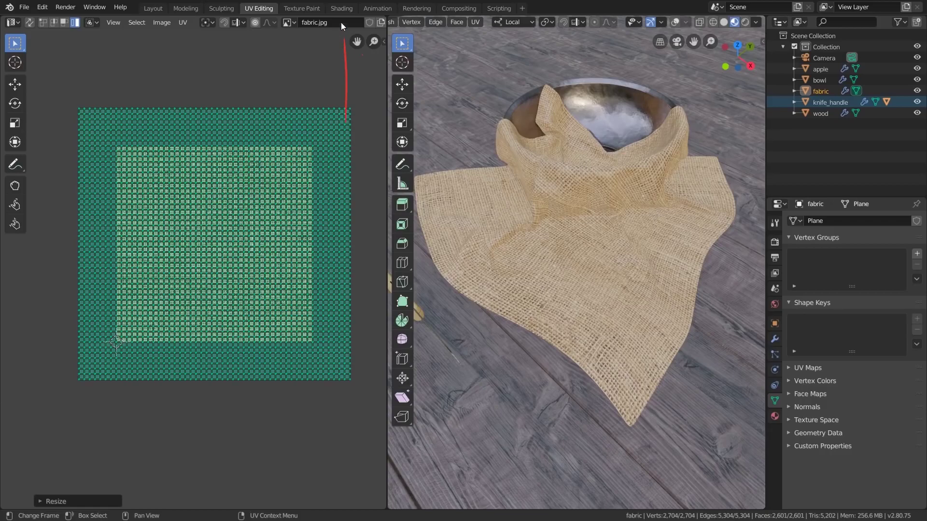
Return to the Shading workspace and examine the fabric.jpg texture settings and the rescaled weave on the cloth.
left_click(341, 8)
scroll(365, 412, "up", 3)
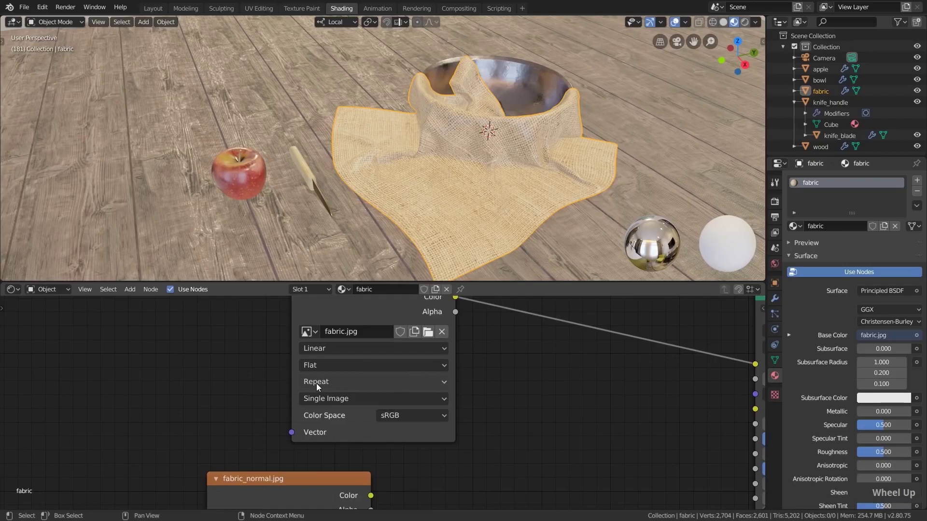
scroll(317, 384, "down", 2)
middle_click_drag(324, 378, 347, 400)
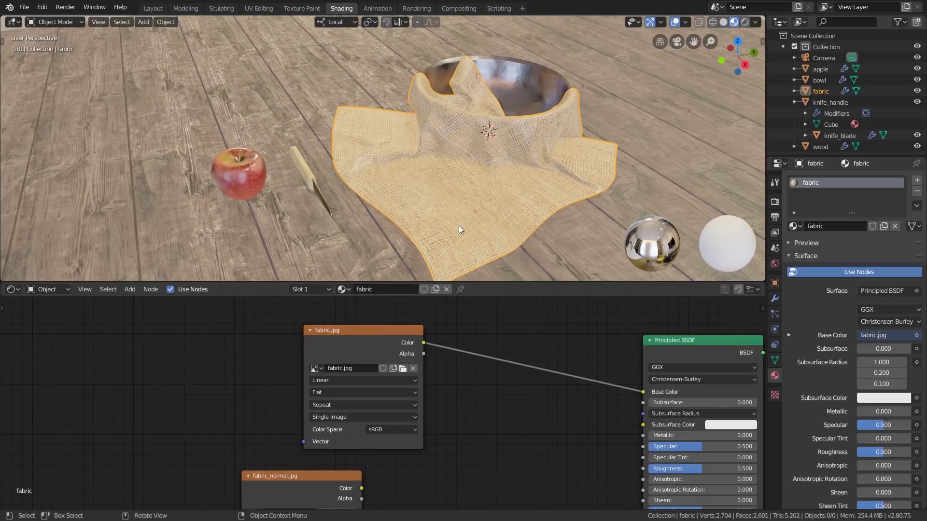
scroll(459, 227, "up", 3)
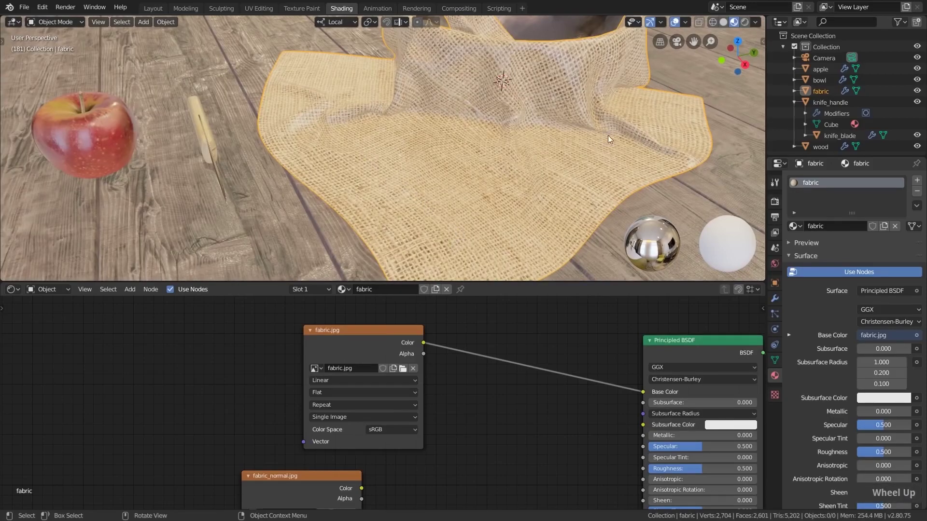
scroll(448, 241, "down", 2)
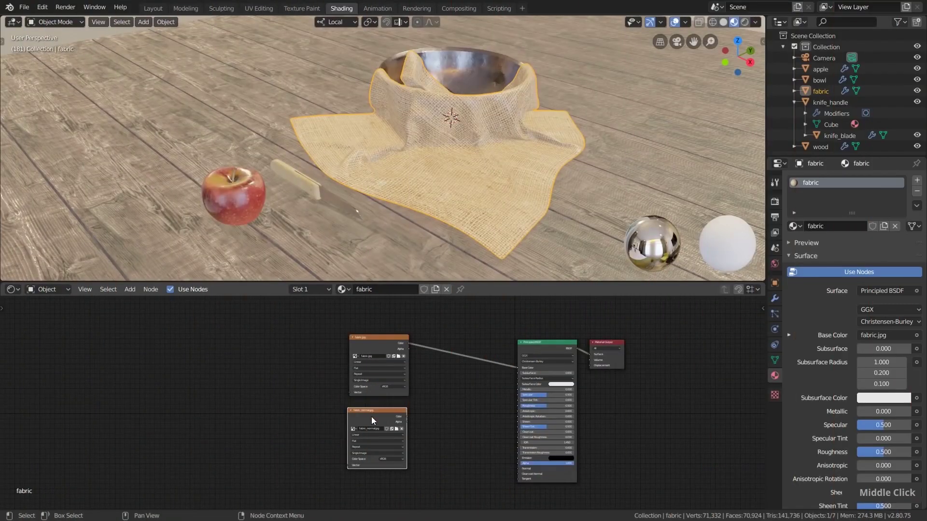
scroll(372, 416, "up", 2)
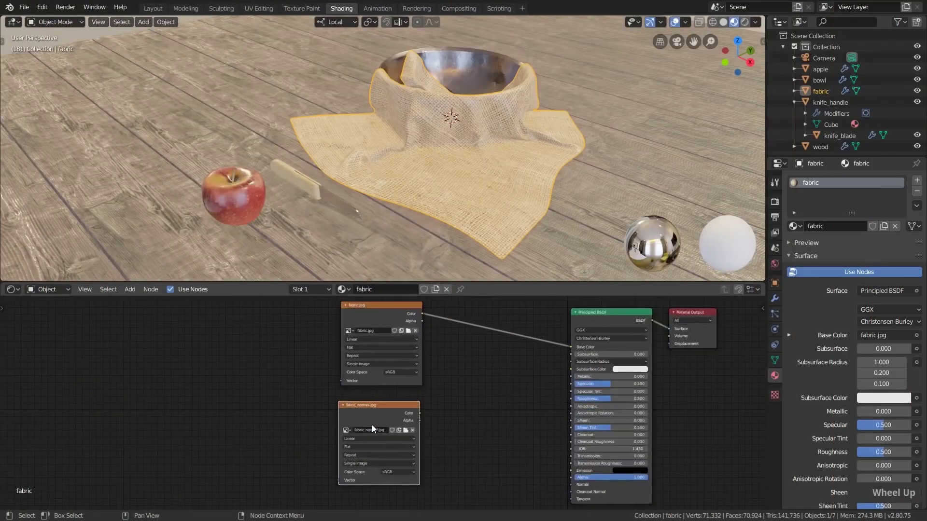
Add a Normal Map node between the fabric_normal.jpg texture and the Principled BSDF.
middle_click_drag(372, 425, 378, 383)
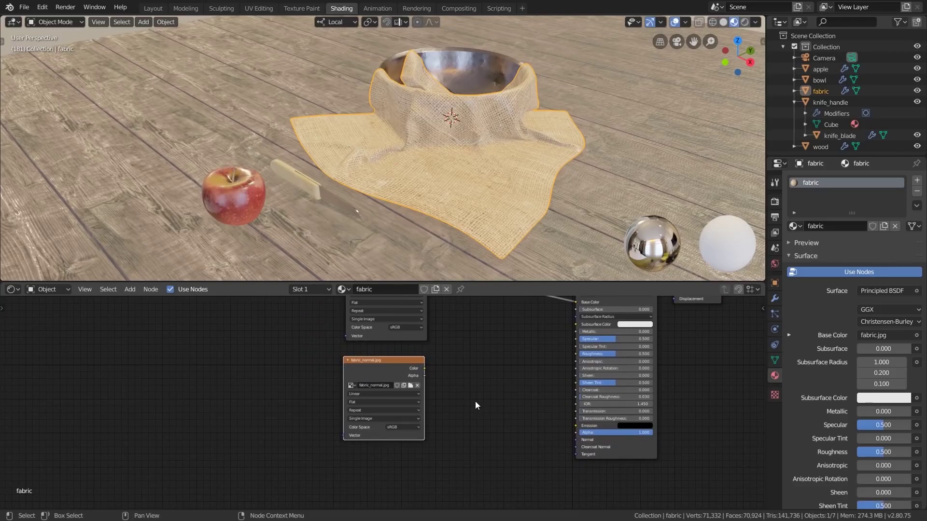
key("shift+a")
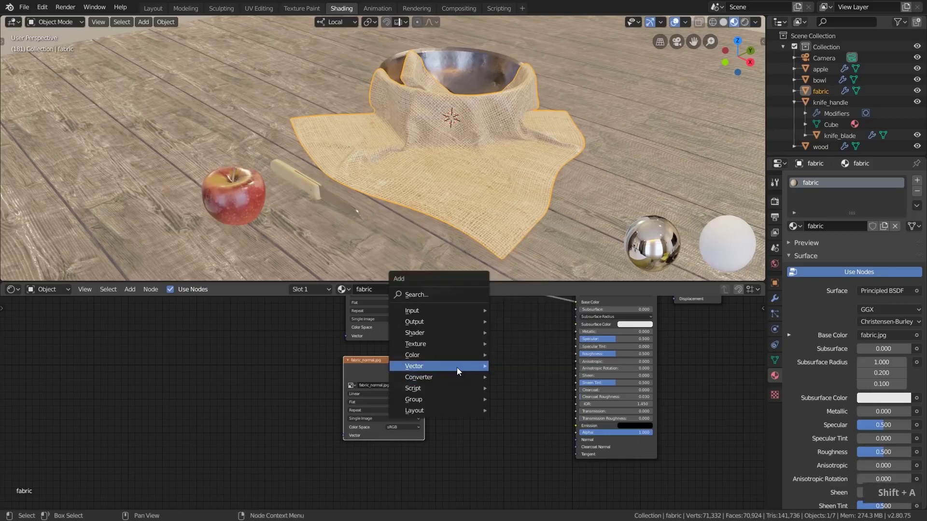
mouse_move(457, 367)
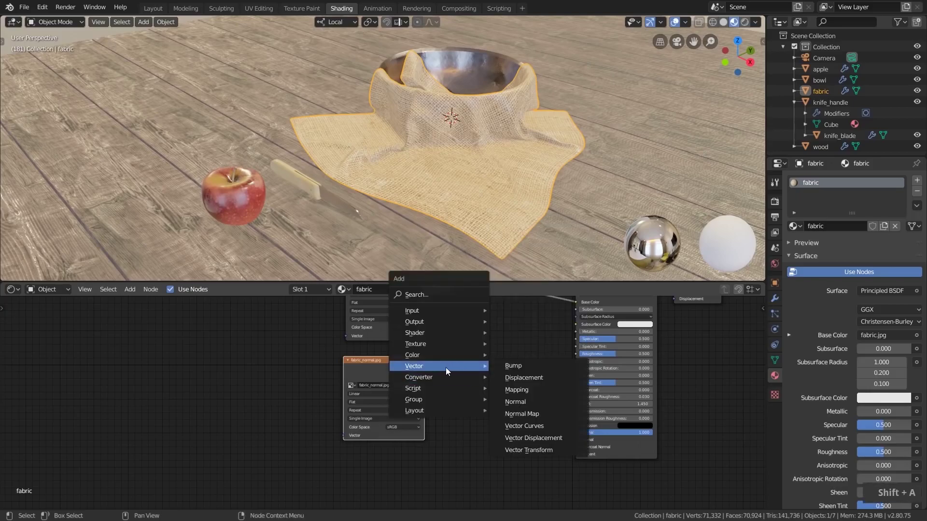
left_click(523, 415)
left_click(470, 388)
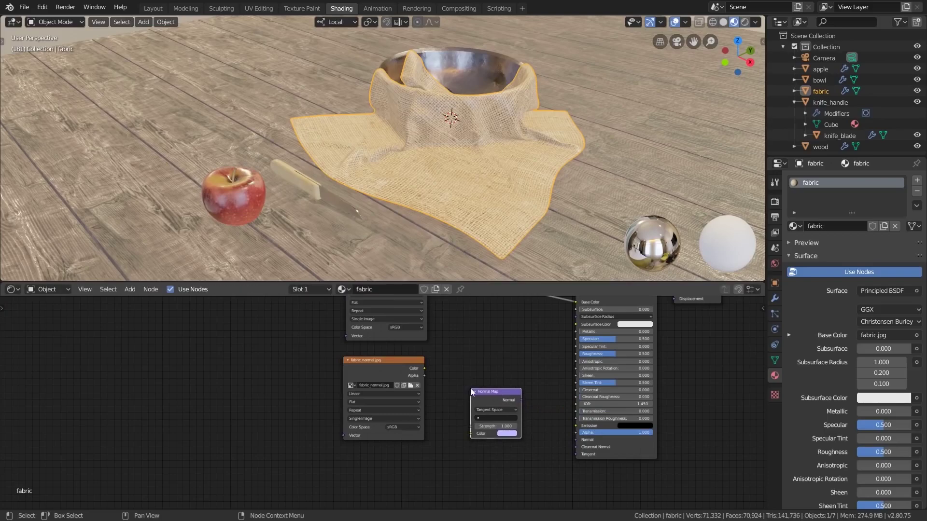
Connect the fabric_normal.jpg Color output to the Normal Map's Color, and its Normal output to the Principled BSDF's Normal.
scroll(495, 436, "up", 3)
middle_click_drag(499, 433, 477, 427)
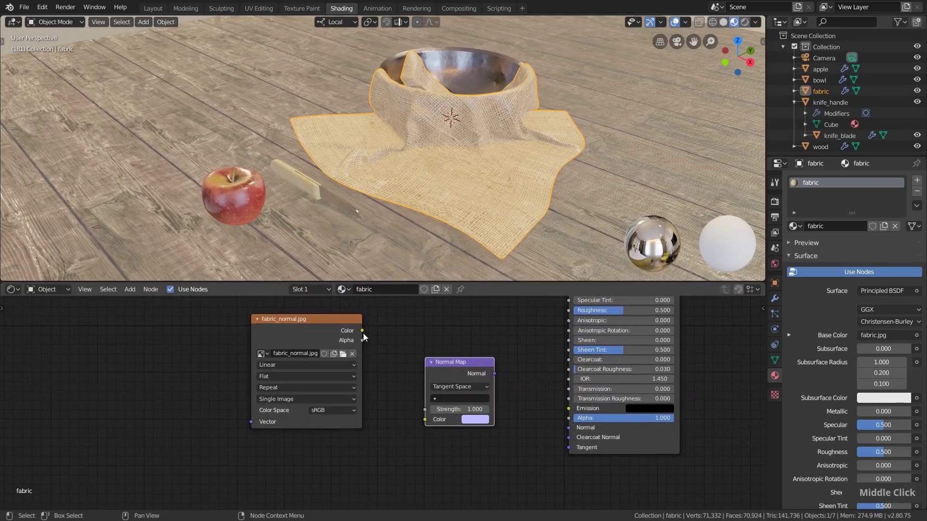
left_click_drag(363, 332, 422, 420)
left_click_drag(496, 374, 567, 428)
scroll(565, 424, "down", 1)
scroll(565, 424, "down", 4)
middle_click_drag(545, 368, 547, 405)
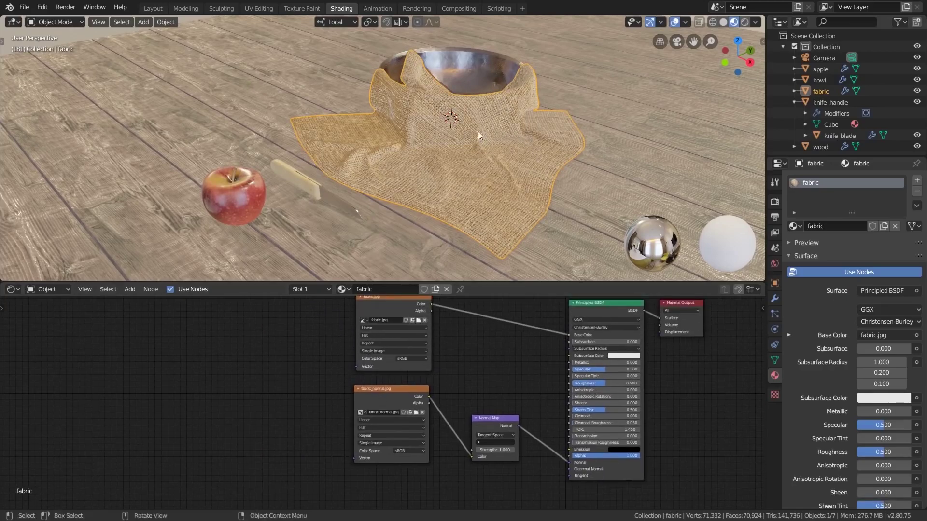
Disconnect fabric.jpg from the Base Color and set the fabric_normal.jpg texture's color space to Non-Color.
left_click_drag(568, 336, 535, 335)
scroll(471, 167, "up", 4)
middle_click_drag(469, 168, 452, 177)
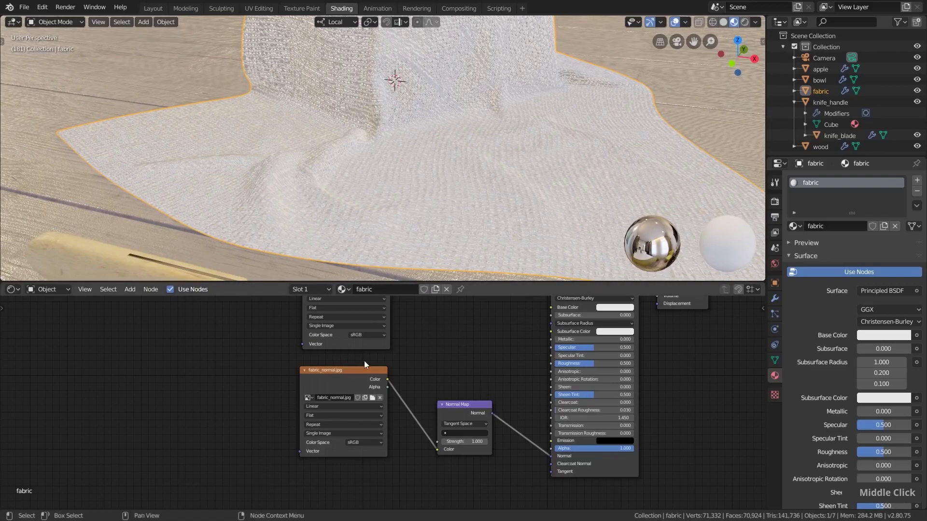
scroll(344, 458, "up", 1)
scroll(344, 455, "up", 2)
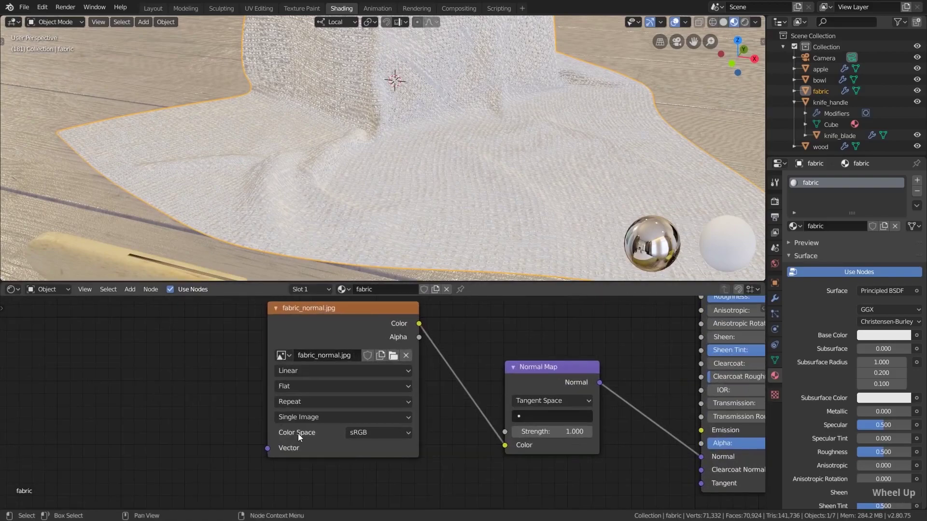
left_click(374, 434)
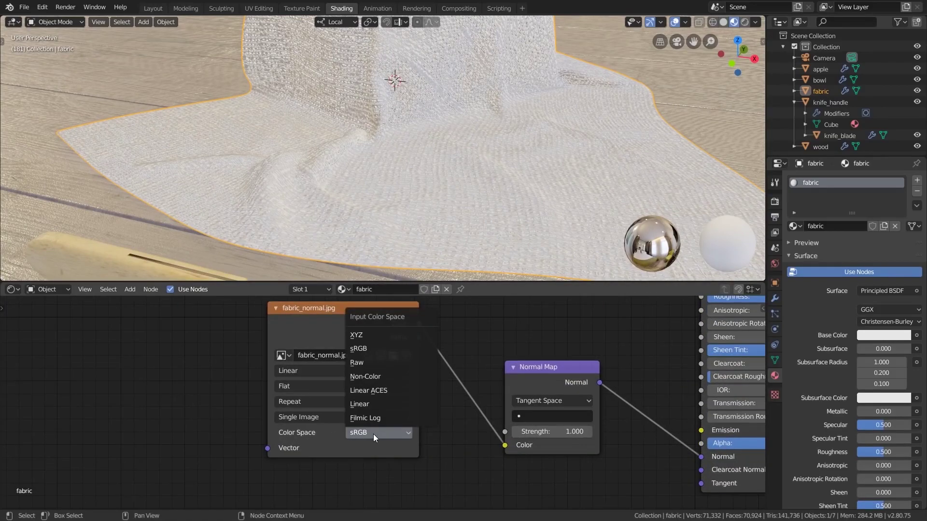
left_click(367, 380)
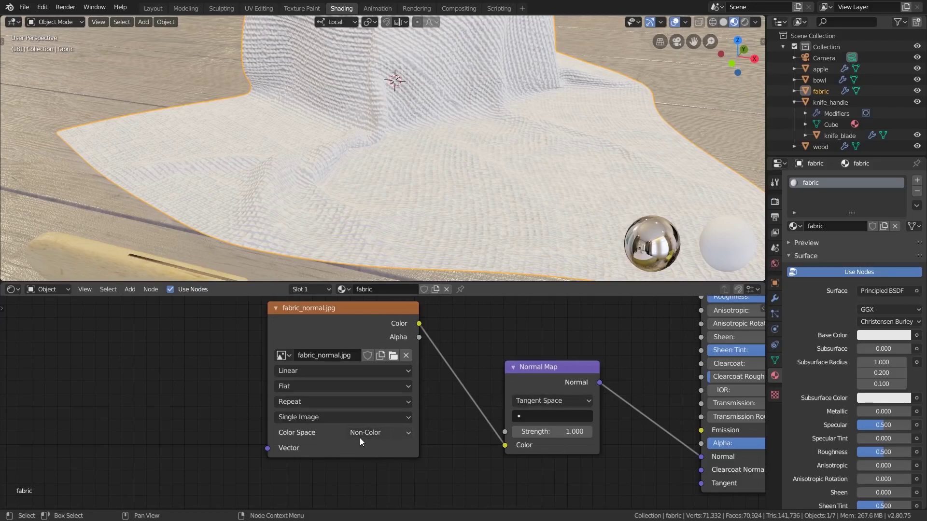
Try a Normal Map strength of 0.5 on the uncolored cloth, and return the strength to 1.
left_click(548, 431)
type("0")
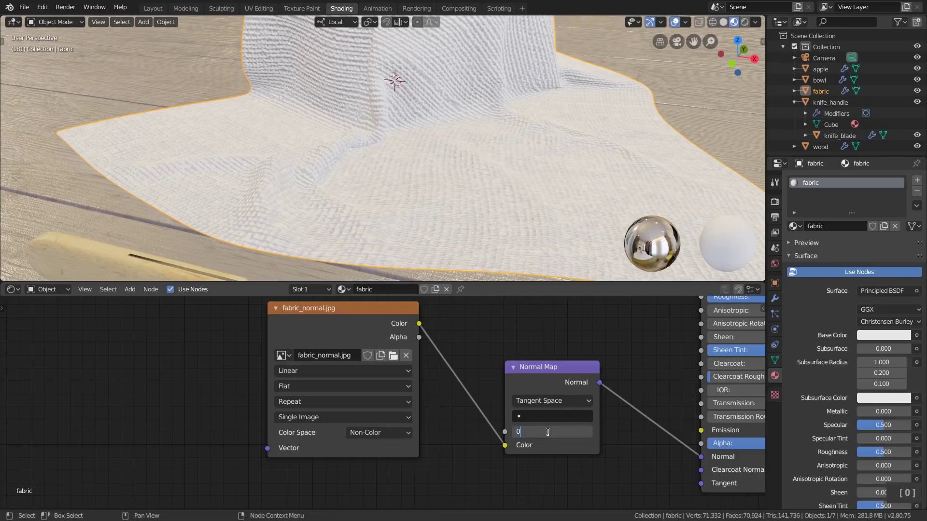
type(".5")
key("Return")
left_click(548, 432)
type("1")
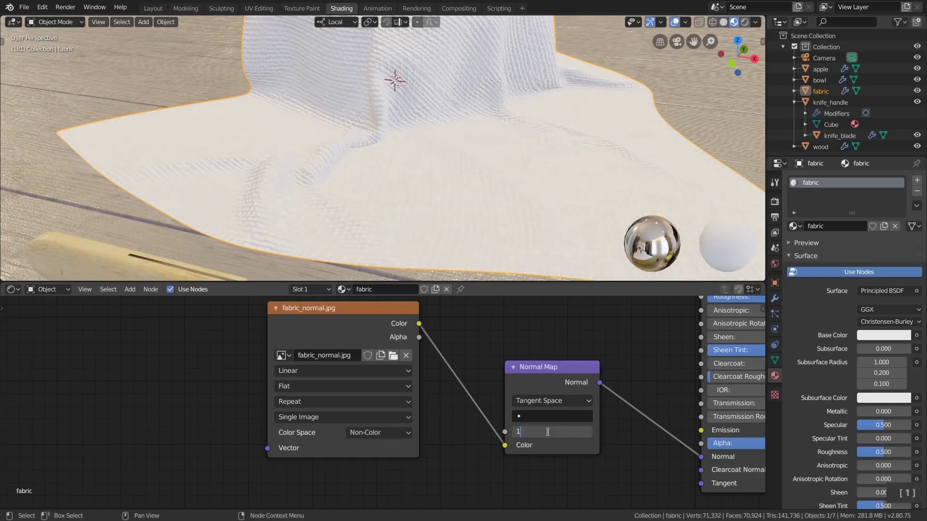
key("Return")
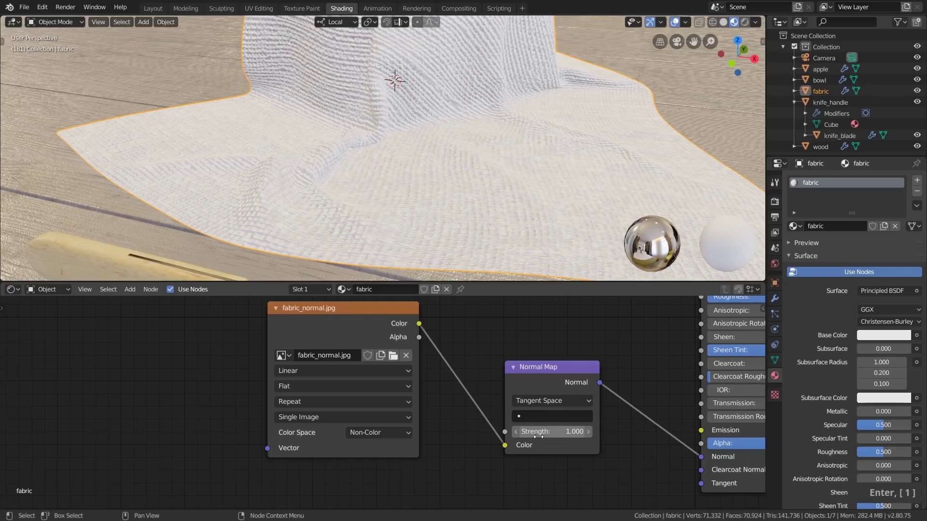
Reconnect the fabric.jpg Color output to the Base Color of the Principled BSDF.
scroll(538, 437, "down", 3)
middle_click_drag(538, 436, 523, 405)
scroll(472, 358, "down", 1)
left_click_drag(472, 355, 600, 383)
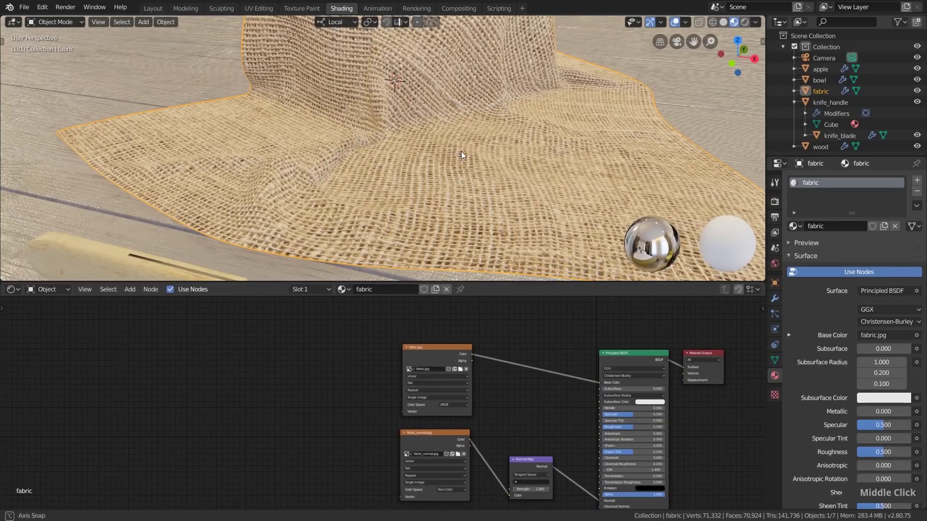
mouse_move(462, 152)
middle_mouse_down()
mouse_move(548, 135)
mouse_move(470, 149)
mouse_move(474, 165)
middle_mouse_up()
Spread out the fabric.jpg, fabric_normal.jpg and Normal Map nodes to make room beside the Principled BSDF.
middle_click_drag(479, 354, 525, 325)
left_click_drag(476, 403, 436, 454)
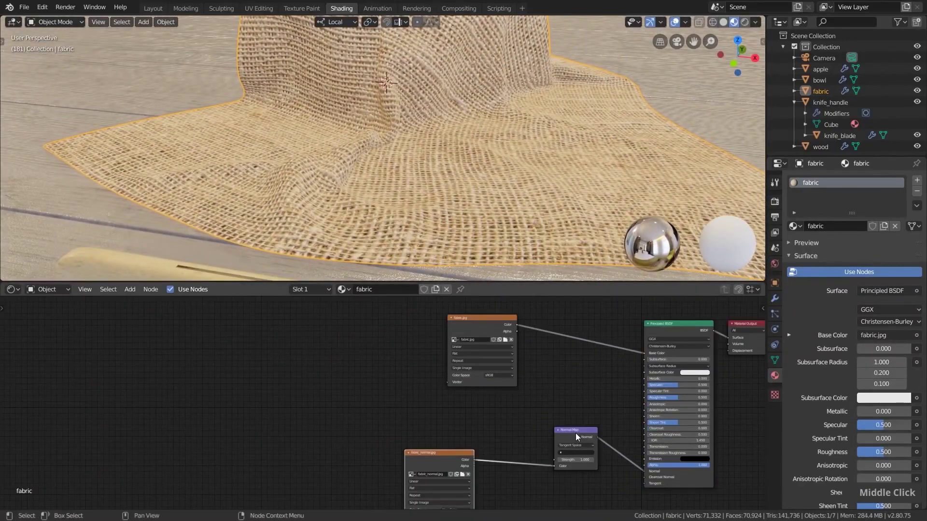
left_click_drag(575, 433, 558, 467)
left_click_drag(473, 319, 388, 322)
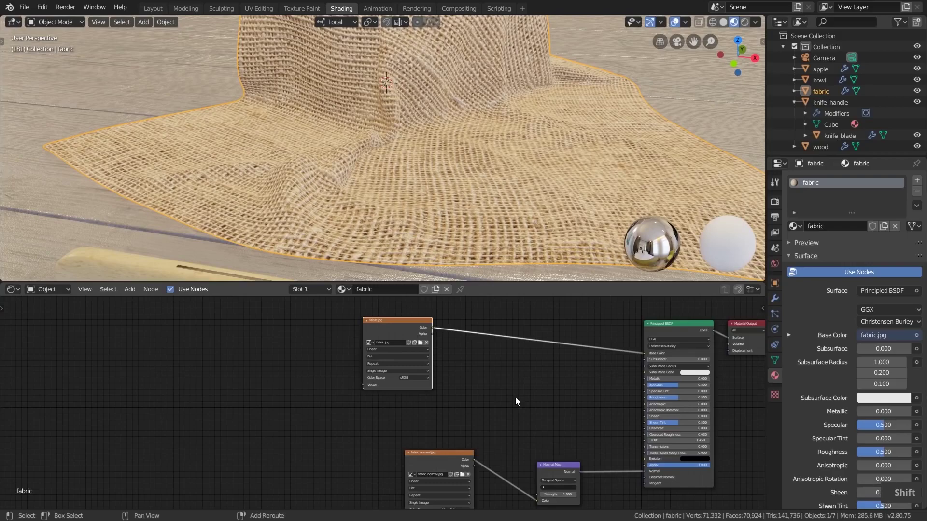
Add a ColorRamp node fed by the fabric.jpg Color output and connect its Color to the Principled BSDF's Roughness.
key("shift+a")
mouse_move(515, 409)
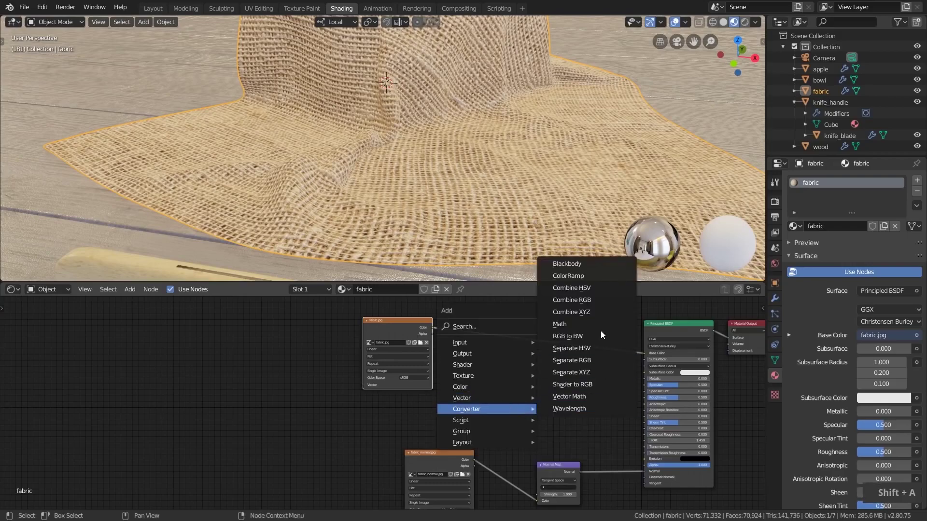
left_click(585, 275)
left_click(491, 379)
scroll(488, 386, "up", 1)
left_click_drag(424, 318, 500, 436)
left_click_drag(579, 381, 671, 400)
Lighten the roughness ramp's black stop to gray, and place the white stop at 0.657 and the gray stop at 0.024.
middle_click_drag(474, 162, 639, 135)
scroll(639, 135, "up", 4)
scroll(567, 155, "down", 4)
mouse_move(567, 155)
middle_mouse_down()
mouse_move(555, 163)
mouse_move(582, 158)
middle_mouse_up()
scroll(520, 409, "up", 6)
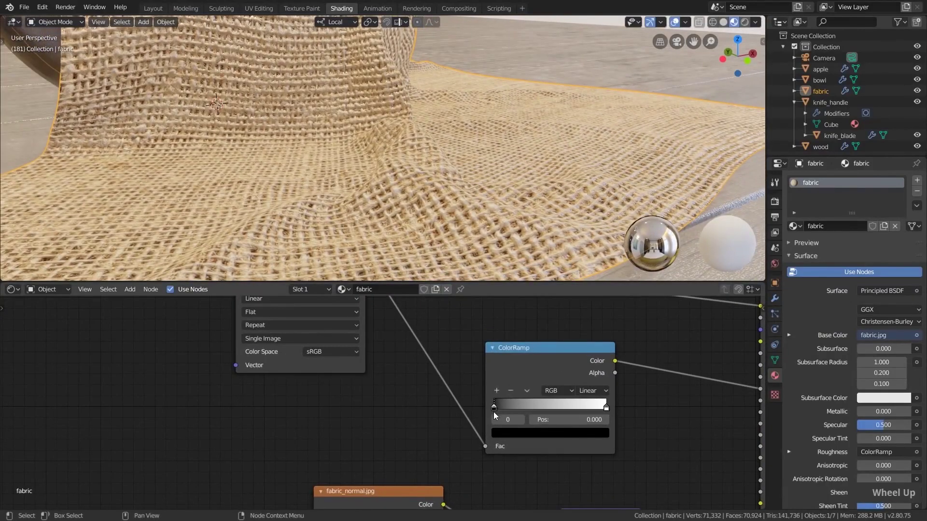
left_click(518, 434)
left_click_drag(585, 340, 586, 321)
left_click_drag(585, 407, 568, 408)
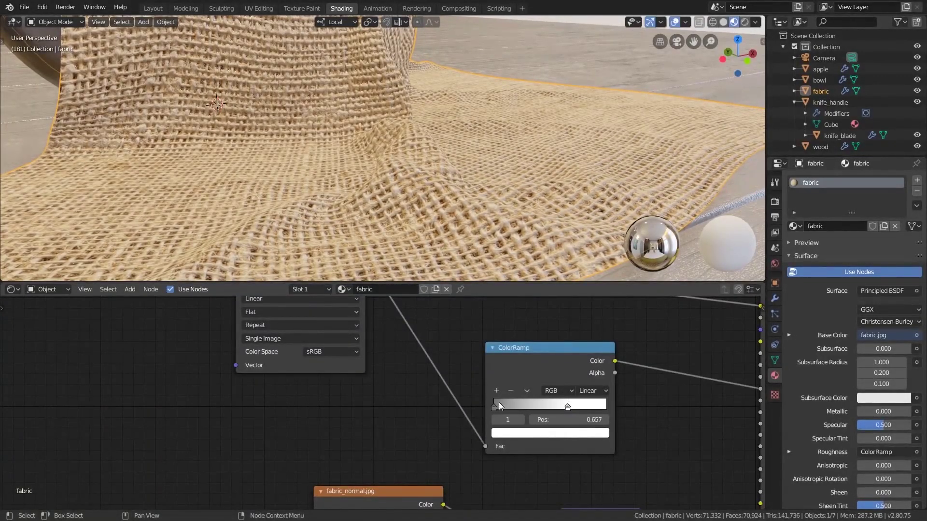
left_click_drag(495, 407, 497, 405)
Examine the roughness and weave detail on the cloth around the bowl, both close up and from several angles.
scroll(502, 236, "down", 2)
middle_click_drag(503, 236, 558, 222)
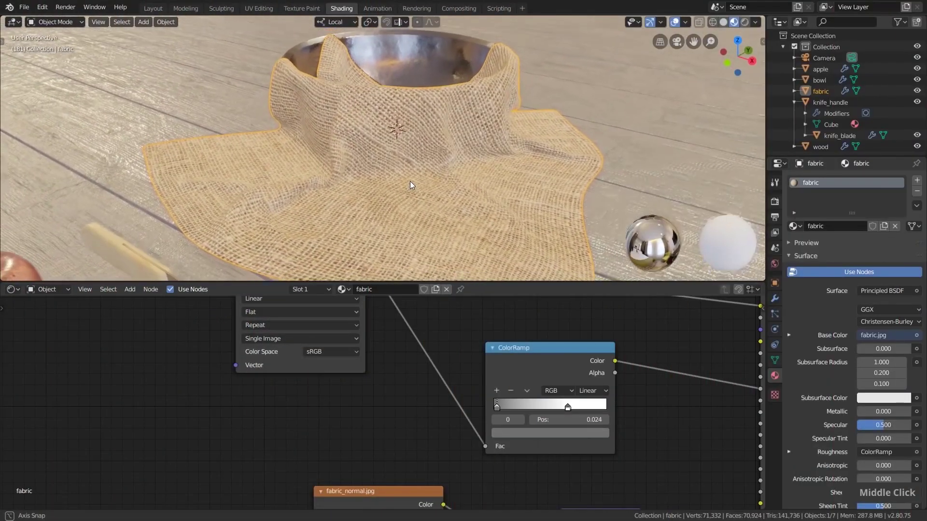
middle_click_drag(410, 181, 419, 140)
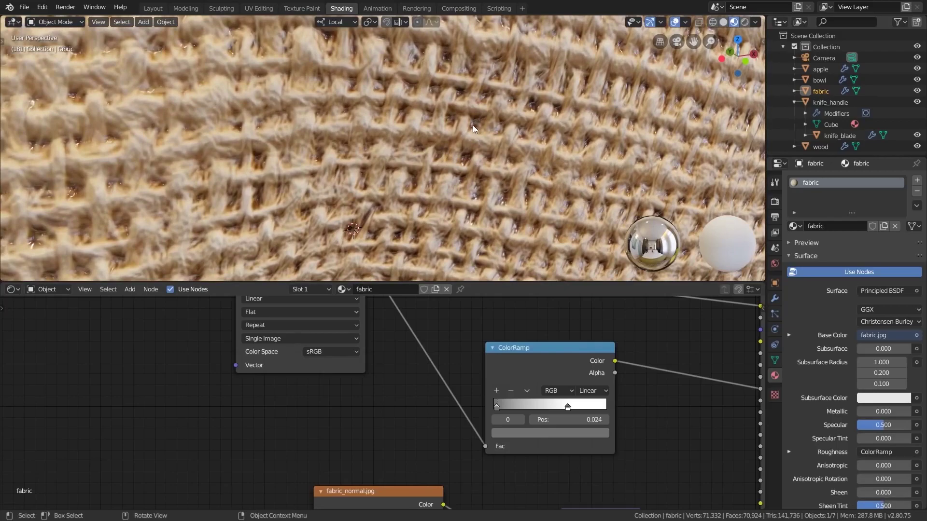
scroll(475, 124, "down", 8)
middle_click_drag(473, 124, 471, 147)
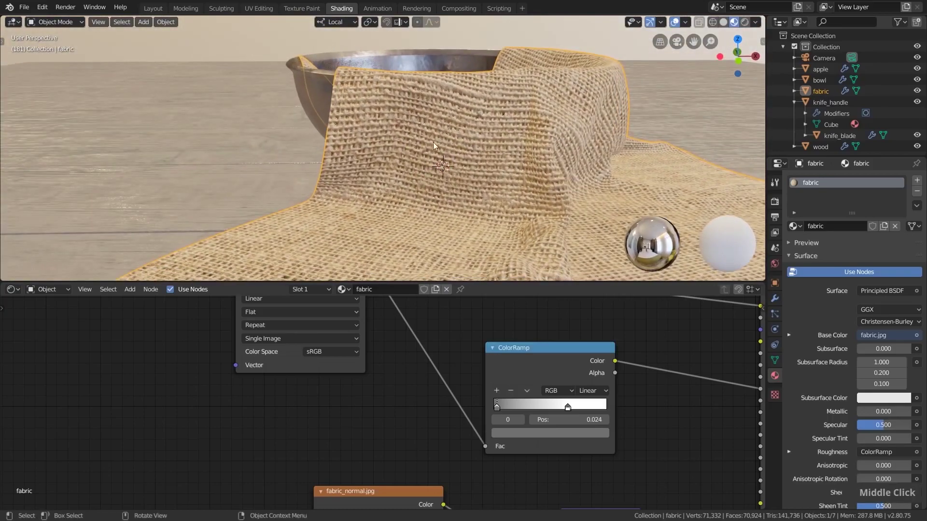
Add a second ColorRamp node above the fabric.jpg texture and connect the texture's Color output to its Fac input.
scroll(460, 352, "down", 3)
middle_click_drag(460, 352, 412, 426)
scroll(482, 364, "down", 1)
key("shift+a")
mouse_move(476, 355)
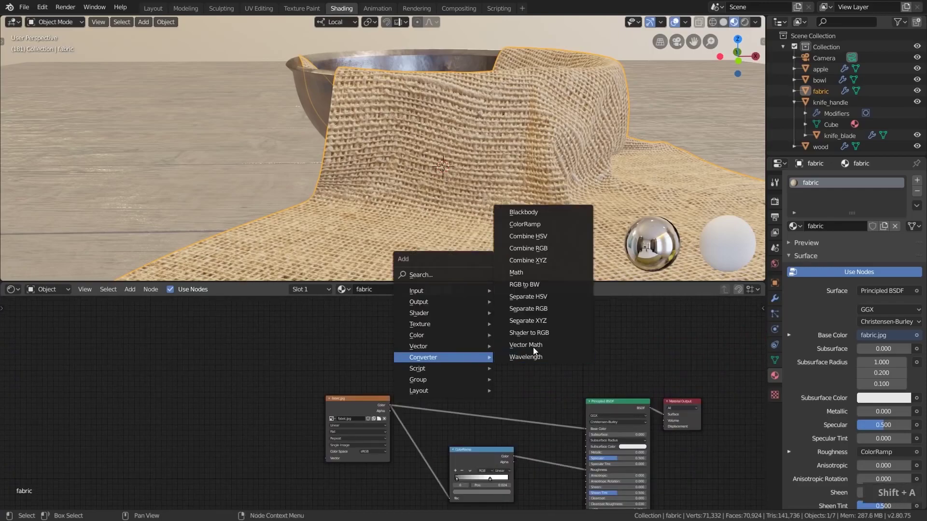
left_click(536, 223)
left_click(443, 323)
scroll(416, 402, "up", 1)
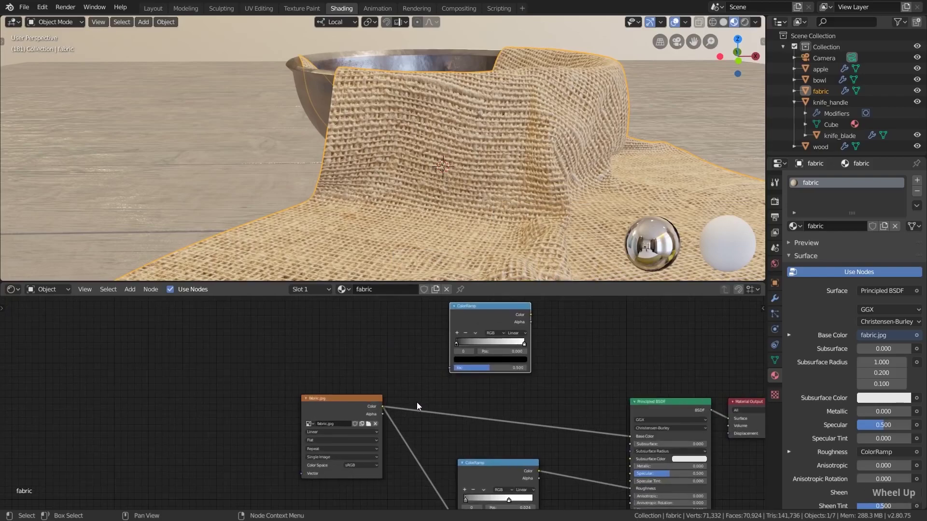
left_click_drag(386, 408, 388, 404)
left_click_drag(445, 370, 451, 369)
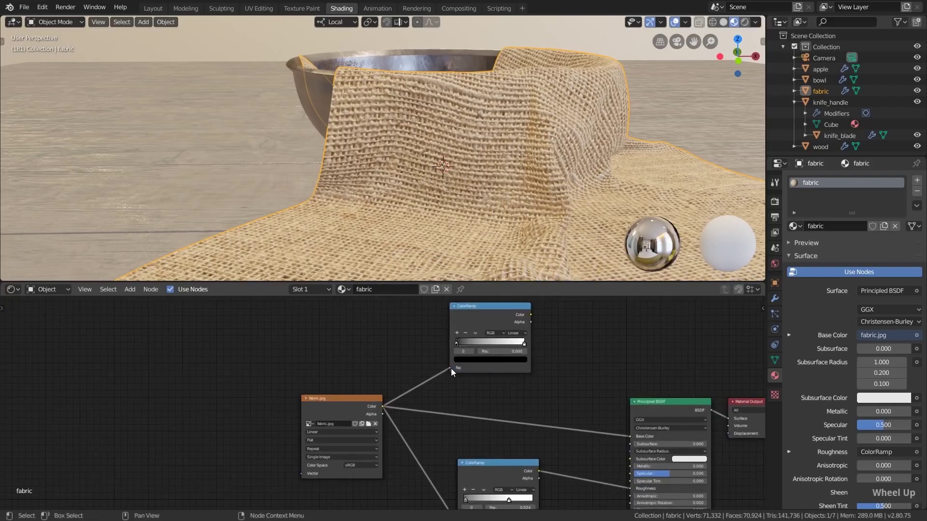
Add an Emission shader node beside the upper ColorRamp.
middle_click_drag(547, 417, 418, 469)
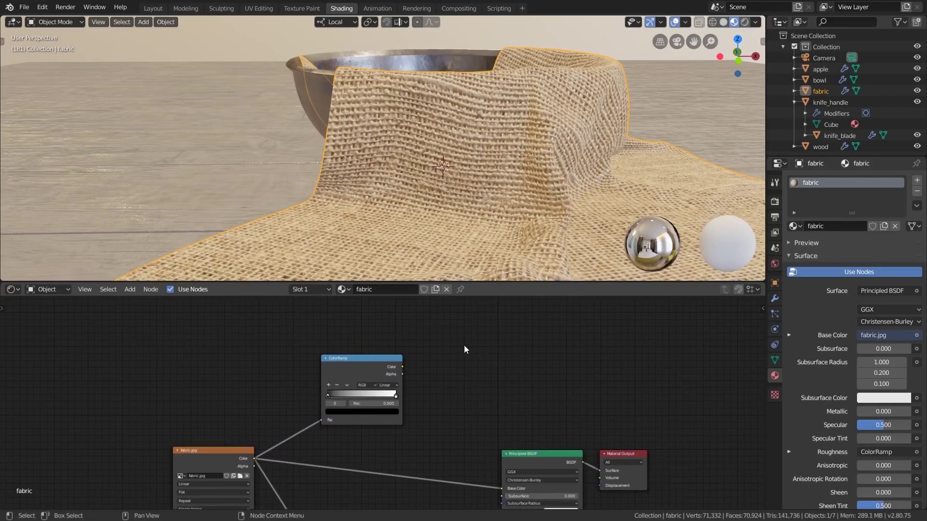
key("shift+a")
mouse_move(498, 376)
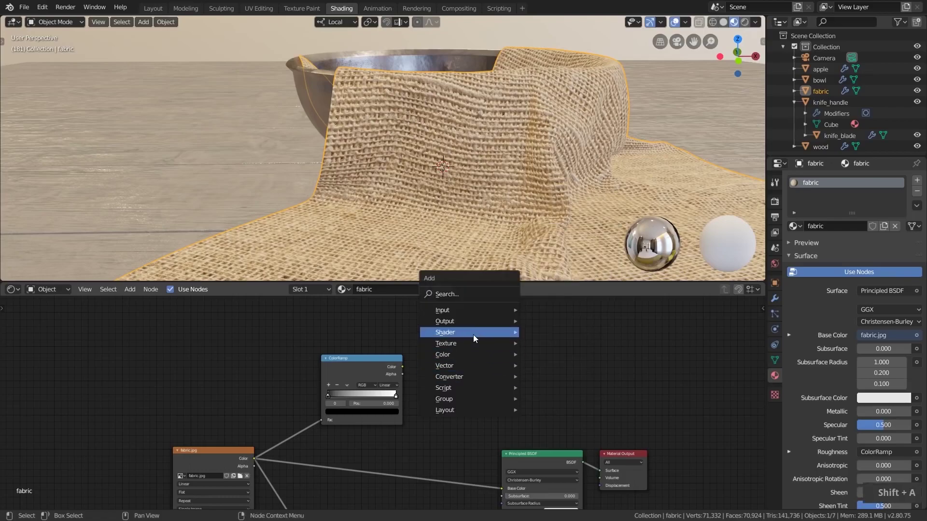
mouse_move(473, 333)
left_click(558, 187)
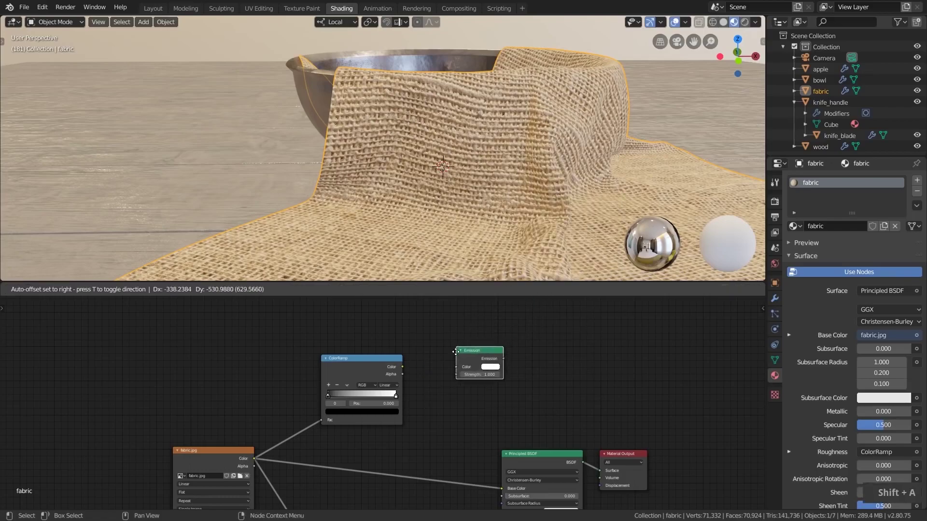
left_click(502, 372)
Connect the Emission shader to the Material Output's Surface and the upper ColorRamp's Color output to the Emission's Color.
middle_click_drag(536, 393, 476, 352)
left_click_drag(469, 339, 579, 447)
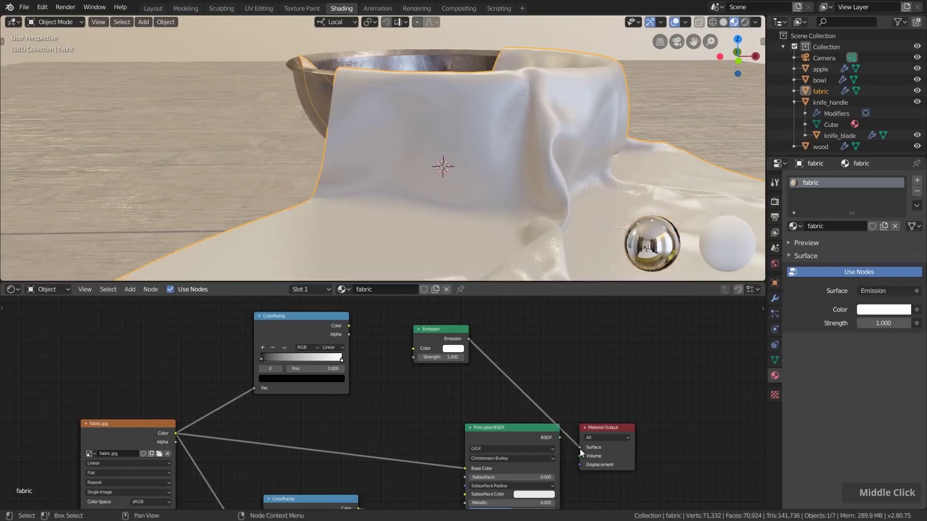
left_click_drag(349, 326, 413, 348)
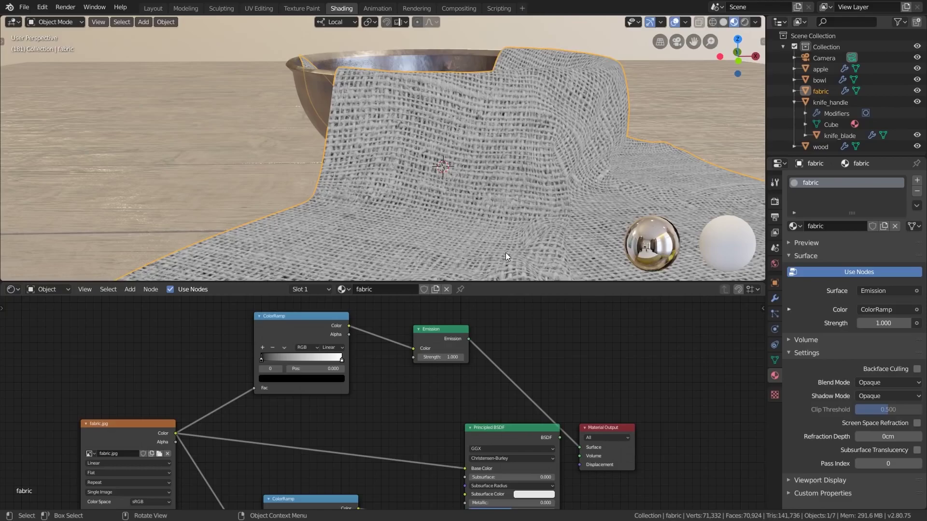
Increase the upper ColorRamp's contrast by placing the black stop at 0.195 and the white stop at 0.586.
middle_click_drag(424, 168, 451, 126)
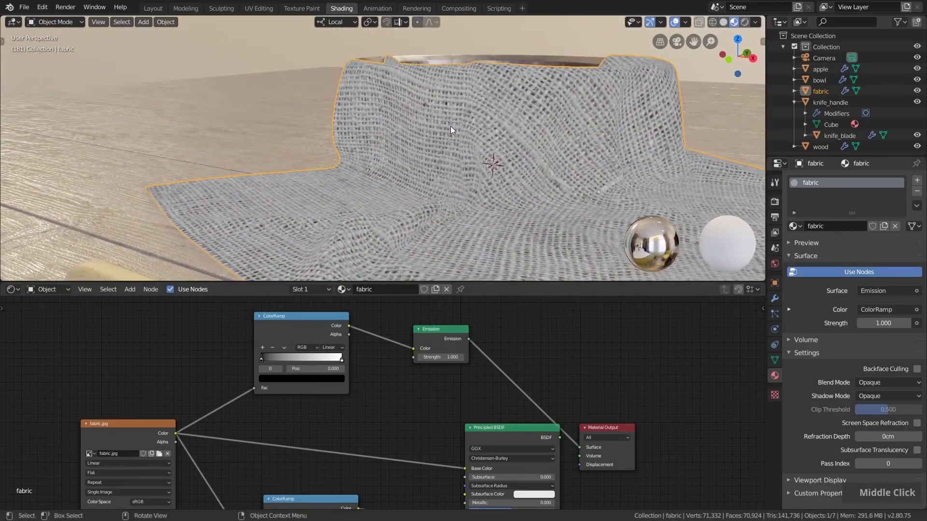
scroll(383, 377, "up", 1)
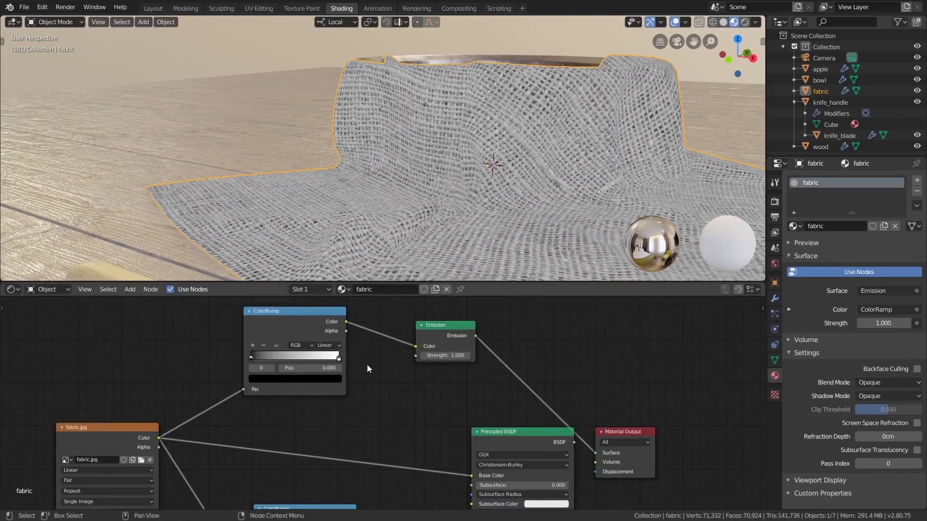
scroll(363, 371, "up", 2)
middle_click_drag(359, 375, 430, 393)
scroll(408, 370, "up", 2)
scroll(520, 140, "up", 5)
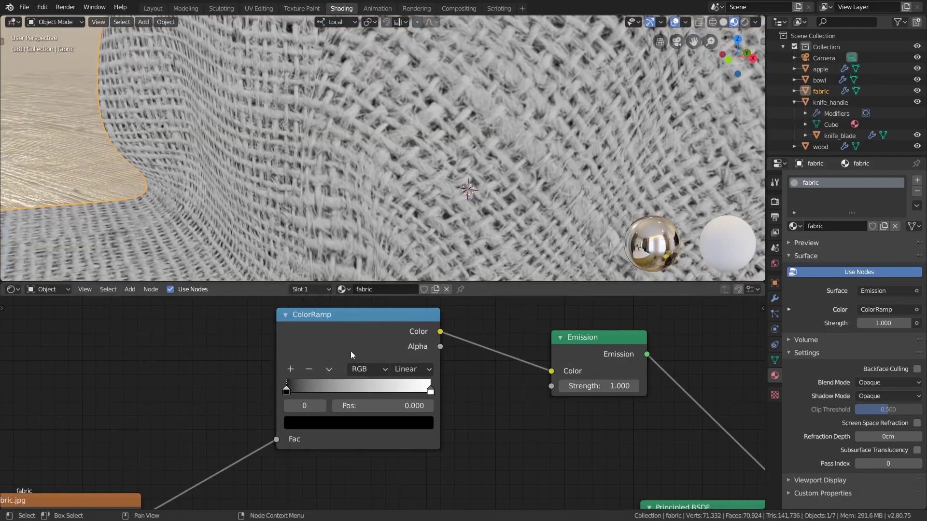
left_click_drag(288, 390, 317, 392)
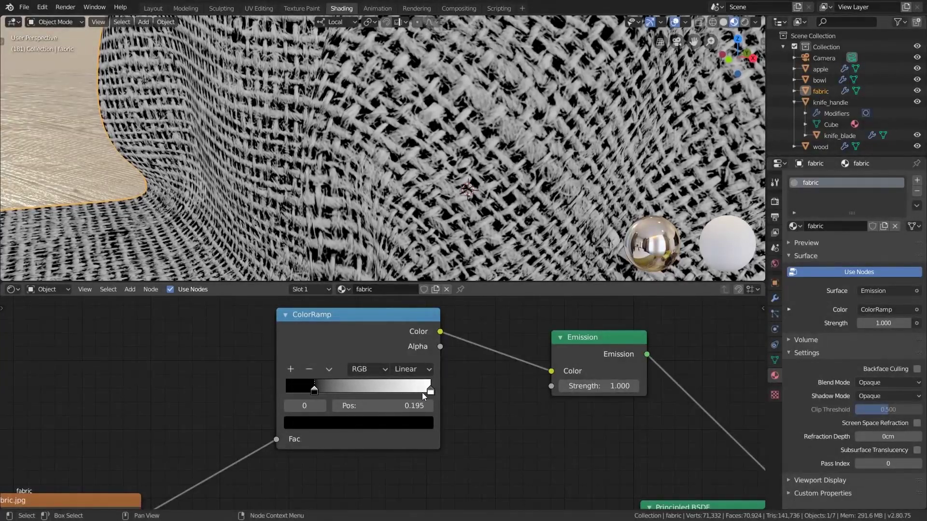
left_click_drag(424, 392, 371, 390)
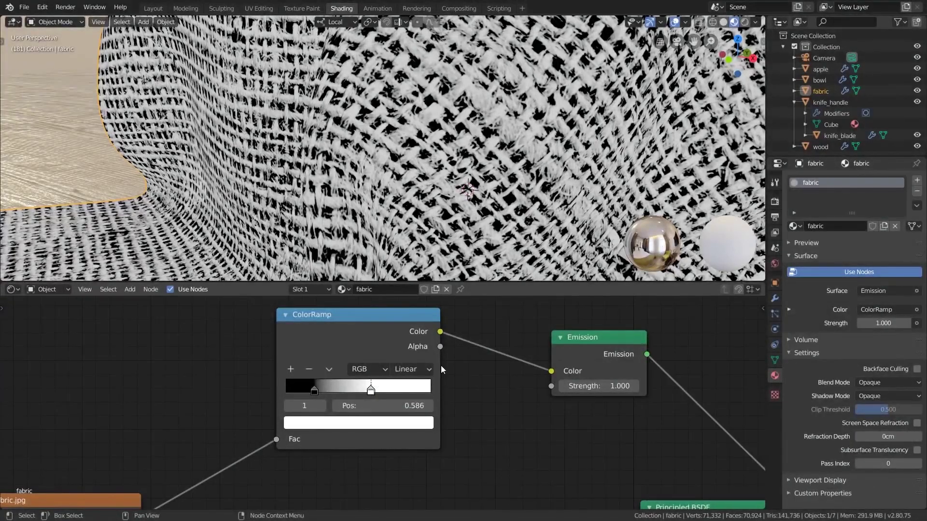
Connect the upper ColorRamp's Color output to the Principled BSDF's Alpha input.
scroll(442, 369, "down", 3)
middle_click_drag(541, 483, 480, 330)
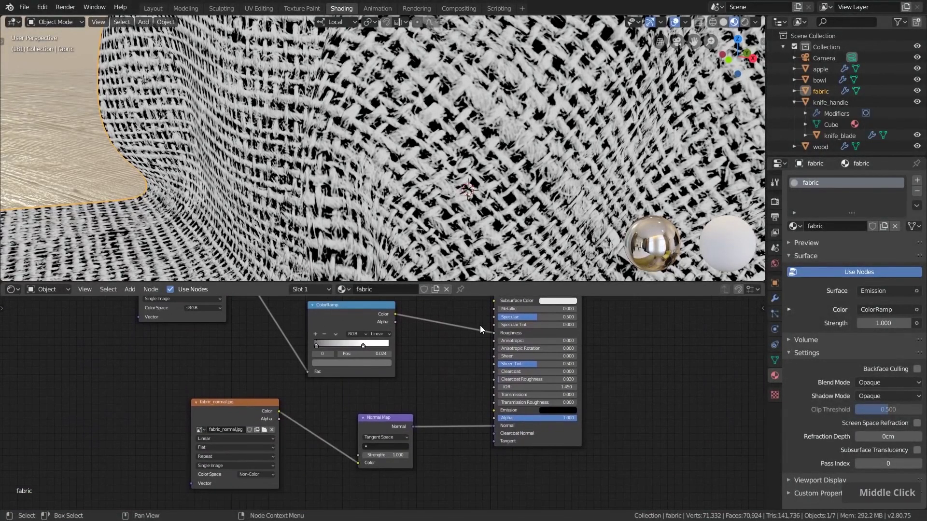
scroll(524, 416, "up", 2)
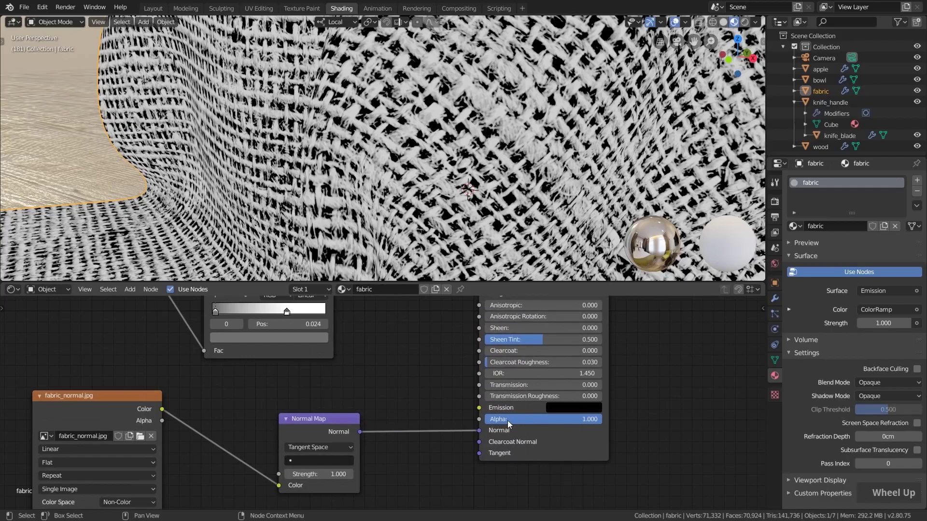
scroll(509, 421, "down", 4)
middle_click_drag(464, 355, 478, 395)
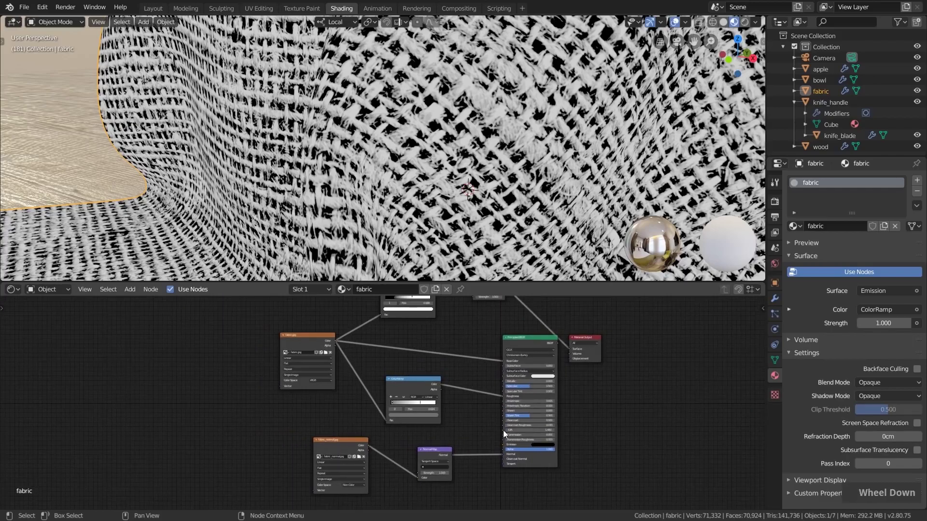
scroll(504, 433, "up", 5)
middle_click_drag(282, 268, 296, 301)
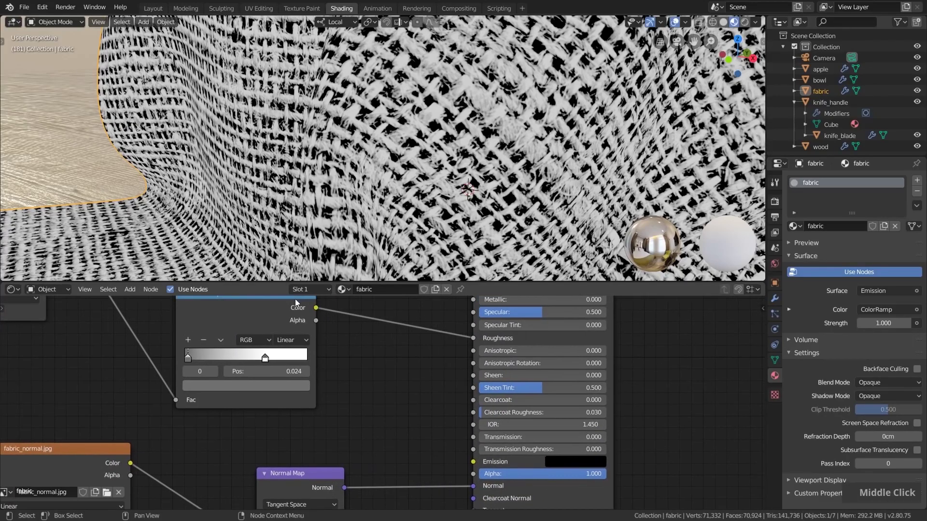
left_click_drag(536, 474, 607, 473)
scroll(592, 467, "down", 4)
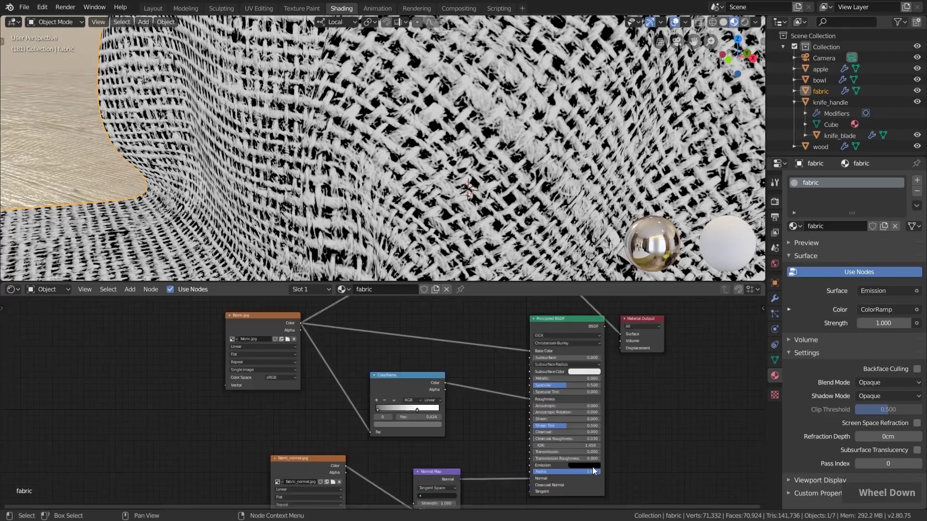
scroll(513, 390, "down", 1)
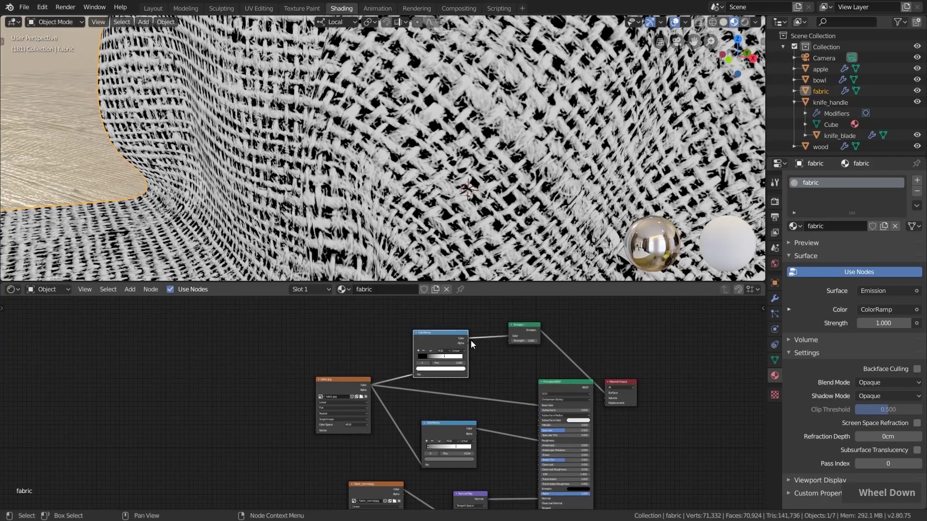
left_click_drag(468, 339, 537, 494)
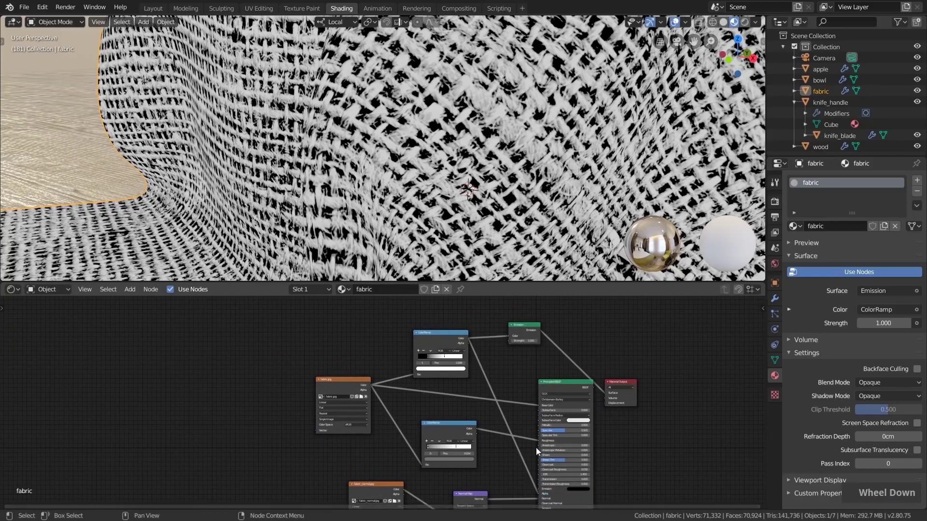
Delete the Emission node and reconnect the Principled BSDF's output to the Material Output's Surface.
key("x")
scroll(602, 381, "up", 3)
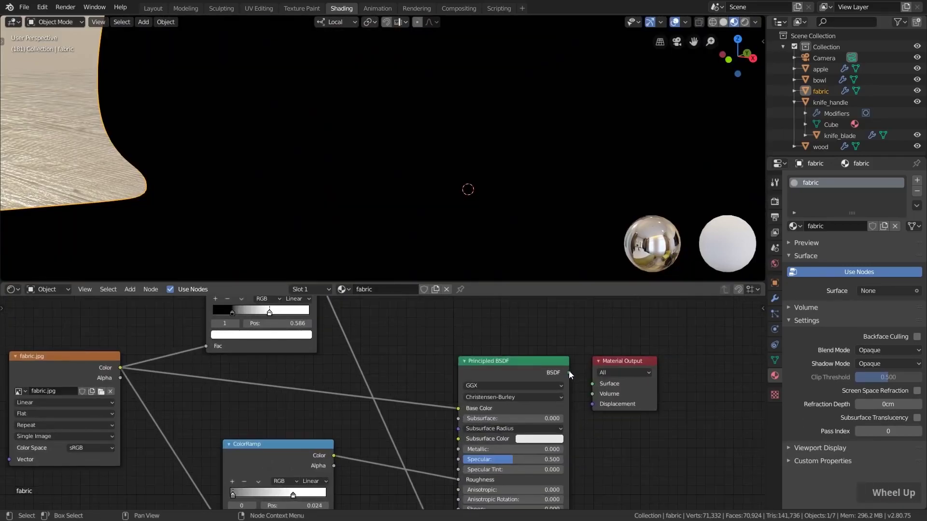
left_click_drag(570, 372, 592, 384)
scroll(487, 382, "up", 3)
middle_click_drag(487, 382, 537, 375)
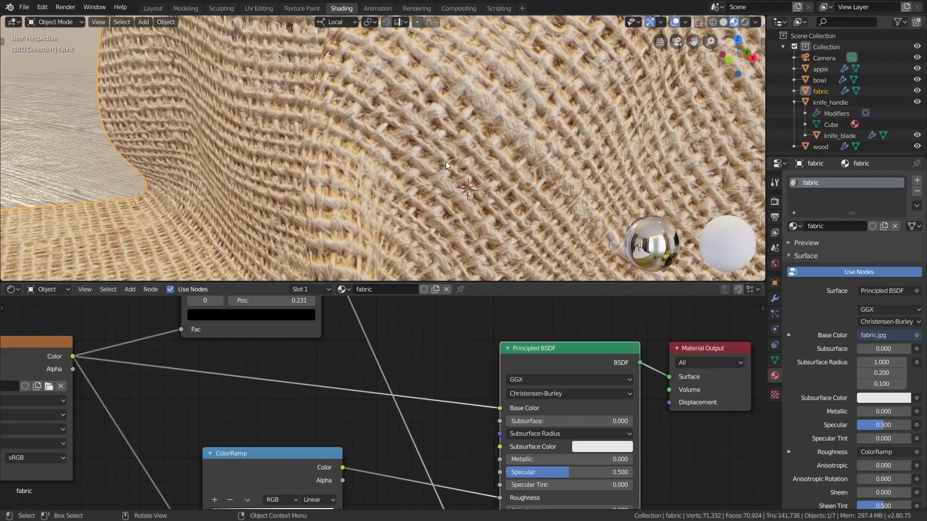
Set both the Blend Mode and the Shadow Mode of the fabric material to Alpha Clip.
scroll(506, 205, "down", 4)
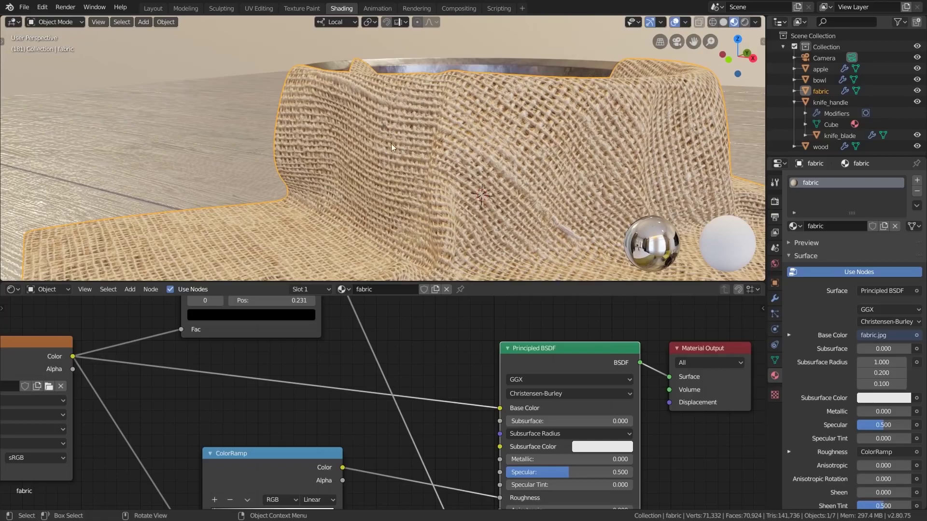
left_click(806, 256)
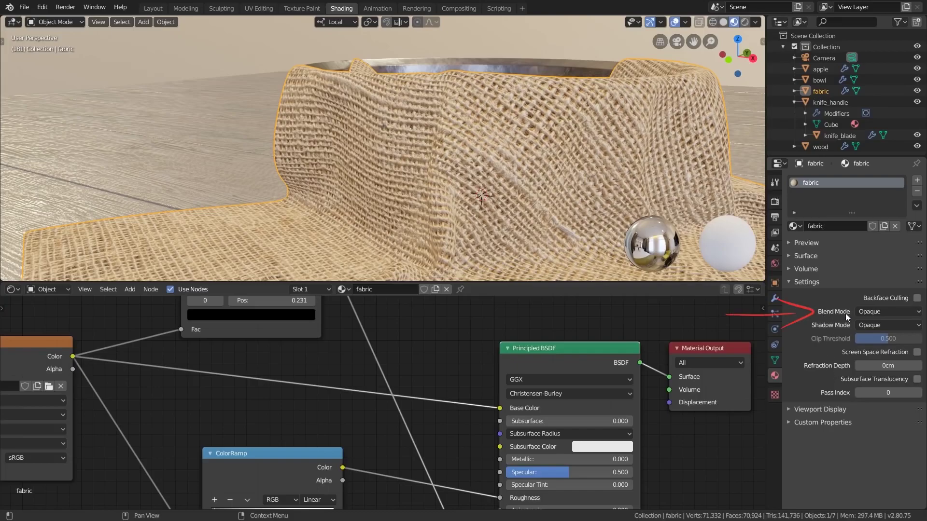
left_click(874, 314)
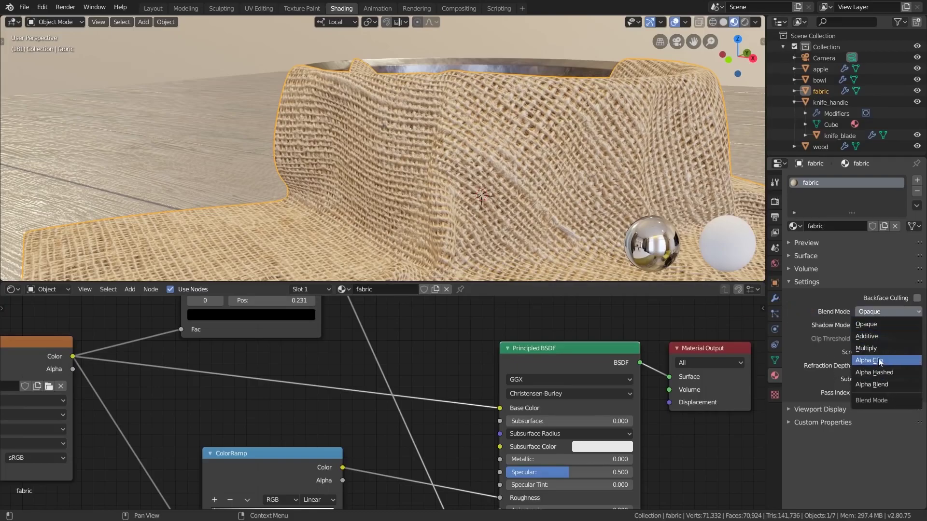
left_click(875, 360)
left_click(880, 325)
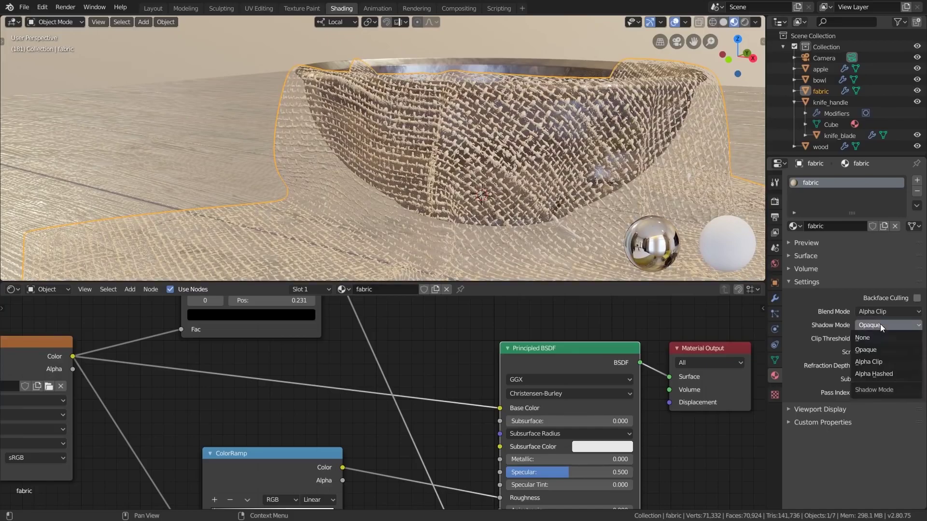
left_click(875, 363)
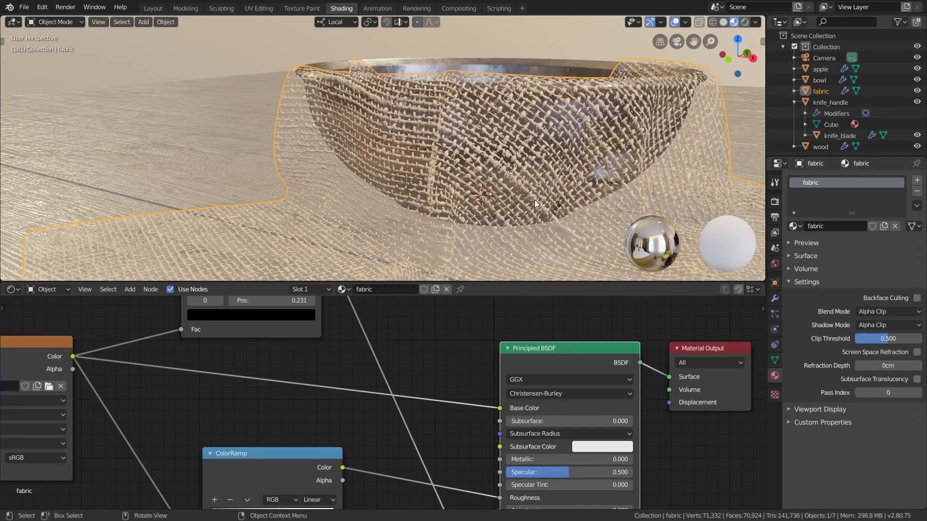
Move the upper ColorRamp's black stop almost to the start of the ramp and its white stop to 0.287.
middle_click_drag(290, 348, 393, 389)
scroll(303, 350, "up", 4)
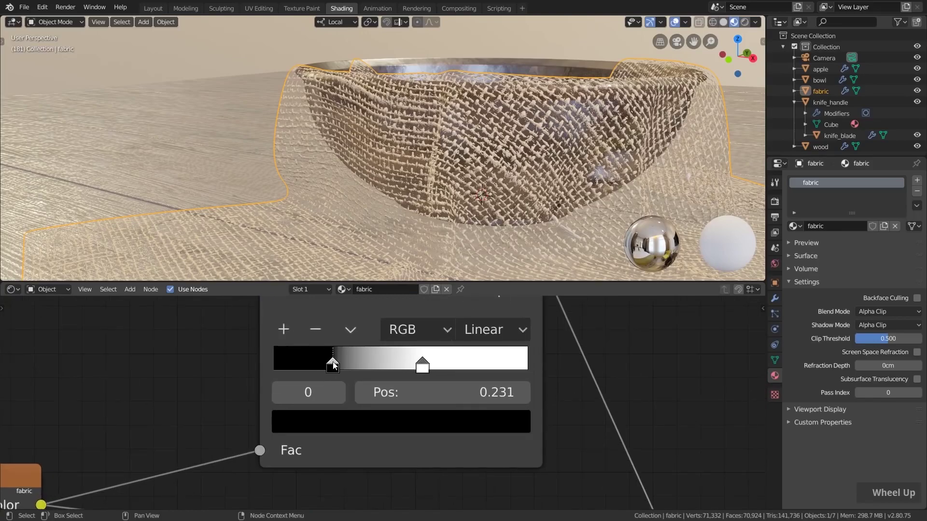
left_click_drag(331, 366, 290, 365)
left_click_drag(422, 365, 359, 366)
left_click_drag(289, 366, 277, 366)
left_click_drag(358, 366, 347, 365)
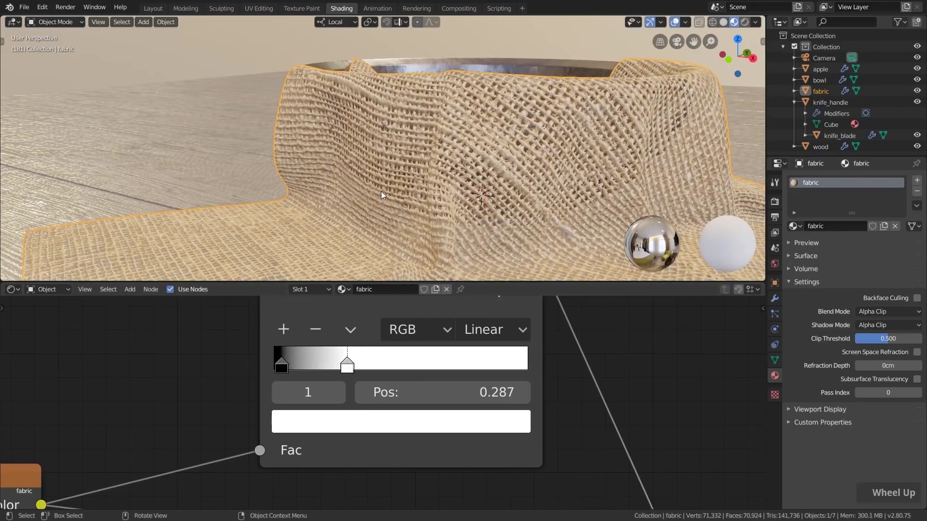
Fine-tune the upper ColorRamp's black and white stops while checking the holes in the weave up close.
middle_click_drag(381, 191, 299, 119)
scroll(295, 155, "up", 5)
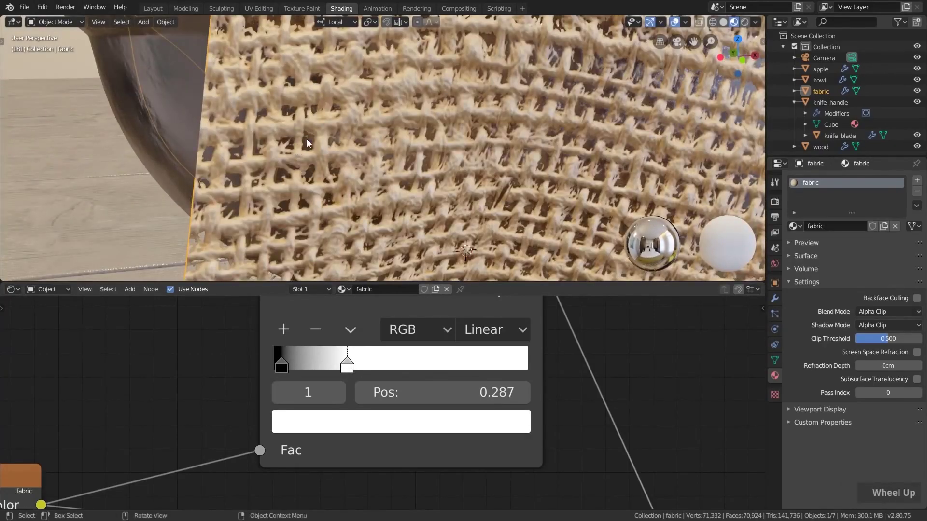
scroll(358, 334, "down", 3)
left_click_drag(401, 365, 406, 361)
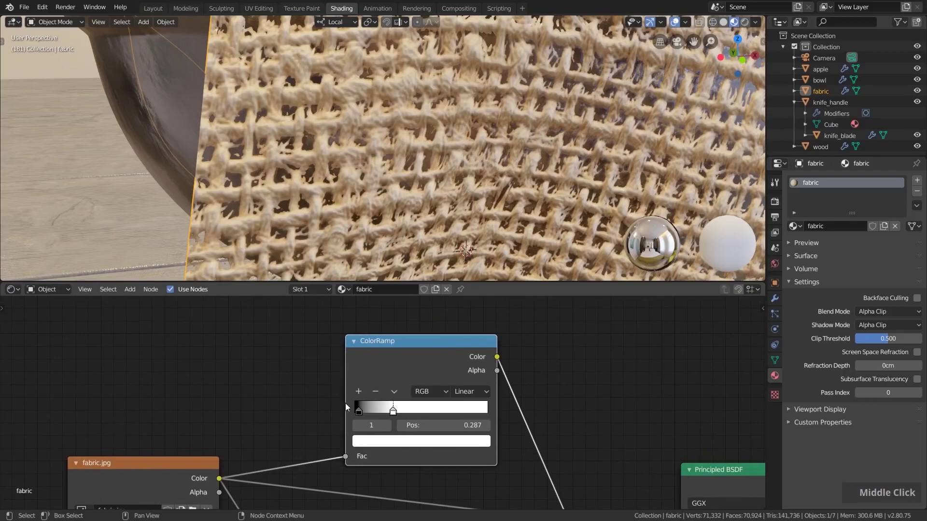
scroll(353, 412, "up", 6)
left_click_drag(356, 410, 350, 407)
mouse_move(417, 412)
left_mouse_down()
mouse_move(362, 408)
mouse_move(425, 410)
mouse_move(410, 410)
left_mouse_up()
left_click_drag(350, 403, 358, 407)
middle_click_drag(381, 174, 297, 176)
scroll(489, 172, "down", 3)
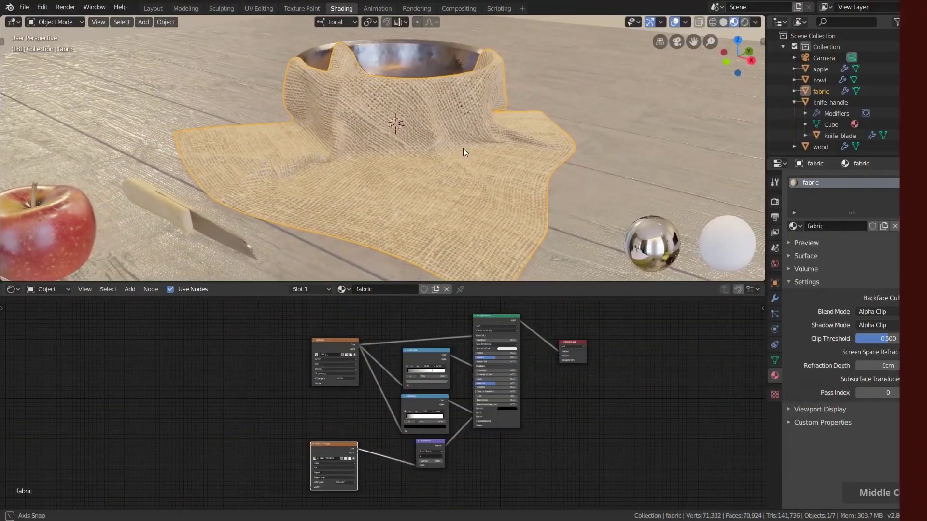
Switch to the Layout workspace and display the scene in Solid viewport shading.
middle_click_drag(462, 148, 475, 153)
left_click(153, 8)
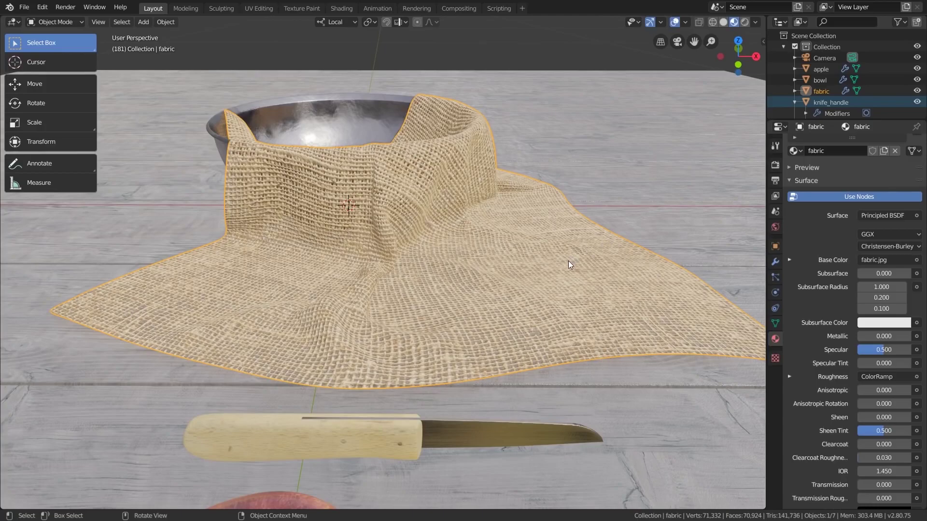
left_click(723, 23)
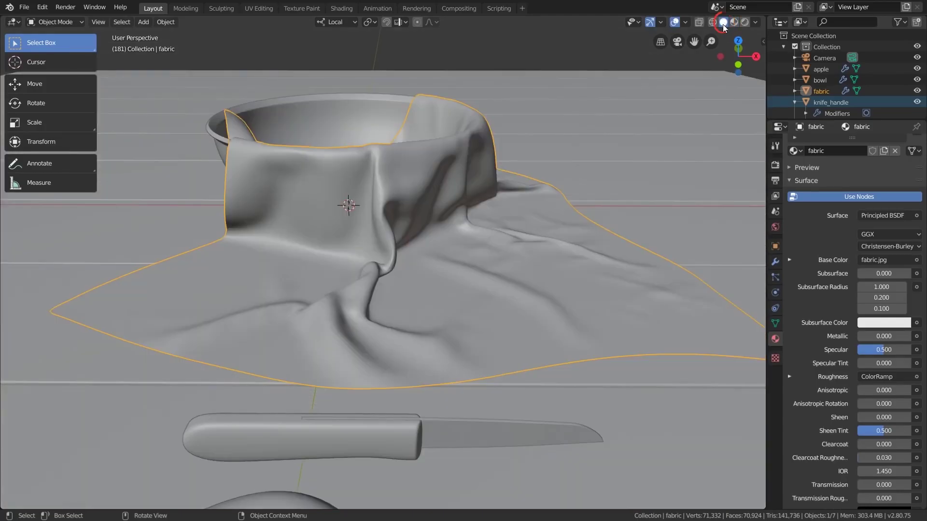
scroll(566, 204, "down", 3)
middle_click_drag(564, 201, 548, 221)
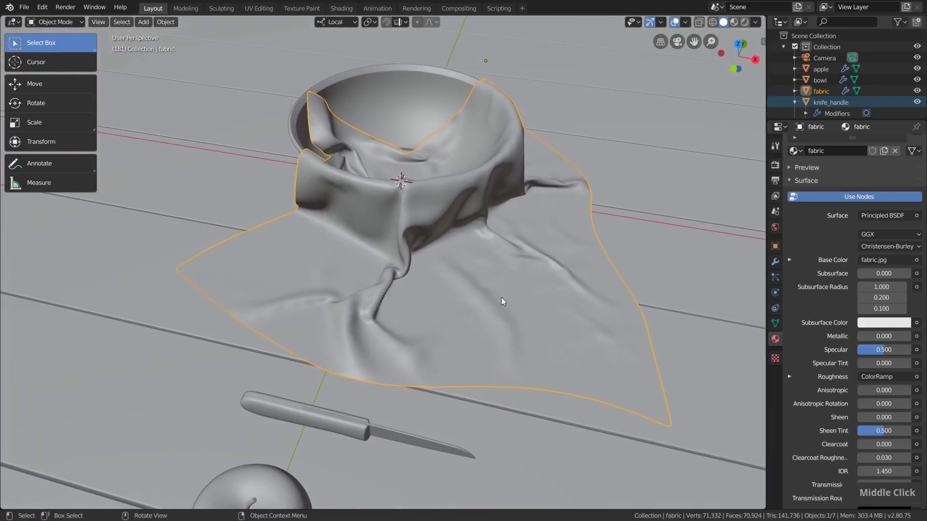
In Edit Mode, clear the fabric mesh's selection and select the face loops along the two edges meeting at the nearest corner.
key("Tab")
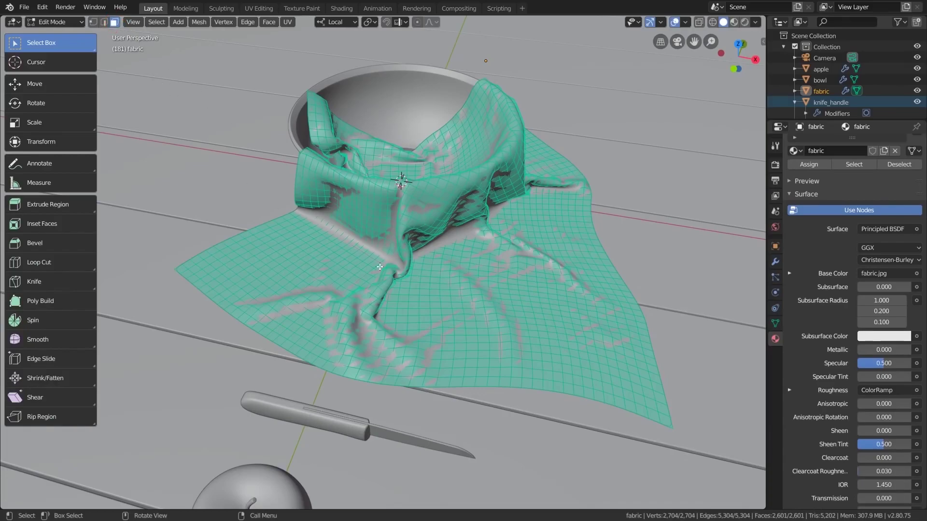
key("alt+a")
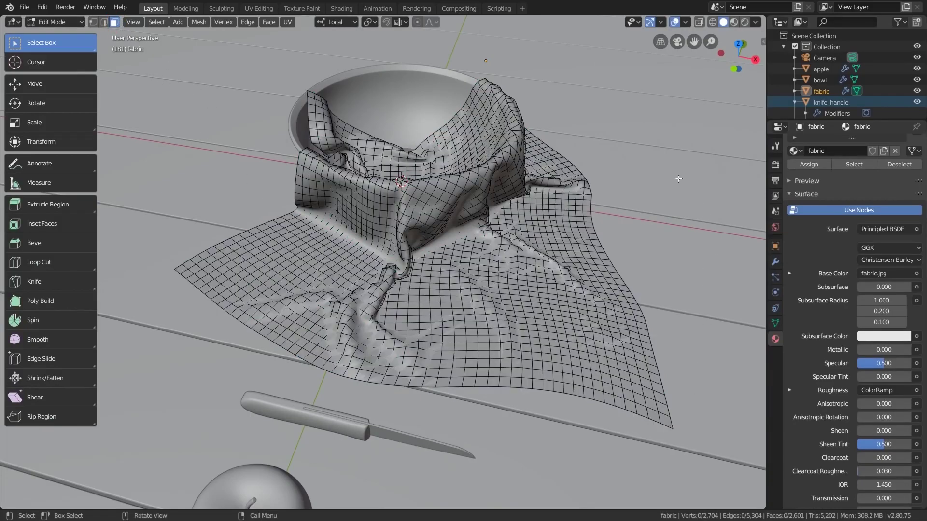
scroll(672, 418, "up", 2)
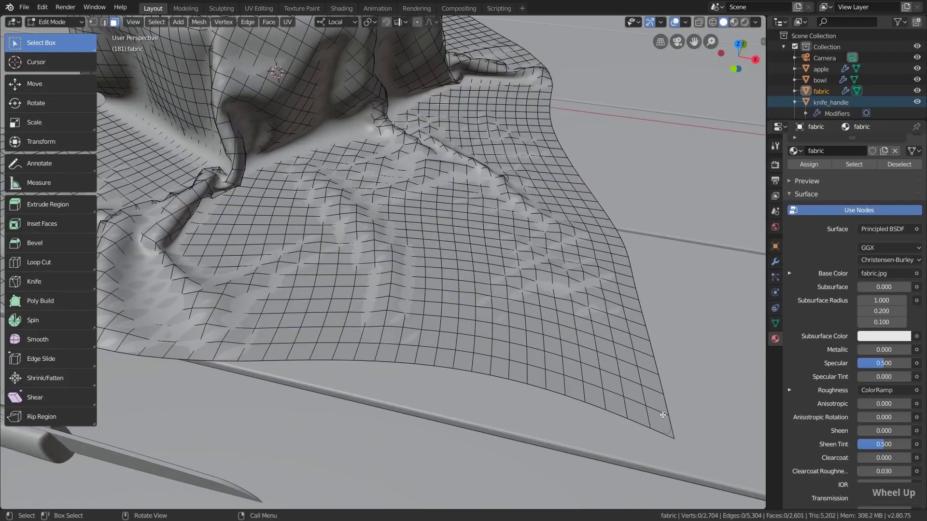
key("alt")
left_click(626, 410, "alt")
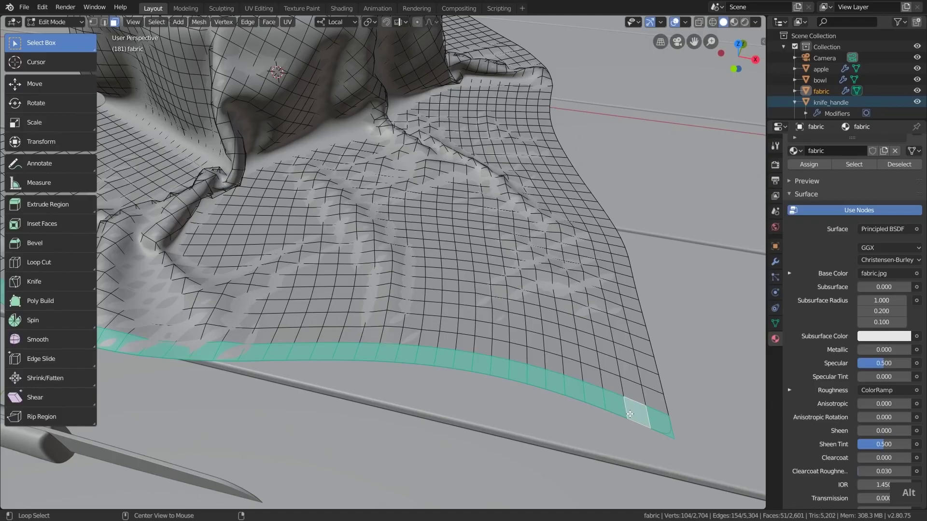
key("shift")
left_click(649, 371, "alt+shift")
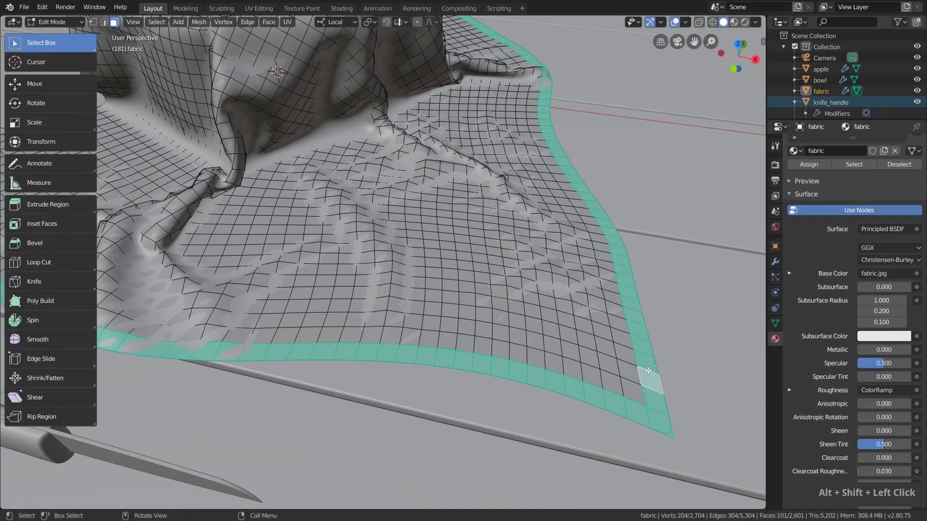
Add the face loops along the fabric's other two edges to the selection, completing the outer border.
scroll(648, 371, "down", 1)
middle_click_drag(216, 325, 407, 373, "shift")
scroll(274, 259, "up", 1)
scroll(274, 259, "down", 1)
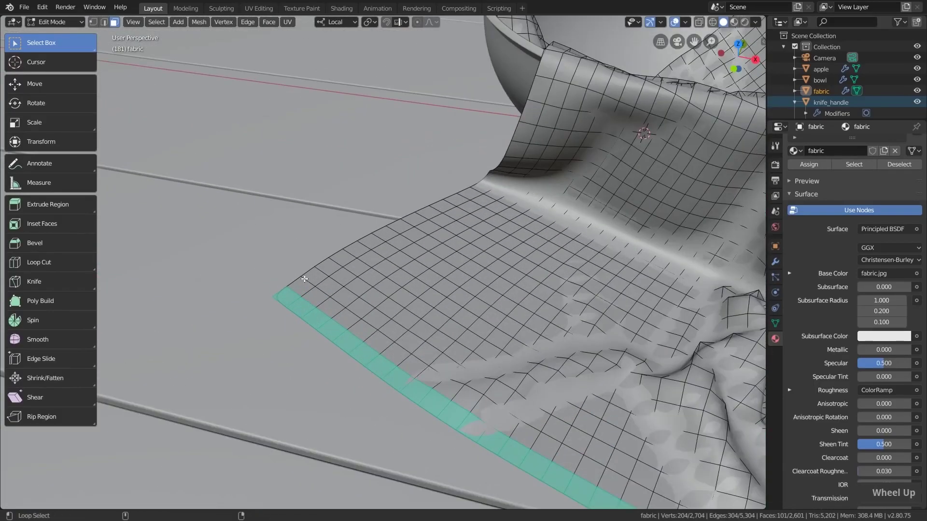
left_click(304, 279, "alt+shift")
scroll(304, 280, "down", 1)
middle_click_drag(453, 96, 457, 116)
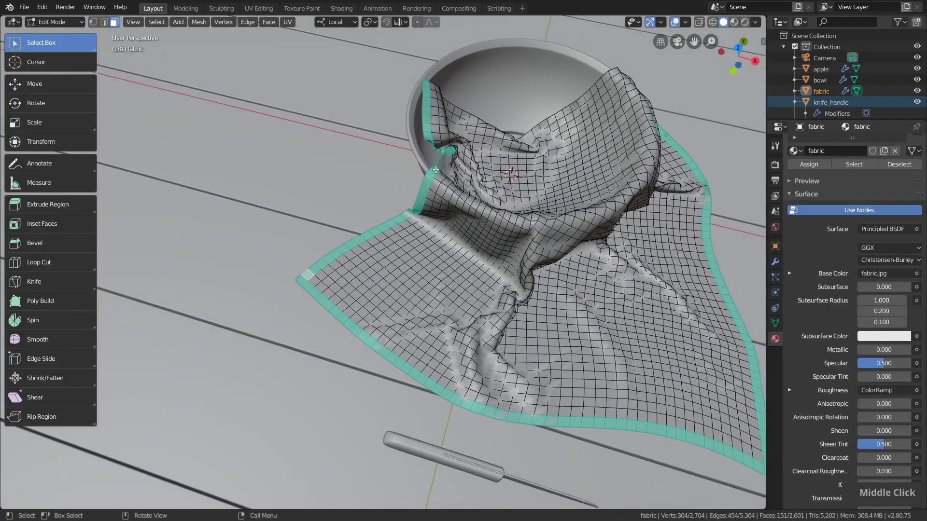
scroll(459, 116, "up", 2)
left_click(470, 118, "alt+shift")
scroll(475, 121, "down", 2)
scroll(475, 120, "down", 3)
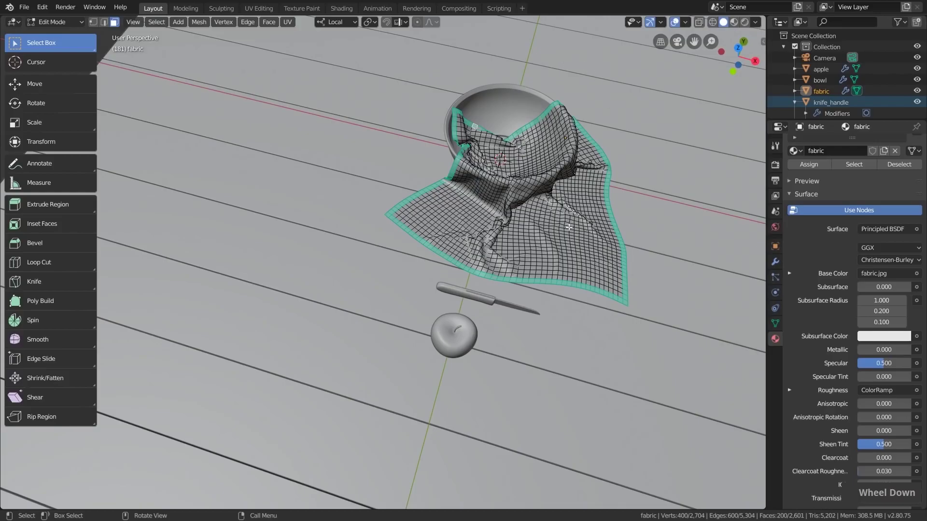
mouse_move(569, 227)
middle_mouse_down()
mouse_move(548, 249)
mouse_move(564, 214)
middle_mouse_up()
scroll(564, 214, "up", 3)
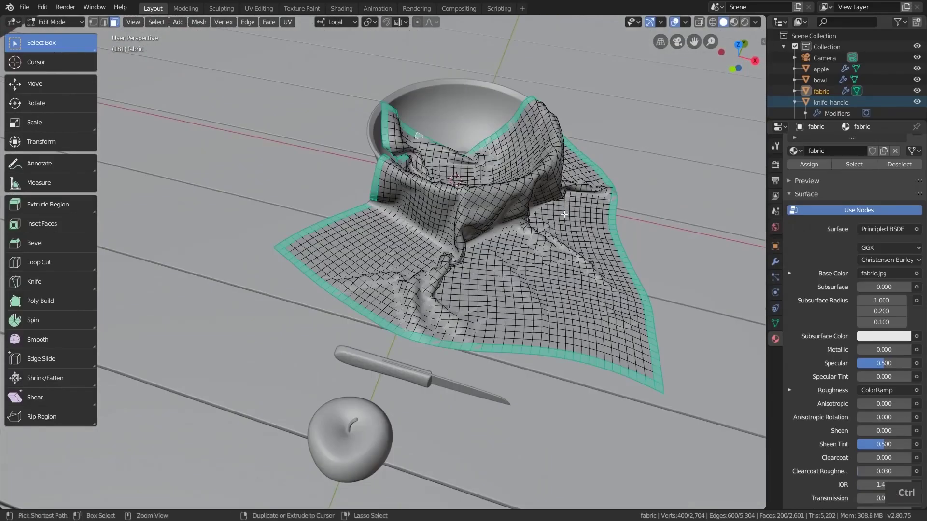
Grow the border selection inward by one row of faces with Select More.
key("ctrl+KP_Add")
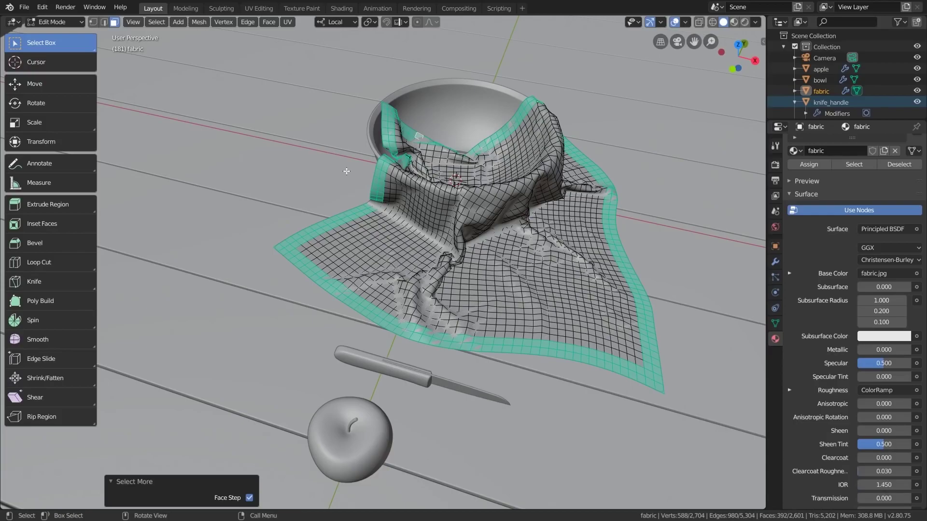
left_click(157, 22)
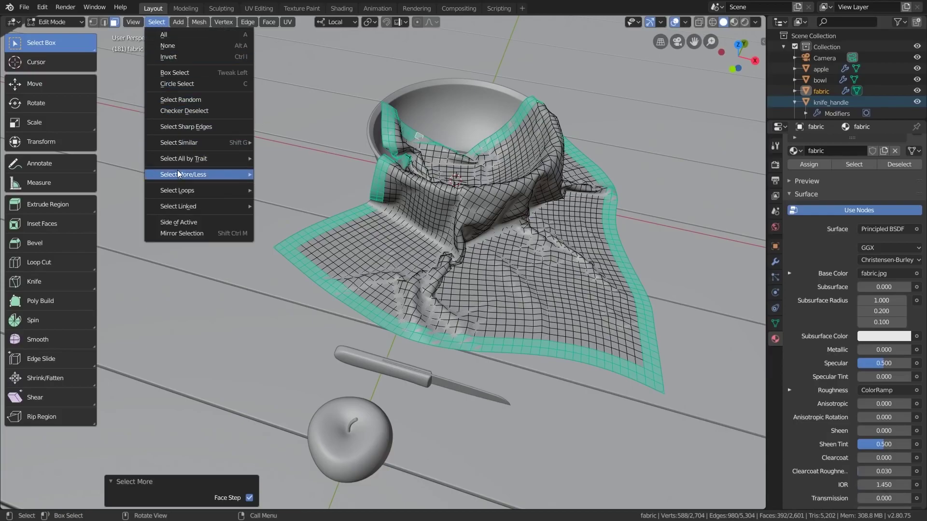
mouse_move(196, 175)
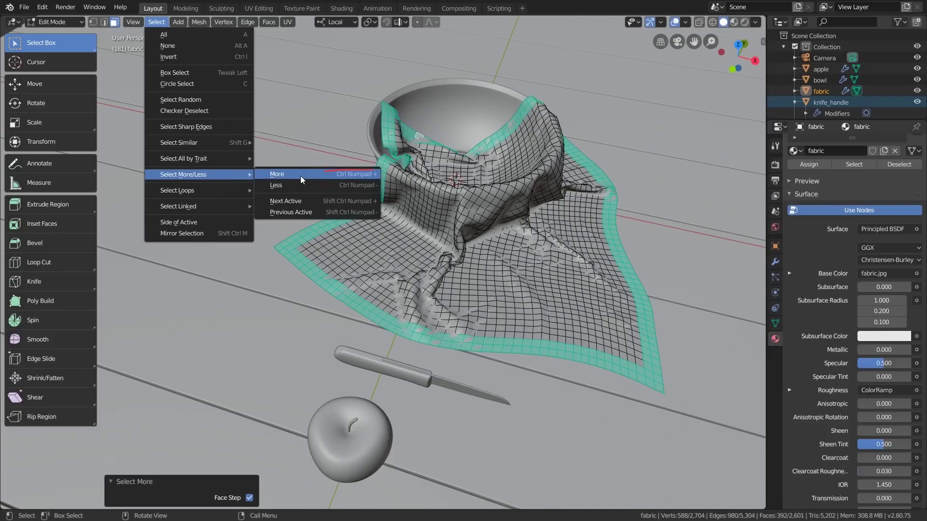
Subdivide the selected border faces of the fabric with the number of cuts set to 3.
scroll(348, 213, "up", 3)
right_click(349, 212)
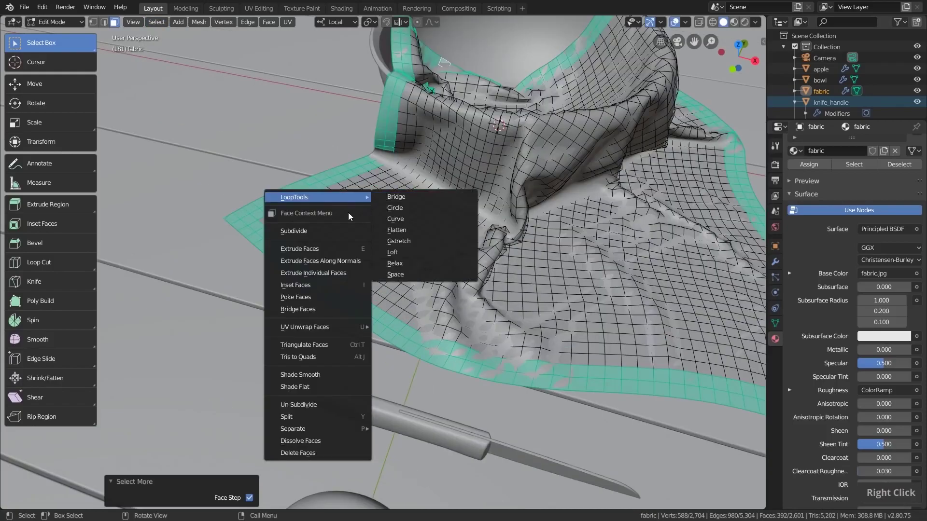
left_click(301, 230)
scroll(262, 244, "up", 3)
scroll(262, 243, "up", 2)
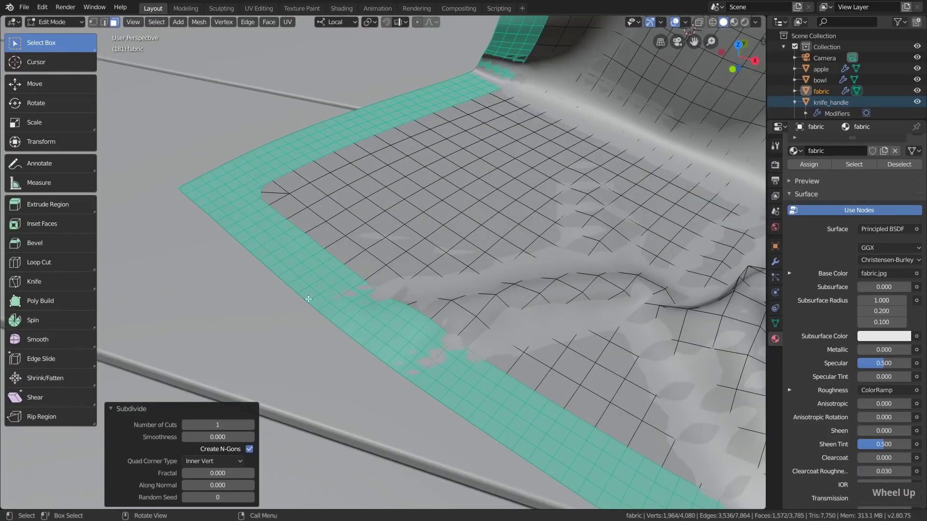
left_click(251, 425)
left_click(252, 426)
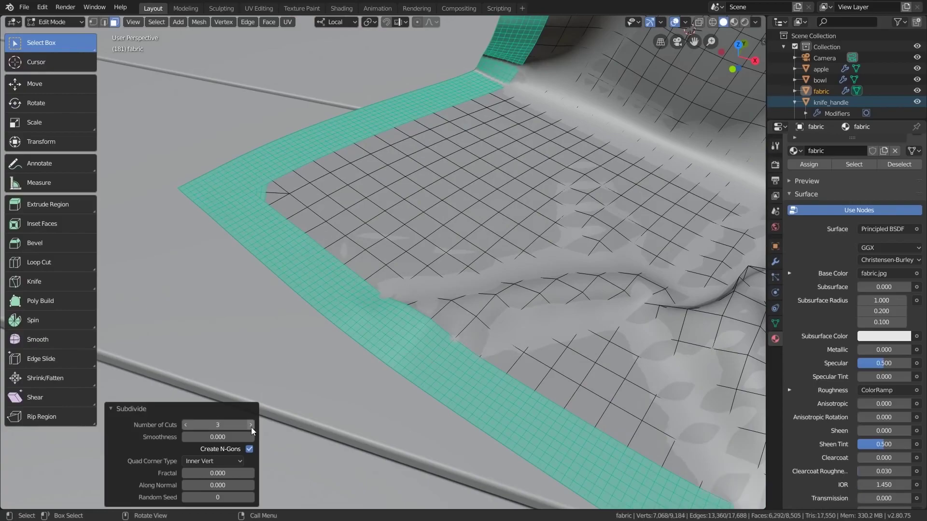
Set the subdivision's Fractal value to 2 to roughen the cloth's border.
left_click(200, 474)
type("2")
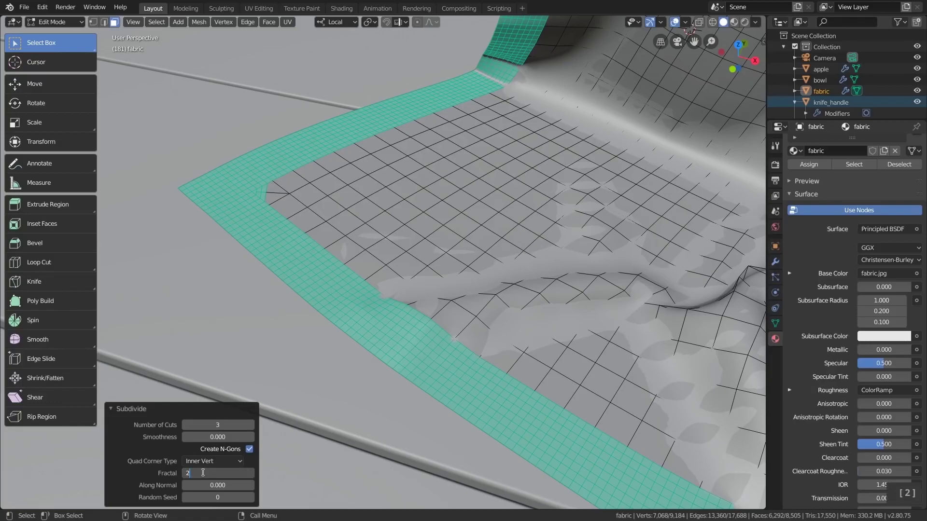
key("Return")
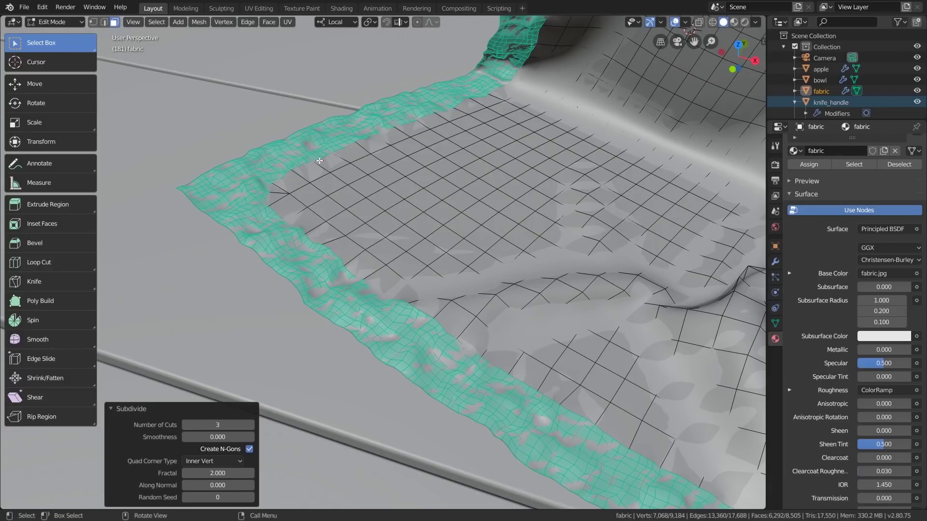
middle_click_drag(320, 161, 220, 273, "shift")
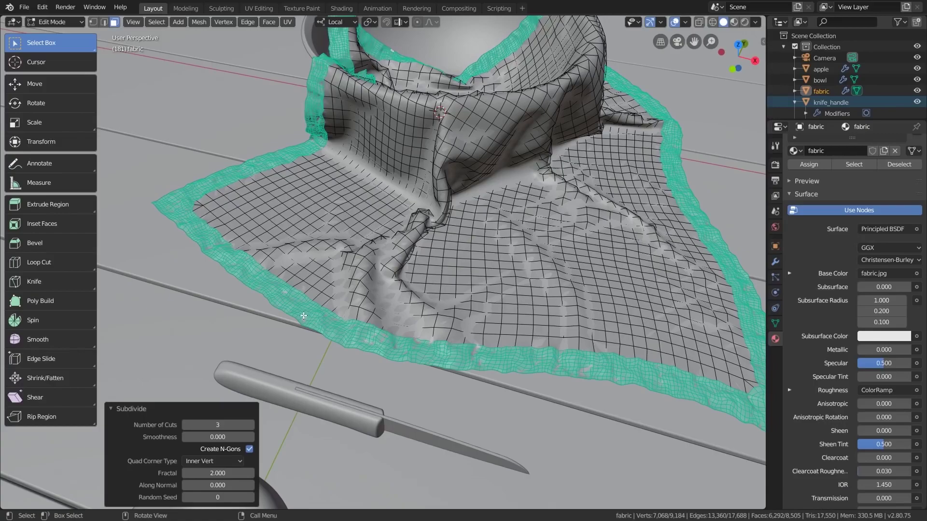
scroll(265, 228, "up", 3)
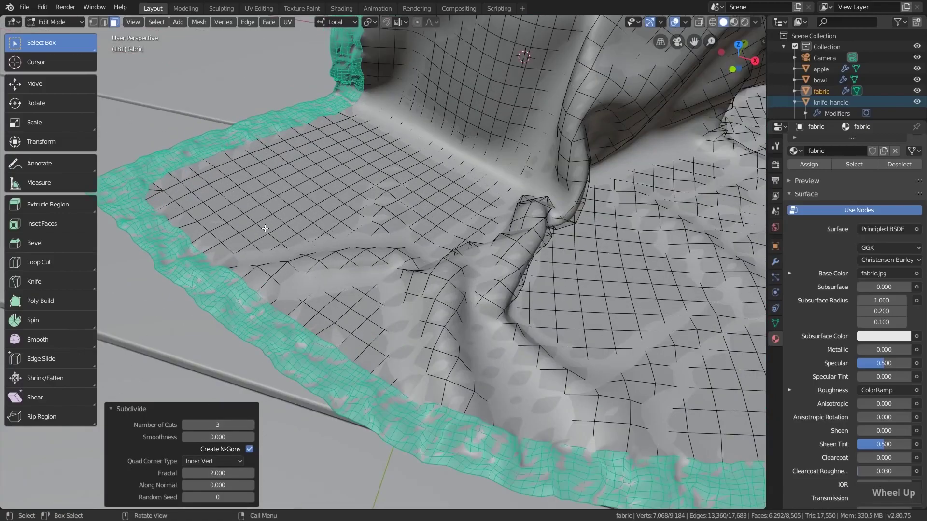
Try the Randomize tool on a grown patch of faces in the cloth's flat interior, and undo it.
left_click(277, 187)
key("ctrl+KP_Add")
key("ctrl+KP_Add")
key("ctrl+KP_Add")
key("ctrl+KP_Add")
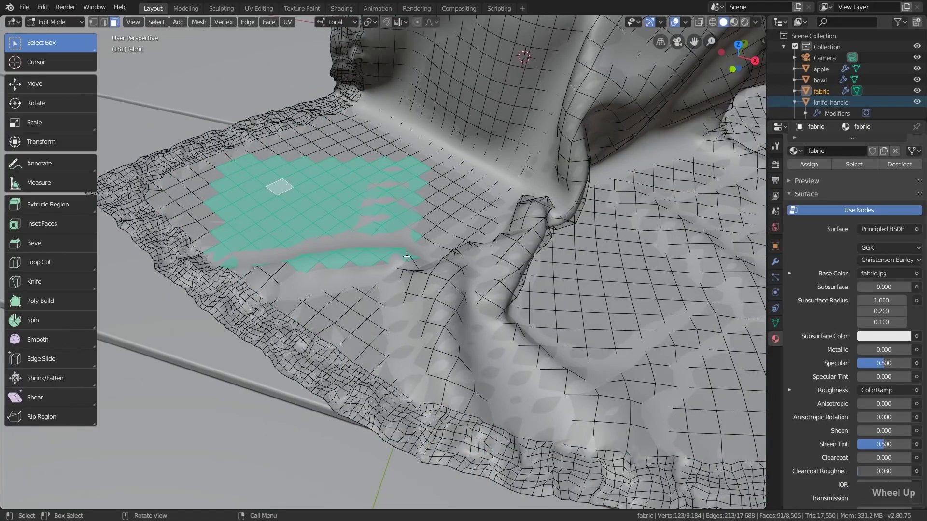
left_click(37, 340)
left_click_drag(37, 341, 24, 388)
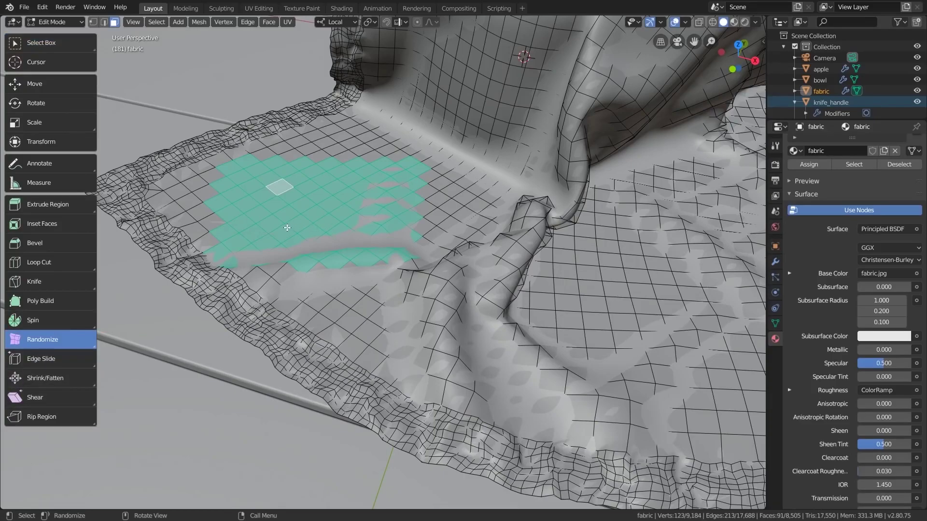
left_click_drag(287, 227, 264, 231)
key("ctrl+z")
Clear the selection and circle-select an irregular strip of outermost border faces along the cloth's front and adjoining side edges.
scroll(264, 231, "down", 2)
middle_click_drag(753, 299, 615, 245, "shift")
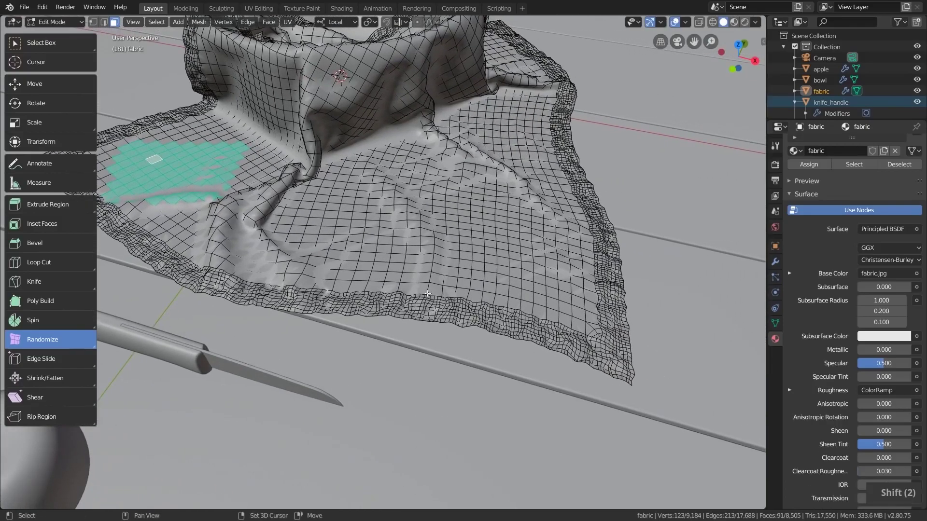
middle_click_drag(432, 317, 558, 336, "shift")
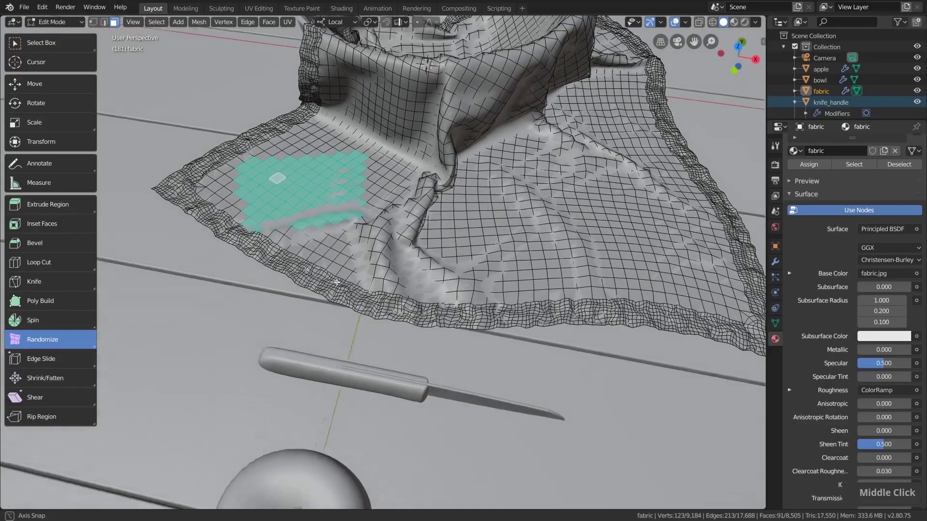
middle_click_drag(323, 270, 346, 298)
key("alt+a")
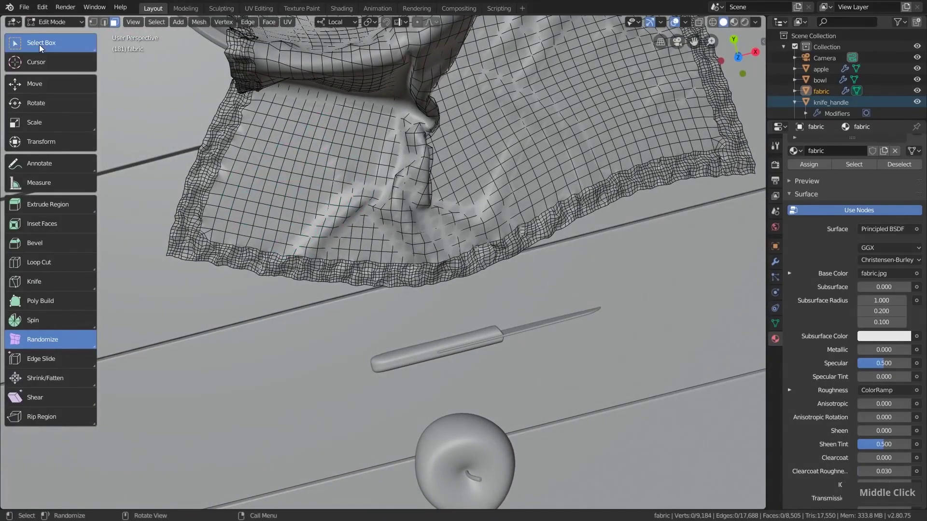
mouse_move(39, 45)
left_mouse_down()
mouse_move(54, 114)
mouse_move(36, 43)
left_mouse_up()
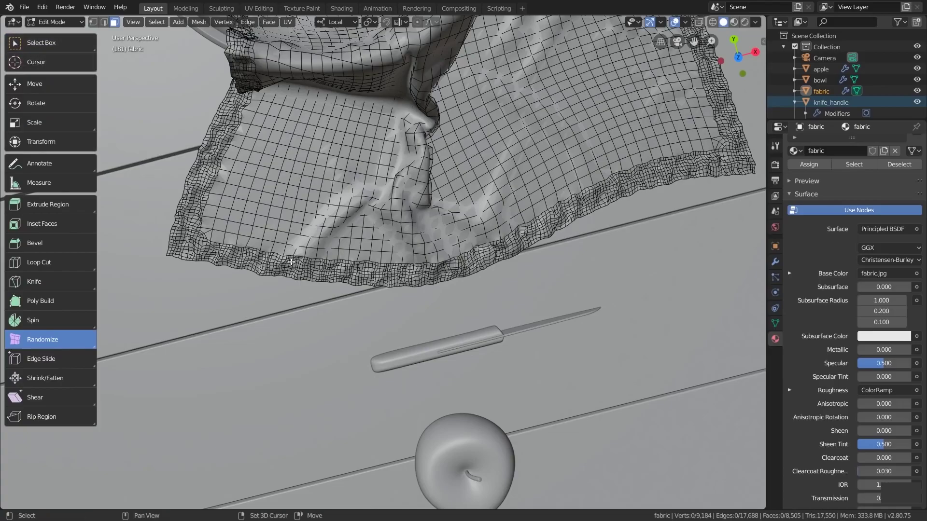
middle_click_drag(296, 260, 311, 276, "shift")
key("c")
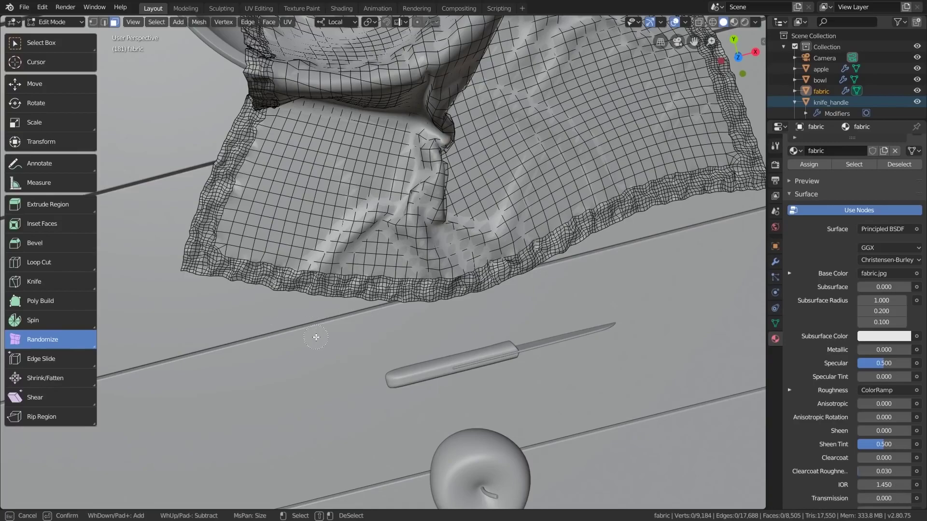
scroll(316, 337, "down", 3)
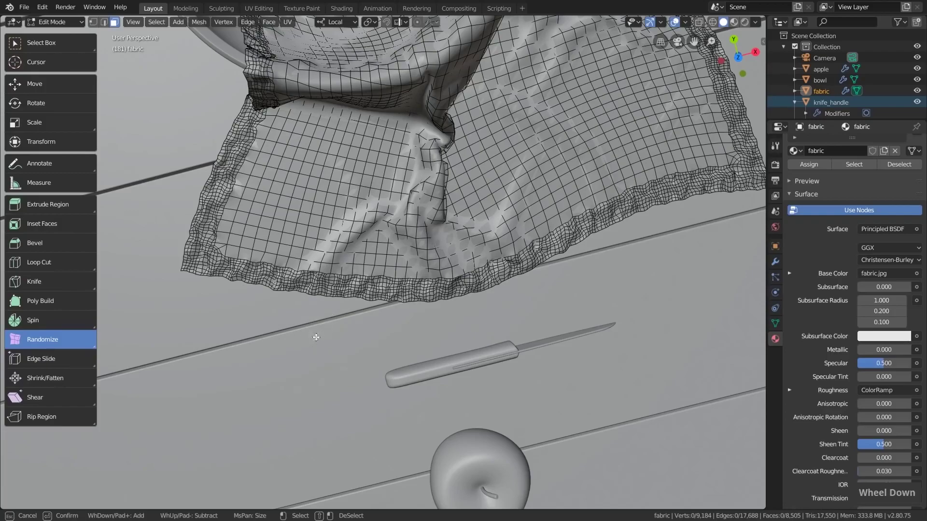
scroll(295, 343, "up", 2)
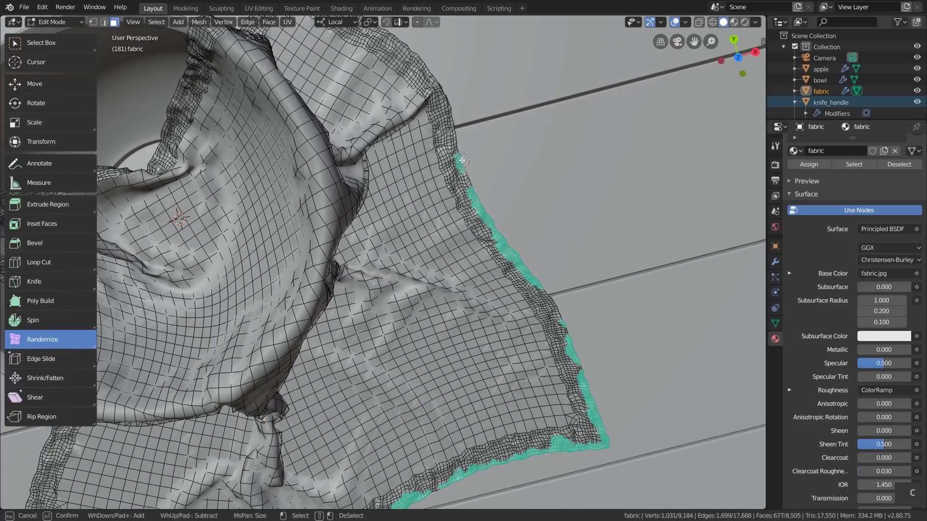
left_click_drag(462, 167, 451, 95)
right_click(452, 95)
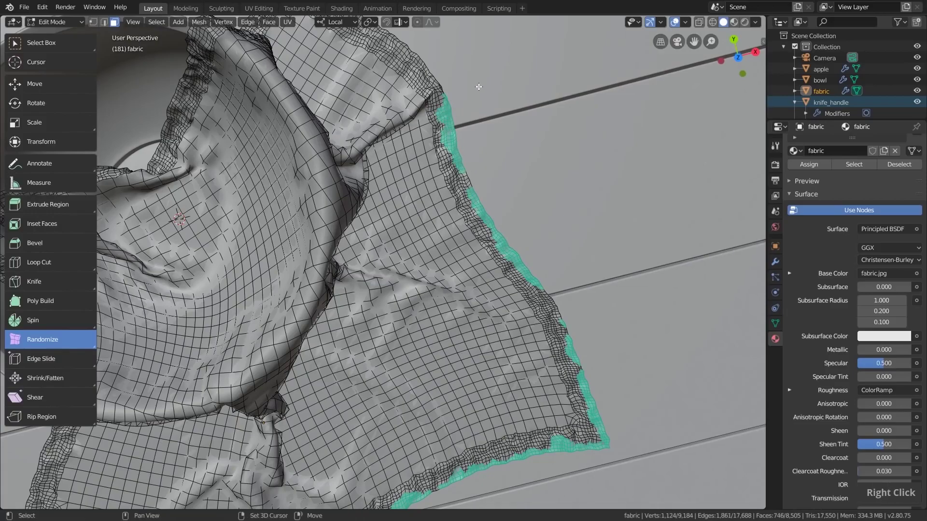
Extend the circle selection along the outermost border faces around the cloth's far corner toward the bowl.
middle_click_drag(451, 95, 583, 214, "shift")
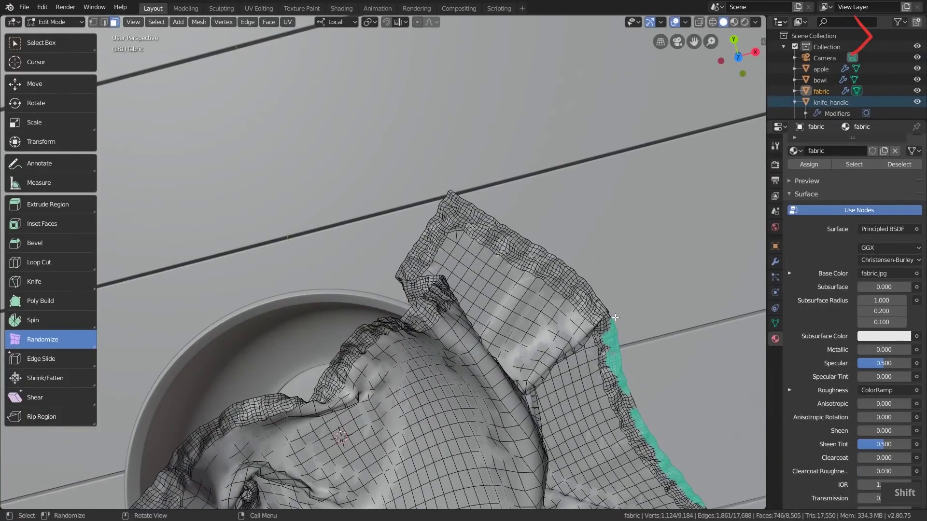
key("c")
mouse_move(614, 316)
left_mouse_down()
mouse_move(535, 242)
mouse_move(416, 242)
left_mouse_up()
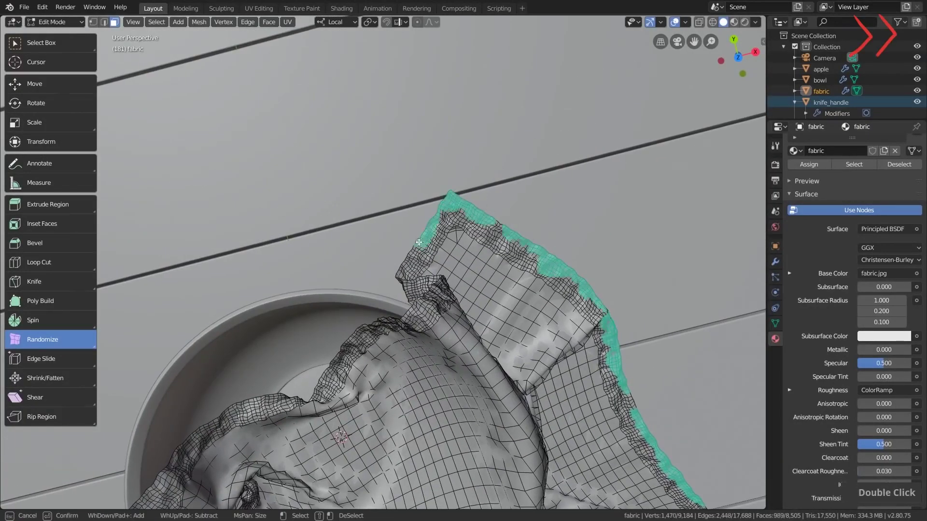
right_click(416, 242)
middle_click_drag(416, 243, 554, 381)
scroll(531, 338, "up", 4)
key("c")
left_click_drag(483, 316, 491, 239)
Add the outermost border faces of the cloth's edges lying inside the bowl to the circle selection.
middle_click_drag(490, 240, 546, 347)
key("c")
middle_click_drag(546, 193, 628, 242, "shift")
left_click_drag(700, 177, 491, 234)
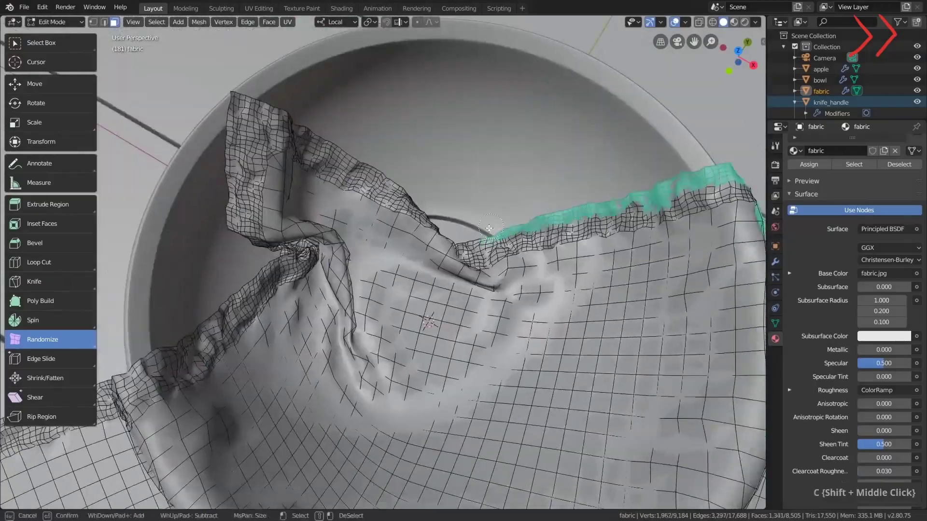
middle_click_drag(492, 234, 430, 145)
key("c")
scroll(551, 86, "up", 3)
left_click_drag(550, 87, 529, 82)
right_click(529, 82)
Complete the outer border selection along the edge running from the bowl's rim down to the tabletop corner.
middle_click_drag(529, 83, 362, 193)
key("c")
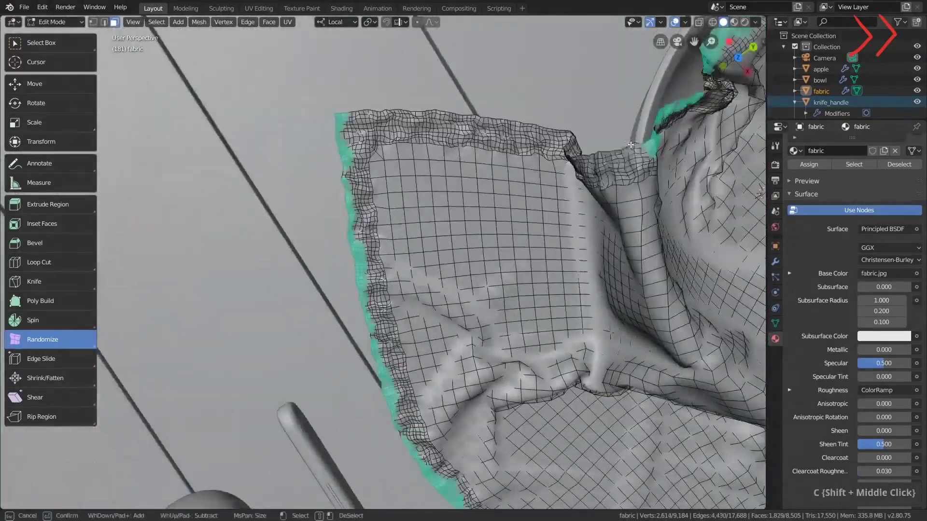
middle_click_drag(387, 290, 483, 193)
key("c")
left_click_drag(357, 372, 540, 251)
middle_click_drag(540, 251, 500, 230, "shift")
scroll(502, 231, "up", 2)
middle_click_drag(582, 192, 449, 396)
mouse_move(503, 389)
left_mouse_down()
mouse_move(497, 381)
mouse_move(509, 379)
left_mouse_up()
right_click(509, 378)
scroll(487, 345, "up", 6)
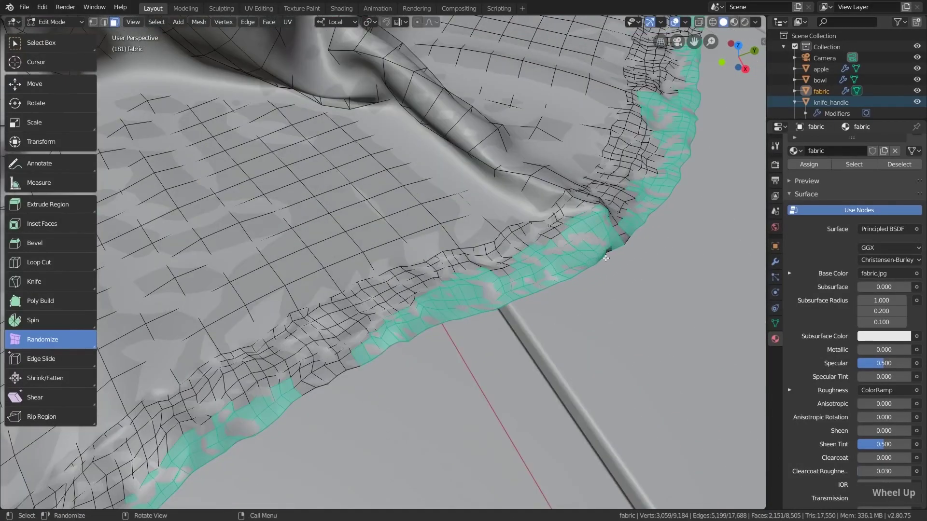
Add the missed border faces beside the small fold at the cloth's edge to the circle selection.
middle_click_drag(606, 259, 420, 209)
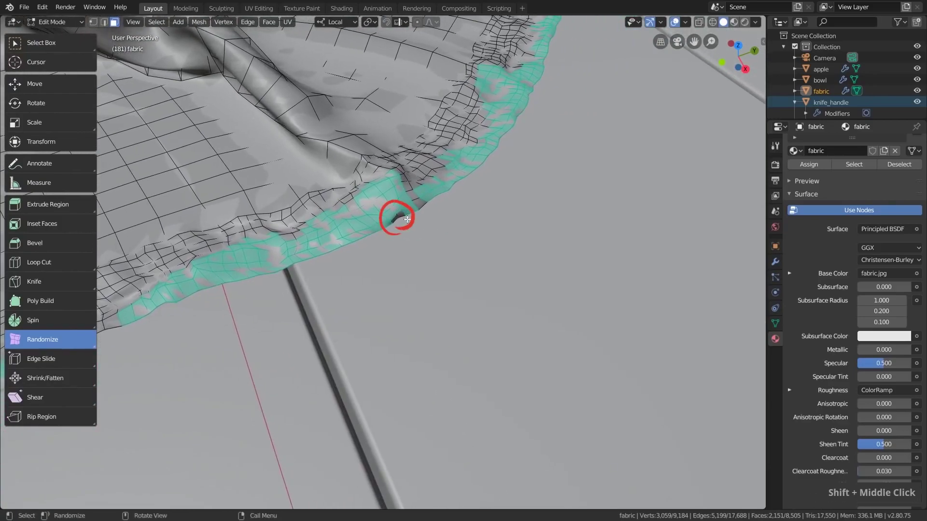
key("c")
left_click(401, 221)
right_click(400, 225)
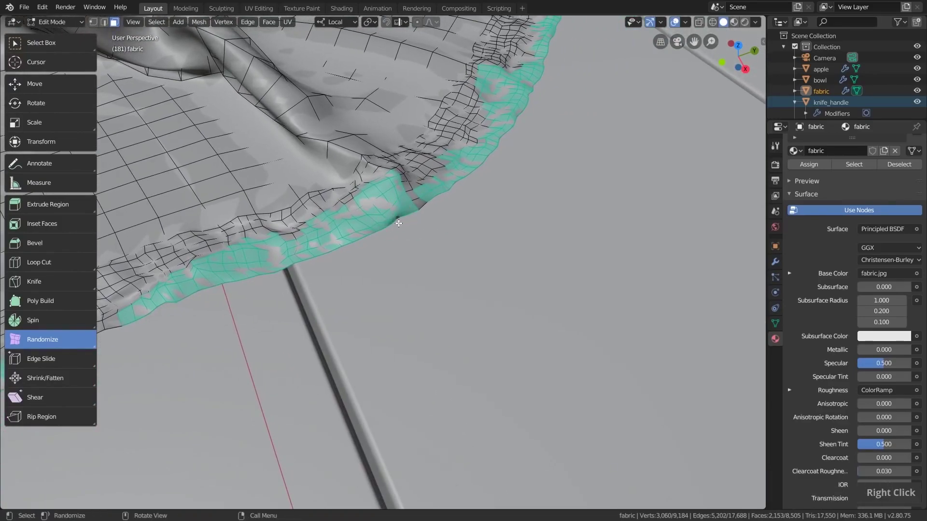
Inspect the selected border strip all around the cloth from several angles for gaps.
scroll(400, 226, "down", 5)
scroll(401, 225, "down", 3)
middle_click_drag(400, 225, 362, 232)
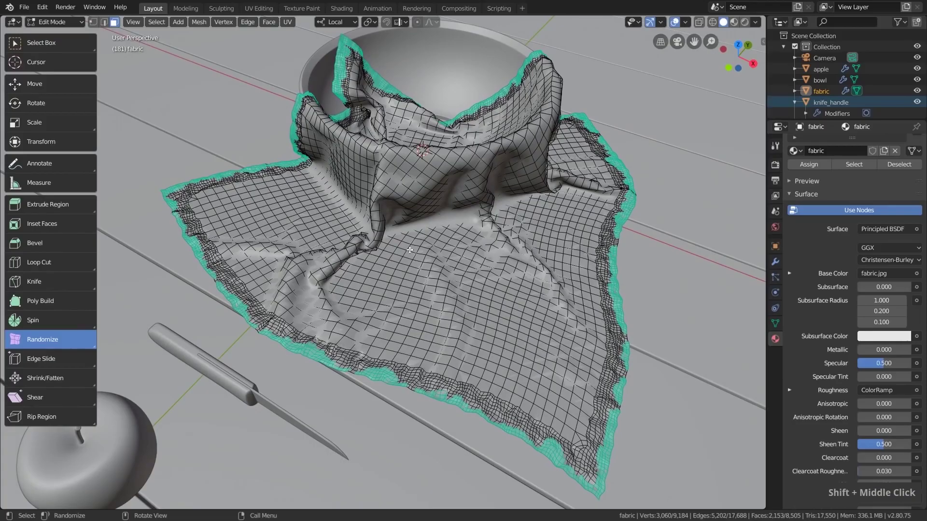
middle_click_drag(574, 194, 522, 373)
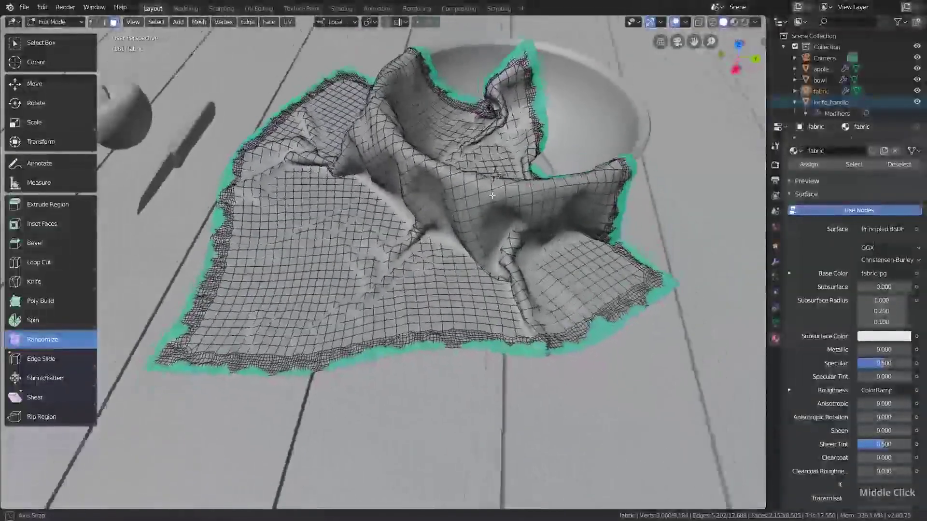
scroll(523, 373, "up", 6)
scroll(523, 373, "down", 6)
middle_click_drag(385, 331, 446, 340, "shift")
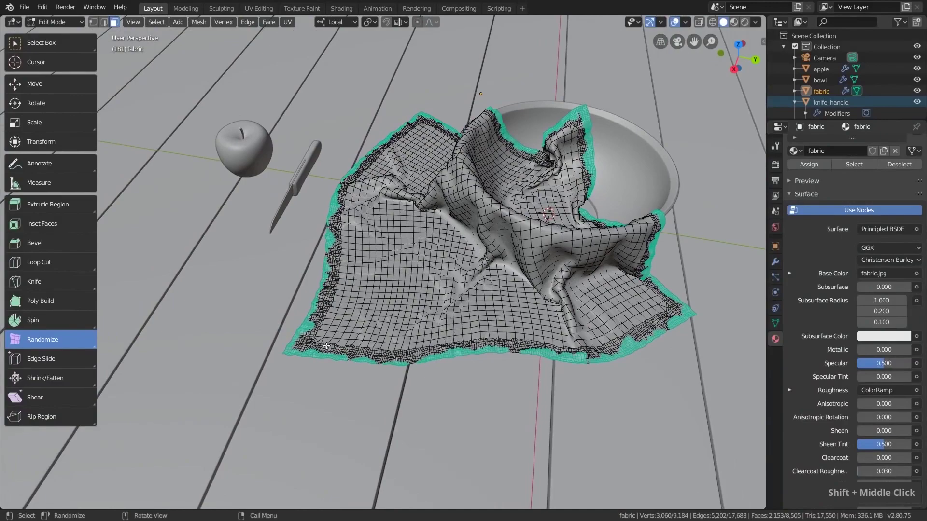
scroll(390, 360, "up", 4)
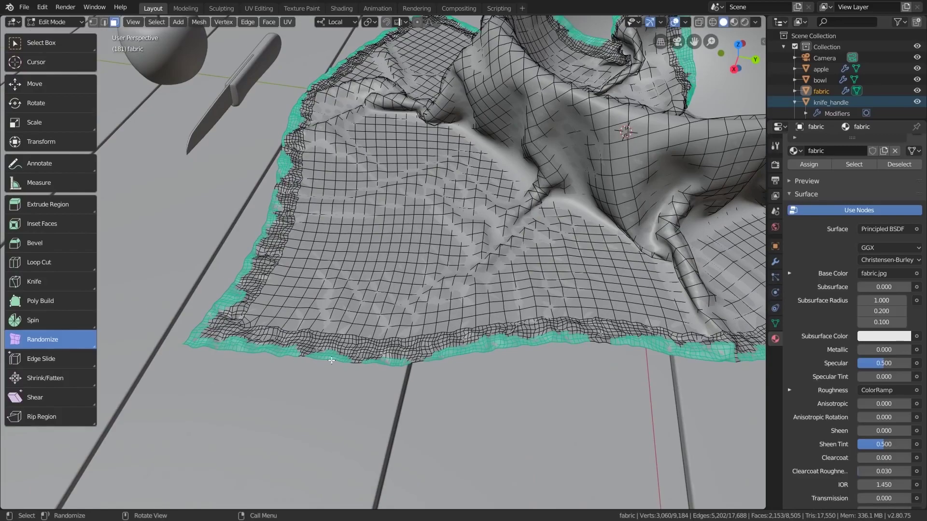
Create a vertex group named "hide" on the fabric and assign the selected border strip to it.
left_click(774, 323)
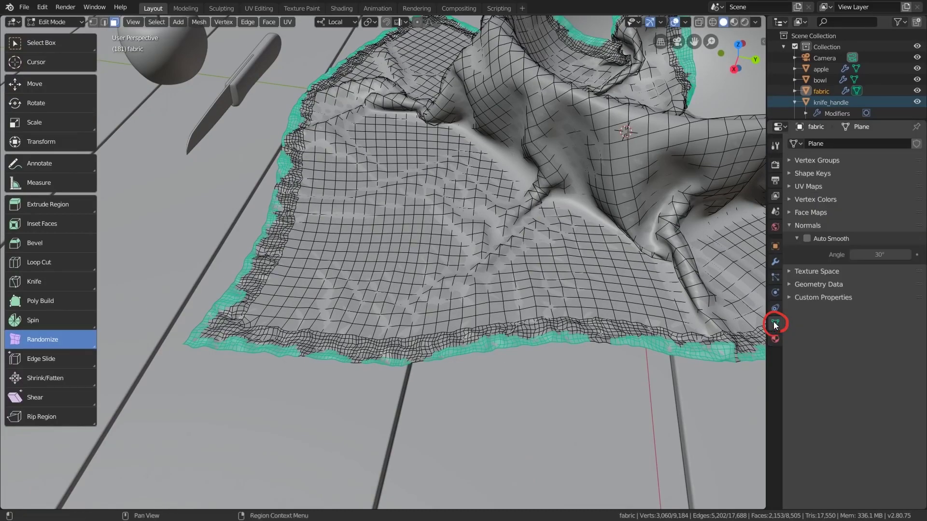
left_click(831, 223)
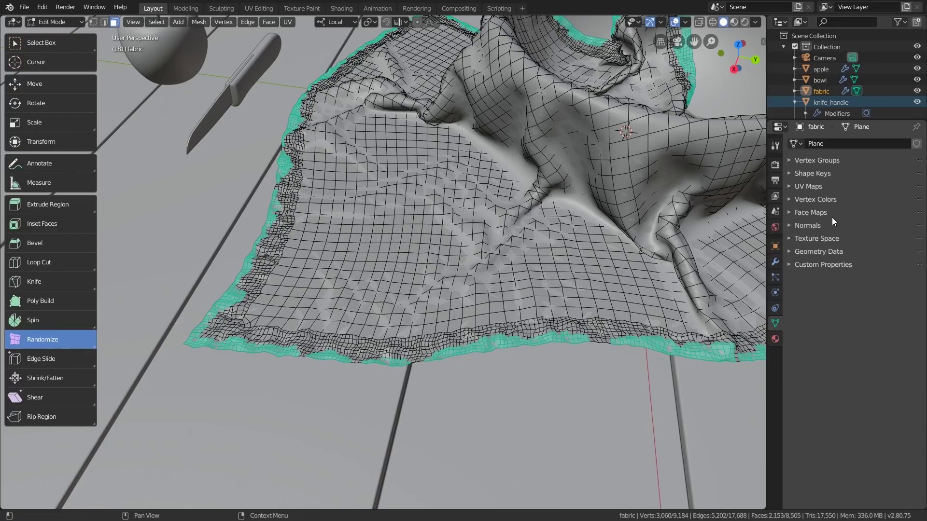
left_click(829, 163)
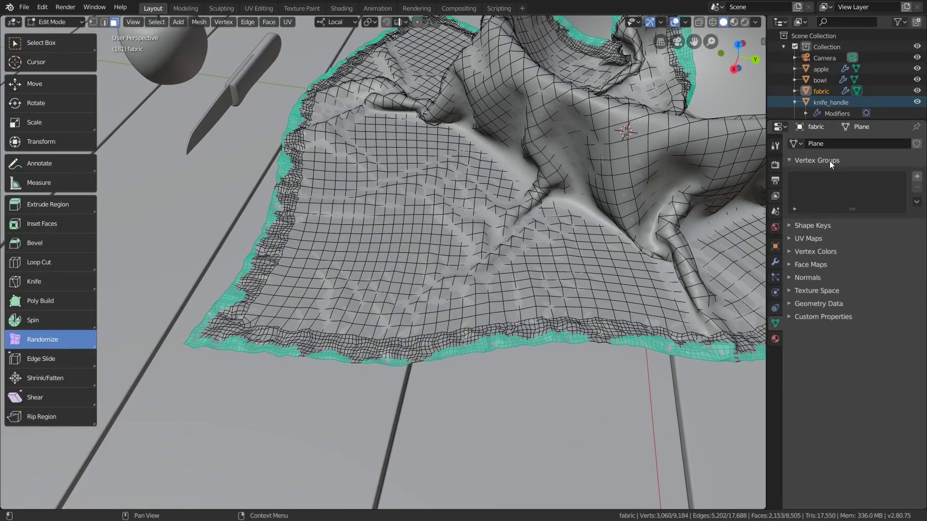
left_click(917, 176)
double_click(812, 179)
type("hide")
key("Return")
left_click(802, 244)
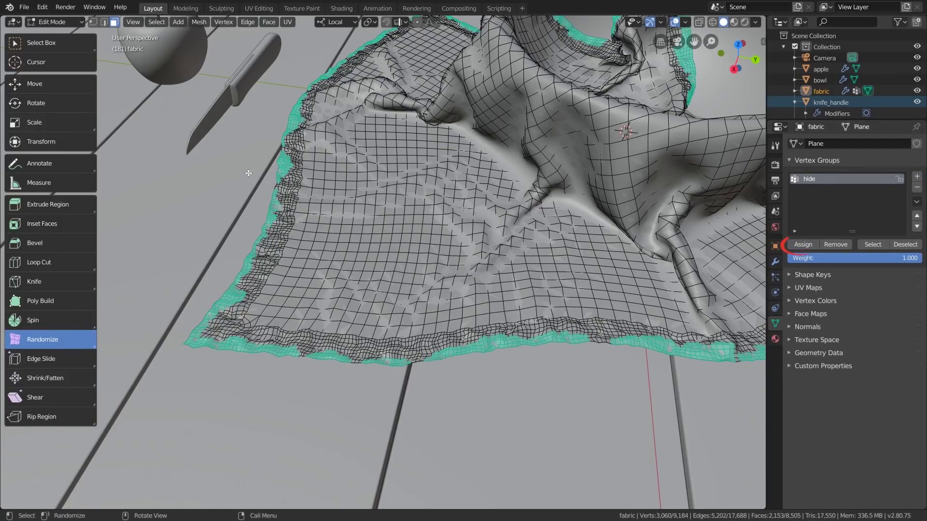
Switch to vertex selection mode and clear the fabric mesh's selection.
left_click(93, 21)
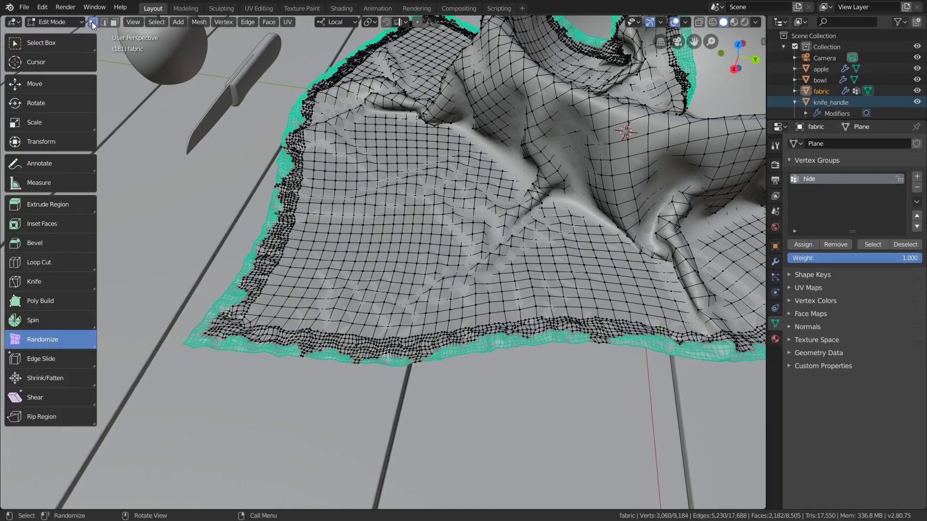
scroll(240, 241, "up", 2)
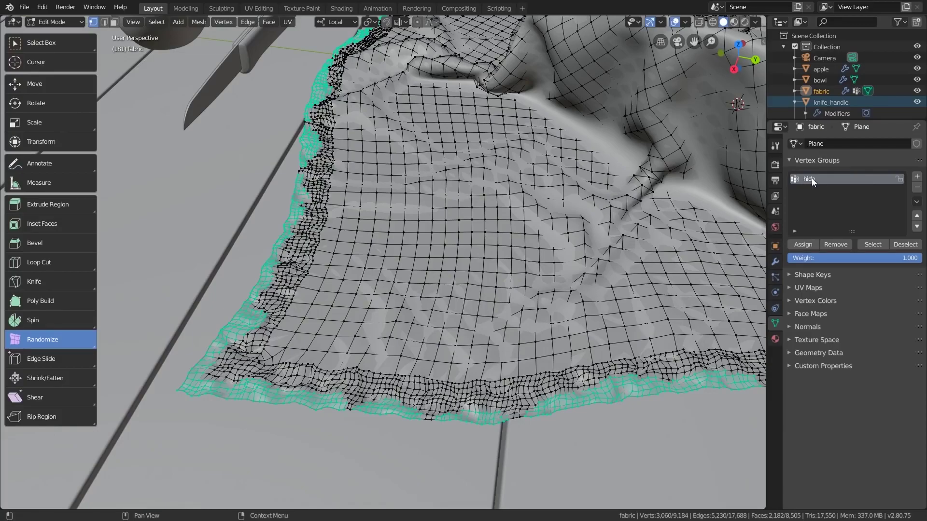
scroll(644, 184, "down", 3)
middle_click_drag(558, 166, 394, 214, "shift")
left_click(247, 111)
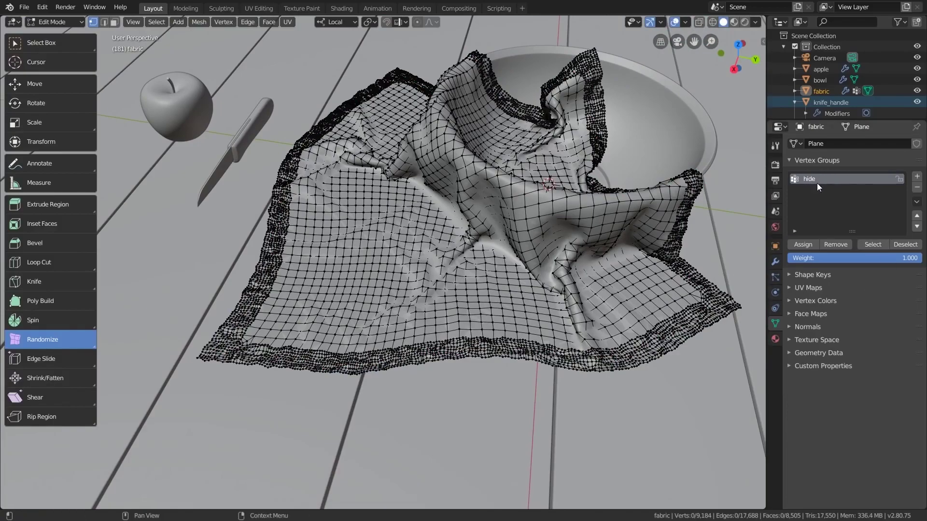
Check the "hide" group's vertices, and mask the fabric with that vertex group using inverted influence.
left_click(875, 244)
left_click(905, 245)
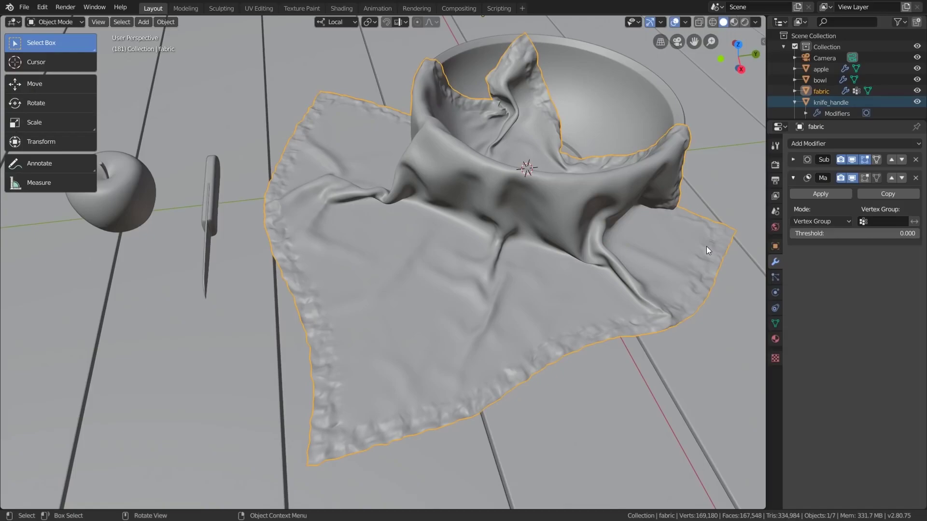
left_click(876, 220)
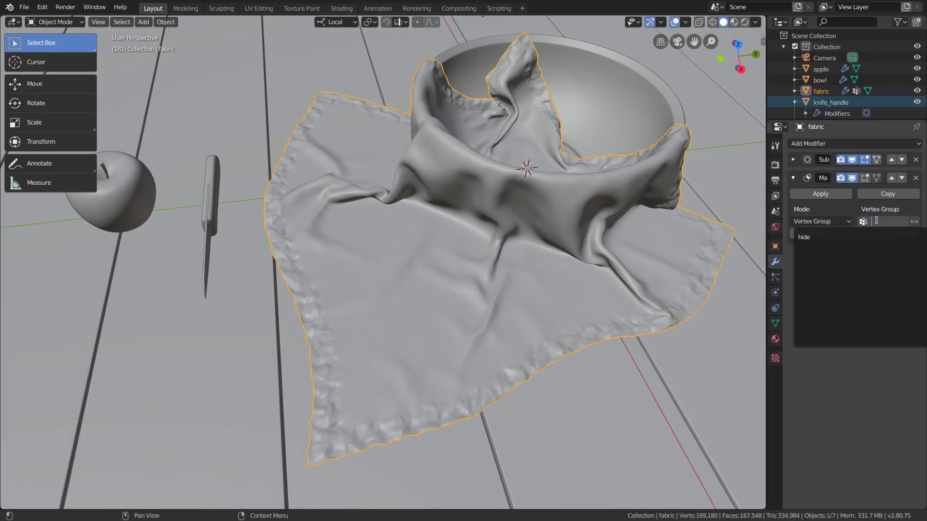
left_click(828, 237)
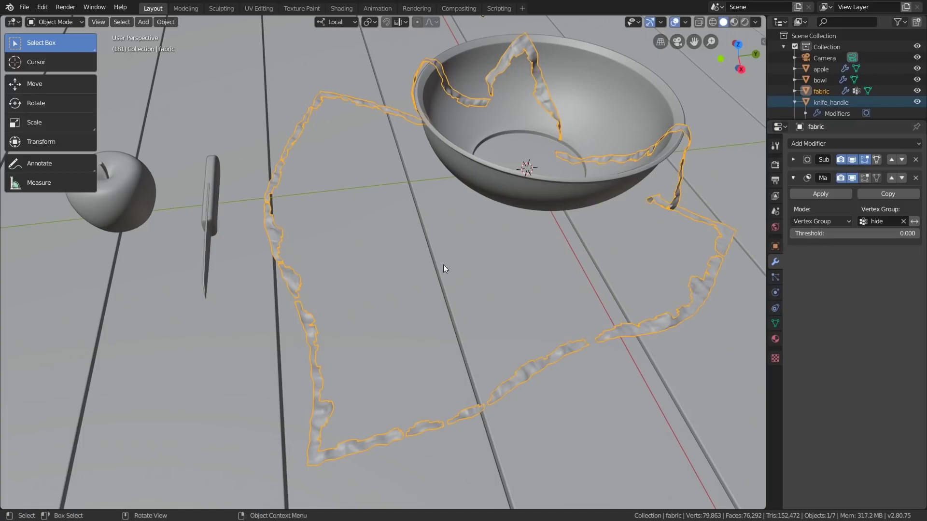
left_click(914, 221)
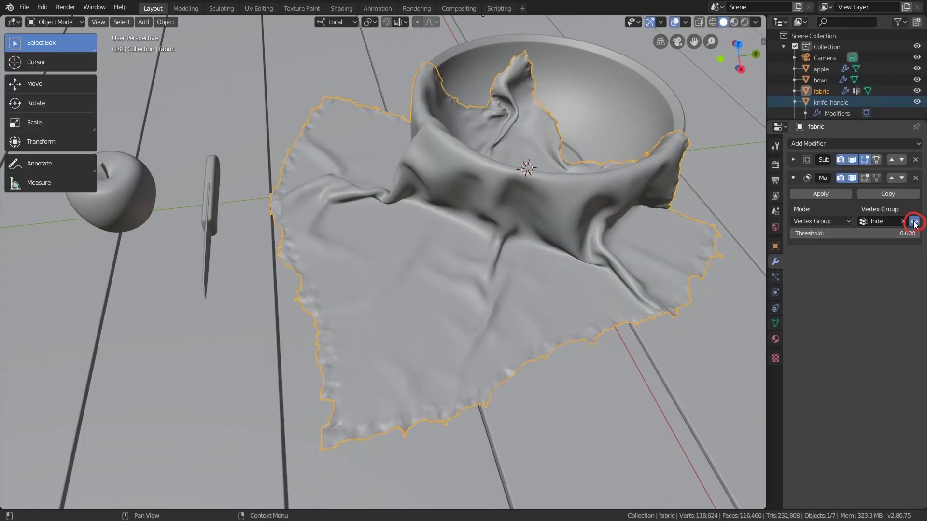
Move the fabric's Mask modifier above the Subdivision modifier in the stack and collapse its settings.
middle_click_drag(540, 326, 583, 308)
scroll(571, 400, "up", 8)
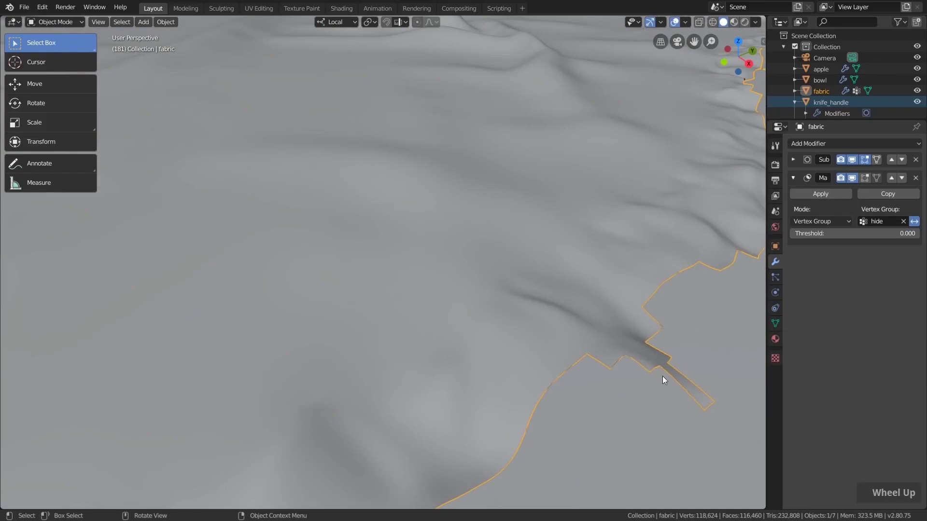
left_click(891, 179)
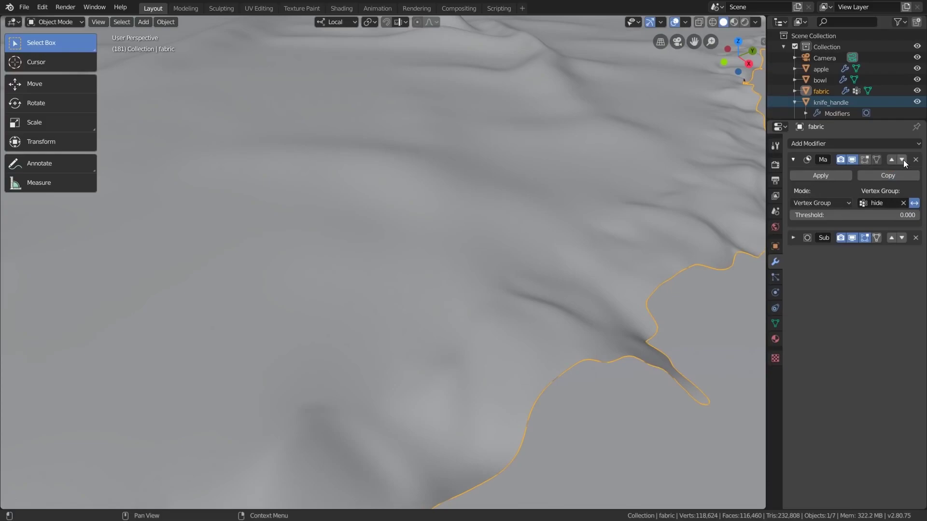
left_click(796, 158)
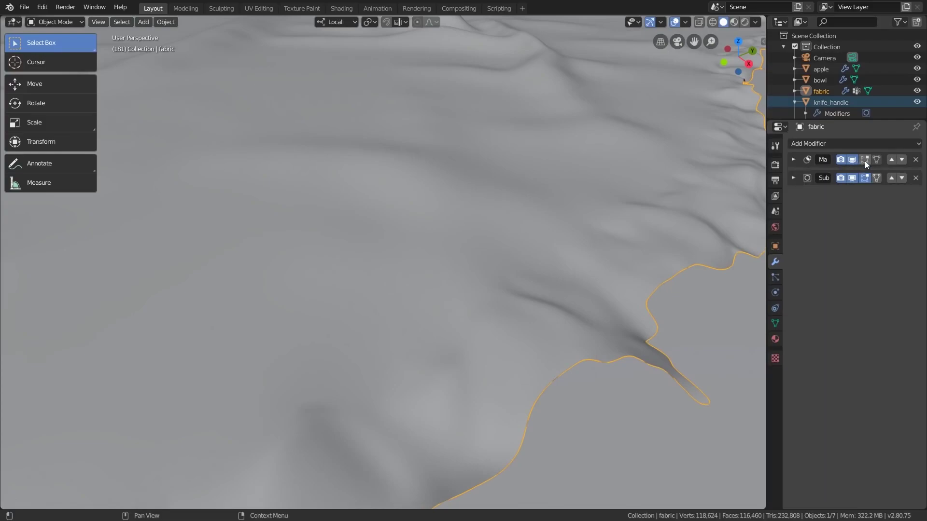
Examine the burlap cloth's ragged edge with materials shown and overlays hidden, from several angles, and restore the overlays.
scroll(606, 308, "down", 5)
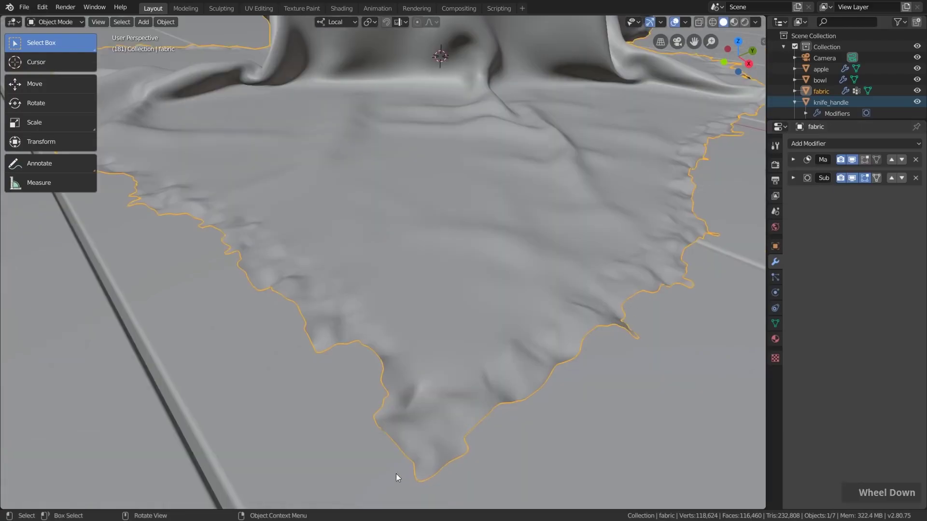
left_click(734, 22)
scroll(546, 202, "down", 3)
mouse_move(547, 201)
middle_mouse_down("shift")
mouse_move(526, 164)
mouse_move(526, 227)
mouse_move(543, 208)
middle_mouse_up("shift")
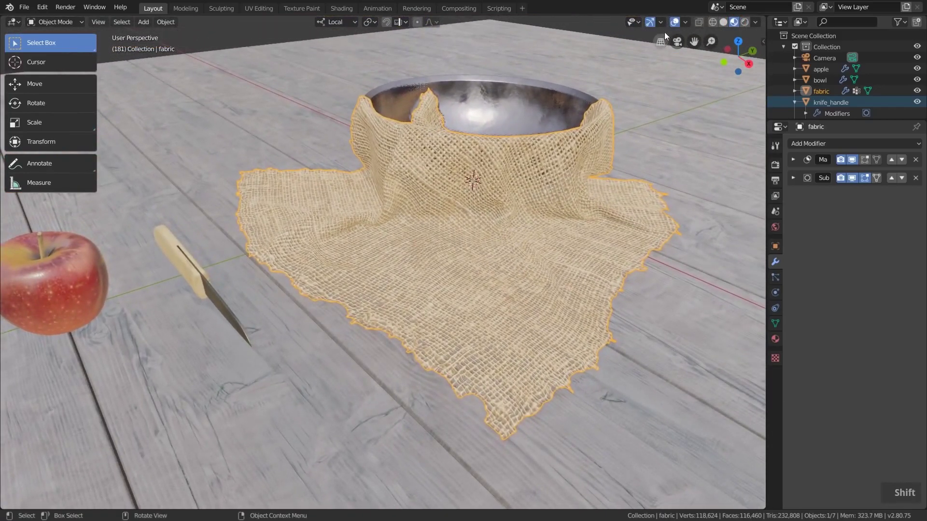
left_click(674, 22)
middle_click_drag(633, 137, 612, 153, "shift")
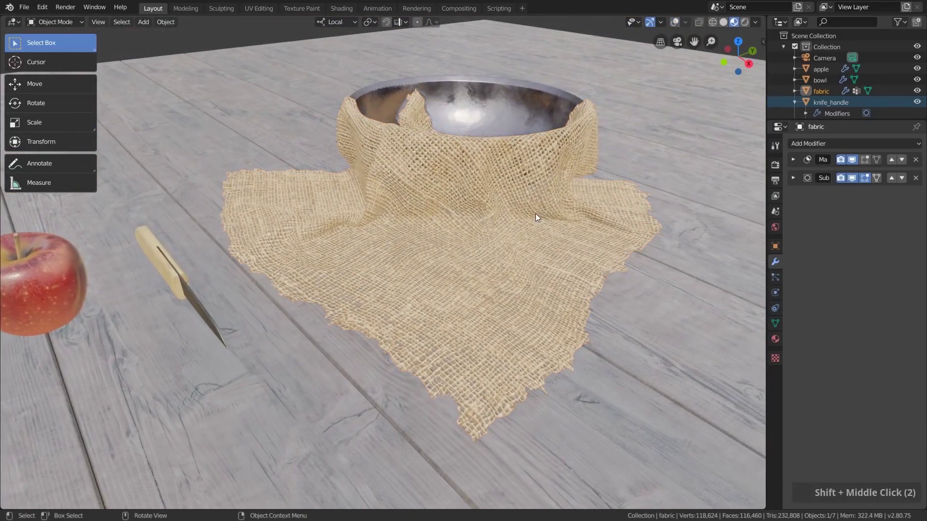
middle_click_drag(535, 214, 495, 193)
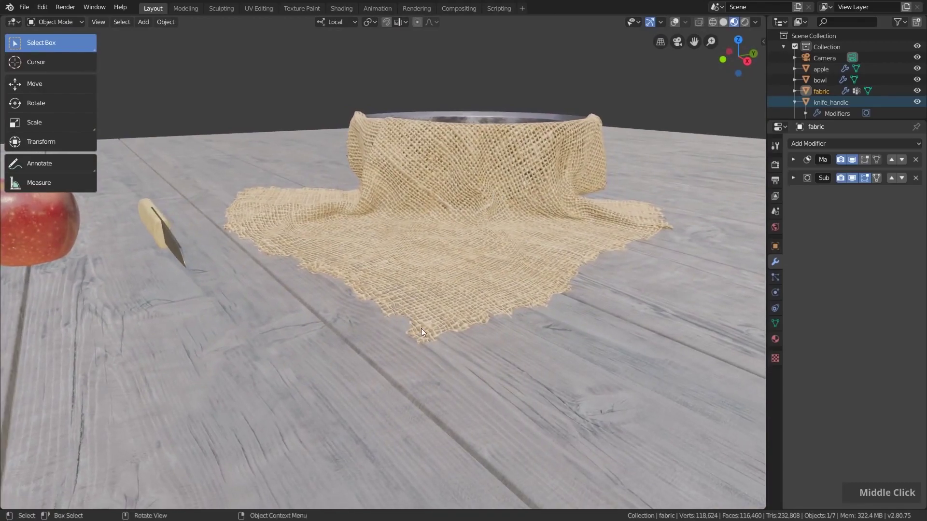
scroll(421, 328, "up", 3)
middle_click_drag(545, 243, 507, 249)
middle_click_drag(274, 284, 260, 357)
left_click(674, 22)
Switch to the Shading workspace and place the 3D cursor on top of the apple beside its stem.
left_click(342, 9)
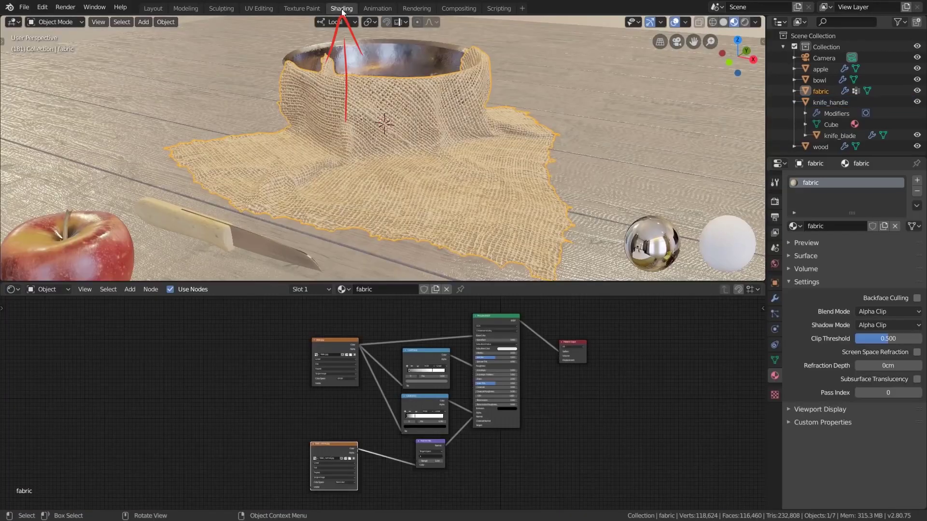
scroll(430, 154, "down", 2)
middle_click_drag(427, 153, 437, 151)
mouse_move(437, 150)
middle_mouse_down("shift")
mouse_move(445, 155)
mouse_move(429, 160)
middle_mouse_up("shift")
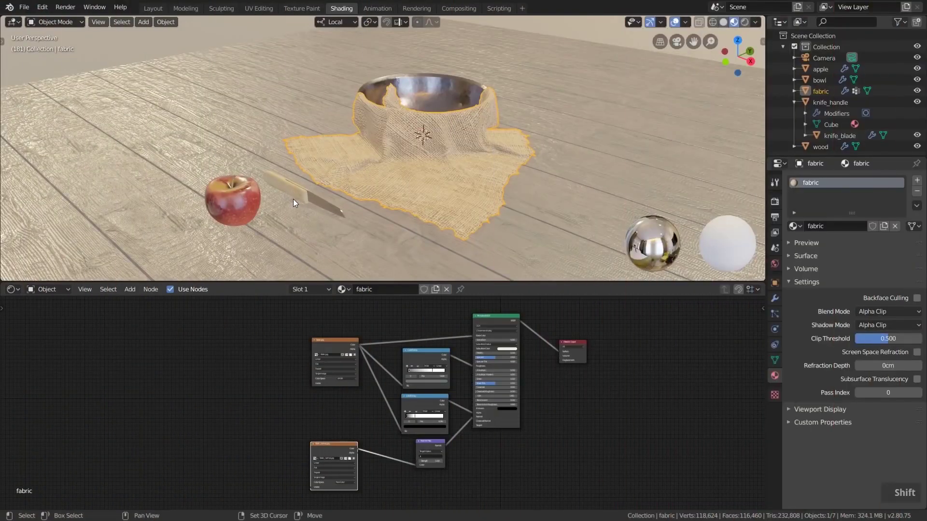
middle_click_drag(294, 199, 313, 156, "shift")
scroll(320, 158, "up", 4)
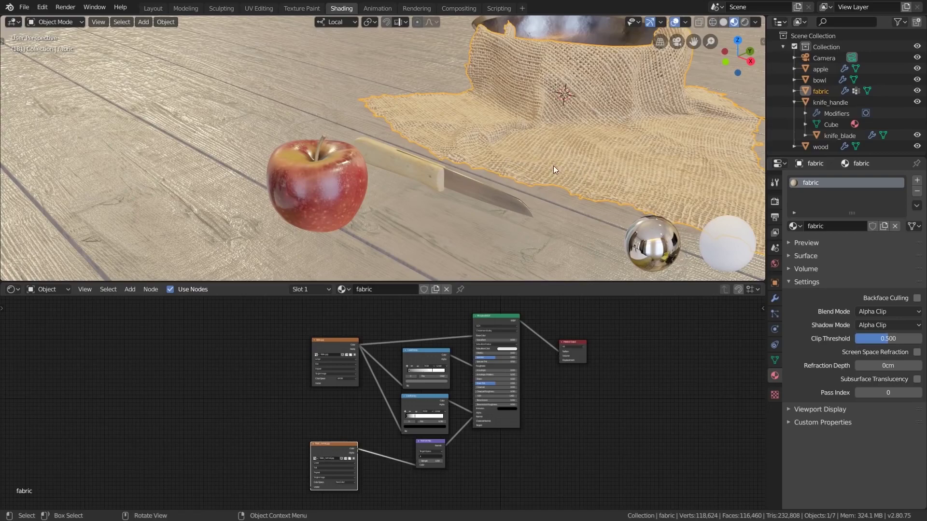
scroll(553, 166, "down", 4)
middle_click_drag(558, 158, 501, 181, "shift")
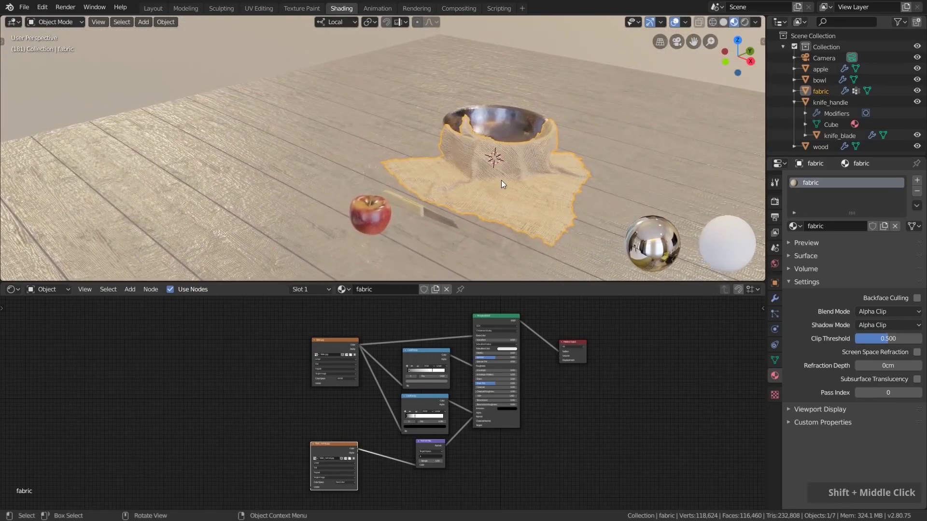
scroll(385, 215, "up", 5)
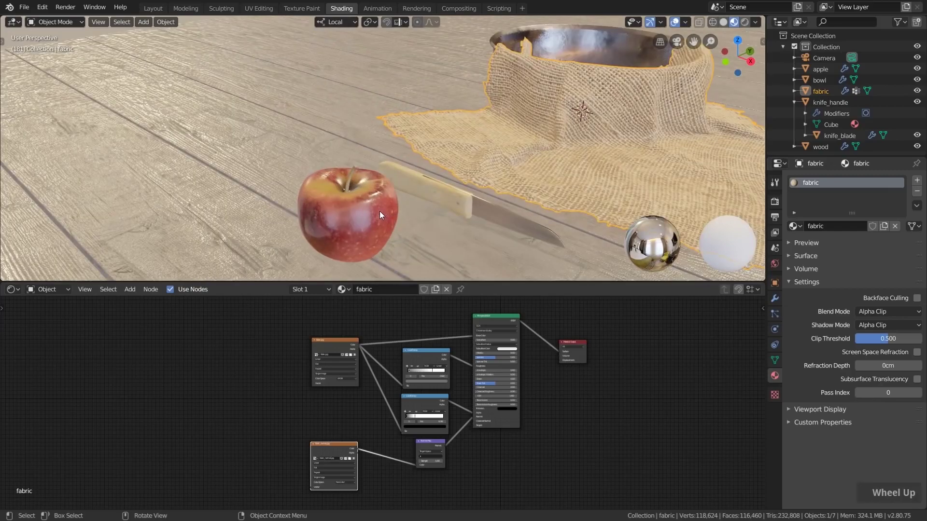
right_click(364, 180, "shift")
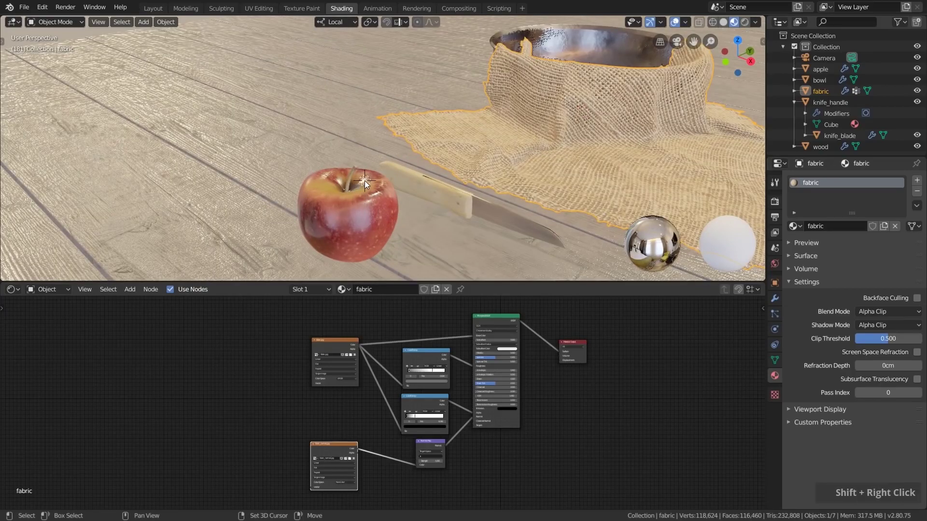
Add a plane at the 3D cursor and scale it down to about the apple's width.
middle_click_drag(385, 184, 326, 182)
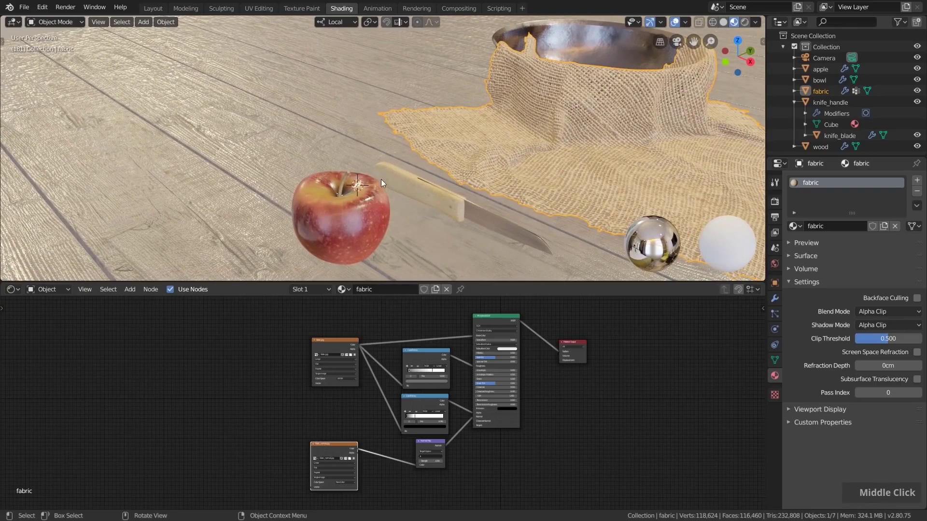
middle_click_drag(419, 193, 488, 186, "shift")
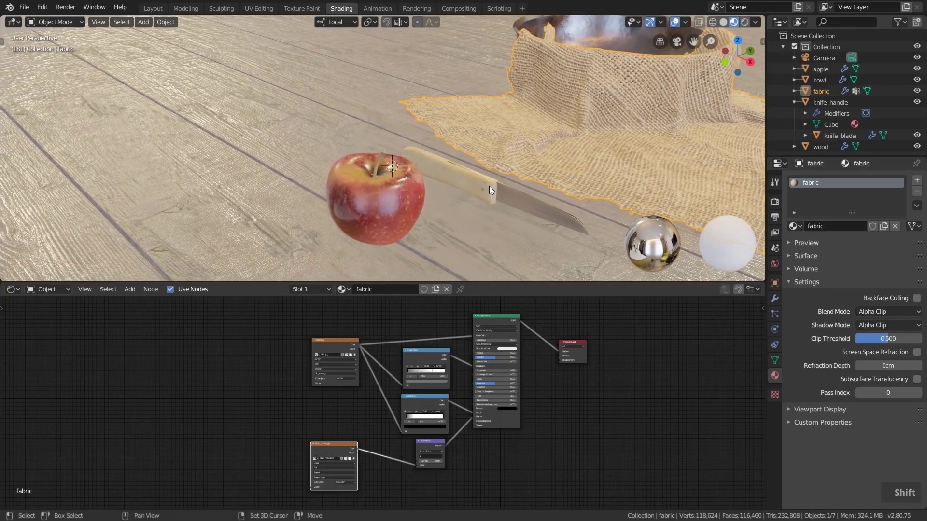
key("shift+a")
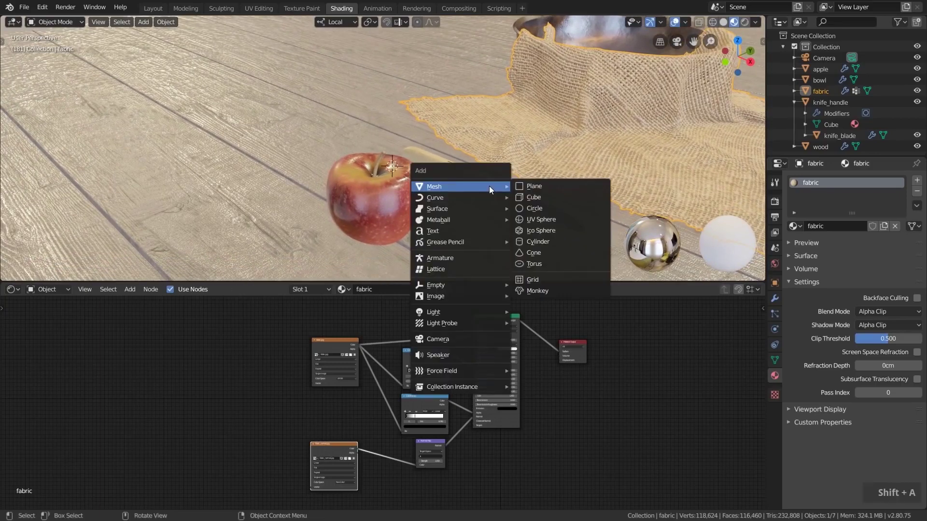
left_click(544, 186)
scroll(375, 161, "down", 2)
middle_click_drag(376, 161, 402, 164, "shift")
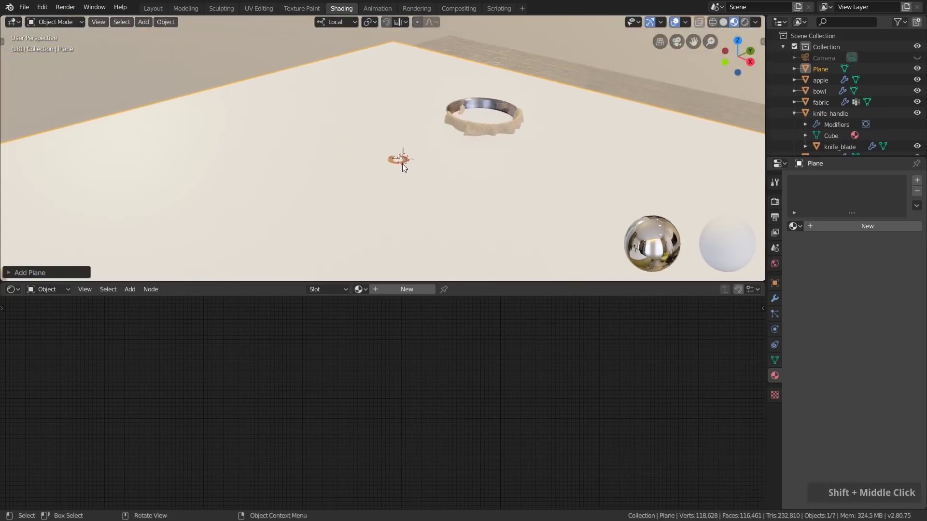
key("s")
left_click(436, 177)
key("s")
left_click(429, 176)
Raise the small plane along the Z axis until it hovers just above the apple's stem.
scroll(455, 197, "up", 6)
key("g")
key("z")
left_click(463, 165)
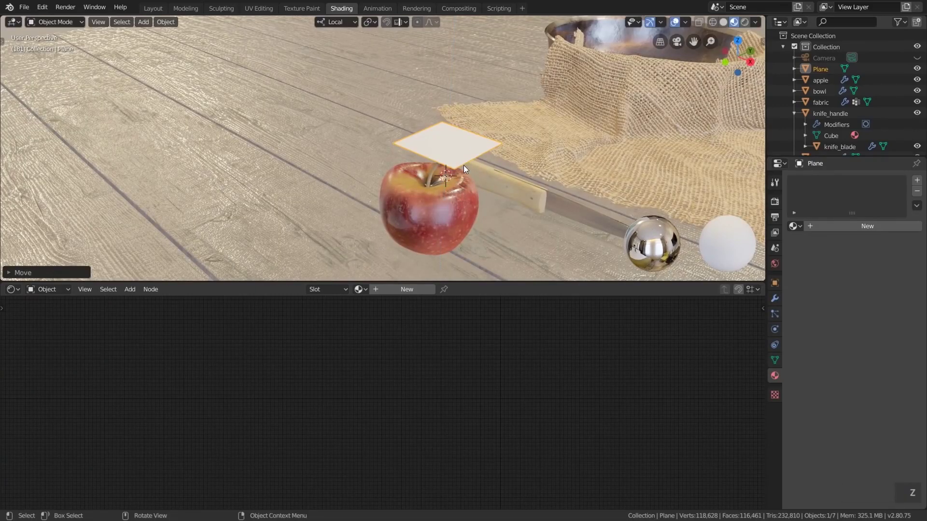
Create a new material for the plane and name it "leaf".
middle_click_drag(476, 167, 415, 260)
left_click(398, 289)
left_click(396, 289)
type("leaf")
key("Return")
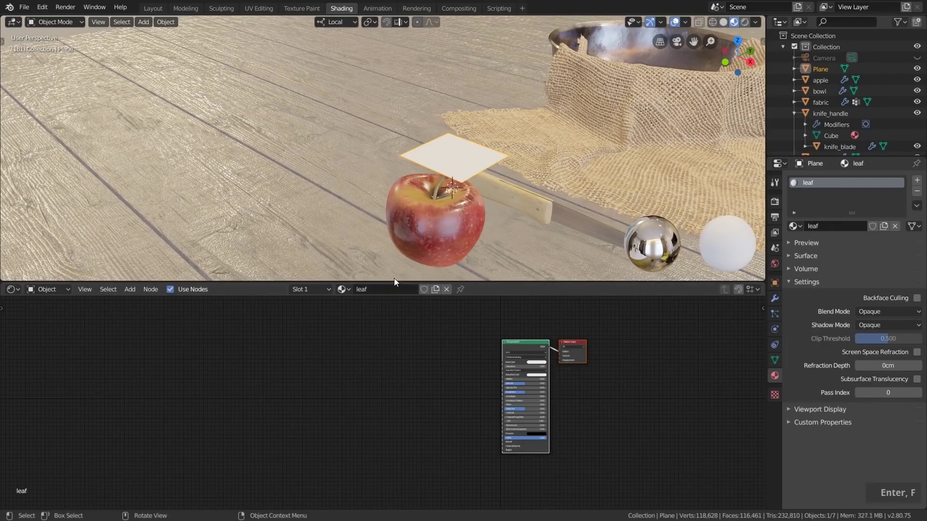
Bring leaf.png from the tex folder into the leaf material's node tree as an image texture.
left_click_drag(926, 151, 645, 135)
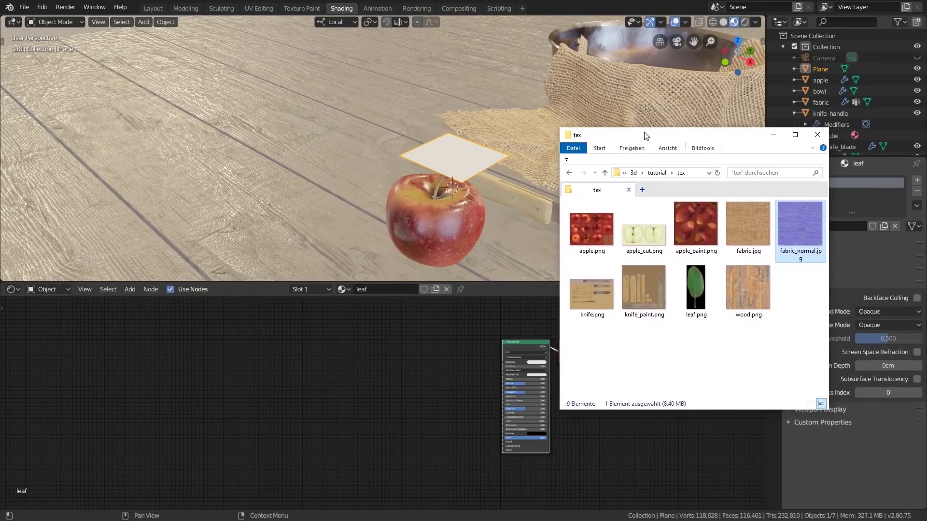
left_click(693, 291)
left_click_drag(693, 291, 310, 408)
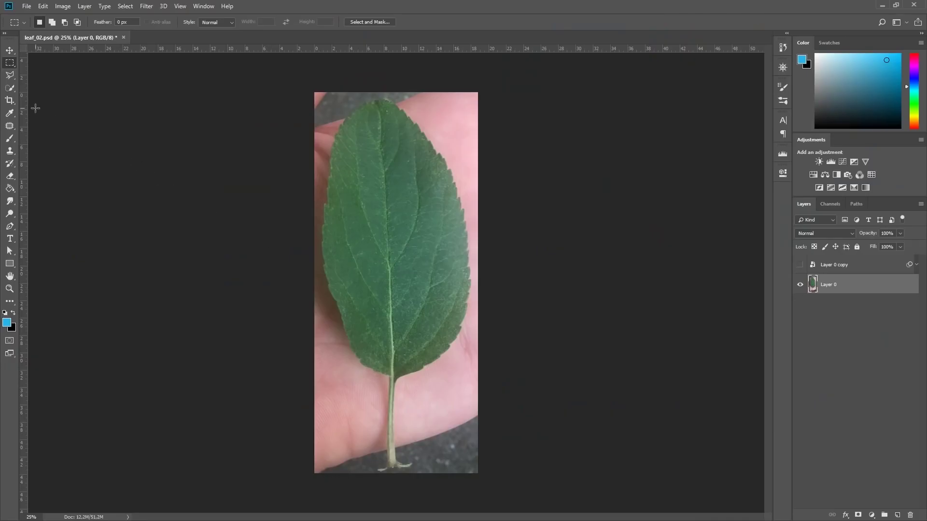
In Photoshop, use Quick Selection on leaf_02.psd to select the leaf and its stem, removing stray background areas.
key("w")
mouse_move(419, 339)
left_mouse_down()
mouse_move(380, 226)
mouse_move(357, 194)
left_mouse_up()
left_click_drag(321, 155, 312, 231, "alt")
scroll(398, 419, "up", 3, "alt")
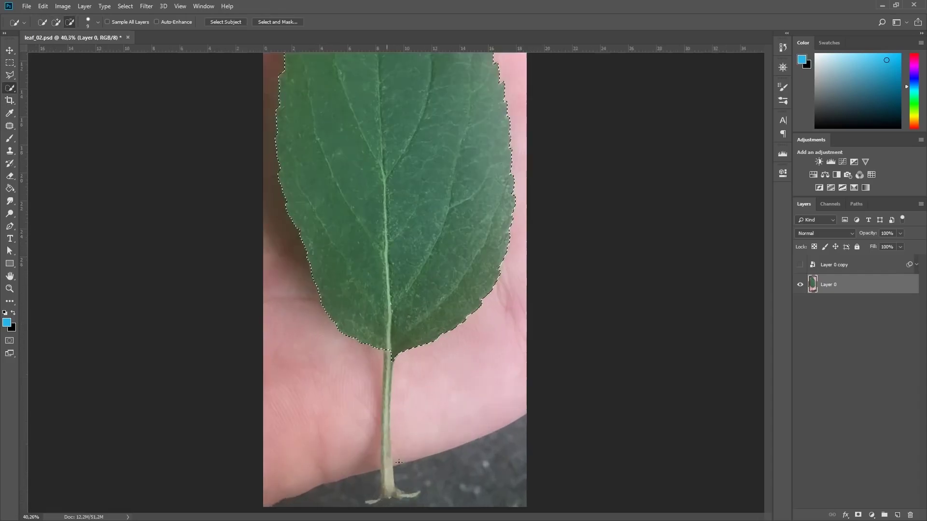
left_click_drag(385, 402, 385, 492)
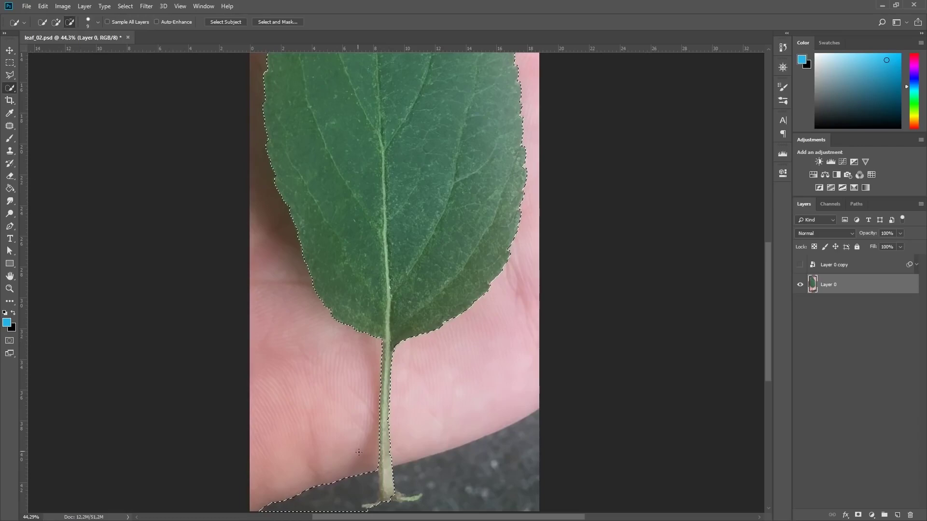
Add a layer mask to Layer 0 from the leaf selection and show the hidden Layer 0 copy.
scroll(445, 386, "down", 3, "alt")
left_click(859, 515)
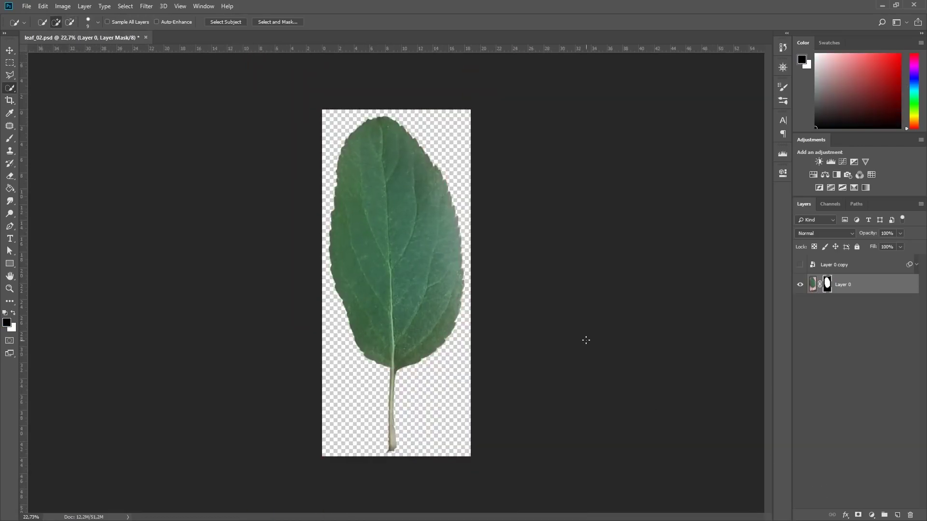
scroll(586, 341, "up", 1, "alt")
left_click(800, 265)
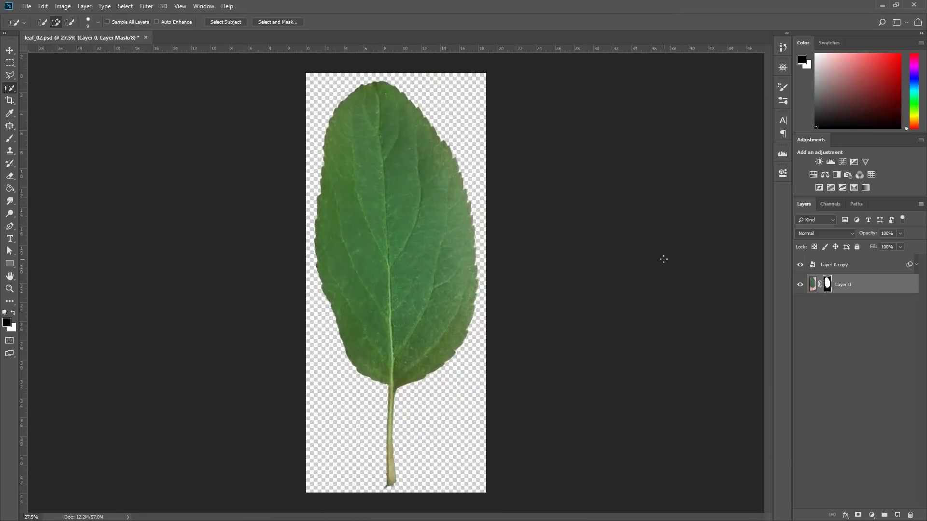
Back in Blender, connect the leaf.png texture's Color output to the Principled BSDF's Base Color.
scroll(414, 372, "up", 5)
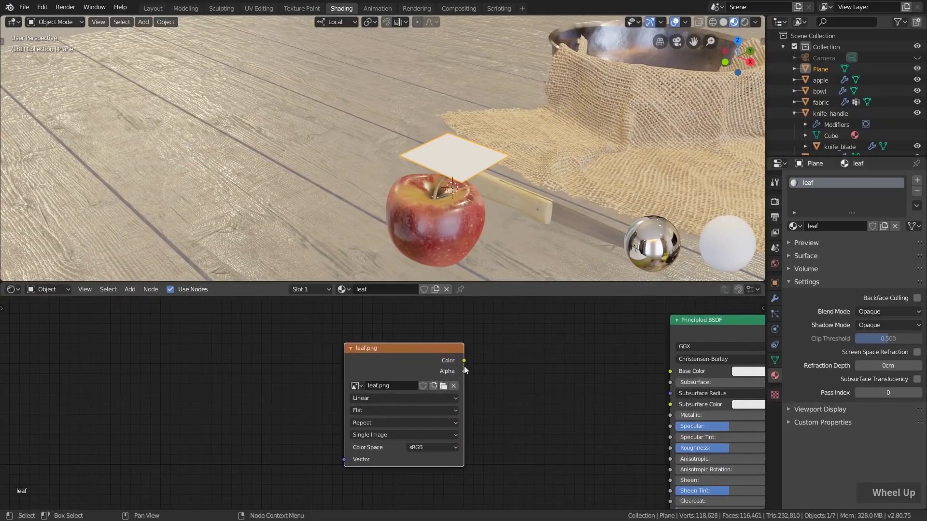
middle_click_drag(481, 382, 466, 379)
left_click_drag(397, 360, 605, 371)
scroll(478, 167, "up", 5)
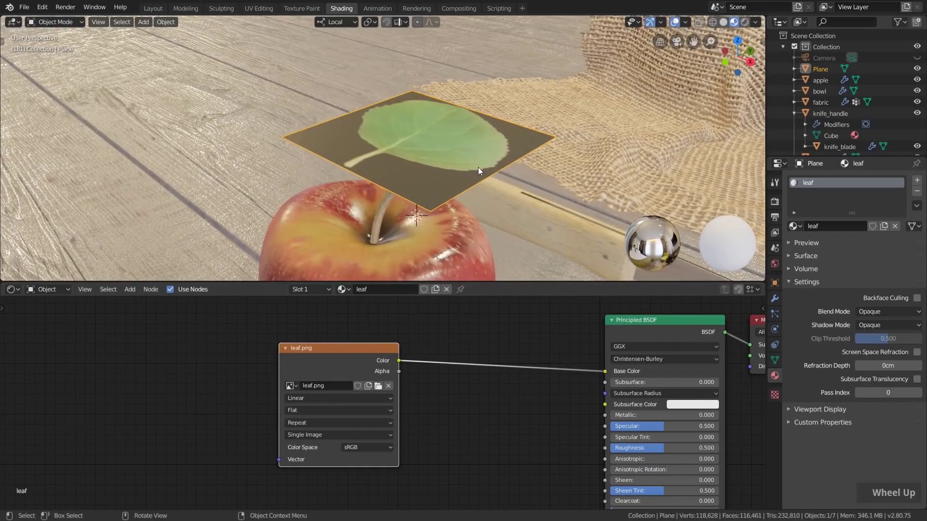
middle_click_drag(480, 167, 493, 192)
Connect the leaf.png texture's Alpha output to the Principled BSDF's Base Color to preview the leaf's cutout shape.
left_click_drag(398, 372, 605, 374)
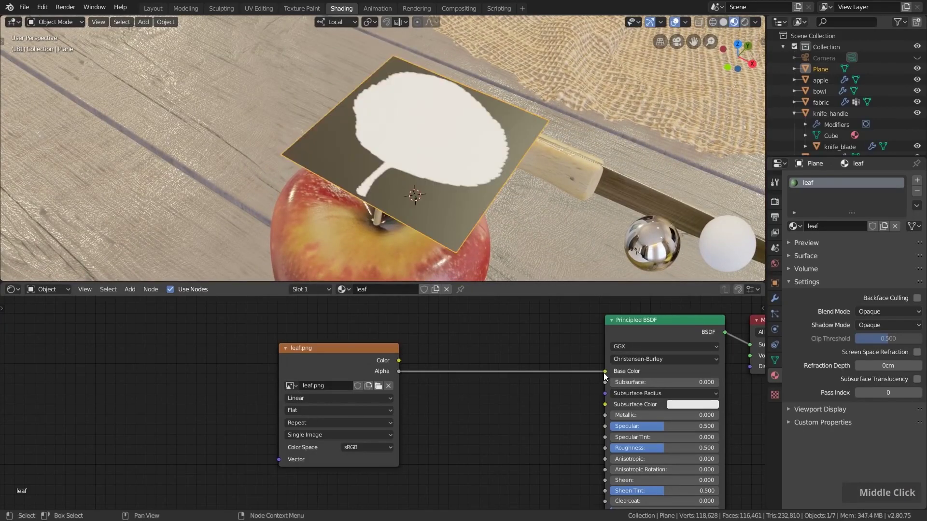
middle_click_drag(377, 91, 394, 100)
scroll(395, 101, "down", 1)
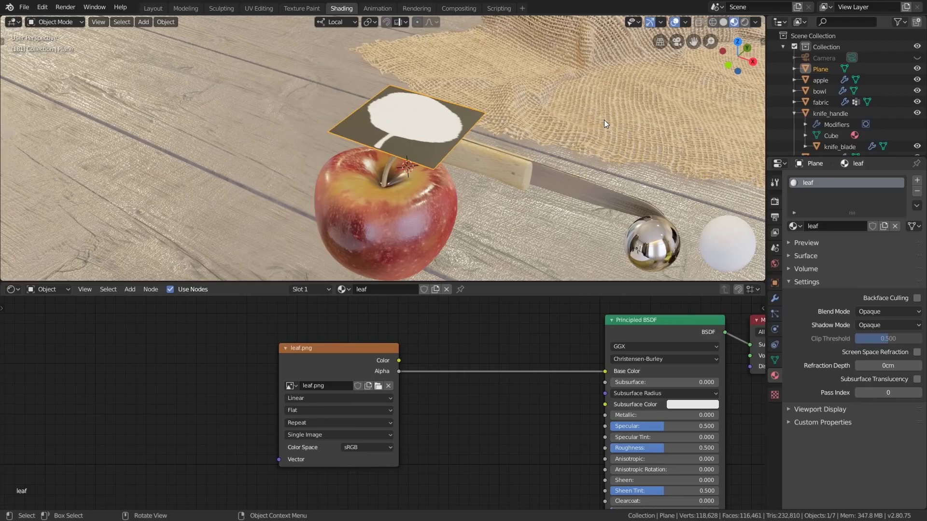
scroll(386, 400, "down", 1)
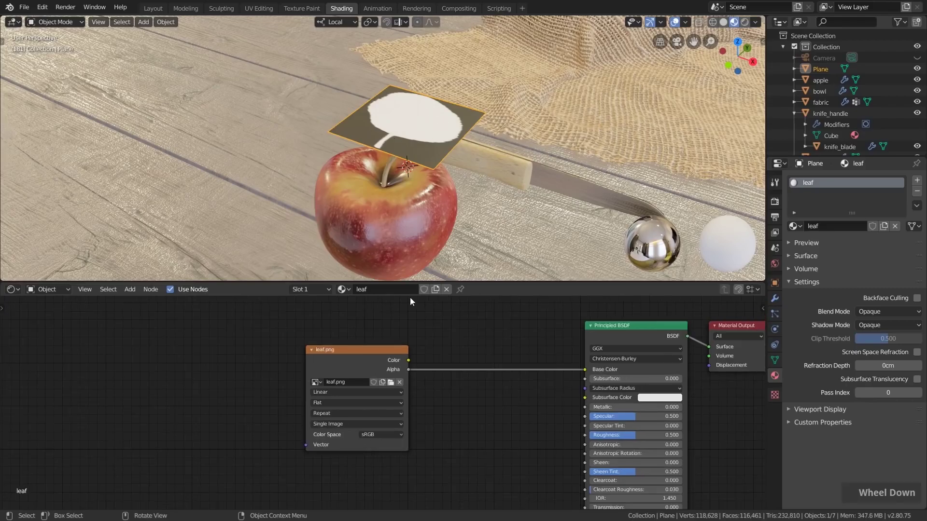
scroll(446, 399, "up", 1)
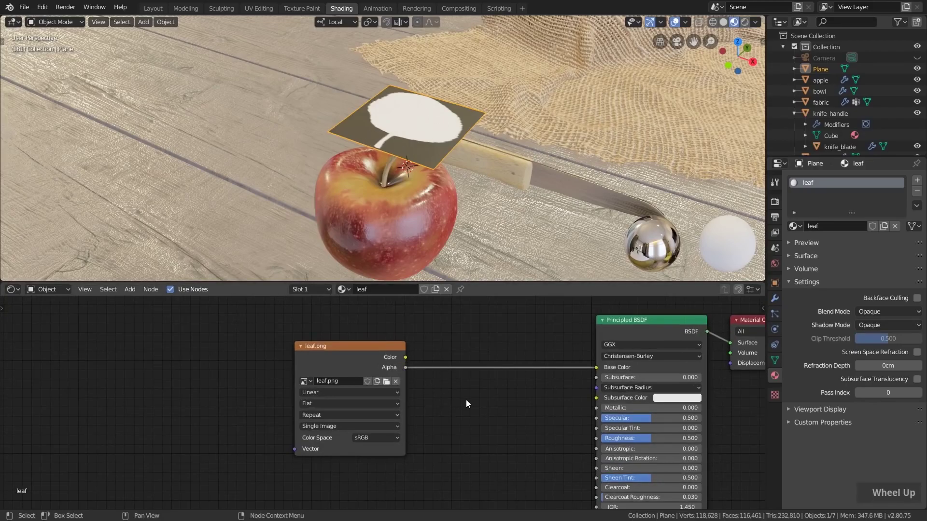
Connect the leaf.png texture's Alpha output to the Principled BSDF's Alpha and its Color output to Base Color.
middle_click_drag(465, 399, 416, 363)
scroll(417, 363, "down", 1)
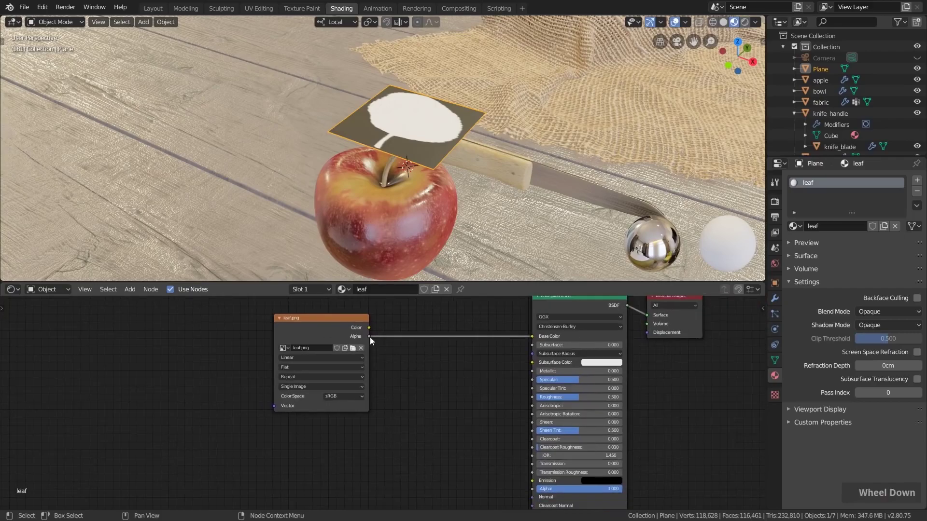
left_click_drag(369, 336, 532, 490)
left_click_drag(369, 328, 529, 337)
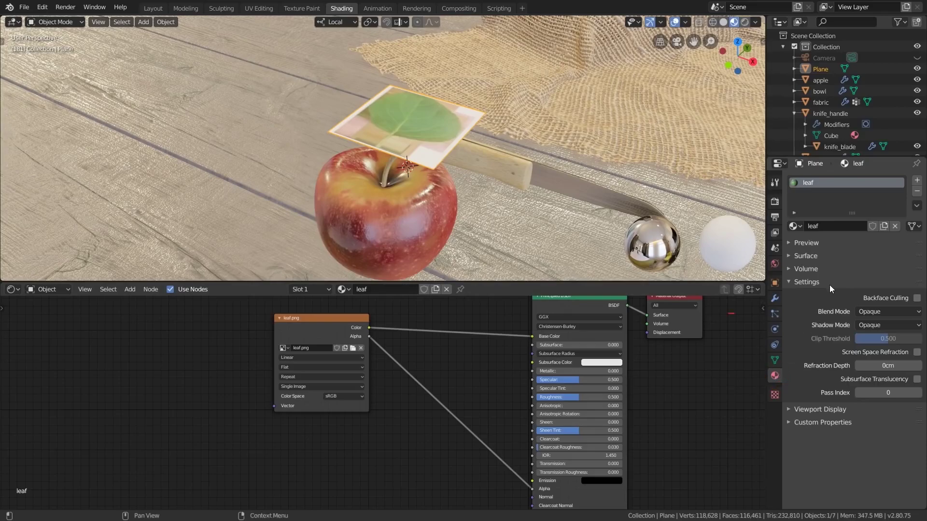
Set both the Blend Mode and the Shadow Mode of the leaf material to Alpha Clip.
left_click(871, 312)
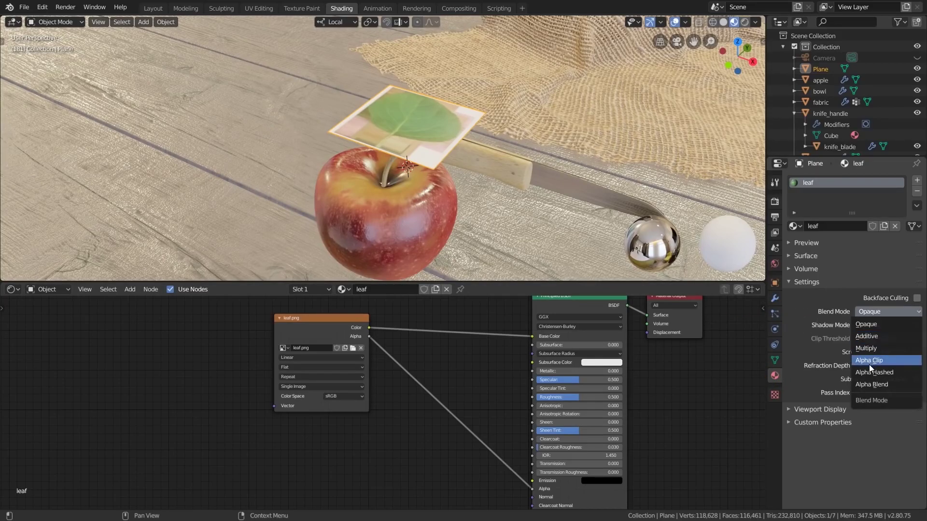
left_click(869, 362)
left_click(870, 325)
left_click(865, 360)
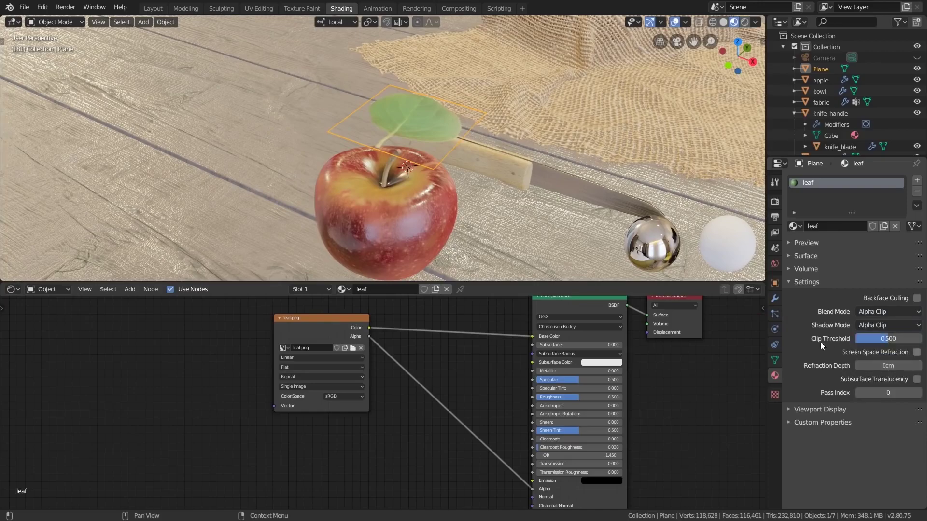
middle_click_drag(404, 111, 415, 109)
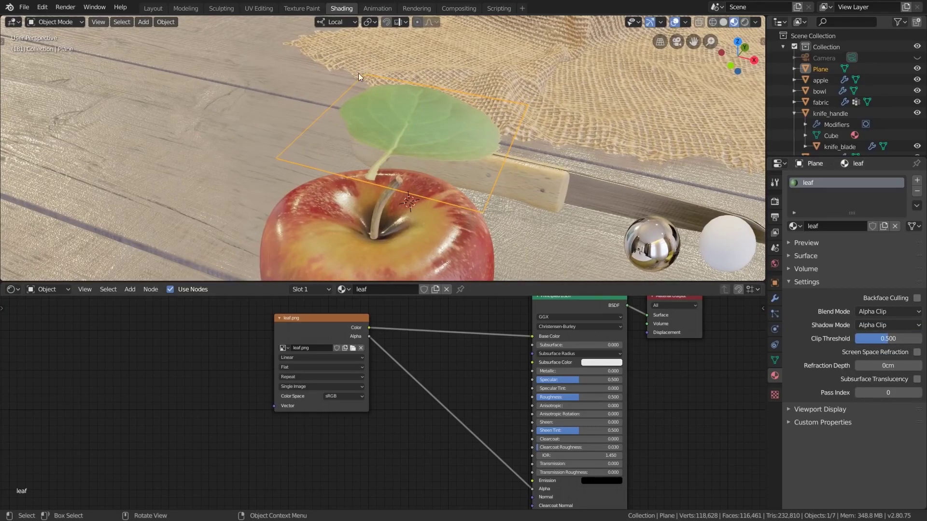
middle_click_drag(439, 143, 378, 190)
Look up the pixel dimensions of leaf.png in its file properties in File Explorer.
key("n")
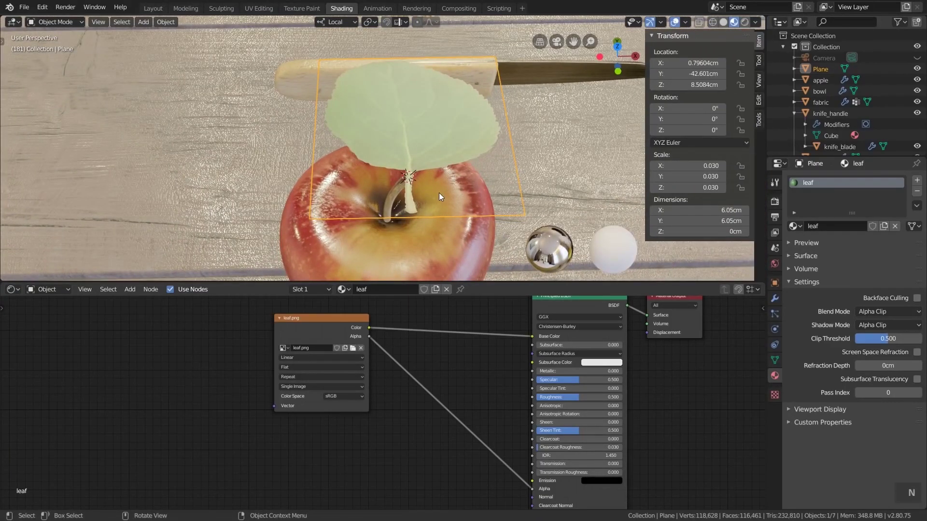
key("alt+Tab")
right_click(584, 280)
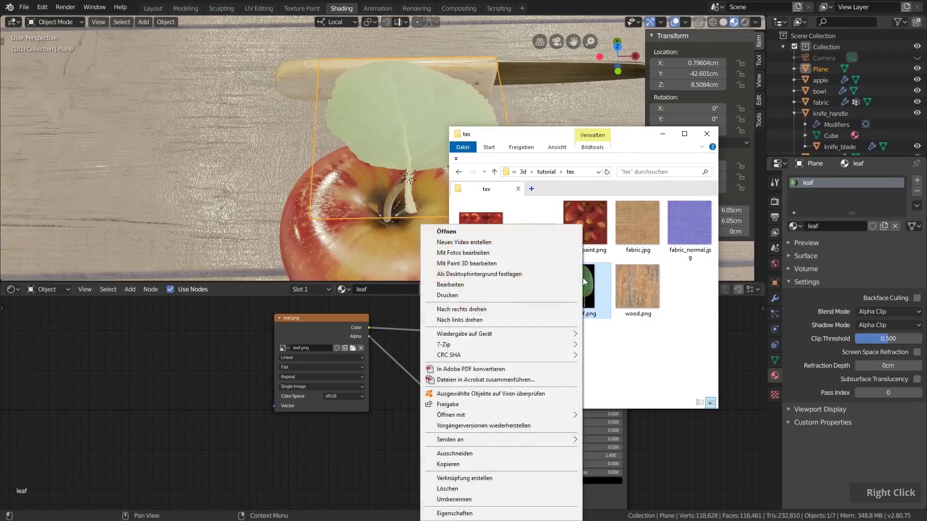
left_click(485, 514)
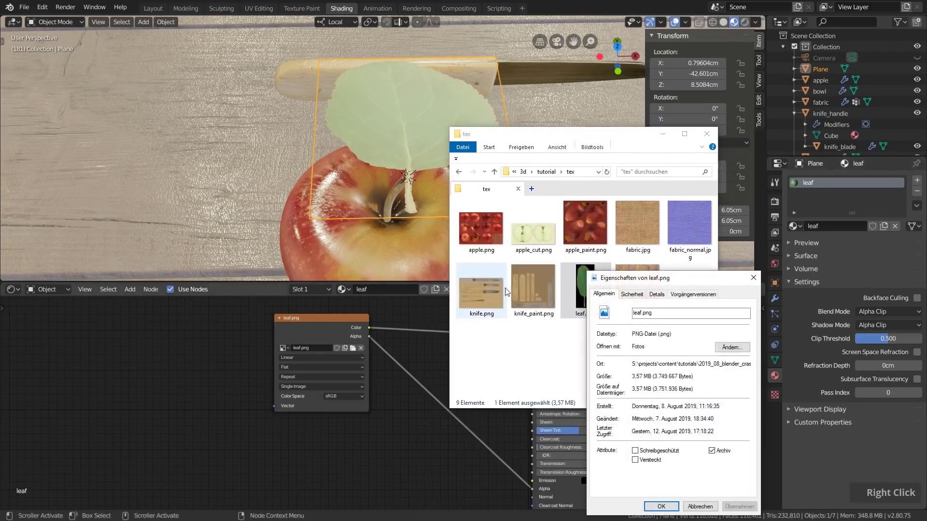
left_click(655, 292)
left_click_drag(684, 280, 622, 238)
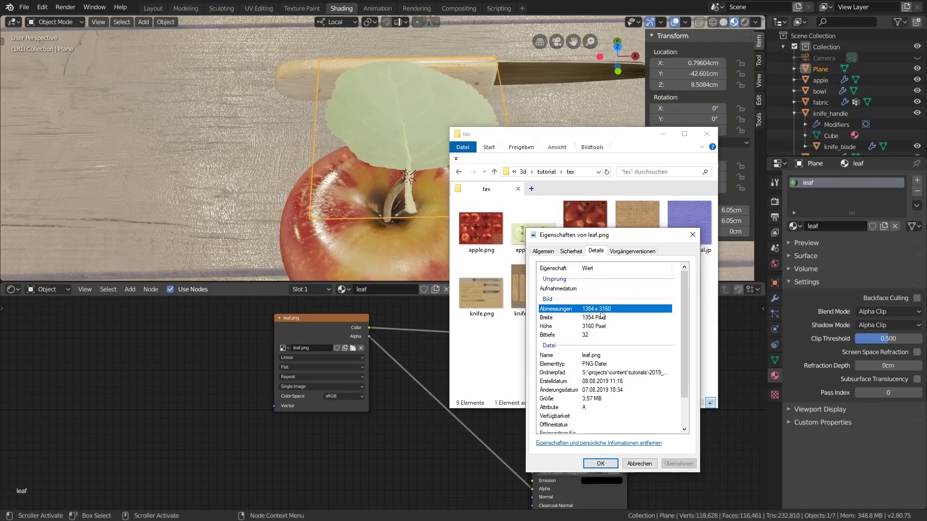
left_click(435, 215)
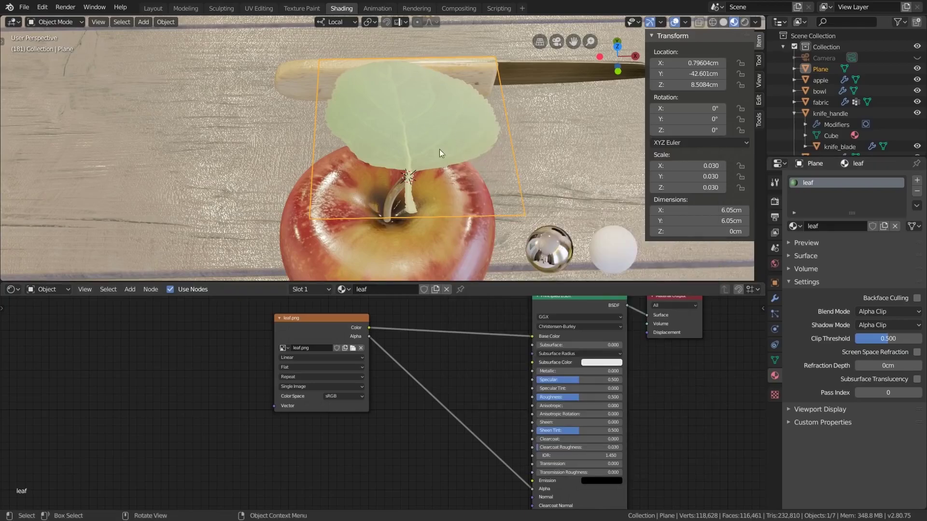
In Blender, set the leaf plane's dimensions to 13.5 cm in X and 31.6 cm in Y to match the image proportions.
left_click(685, 212)
type("13.5")
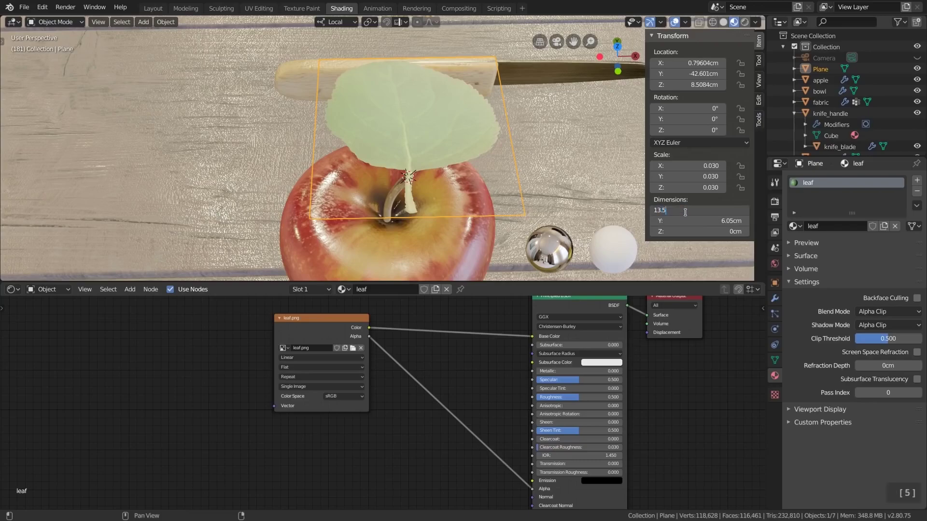
key("Return")
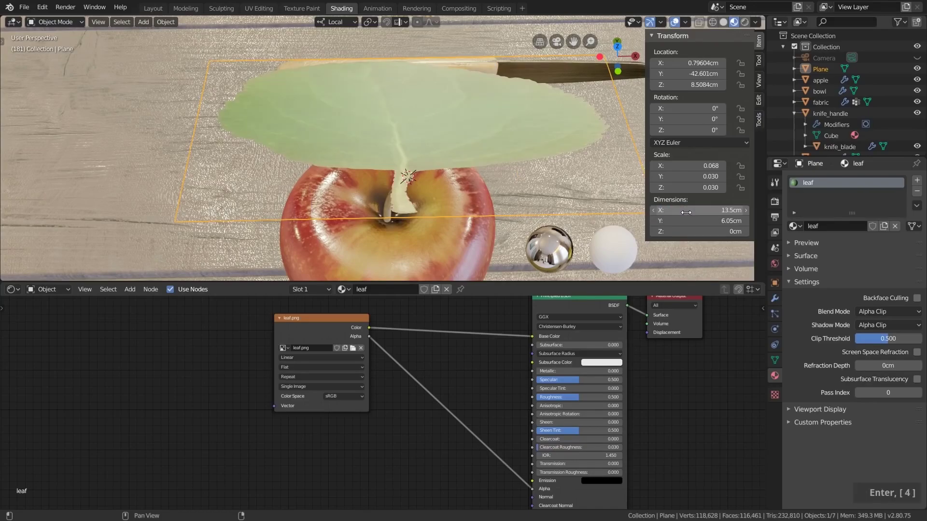
left_click(684, 221)
type("31.6")
key("Return")
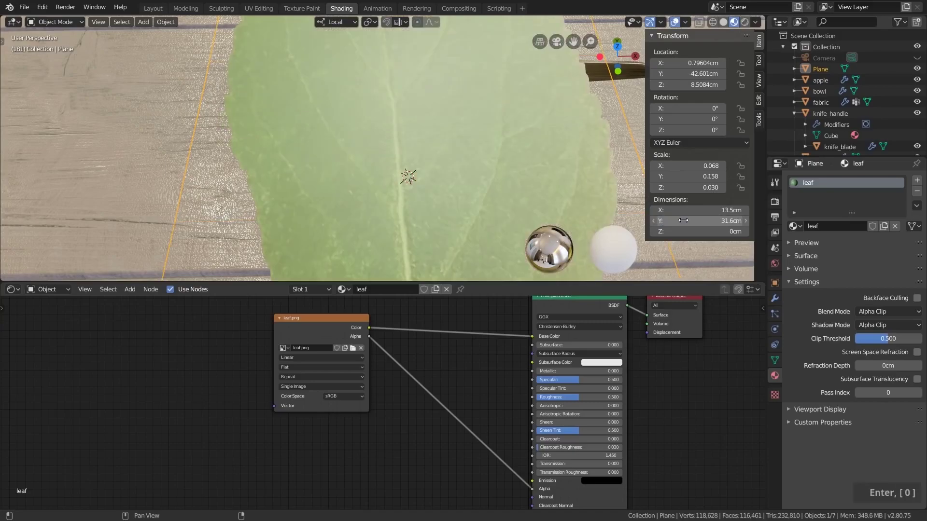
scroll(488, 143, "down", 3)
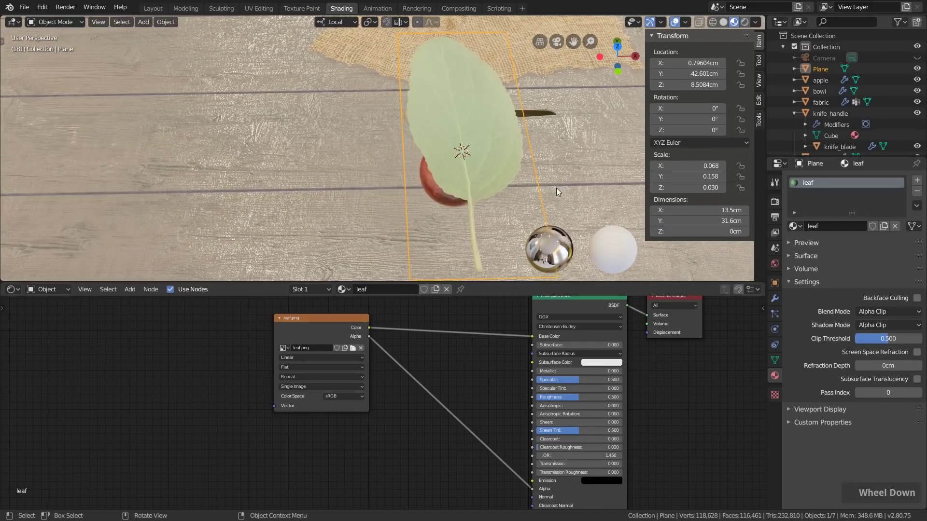
Scale the leaf plane down to about 3.2 by 7.5 cm and apply its scale.
key("s")
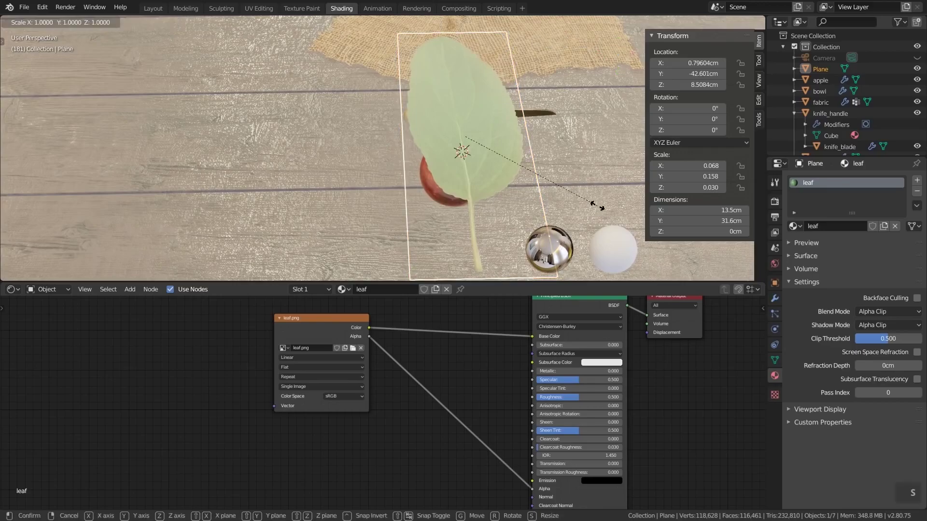
left_click(505, 150)
mouse_move(505, 149)
middle_mouse_down()
mouse_move(507, 183)
mouse_move(485, 164)
mouse_move(493, 158)
middle_mouse_up()
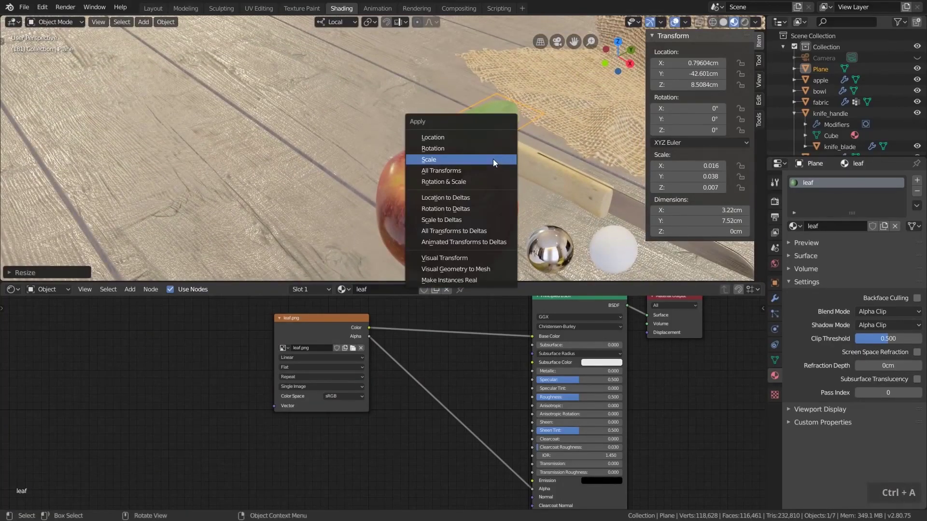
left_click(470, 160)
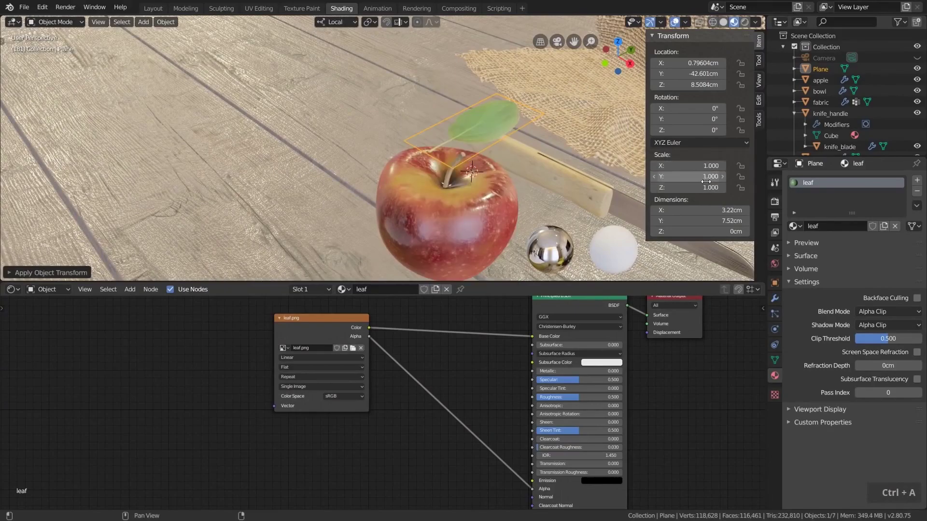
middle_click_drag(567, 179, 524, 173, "shift")
key("n")
Add a ColorRamp node fed by the leaf.png texture's Color and connect its Color output to the Principled BSDF's Roughness.
left_click_drag(414, 329, 341, 327)
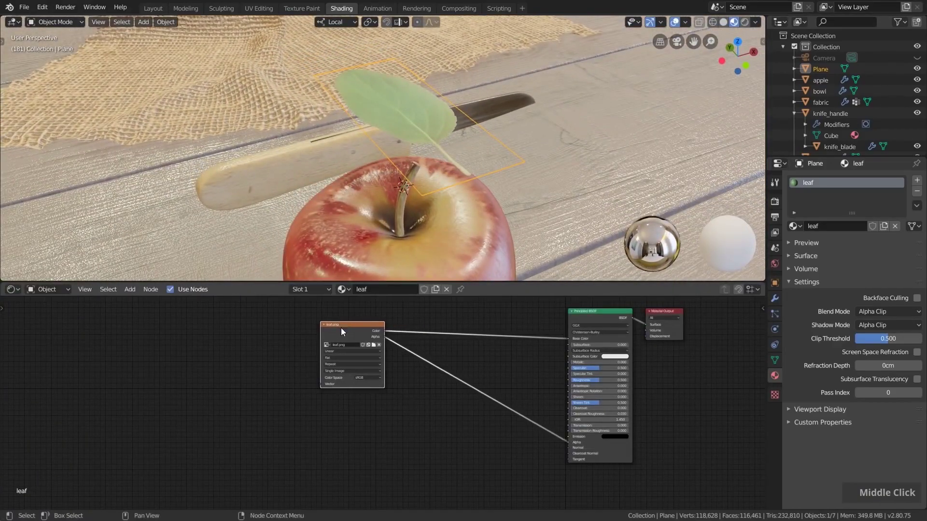
key("shift+a")
mouse_move(393, 473)
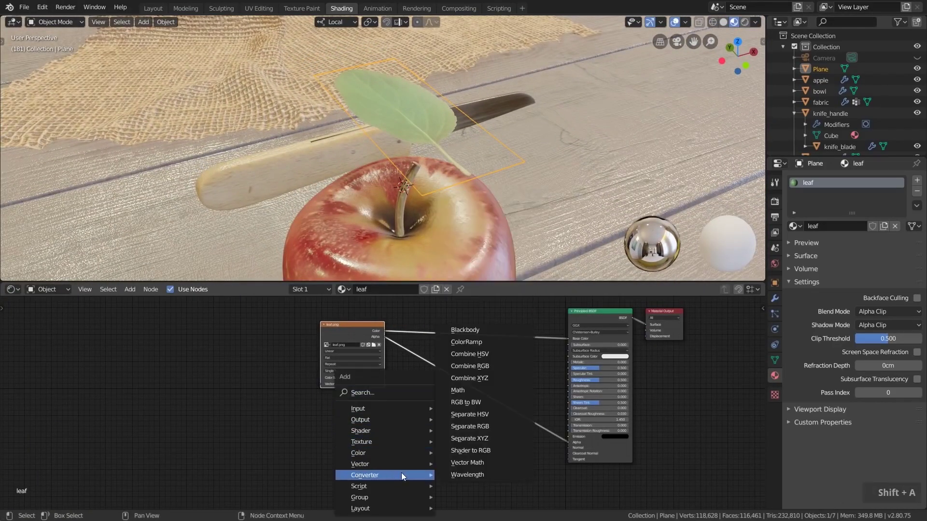
left_click(467, 342)
left_click(408, 403)
left_click_drag(385, 336, 408, 463)
left_click_drag(472, 421, 569, 380)
left_click_drag(438, 418, 502, 347)
scroll(409, 129, "up", 3)
Move the ColorRamp's white stop to about 0.72 and its black stop to about 0.076, and lighten the black stop to very dark grey.
middle_click_drag(409, 129, 522, 123)
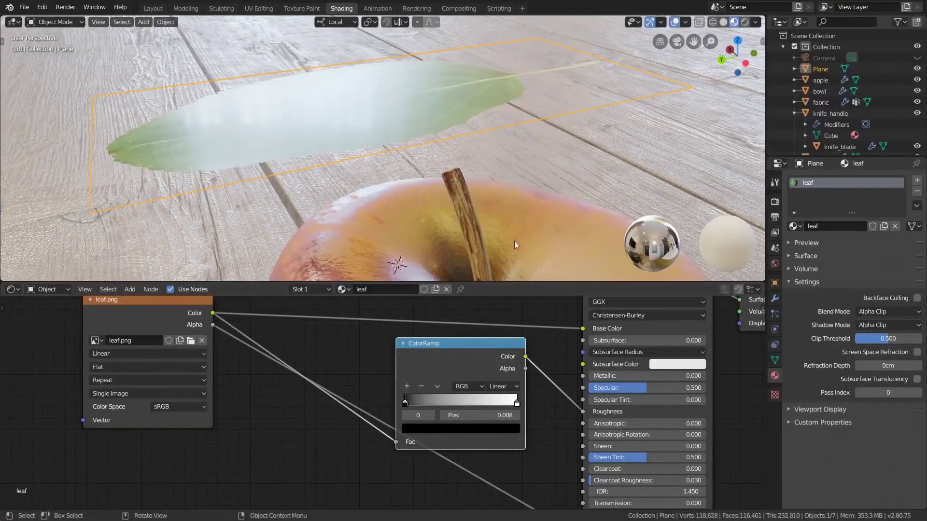
left_click_drag(516, 402, 490, 402)
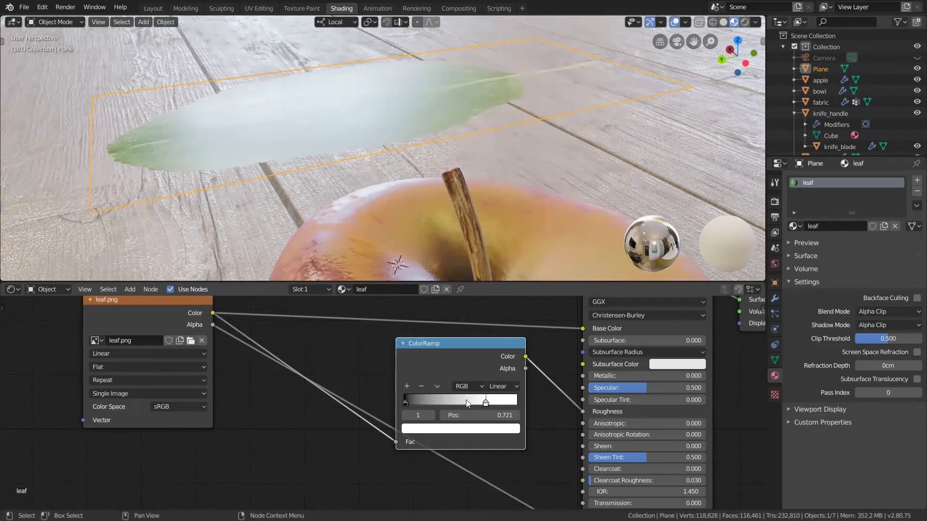
left_click_drag(405, 402, 413, 402)
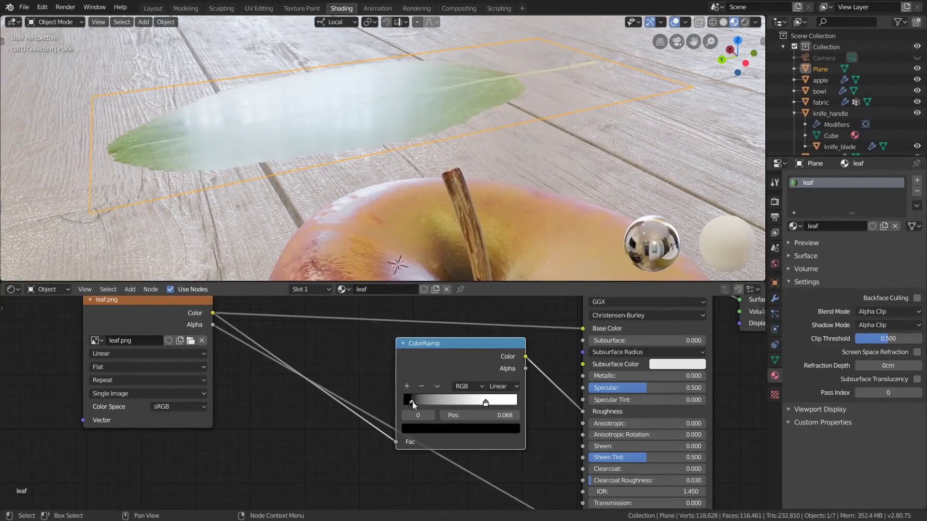
left_click(416, 429)
left_click_drag(494, 351, 495, 338)
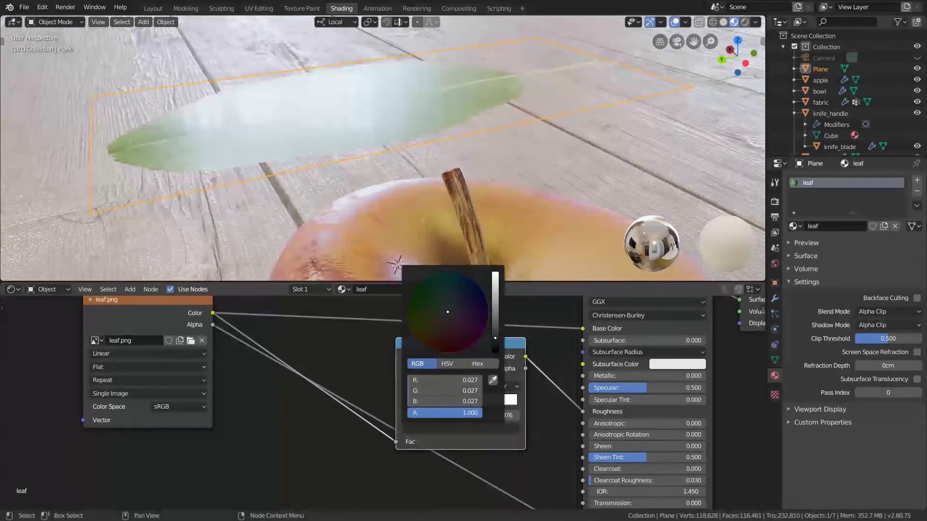
Add a Bump node with the leaf.png texture's Color as Height and connect its Normal output to the Principled BSDF's Normal.
scroll(303, 418, "down", 2)
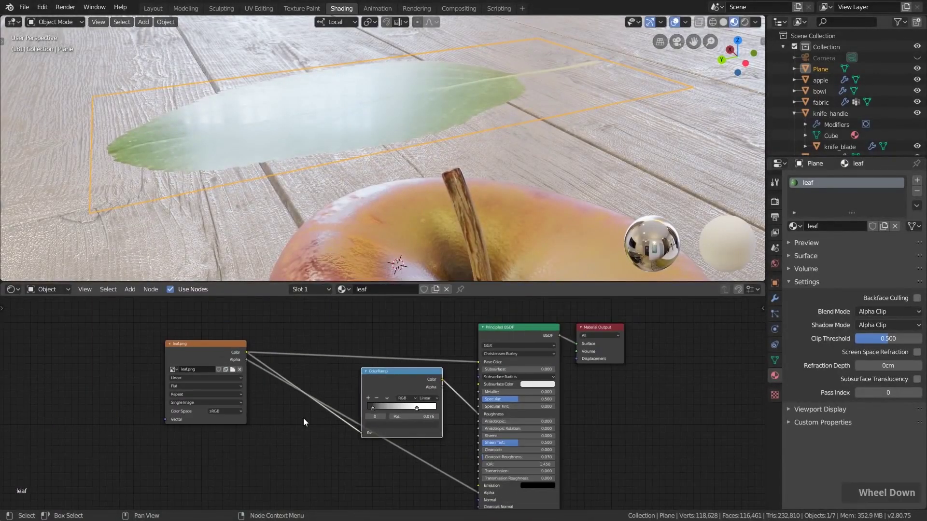
middle_click_drag(303, 418, 361, 376)
key("shift+a")
mouse_move(407, 436)
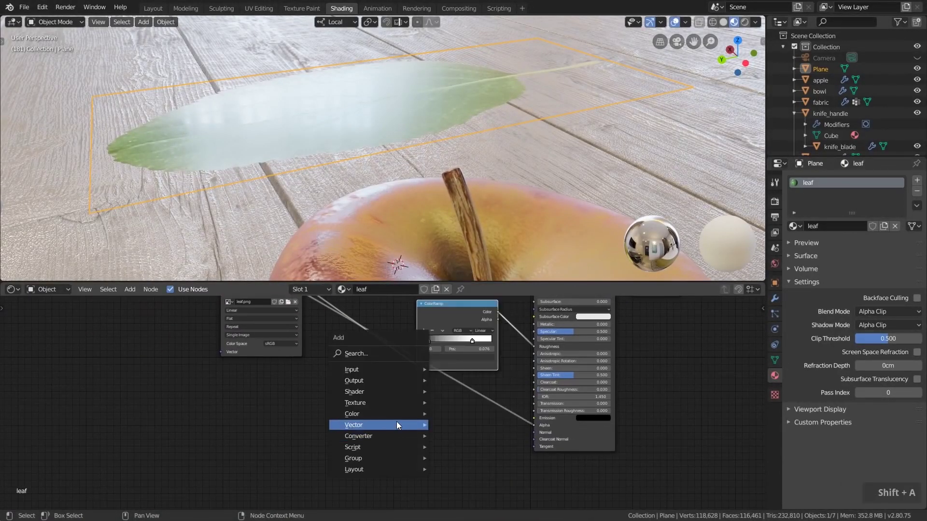
left_click(471, 343)
left_click(412, 407)
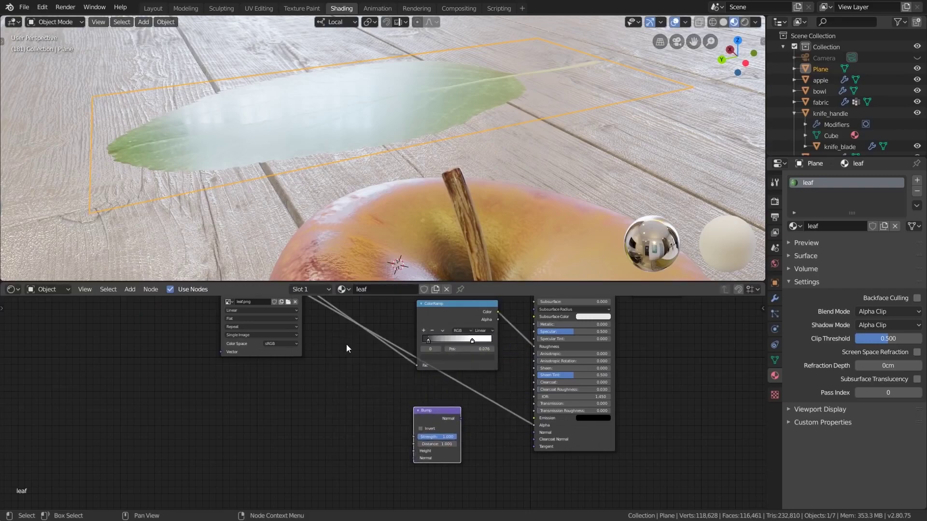
scroll(359, 374, "down", 1)
left_click_drag(330, 319, 434, 473)
scroll(503, 483, "up", 1)
scroll(503, 482, "up", 1)
left_click_drag(473, 437, 567, 444)
Invert the leaf's Bump node and set its Strength to 0.1.
scroll(459, 448, "up", 4)
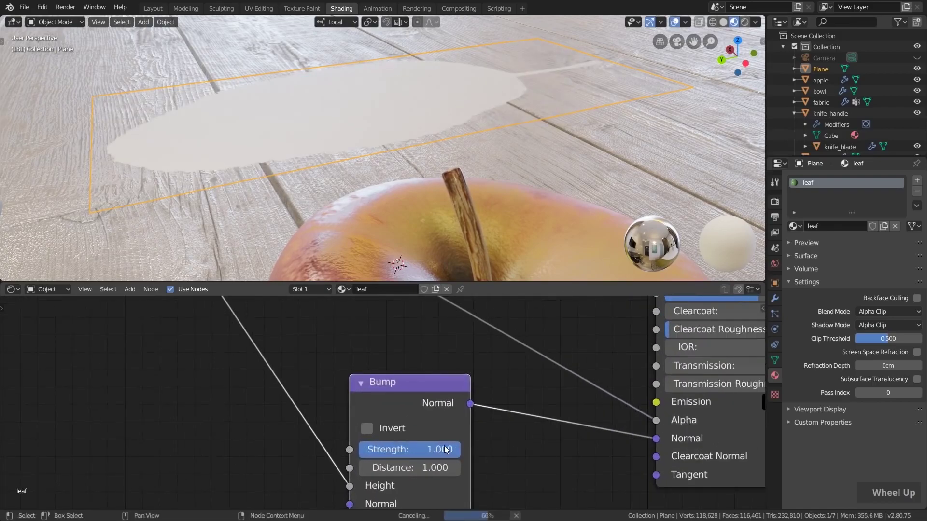
left_click_drag(447, 449, 359, 449)
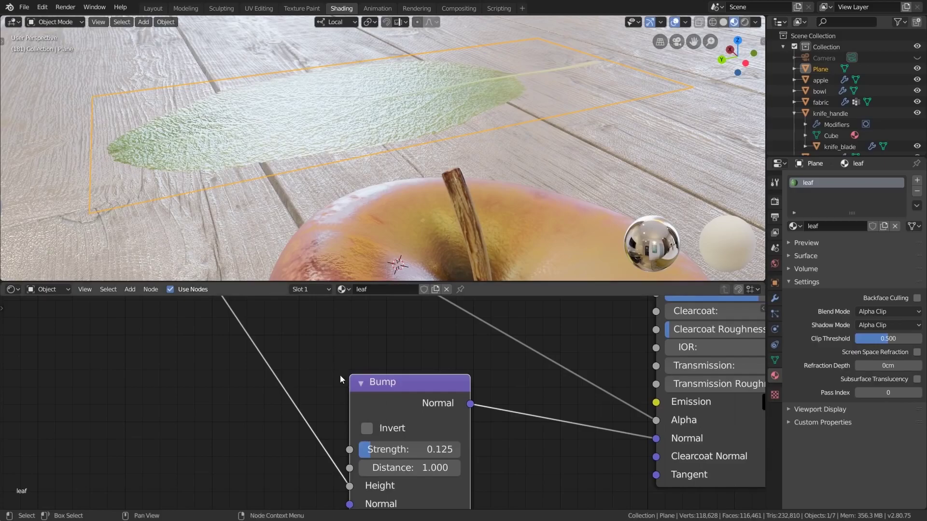
left_click(366, 432)
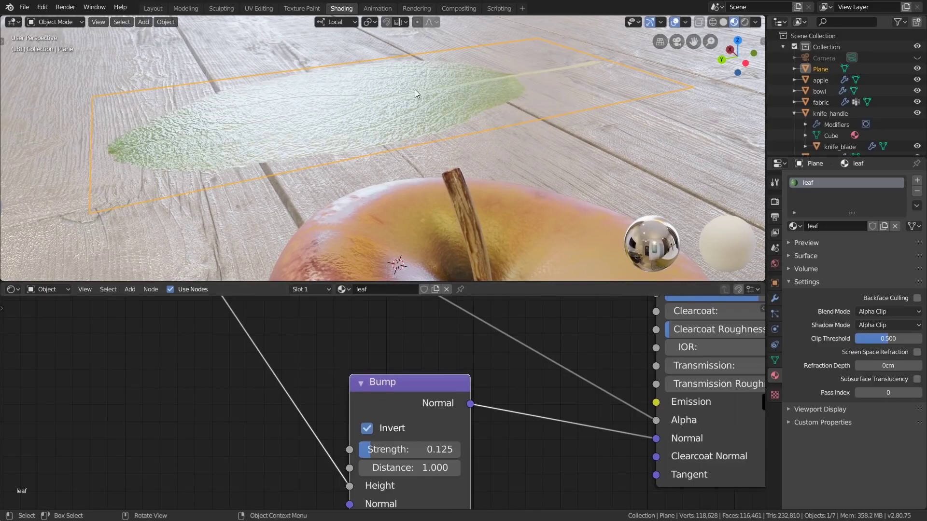
middle_click_drag(364, 111, 407, 109)
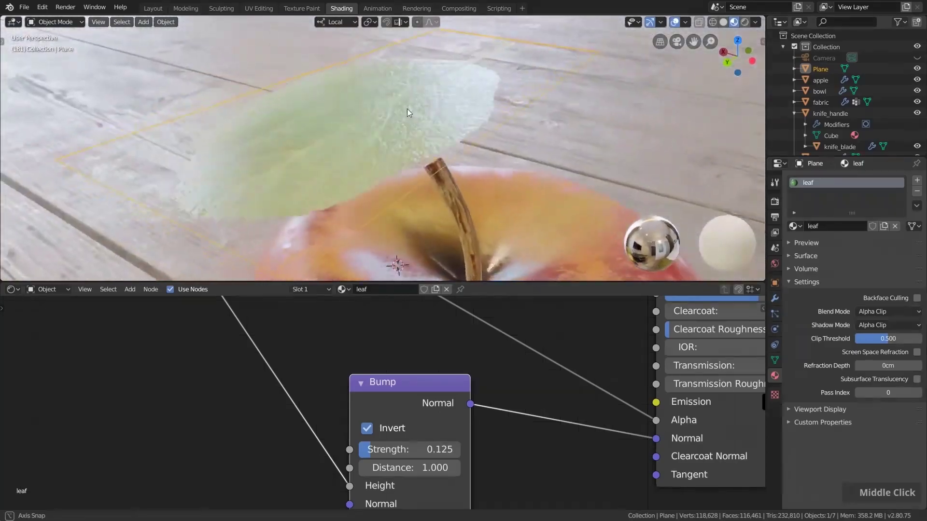
type("0.1")
key("Return")
middle_click_drag(458, 138, 420, 193)
scroll(405, 405, "down", 3)
scroll(405, 405, "down", 2)
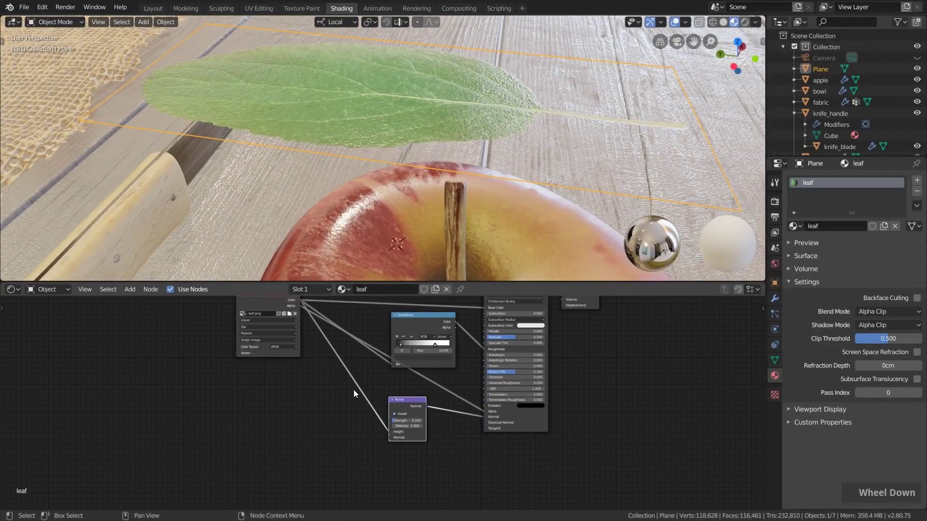
middle_click_drag(390, 371, 252, 465)
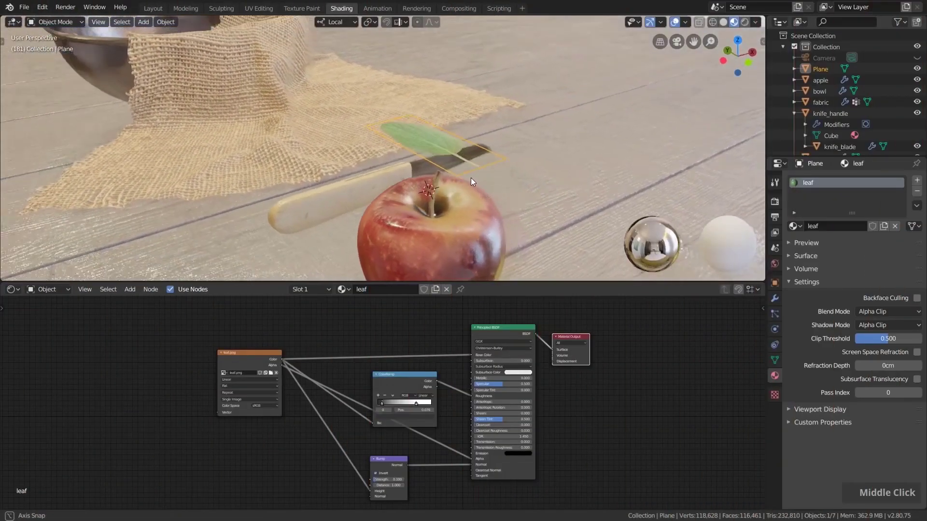
middle_click_drag(470, 177, 502, 172)
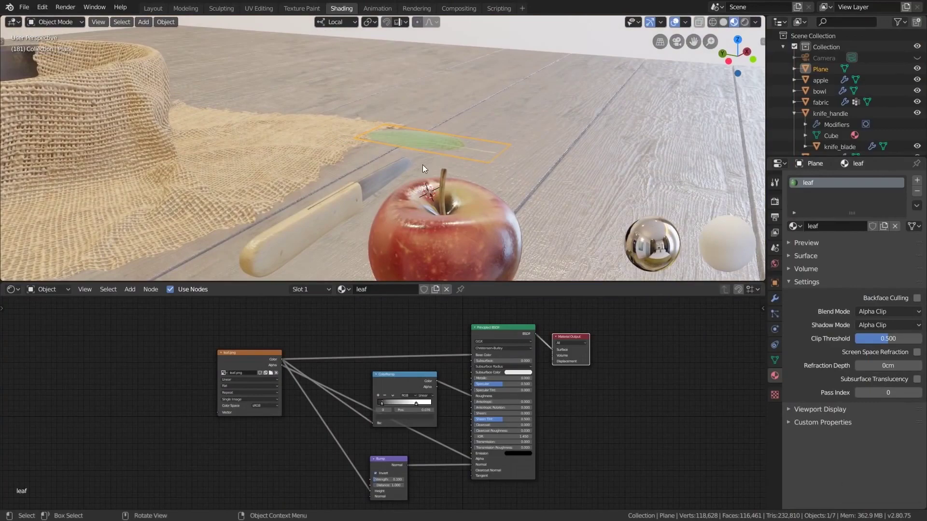
Maximize the 3D viewport and add five evenly spaced loop cuts across the length of the leaf plane in Edit Mode.
middle_click_drag(456, 164, 501, 166)
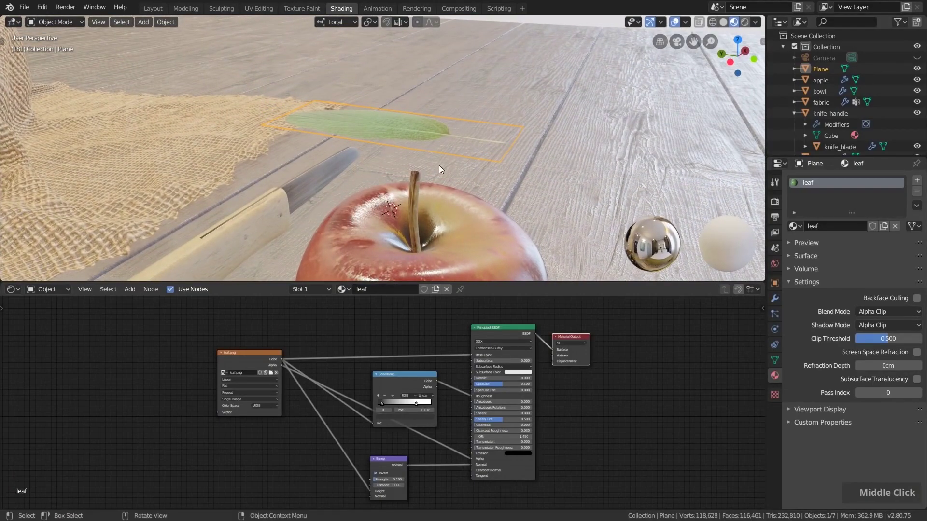
key("ctrl+space")
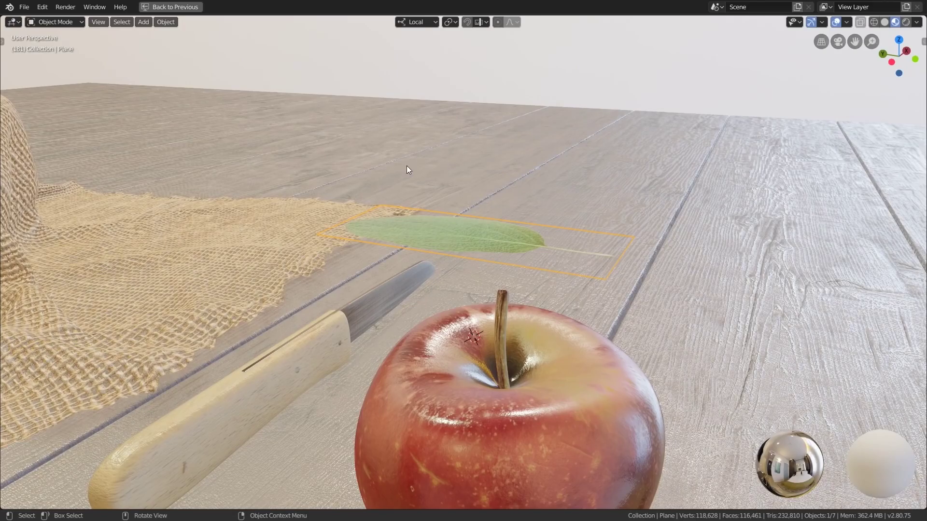
key("t")
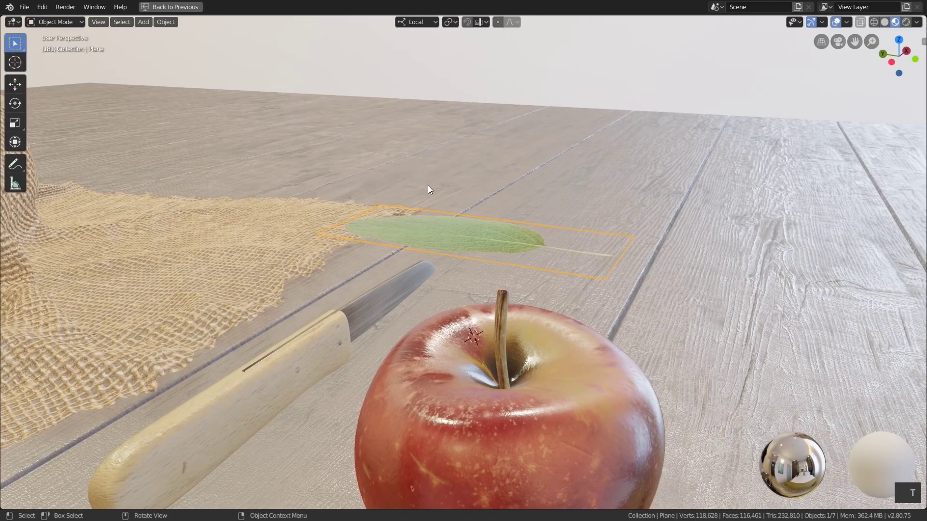
key("Tab")
middle_click_drag(446, 189, 493, 261)
key("ctrl+r")
scroll(493, 262, "up", 1)
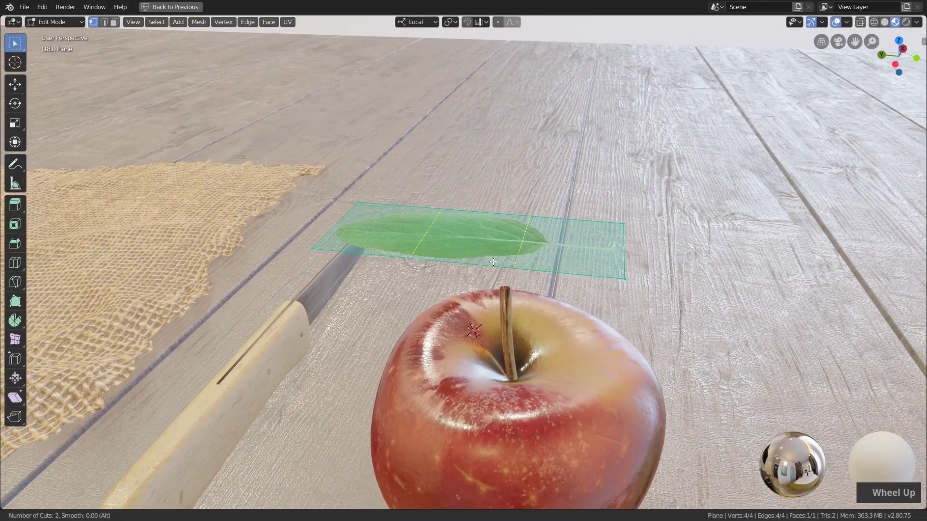
left_click(493, 262)
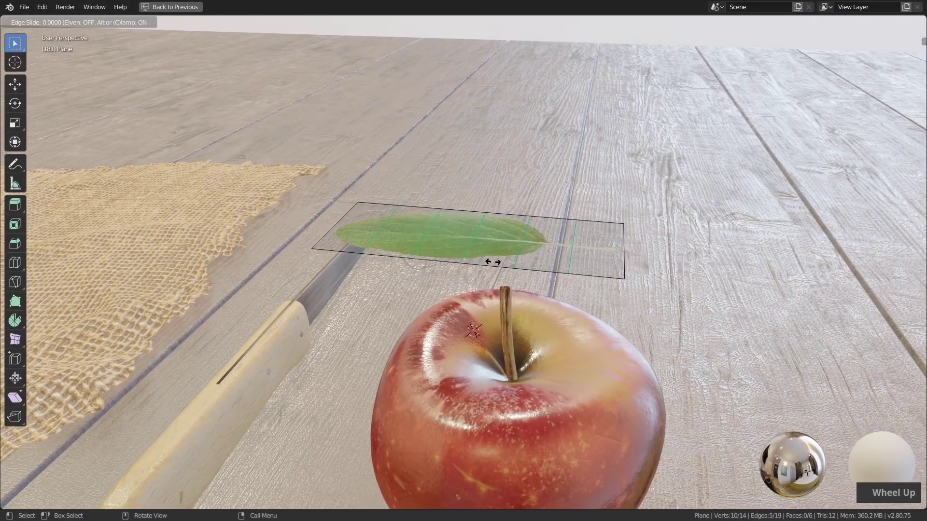
right_click(496, 264)
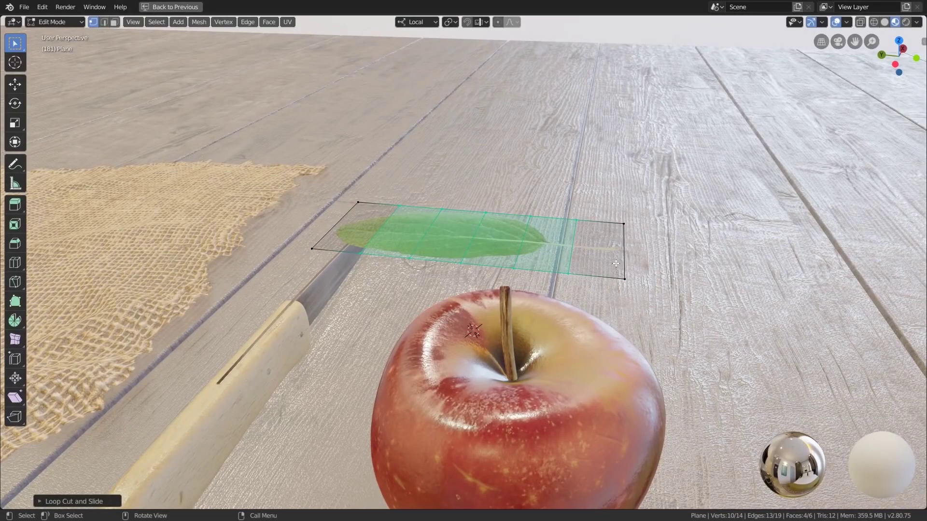
Raise the two vertices of the leaf's middle cross edge with smooth proportional editing to arch the plane.
middle_click_drag(496, 266, 506, 125)
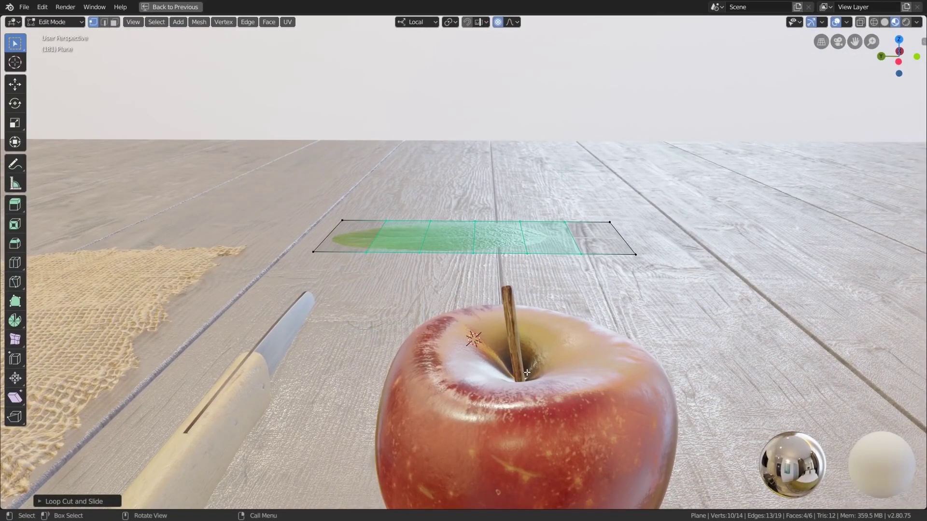
left_click(475, 251)
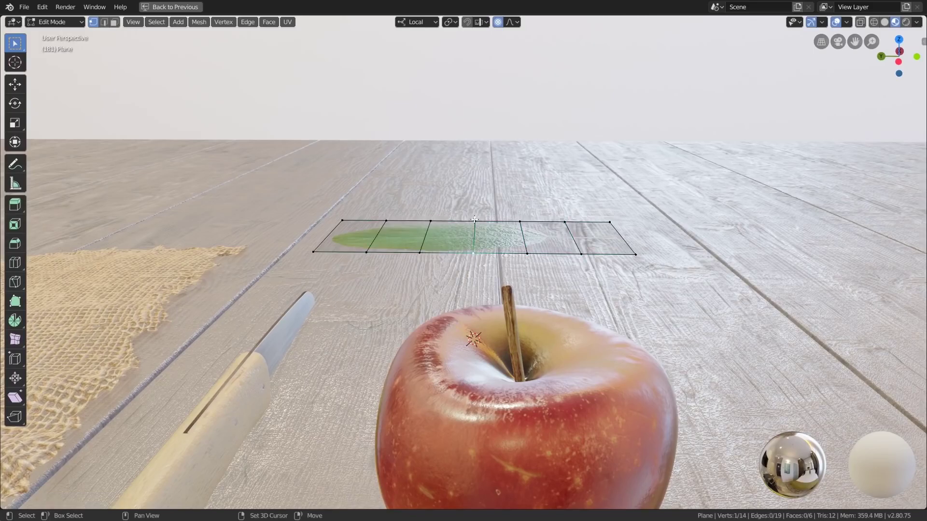
left_click(475, 223, "shift")
middle_click_drag(502, 277, 502, 261)
key("g")
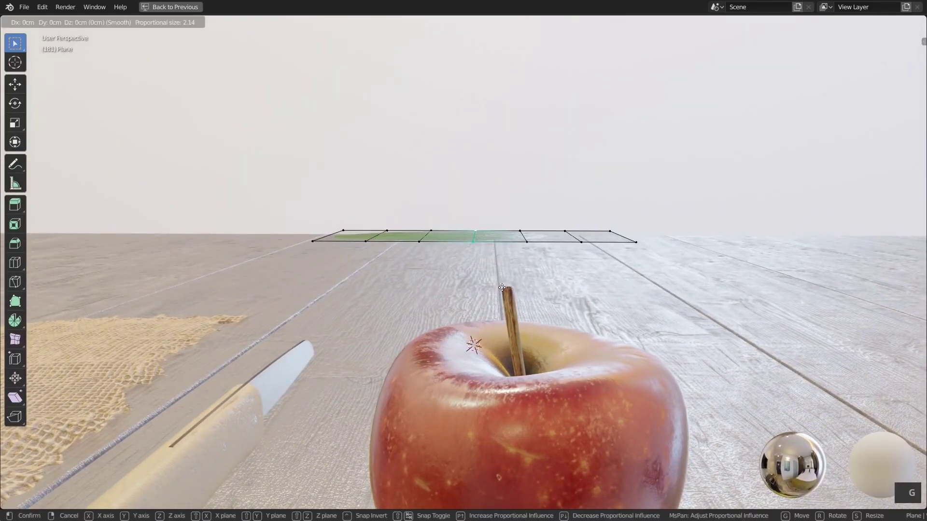
scroll(498, 268, "up", 2)
scroll(498, 268, "up", 12)
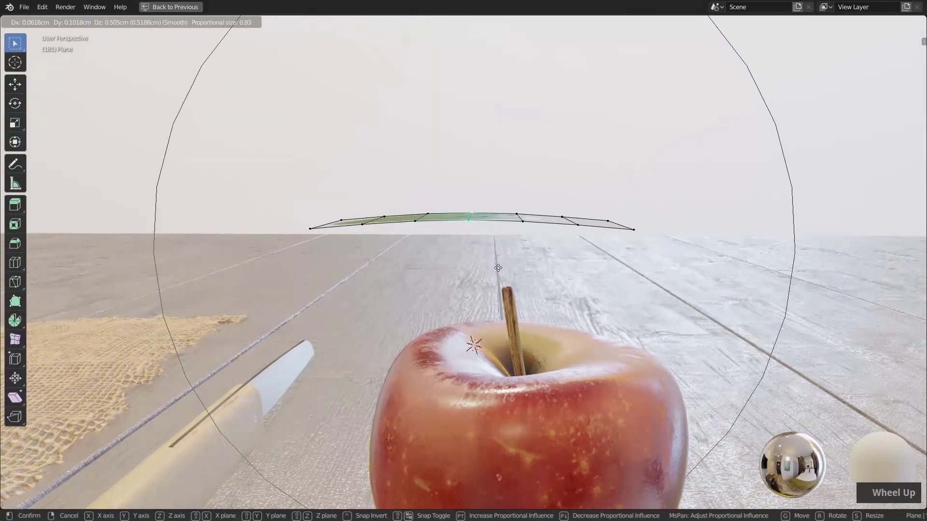
left_click(501, 227)
Bend the leaf's stem end downward and inward with proportional editing at a size of 0.22.
left_click(636, 237)
key("g")
scroll(630, 285, "up", 3)
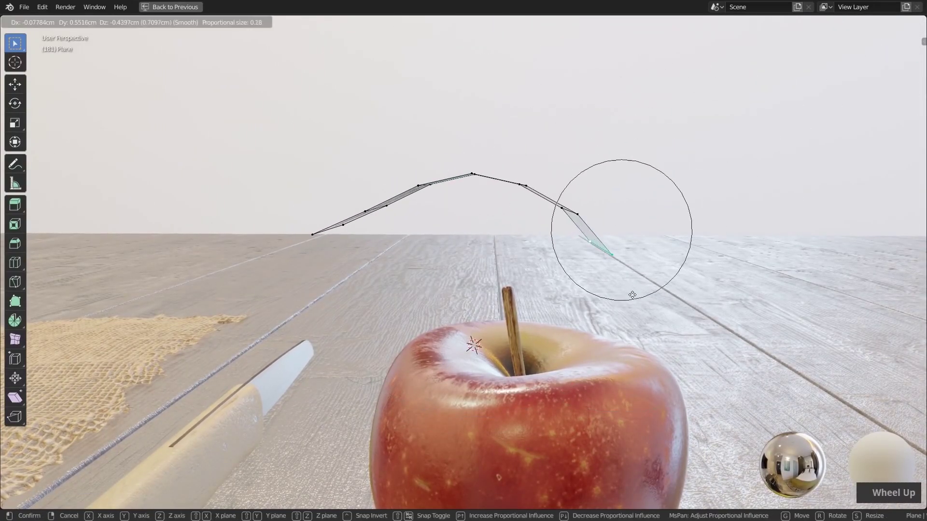
scroll(616, 302, "down", 2)
scroll(616, 302, "up", 1)
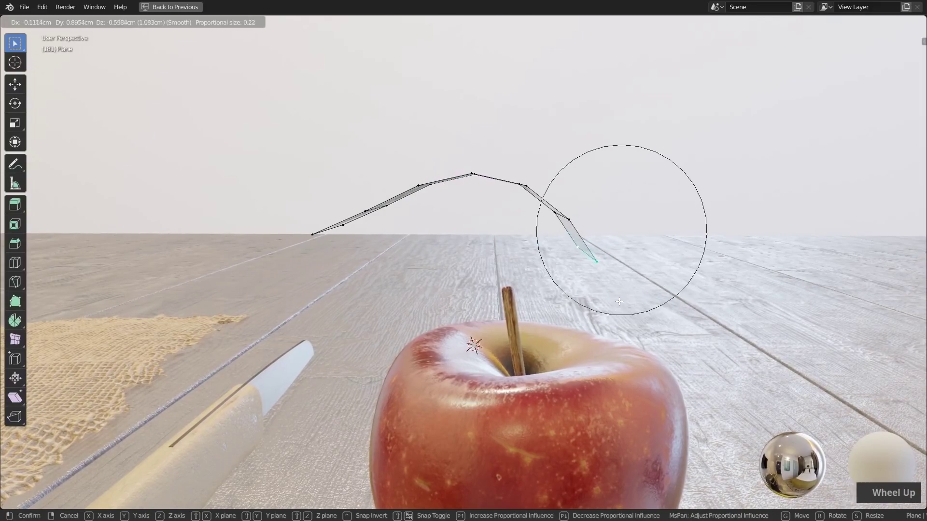
left_click(616, 302)
Bend the leaf's tip end downward and inward with proportional editing.
left_click(322, 236)
left_click(321, 235, "shift")
key("g")
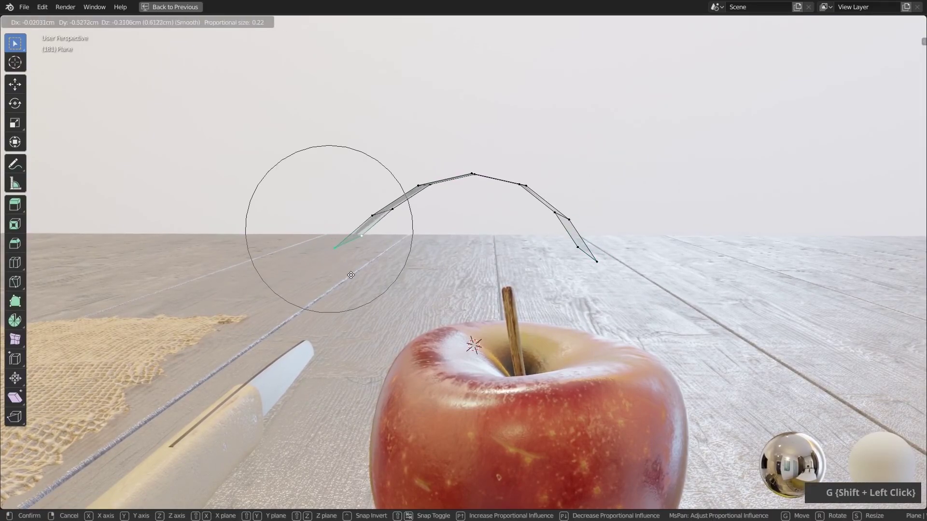
scroll(362, 269, "up", 1)
left_click(372, 283)
Cut an edge line along the leaf's midrib from the stem end to the tip with the Knife tool.
middle_click_drag(491, 221, 389, 291)
middle_click_drag(326, 405, 359, 267, "shift")
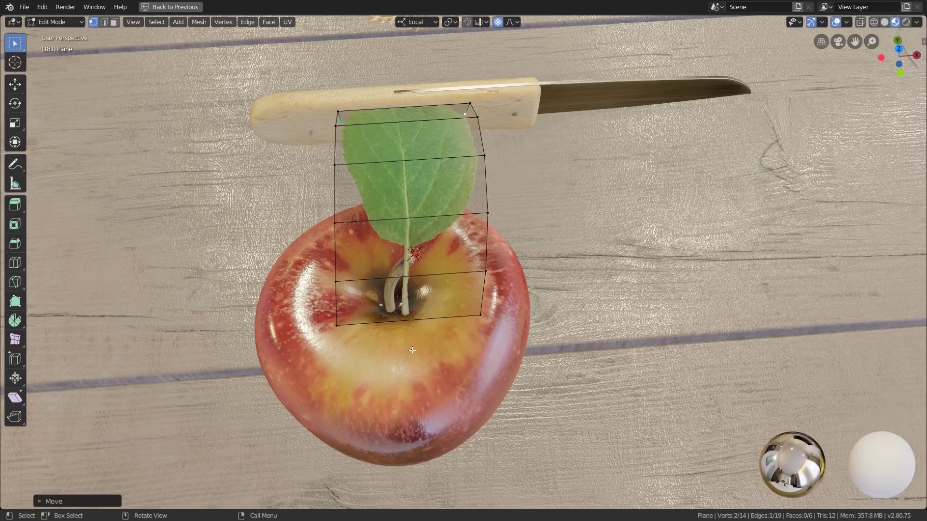
key("k")
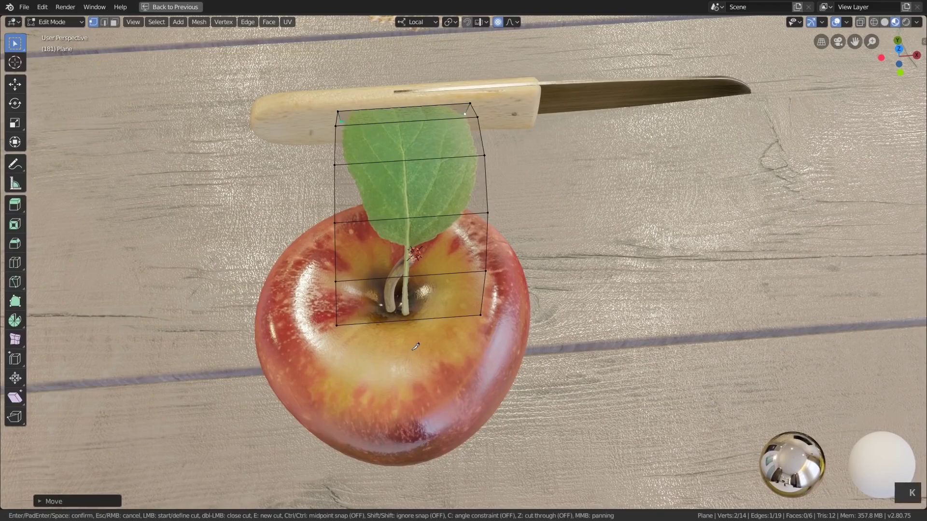
left_click(408, 320)
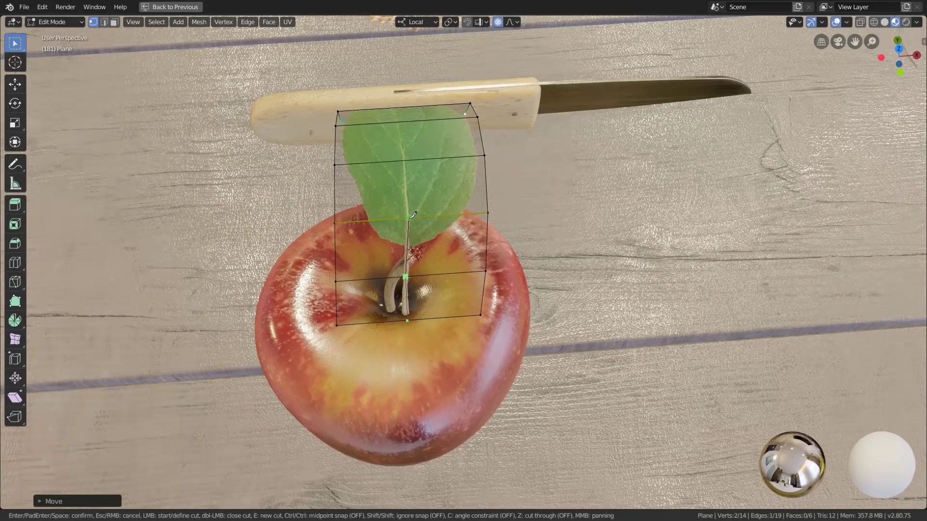
middle_click_drag(408, 156, 405, 197)
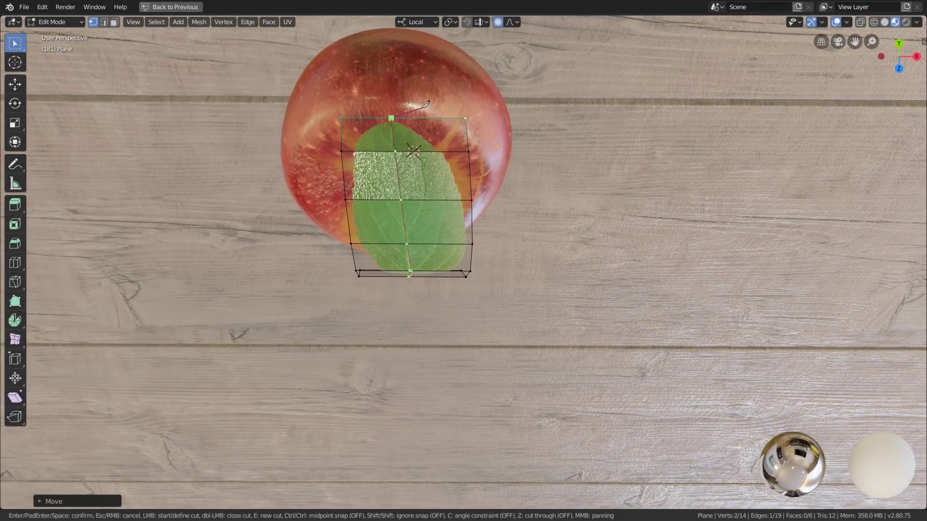
key("Return")
middle_click_drag(436, 282, 381, 273)
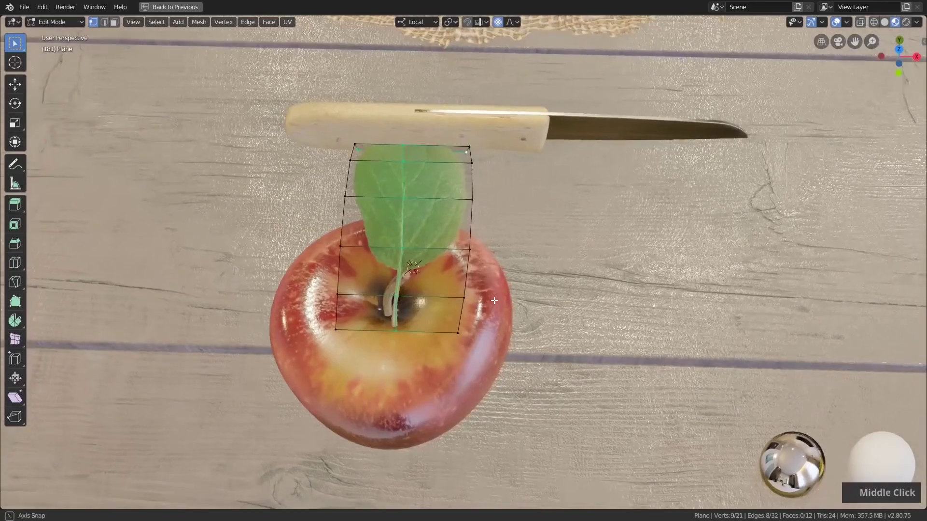
Lower the leaf's midrib about 0.72 cm along local Z with a proportional size of 0.20.
left_click_drag(379, 271, 416, 358, "ctrl")
middle_click_drag(415, 358, 412, 221)
key("g")
key("z")
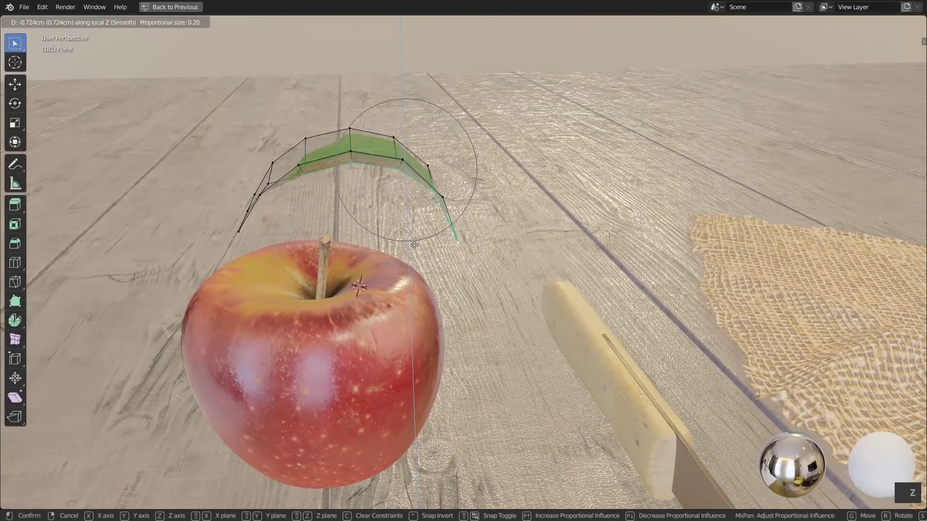
left_click(414, 245)
Add one centred lengthwise loop cut on each side of the leaf's midrib.
middle_click_drag(414, 245, 368, 188)
key("ctrl+r")
left_click(368, 188)
right_click(369, 188)
key("ctrl+r")
left_click(448, 187)
right_click(448, 188)
Select both lengthwise side loops of the leaf and lower them slightly with a proportional size of 0.12.
middle_click_drag(447, 187, 378, 180)
key("shift")
left_click(376, 189, "alt+shift")
middle_click_drag(377, 189, 390, 174)
key("g")
scroll(401, 202, "up", 2)
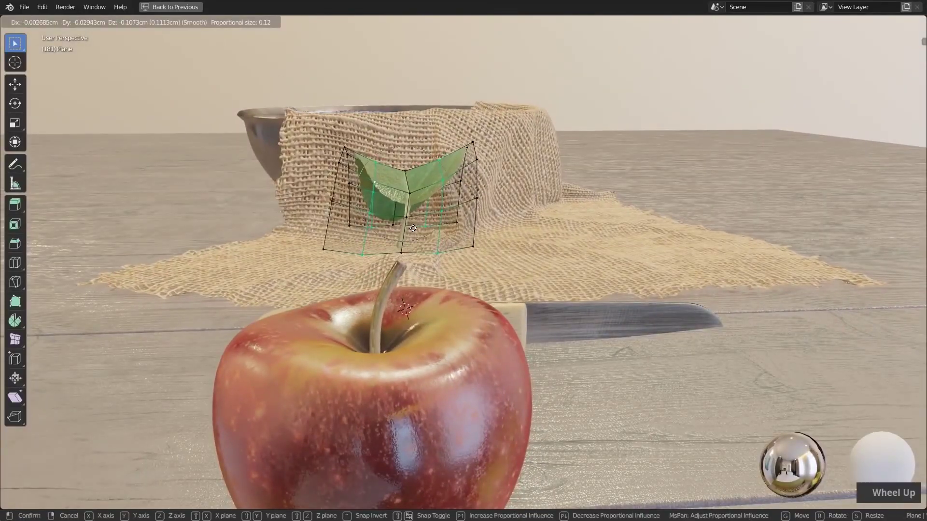
Move the two raised outer vertices of the leaf mesh slightly inward to make its edges irregular.
scroll(372, 169, "down", 7)
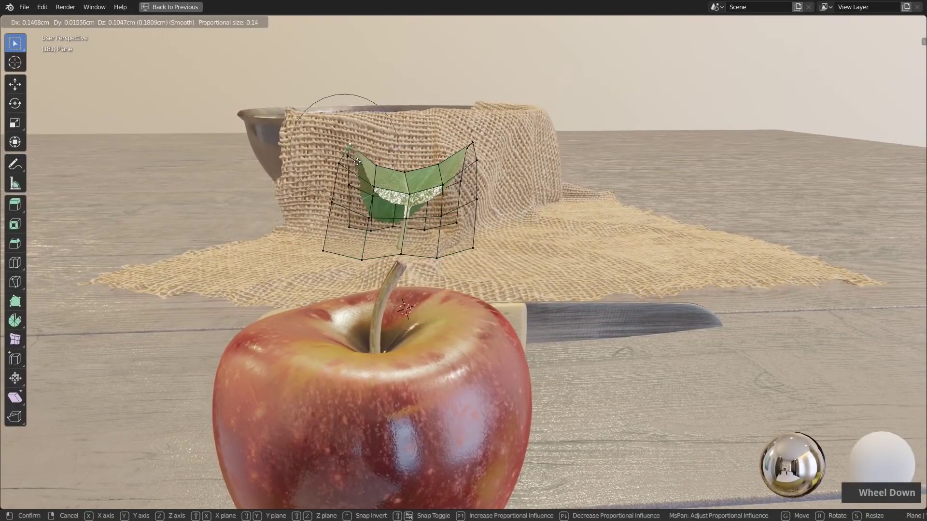
left_click(364, 158)
left_click(472, 146)
key("g")
left_click(461, 142)
Adjust further outer vertices of the leaf with proportional moves for a more natural curl.
mouse_move(243, 149)
middle_mouse_down()
mouse_move(321, 155)
mouse_move(355, 187)
middle_mouse_up()
mouse_move(335, 256)
middle_mouse_down()
mouse_move(348, 275)
mouse_move(454, 333)
middle_mouse_up()
key("g")
scroll(478, 260, "up", 2)
left_click(476, 270)
key("g")
left_click(470, 284)
Return to Object Mode and apply smooth shading to the leaf.
middle_click_drag(471, 283, 275, 263)
mouse_move(439, 263)
middle_mouse_down("shift")
mouse_move(434, 276)
mouse_move(474, 270)
mouse_move(445, 272)
middle_mouse_up("shift")
key("Tab")
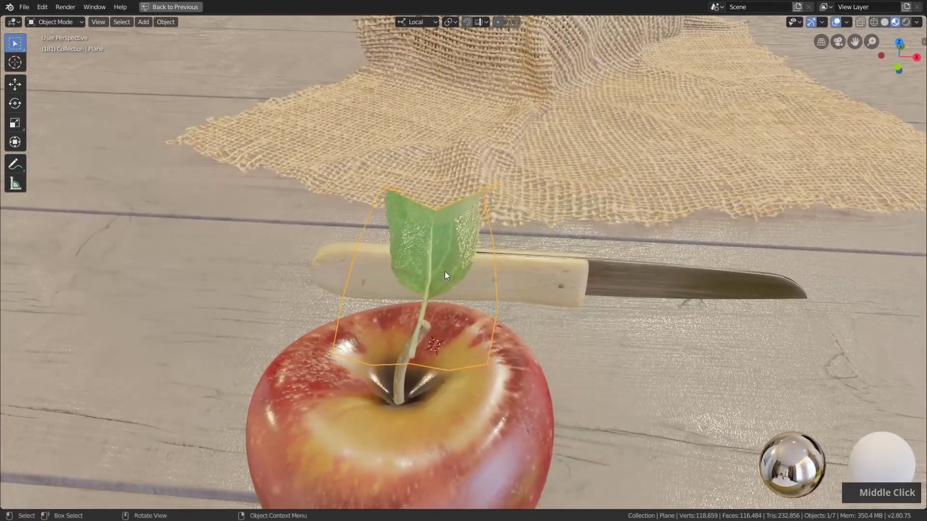
right_click(435, 243)
left_click(404, 99)
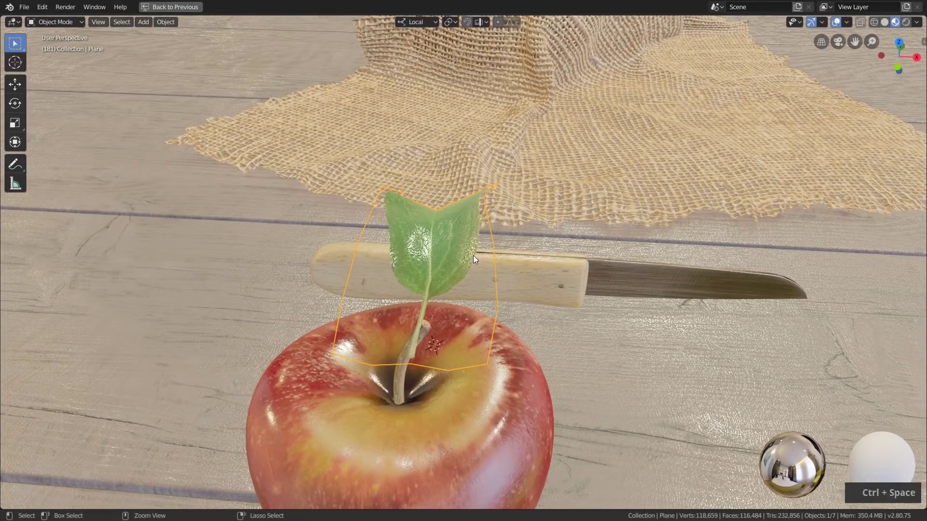
Restore the full workspace layout and add a Subdivision Surface modifier at level 2 to the leaf plane.
key("ctrl+space")
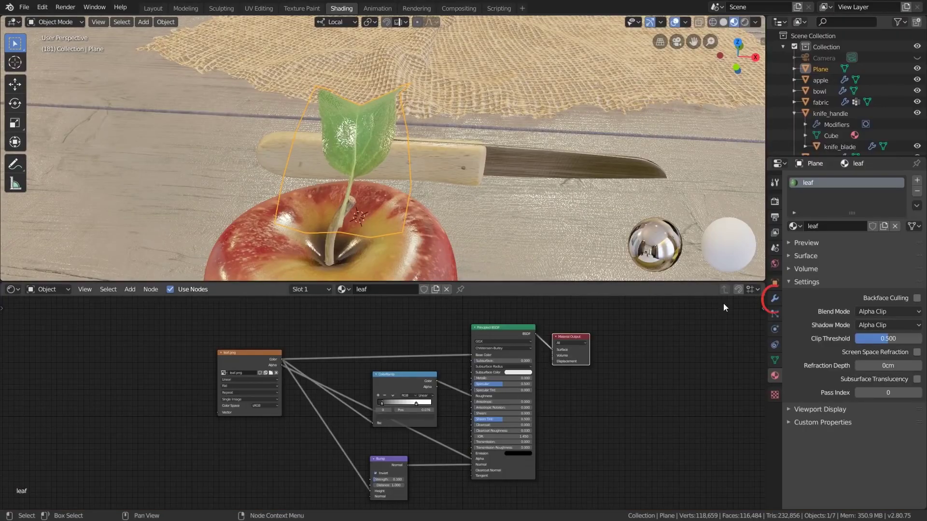
double_click(776, 299)
left_click(818, 181)
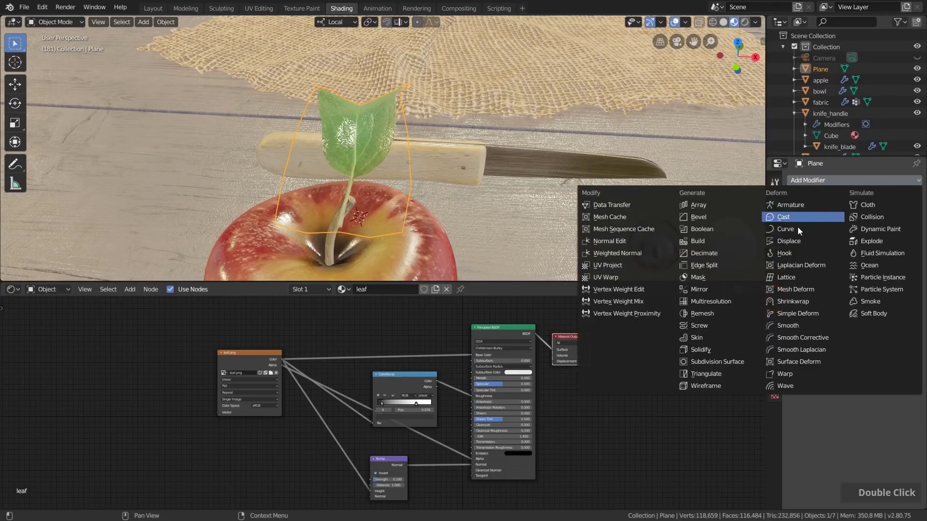
left_click(719, 360)
middle_click_drag(407, 135, 425, 116)
key("ctrl+2")
Rename the Plane object as leaf.
double_click(819, 69)
type("leaf")
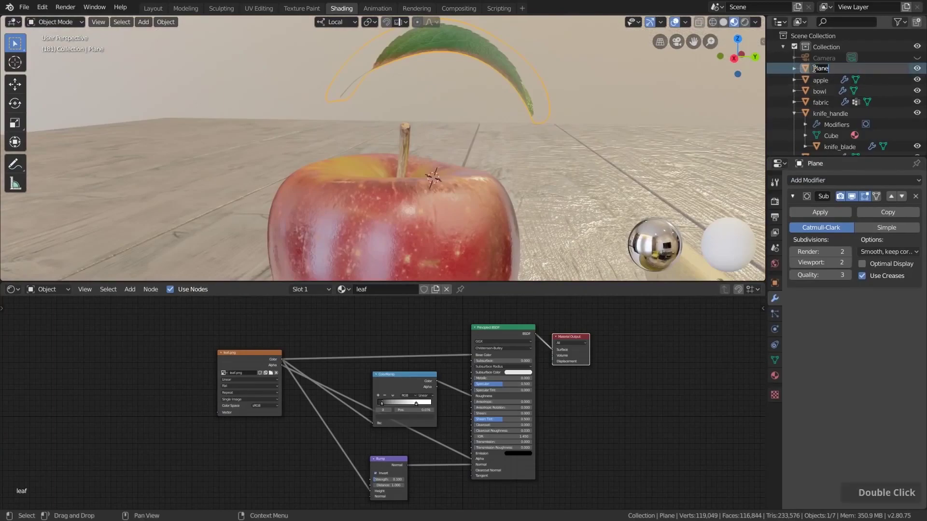
key("Return")
Move the leaf so its stem sits against the apple's stem.
key("g")
left_click(452, 130)
middle_click_drag(452, 129, 541, 144)
key("g")
left_click(529, 157)
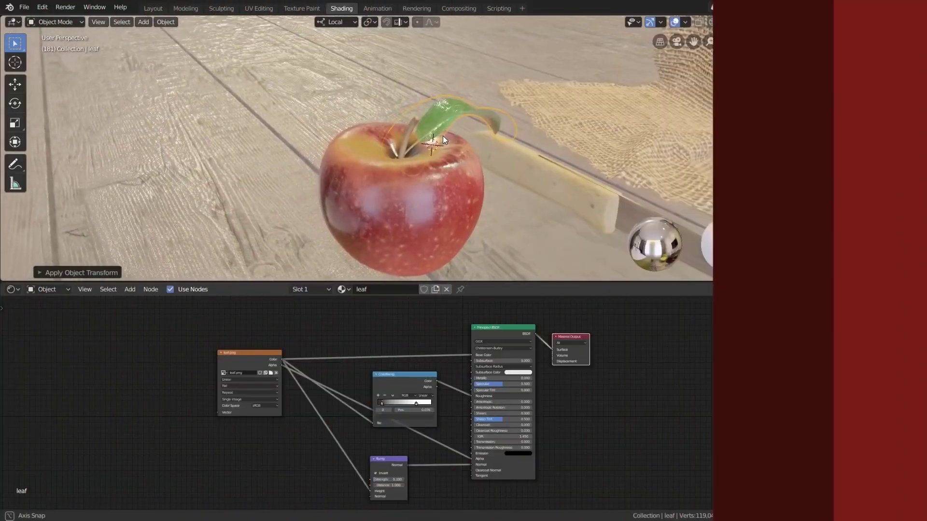
Try moving the apple on its own.
scroll(442, 127, "down", 2)
scroll(442, 126, "down", 2)
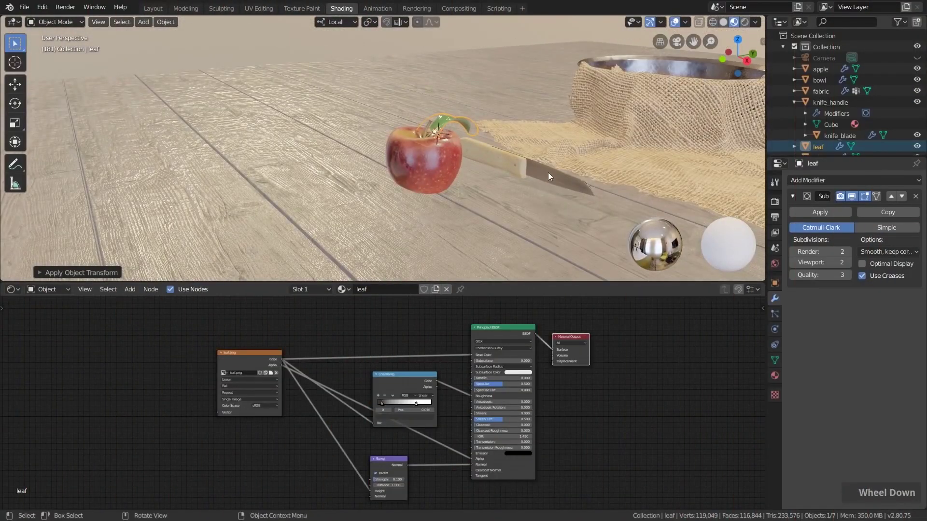
left_click(423, 161)
key("g")
right_click(443, 138)
Parent the leaf to the apple with the Object option.
scroll(439, 127, "up", 3)
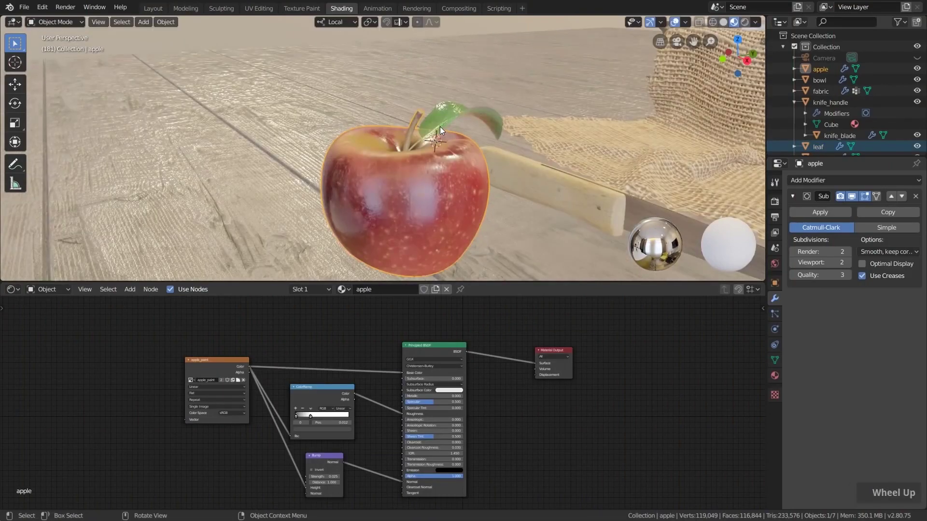
left_click(456, 107)
left_click(355, 169, "shift")
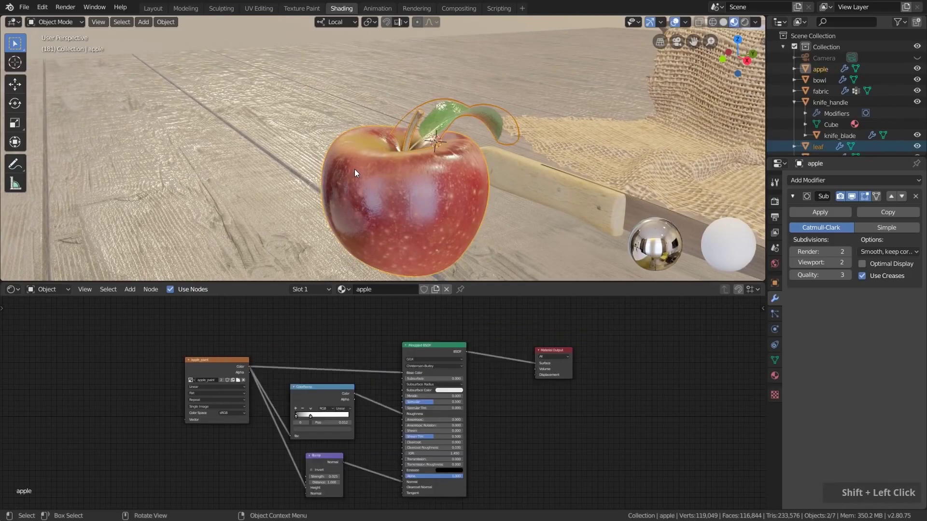
right_click(348, 106)
mouse_move(329, 249)
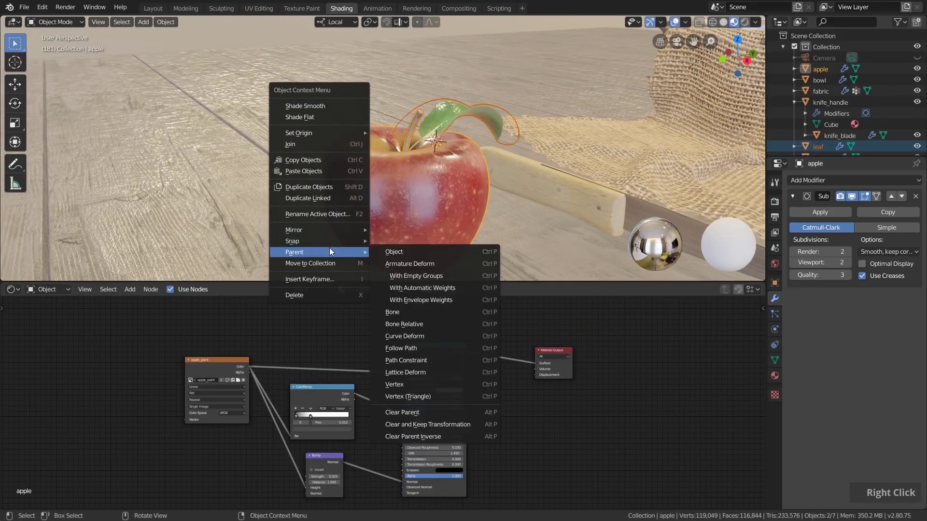
left_click(410, 251)
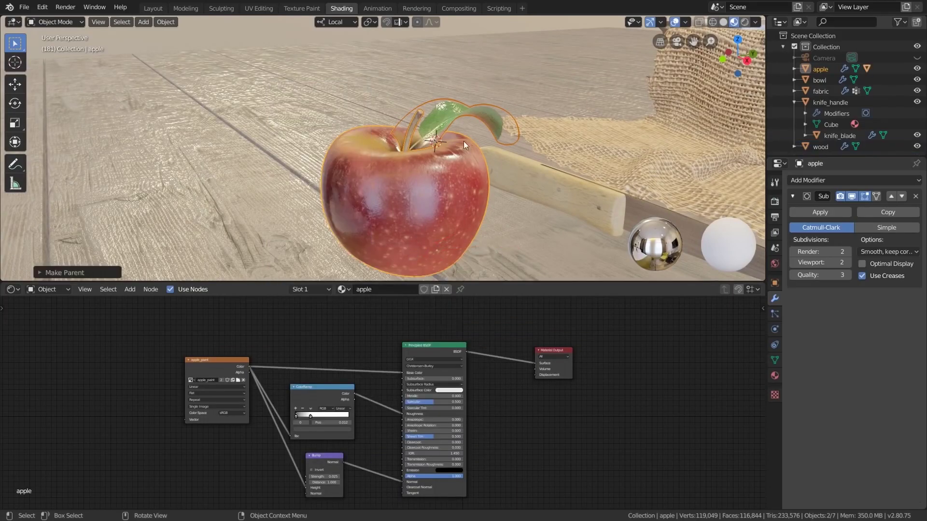
Try moving the leaf independently of the apple.
left_click(466, 115)
key("g")
right_click(462, 125)
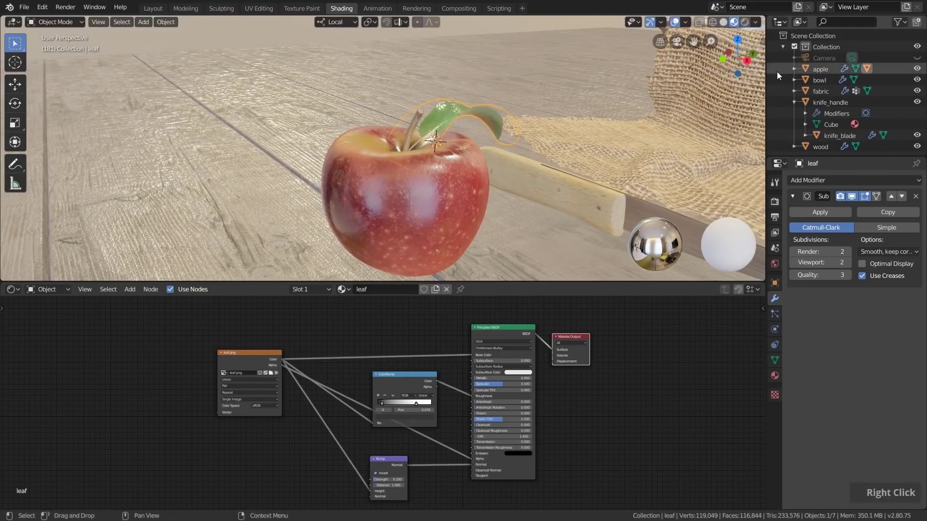
Expand the apple's hierarchy in the outliner and test moving the apple together with its parented leaf.
left_click(794, 69)
left_click(397, 187)
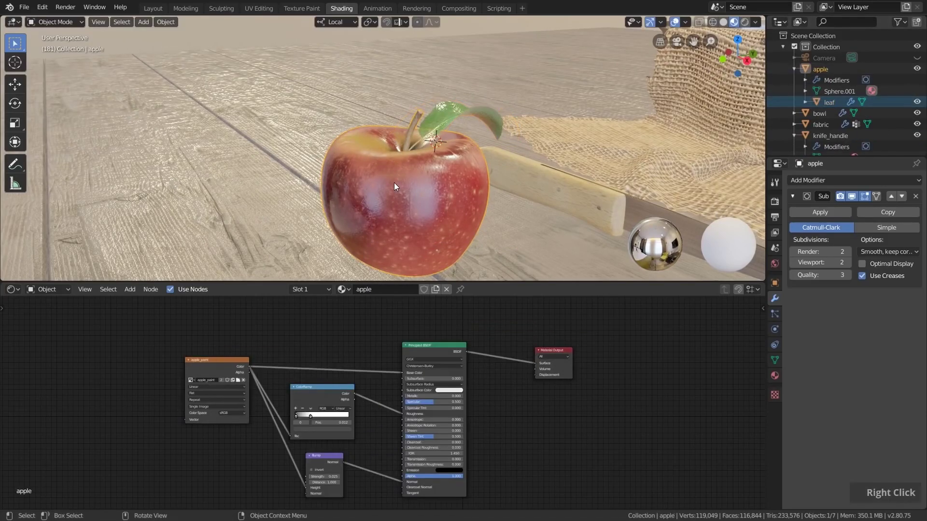
scroll(396, 188, "down", 4)
key("g")
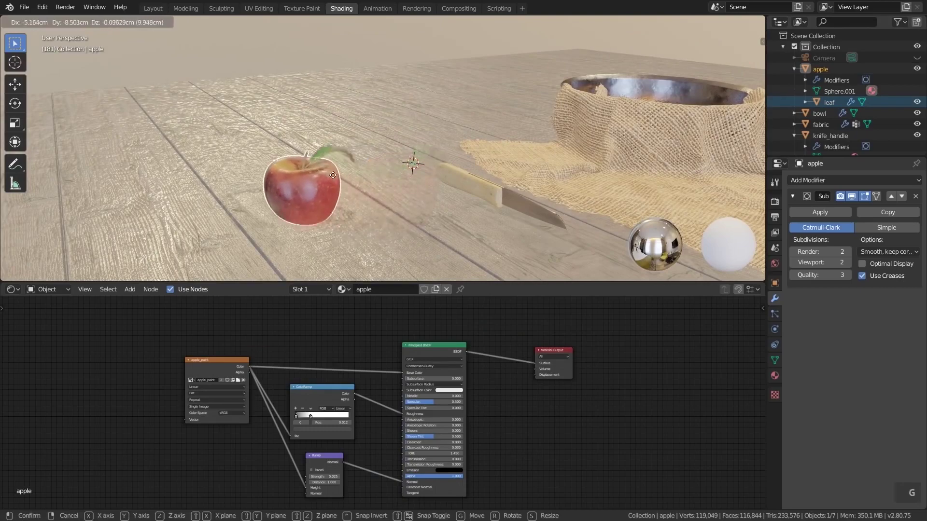
right_click(454, 176)
middle_click_drag(454, 175, 509, 127)
Save the file, switch to the Layout workspace and frame the apple in the view.
key("ctrl+s")
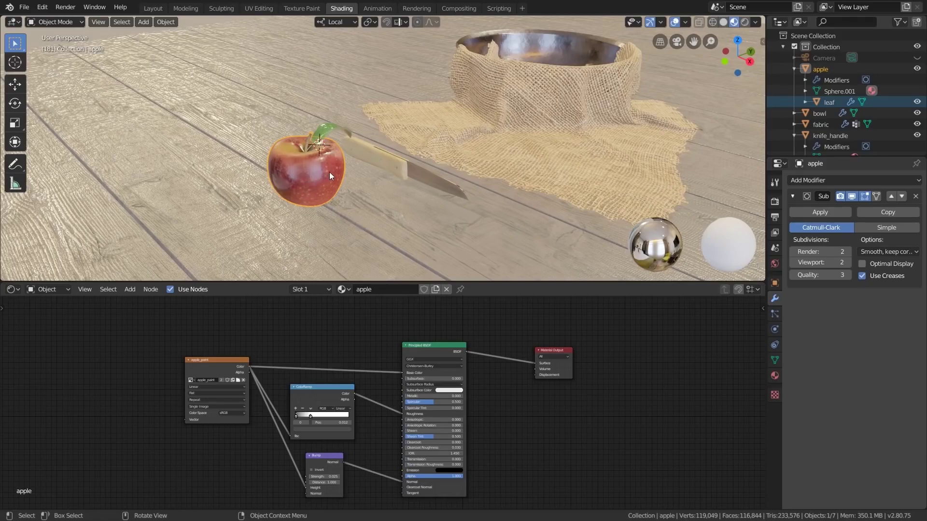
left_click(153, 8)
mouse_move(158, 278)
middle_mouse_down("shift")
mouse_move(409, 273)
mouse_move(454, 253)
mouse_move(435, 247)
mouse_move(407, 258)
middle_mouse_up("shift")
key("KP_Decimal")
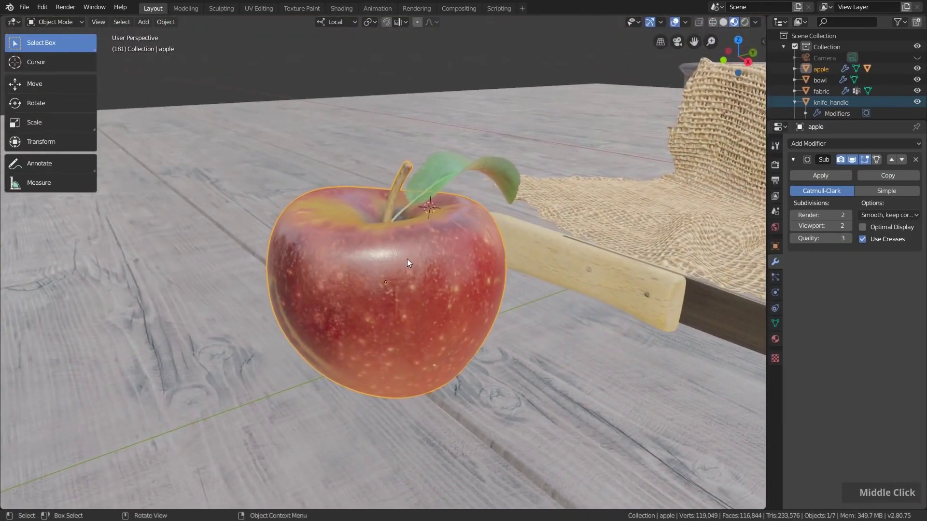
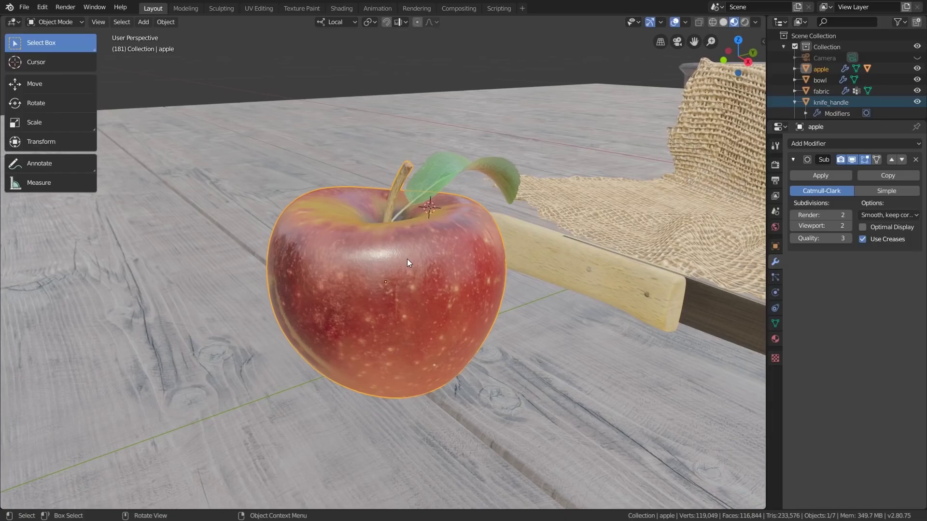
In Edit Mode, select the edge loop around the apple's upper dimple and move it along Z with proportional editing.
scroll(395, 254, "down", 2)
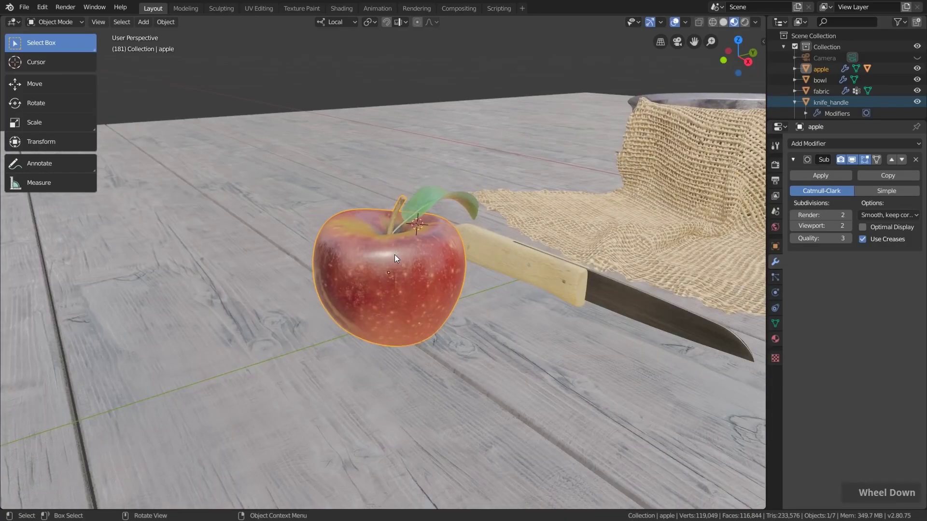
middle_click_drag(394, 253, 453, 256)
middle_click_drag(340, 262, 358, 239)
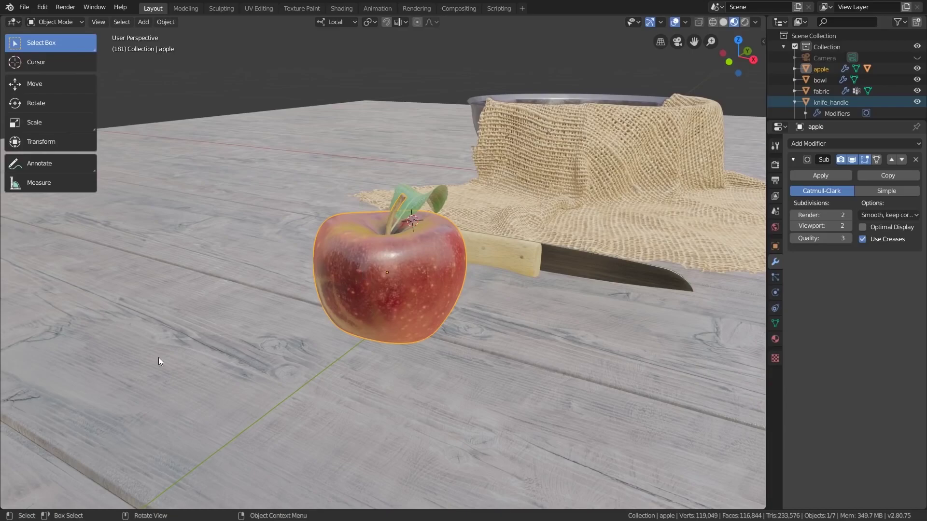
middle_click_drag(428, 277, 443, 282)
scroll(402, 247, "up", 2)
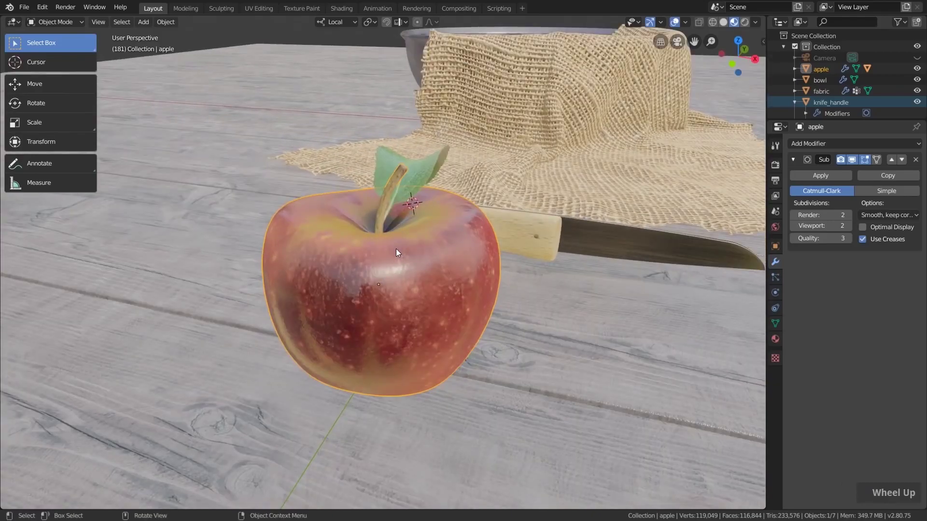
key("Tab")
left_click(342, 228, "alt")
middle_click_drag(343, 229, 403, 238)
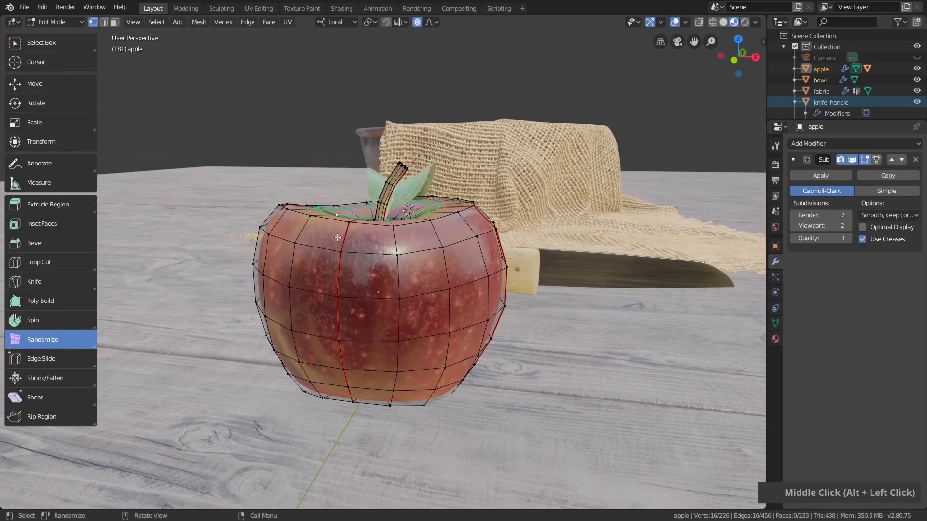
middle_click_drag(341, 221, 350, 239)
scroll(350, 239, "up", 3)
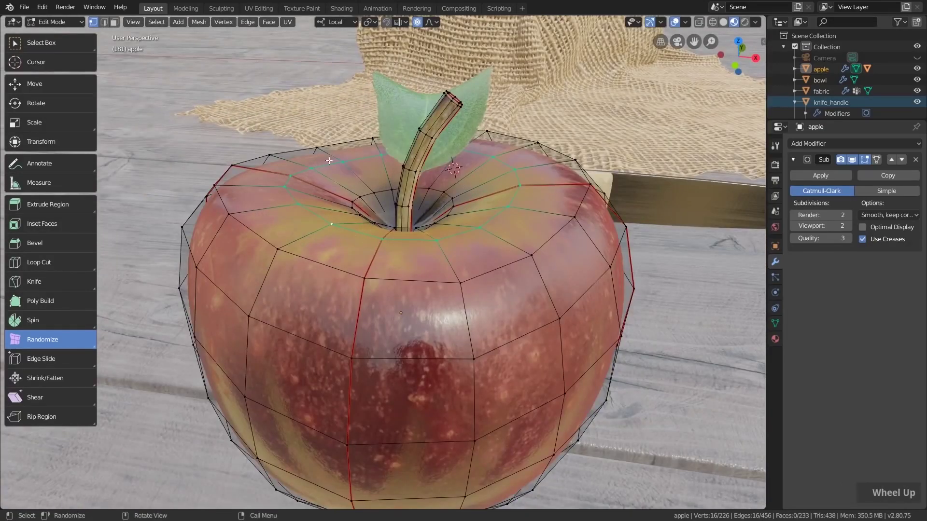
middle_click_drag(454, 261, 447, 254)
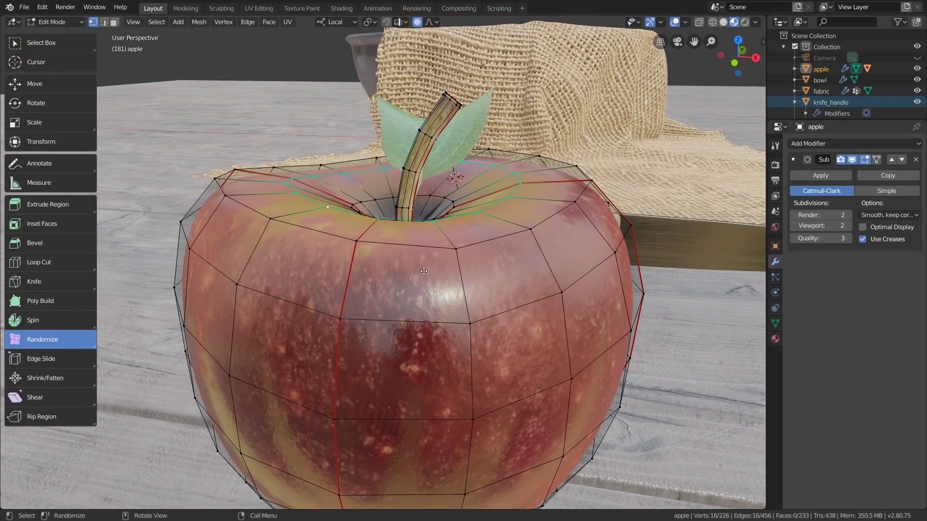
key("g")
key("z")
scroll(427, 251, "up", 2)
left_click(427, 248)
Scale the outer edge loop on the apple's upper shoulder to about 0.908 with proportional size 0.149, then fine-tune its scale.
left_click(427, 247, "alt")
key("s")
scroll(626, 322, "down", 3)
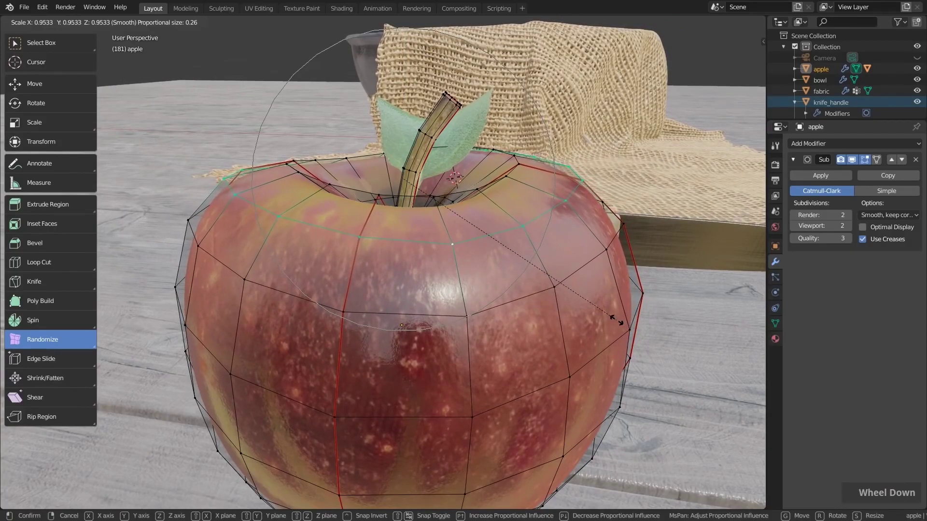
scroll(611, 322, "up", 6)
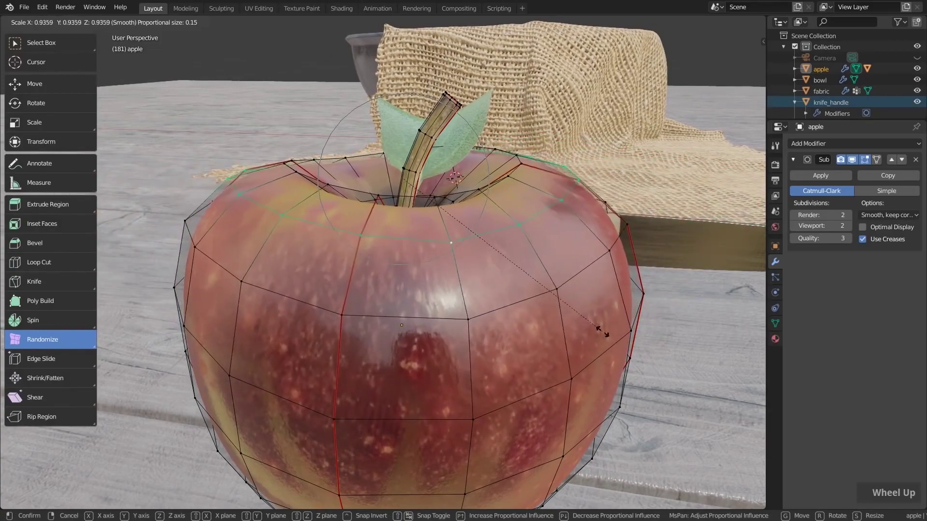
left_click(588, 320)
key("s")
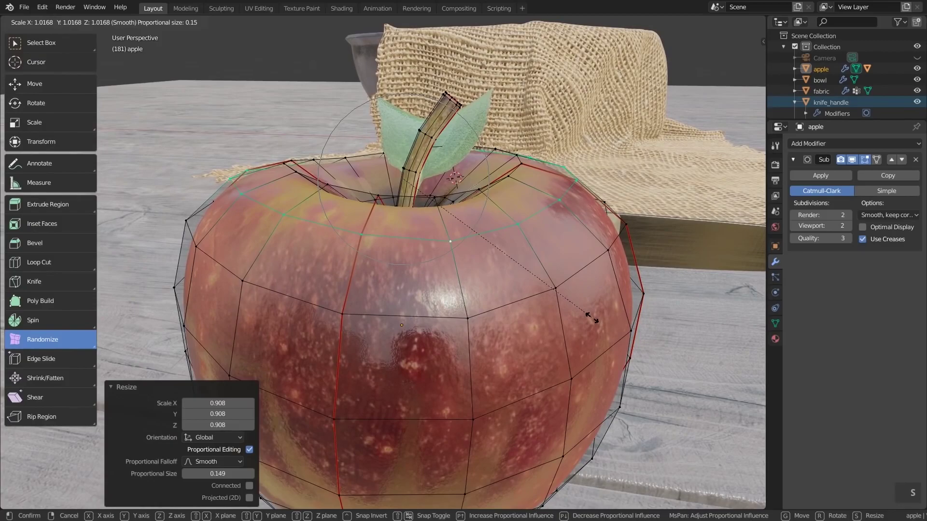
left_click(593, 319)
Scale the inner edge loop around the base of the stem to about 0.633.
middle_click_drag(364, 140, 461, 184)
left_click(365, 185, "alt")
key("s")
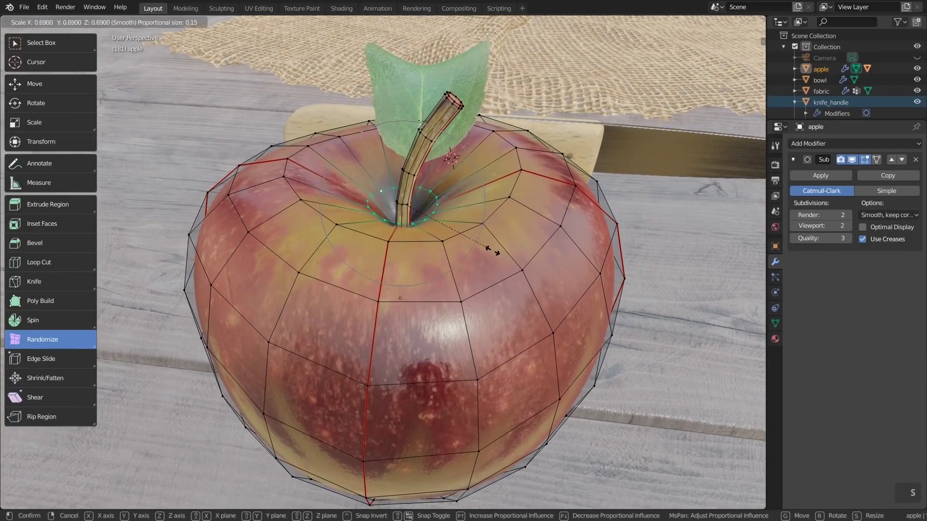
left_click(470, 189)
Add a centred loop cut inside the apple's upper dimple and scale it to about 0.812 with proportional size 0.092.
key("ctrl+r")
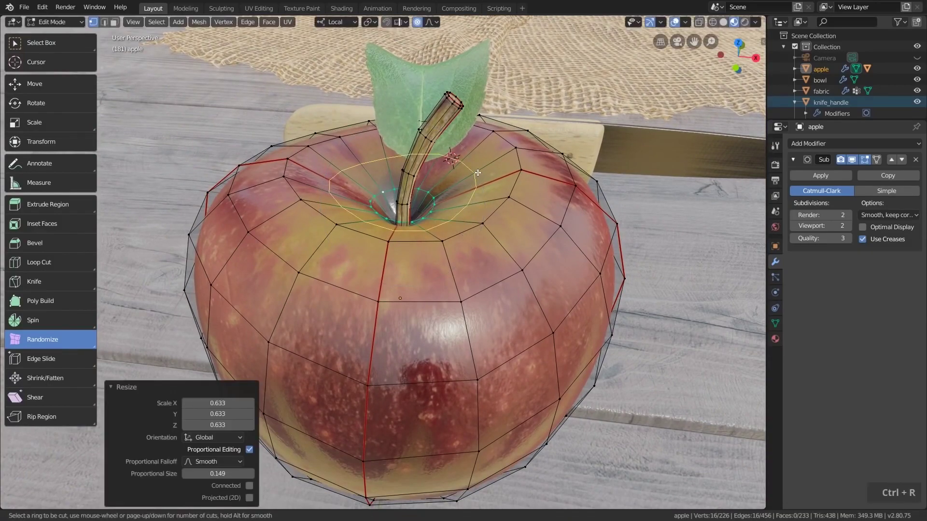
left_click(478, 173)
right_click(555, 273)
key("s")
scroll(536, 283, "up", 5)
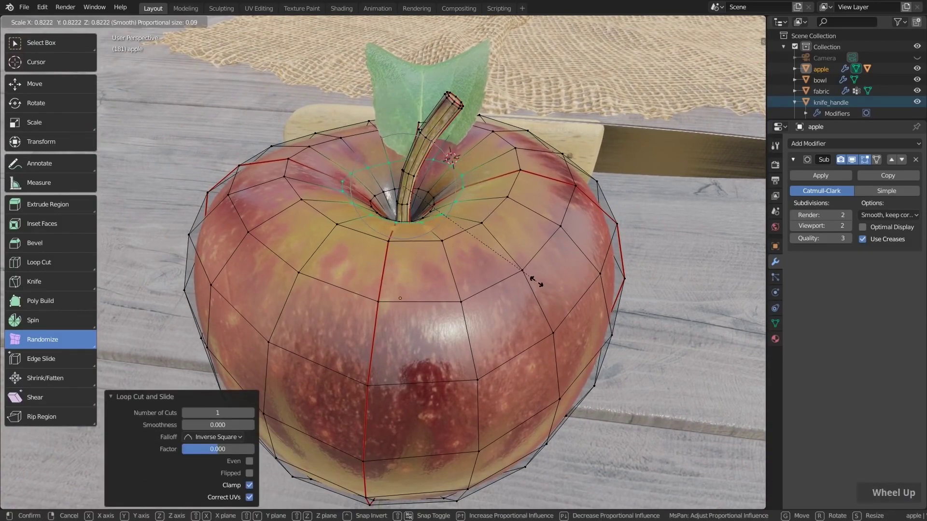
left_click(536, 282)
Raise the new dimple loop about 0.203 cm along Z.
key("g")
key("z")
key("z")
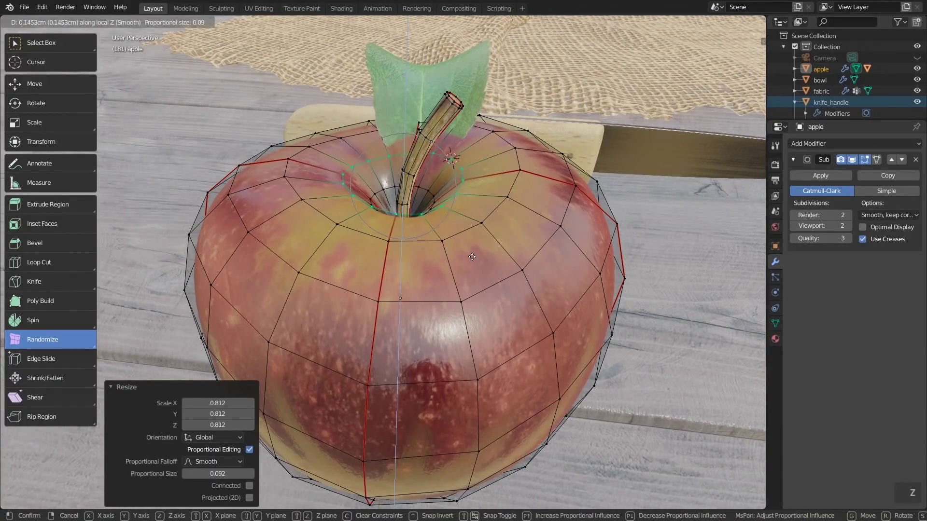
left_click(473, 256)
Hide the wood table, select the inner edge loop of the dimple on the apple's underside and scale it.
scroll(473, 255, "down", 5)
mouse_move(474, 256)
middle_mouse_down()
mouse_move(473, 246)
mouse_move(475, 258)
middle_mouse_up()
scroll(881, 92, "down", 4)
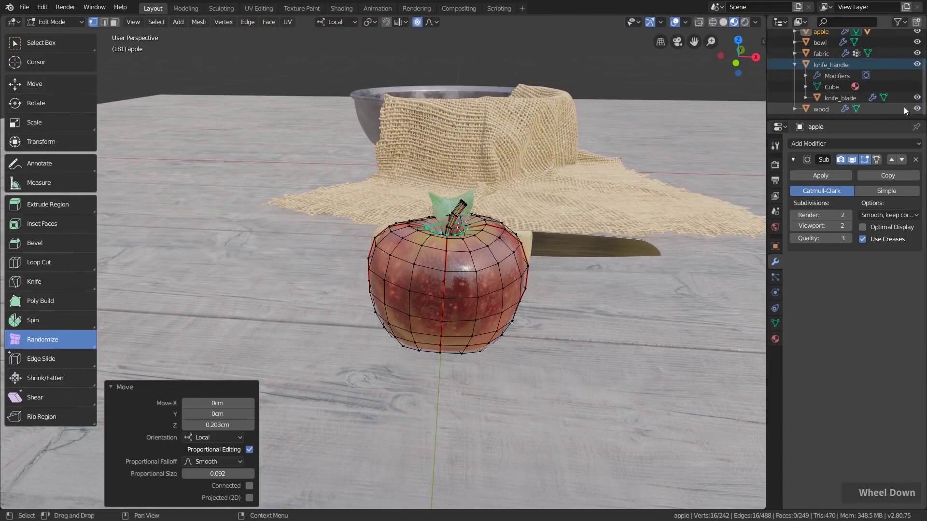
left_click(917, 109)
middle_click_drag(487, 339, 441, 287)
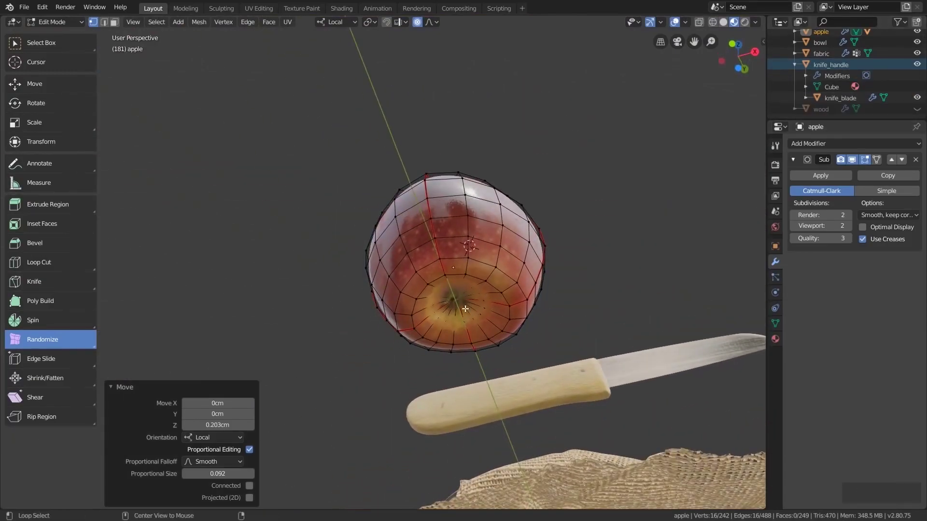
left_click(441, 287, "alt")
left_click(441, 286, "alt")
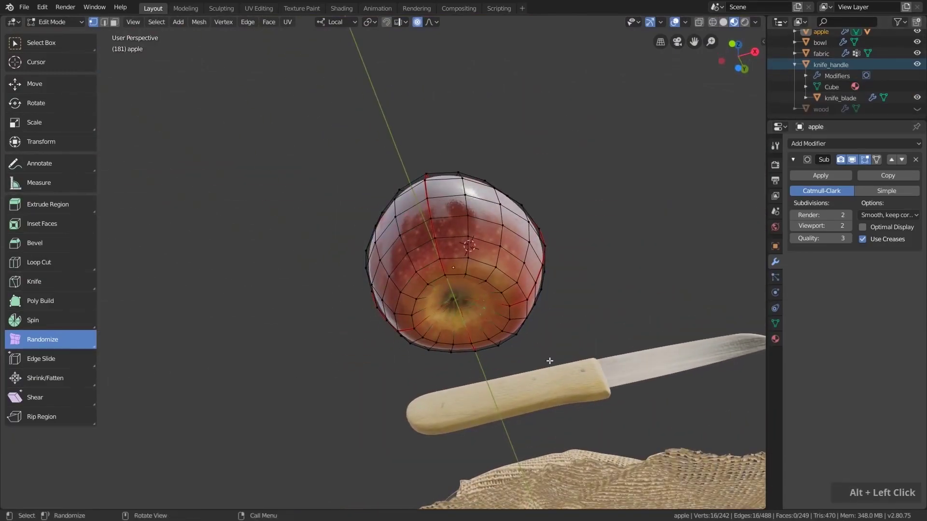
key("s")
left_click(526, 351)
Add a centred loop cut around the apple's bottom dimple and move it about -0.136 cm along Z.
scroll(491, 301, "up", 3)
key("ctrl+r")
left_click(491, 300)
right_click(492, 301)
middle_click_drag(505, 310, 499, 338)
key("g")
key("z")
left_click(498, 341)
Scale the new bottom loop to about 0.834 with proportional size 0.198.
key("s")
scroll(531, 367, "down", 8)
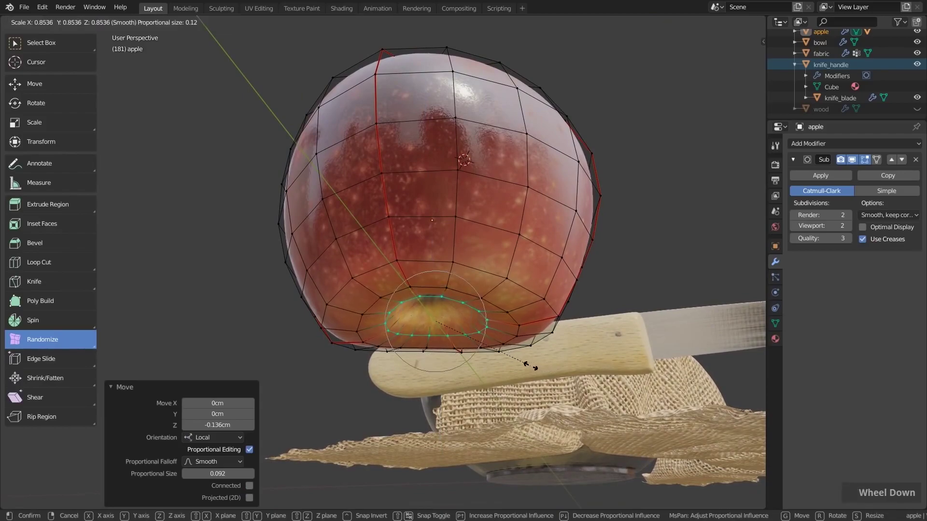
left_click(529, 366)
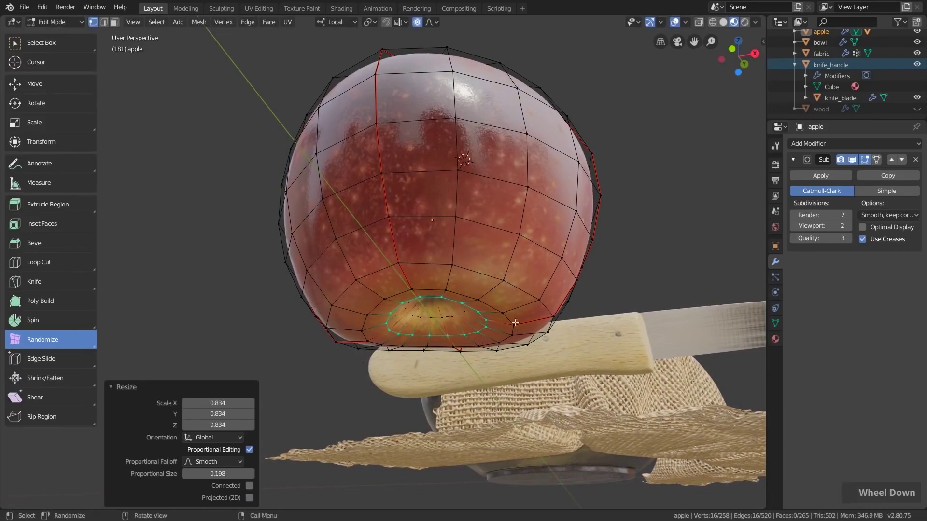
Scale a horizontal edge loop around the apple's lower body with proportional editing and return to Object Mode.
left_click(484, 227, "alt")
key("s")
left_click(637, 360)
middle_click_drag(636, 360, 542, 310)
middle_click_drag(559, 248, 488, 236)
key("Tab")
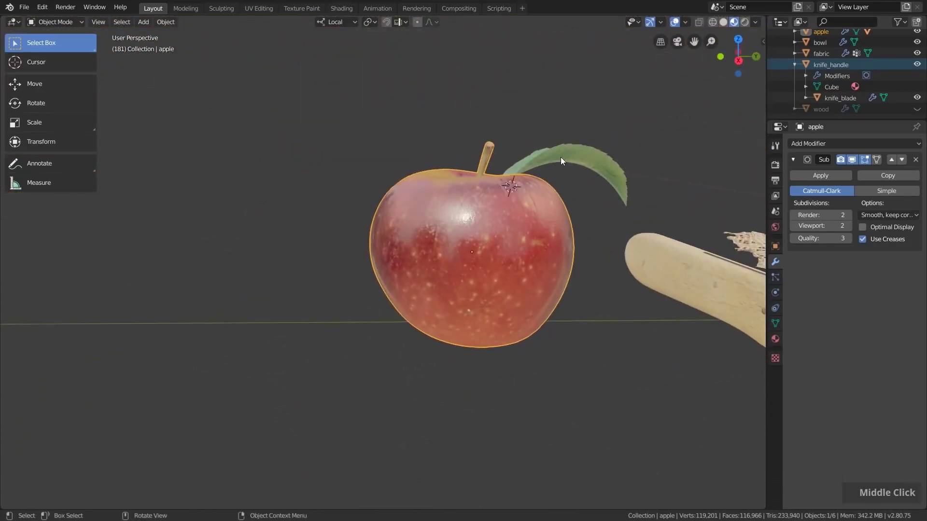
Move and rotate the leaf so its stalk meets the reshaped apple next to the stem.
left_click(556, 158)
scroll(554, 159, "up", 5)
key("g")
left_click(557, 225)
middle_click_drag(557, 225, 535, 231)
key("r")
left_click(672, 220)
key("g")
left_click(524, 214)
Deselect everything and make the wood table visible again.
scroll(535, 230, "down", 5)
key("a")
key("a")
left_click(916, 109)
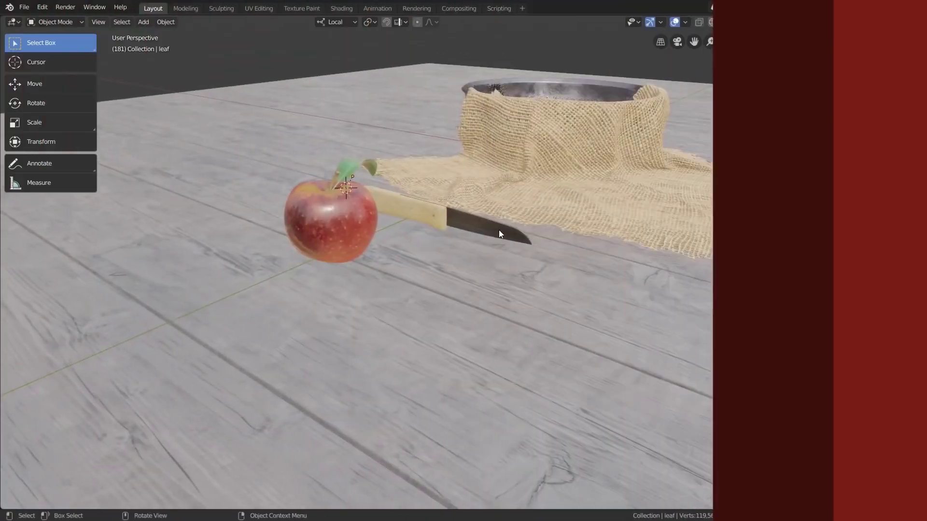
Duplicate the apple without its leaf and place the copy about 14.1 cm away along X.
middle_click_drag(346, 227, 432, 221)
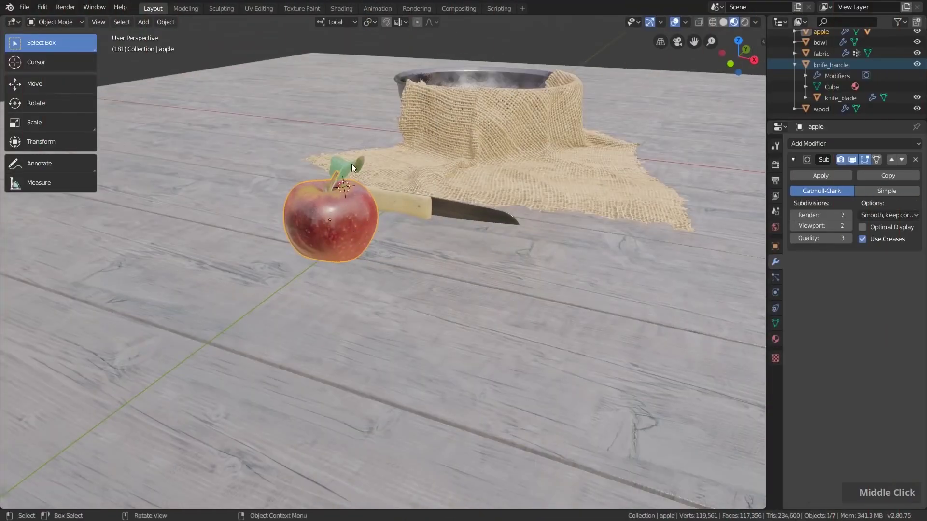
key("shift+d")
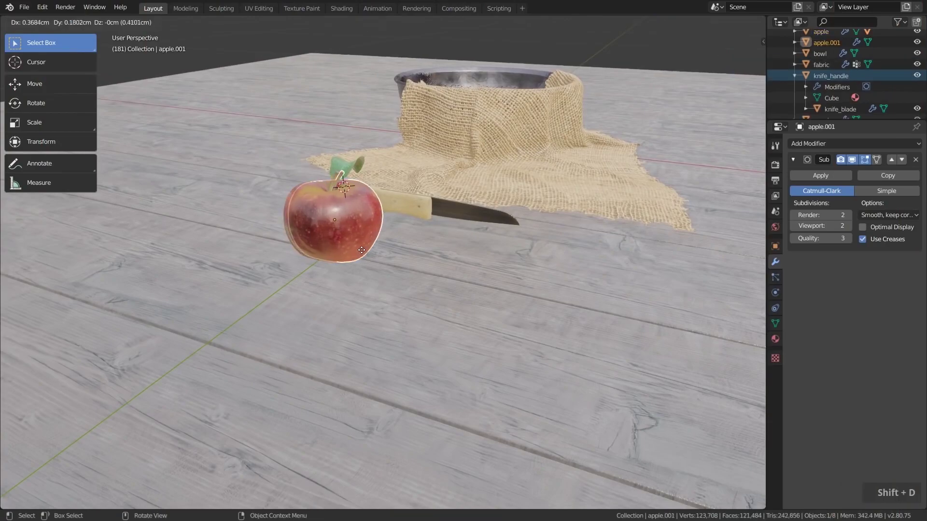
key("x")
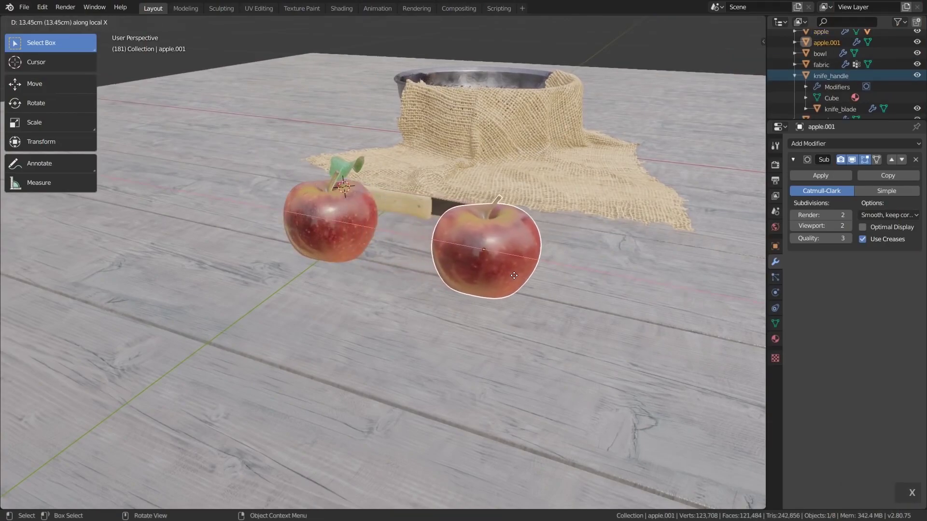
left_click(519, 277)
In Edit Mode, select the duplicated apple's whole stem as linked geometry and delete it.
scroll(516, 227, "up", 2)
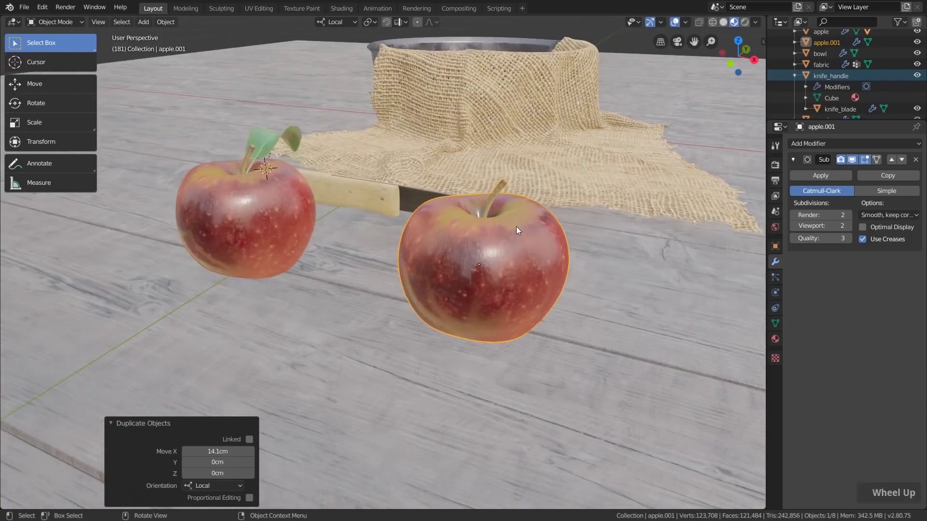
middle_click_drag(517, 226, 521, 263)
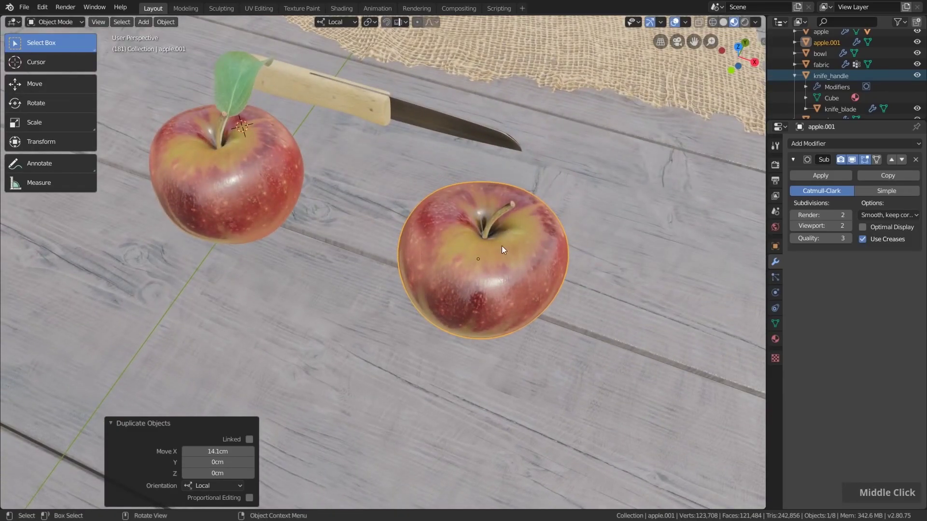
key("Tab")
left_click(568, 163)
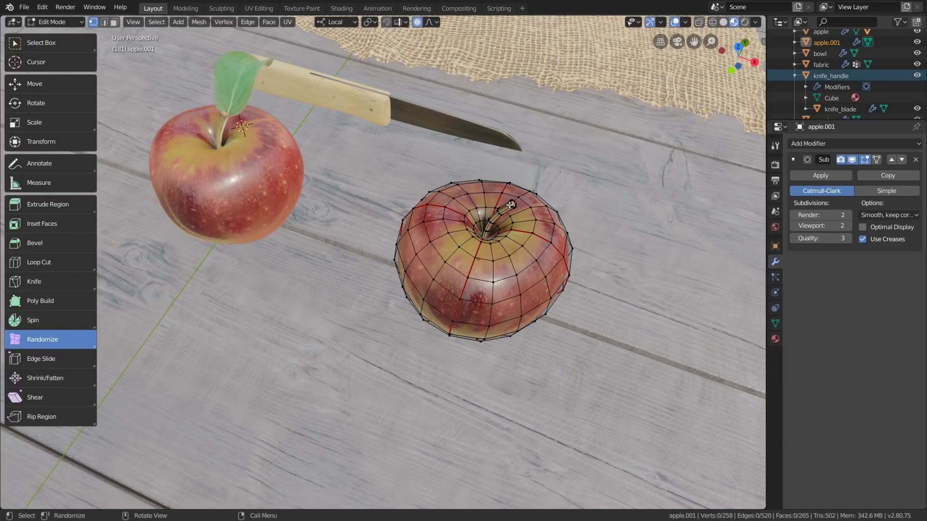
key("l")
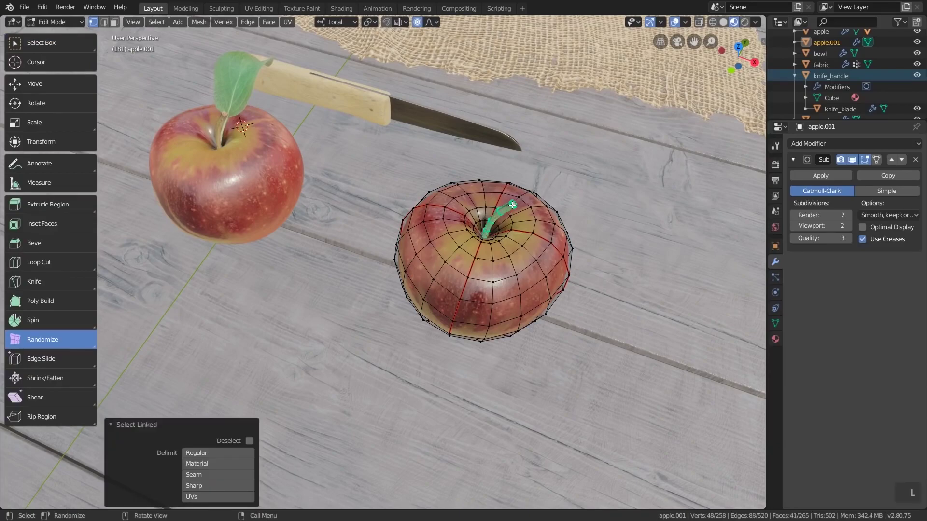
key("x")
left_click(475, 207)
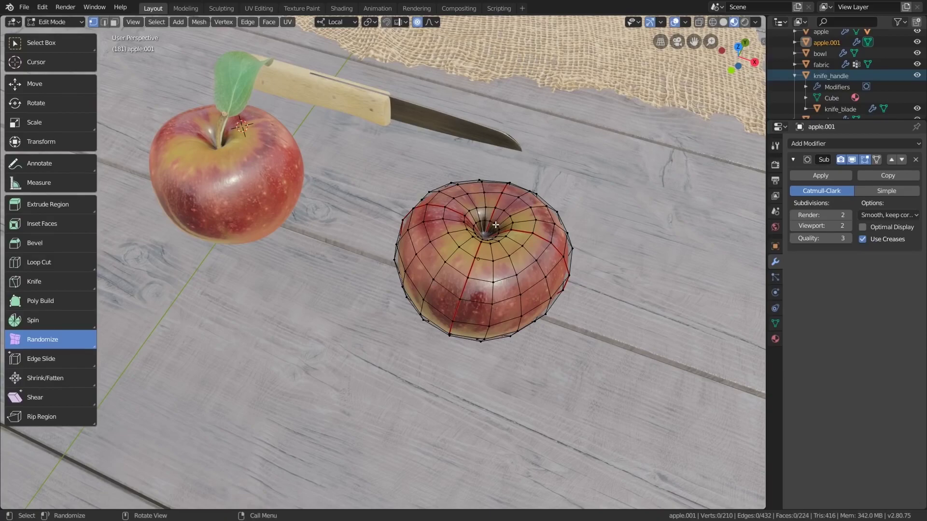
In solid shading with edge selection, rip the duplicated apple in half along two opposite vertical seam loops, leaving the split edges in place.
left_click(473, 268, "alt")
middle_click_drag(473, 268, 462, 266)
scroll(463, 266, "up", 3)
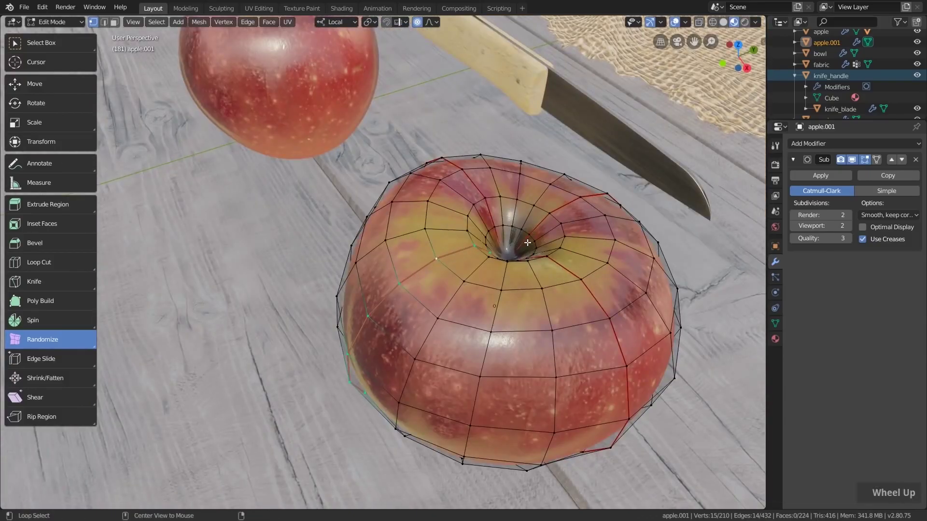
left_click(539, 225, "alt+shift")
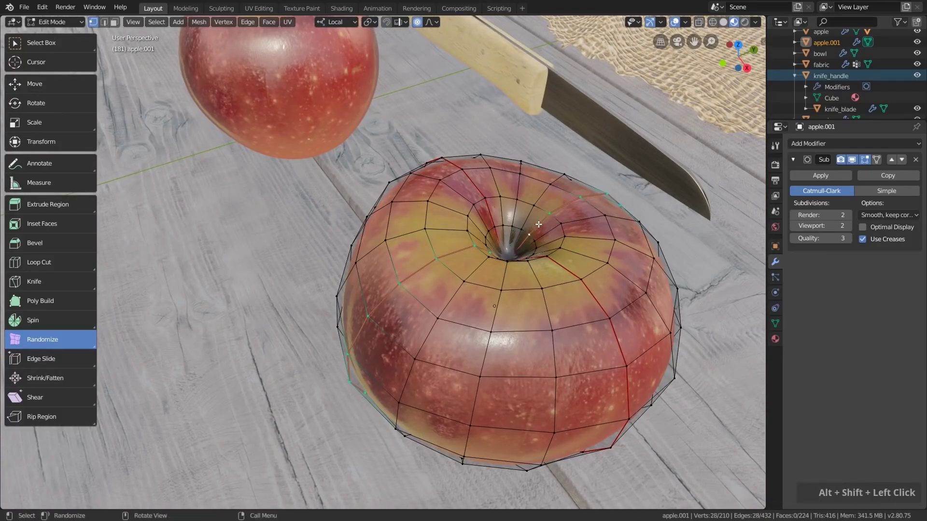
middle_click_drag(538, 225, 529, 267)
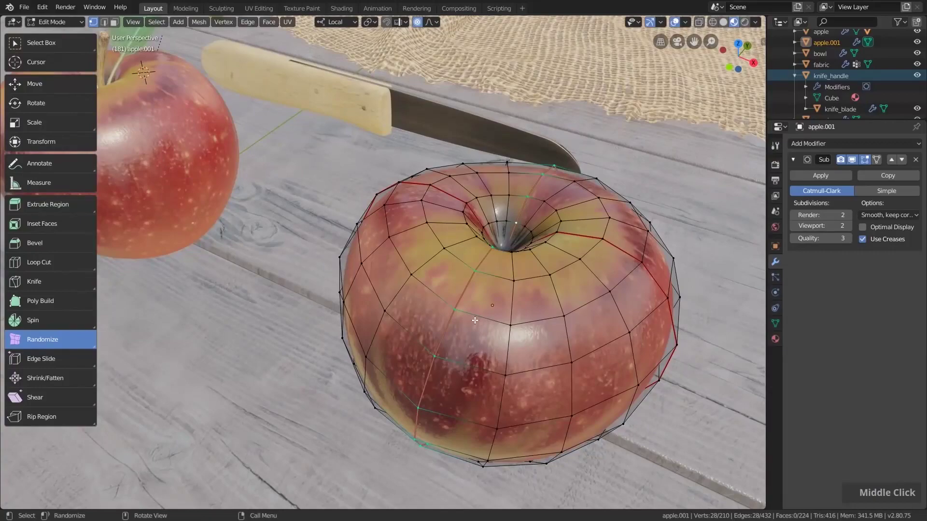
left_click(723, 21)
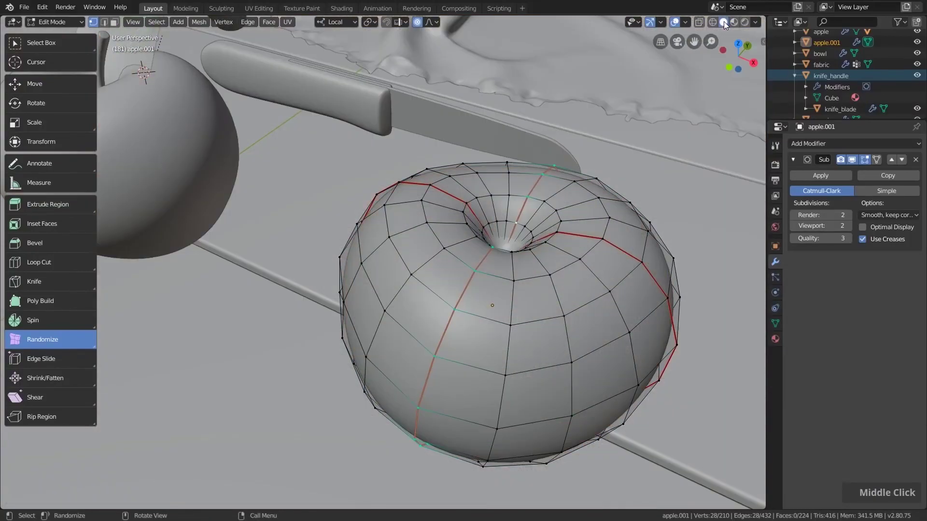
scroll(590, 205, "down", 3)
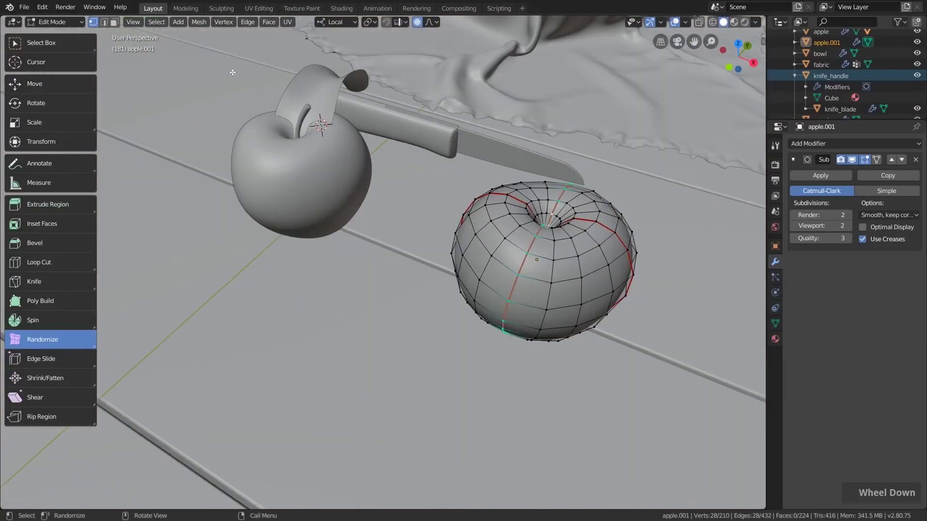
left_click(103, 21)
middle_click_drag(557, 212, 503, 224, "shift")
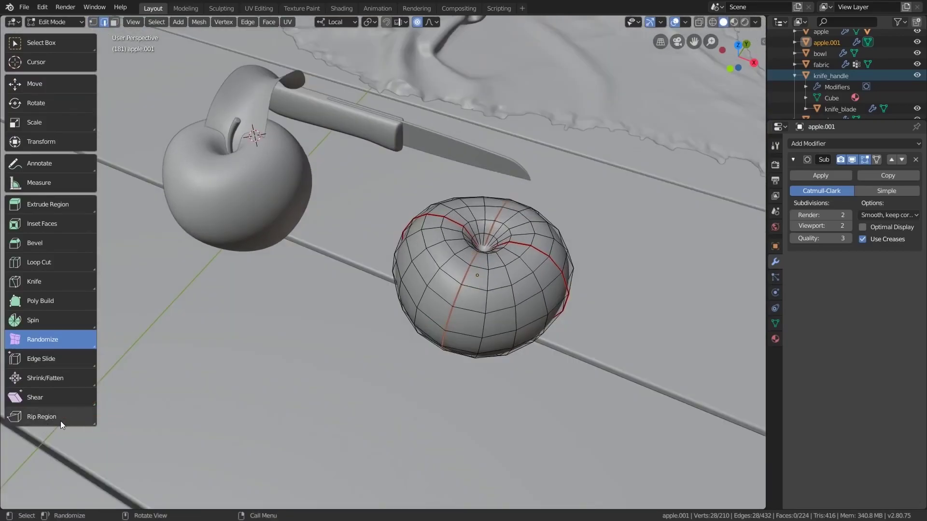
left_click(48, 45)
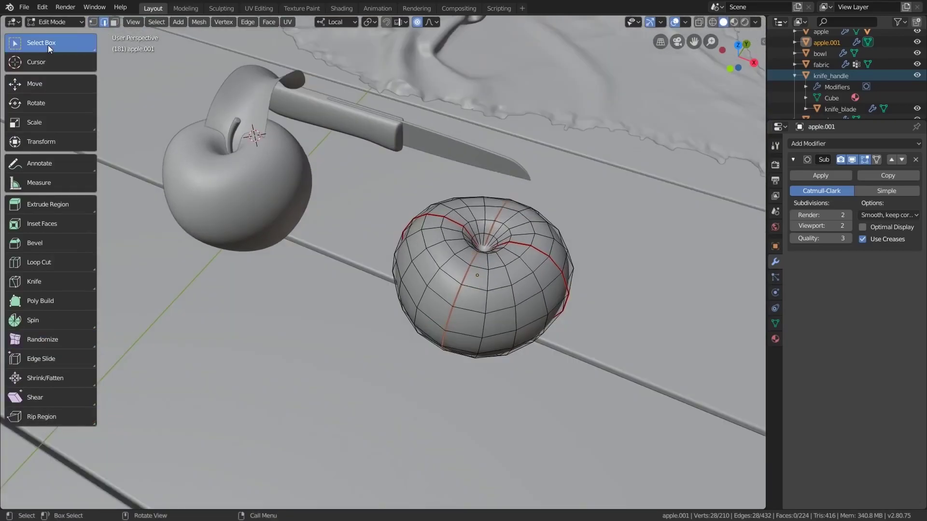
key("v")
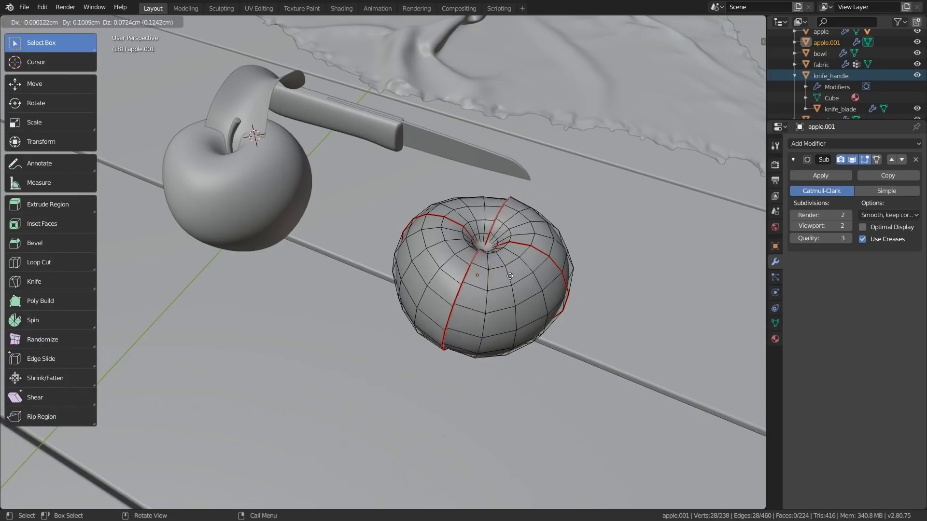
right_click(516, 278)
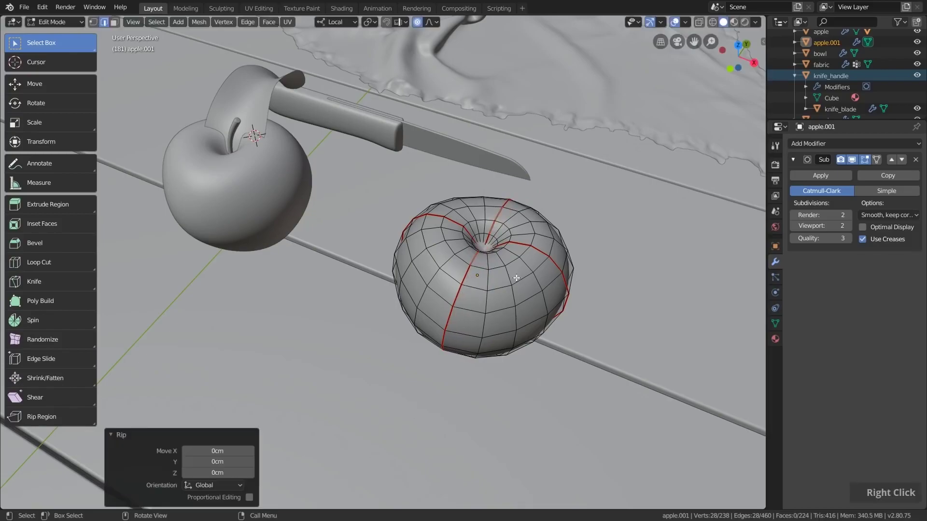
Select one ripped apple half as linked geometry, separate it into its own object, and return to Object Mode.
middle_click_drag(517, 278, 564, 226)
left_click(616, 181)
scroll(528, 262, "up", 3)
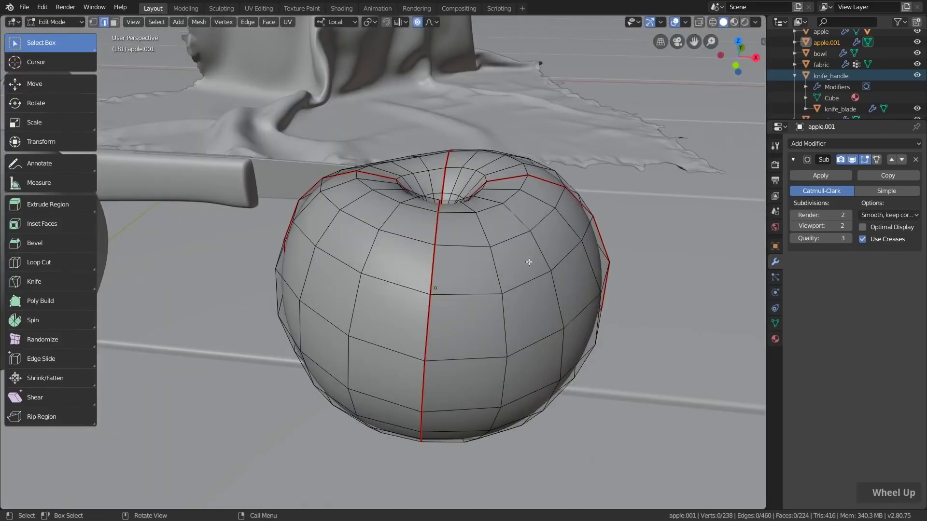
key("l")
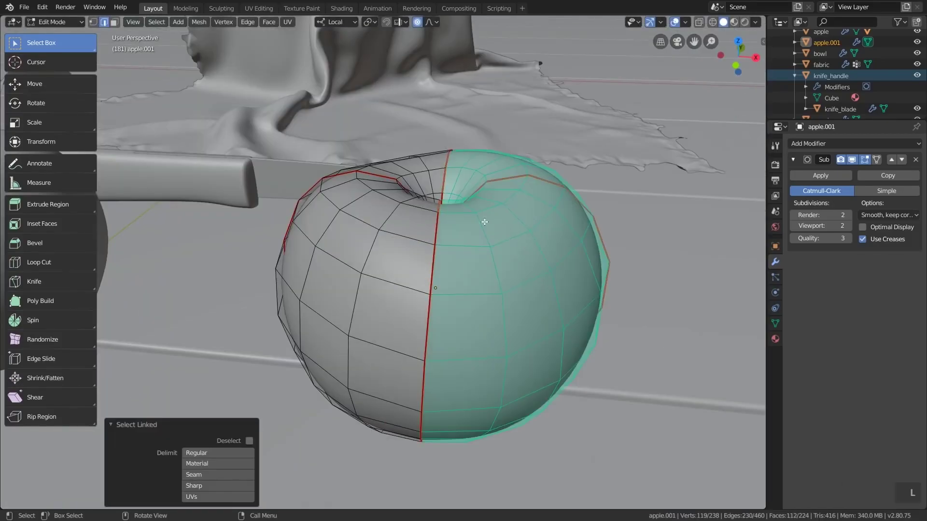
right_click(484, 237)
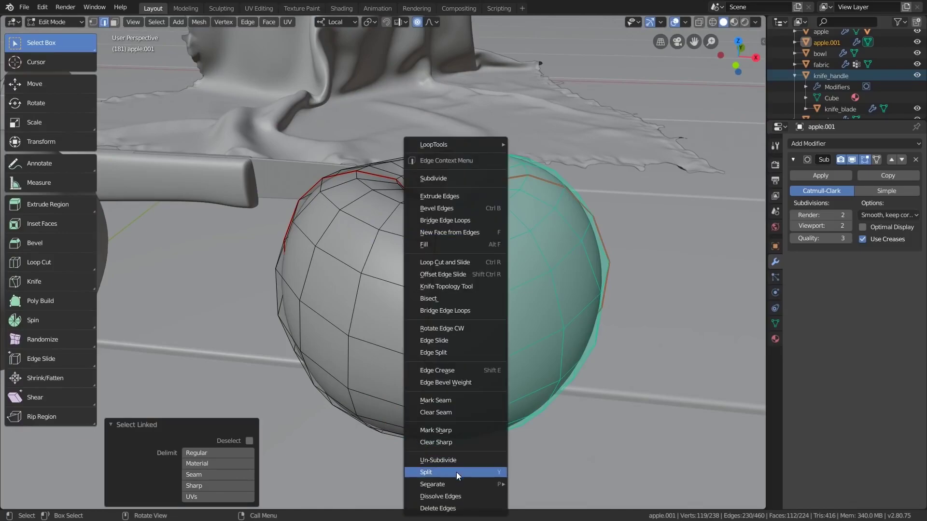
mouse_move(441, 485)
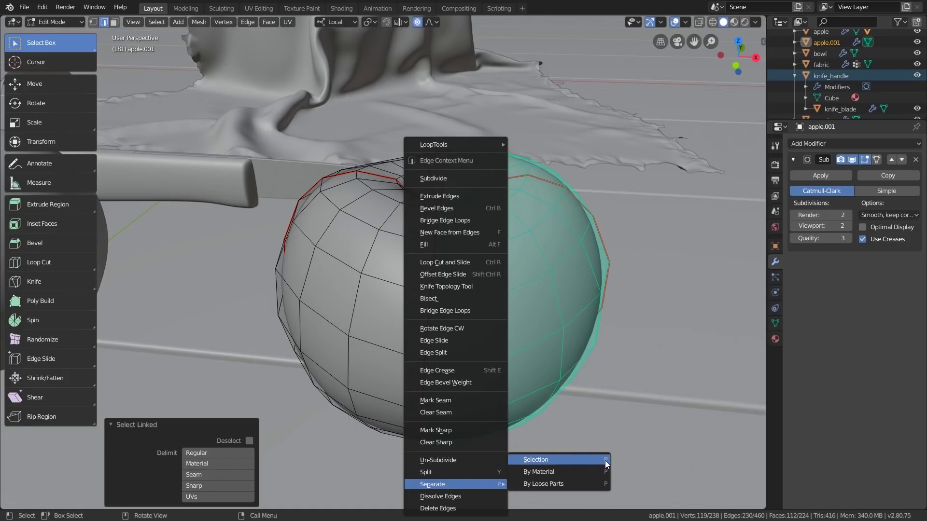
left_click(548, 461)
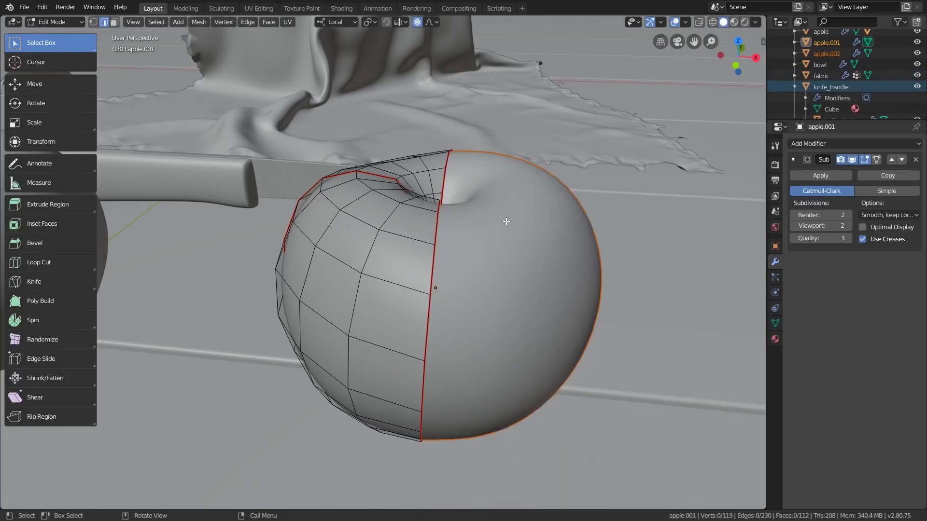
key("Tab")
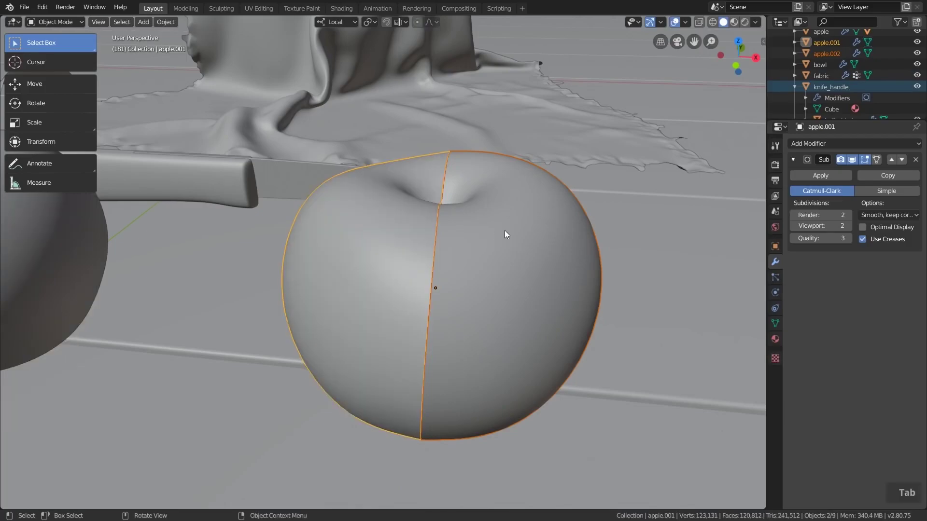
Rename the two separated apple halves apple_cut_1 and apple_cut_2.
scroll(855, 67, "up", 2)
left_click(826, 72)
double_click(825, 62)
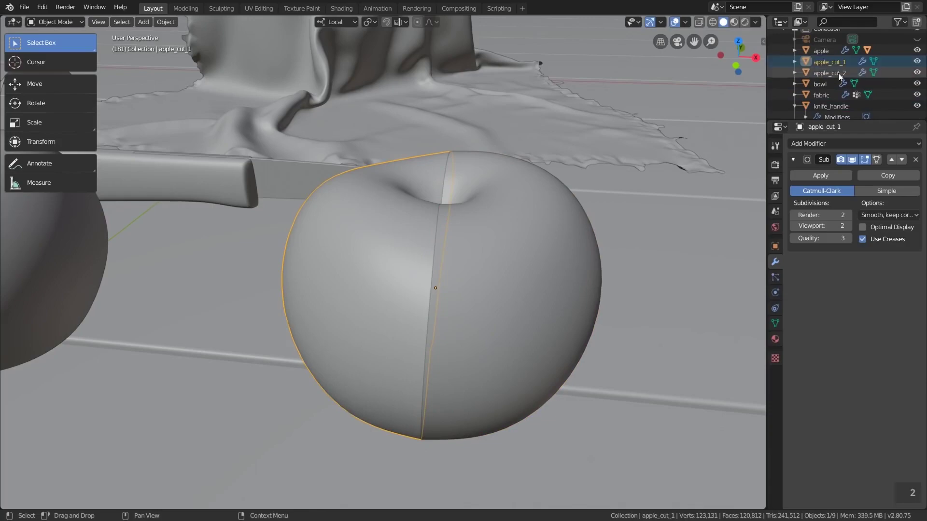
Move apple_cut_2 away from the other half, 3.46 cm along its local X axis.
left_click(822, 73)
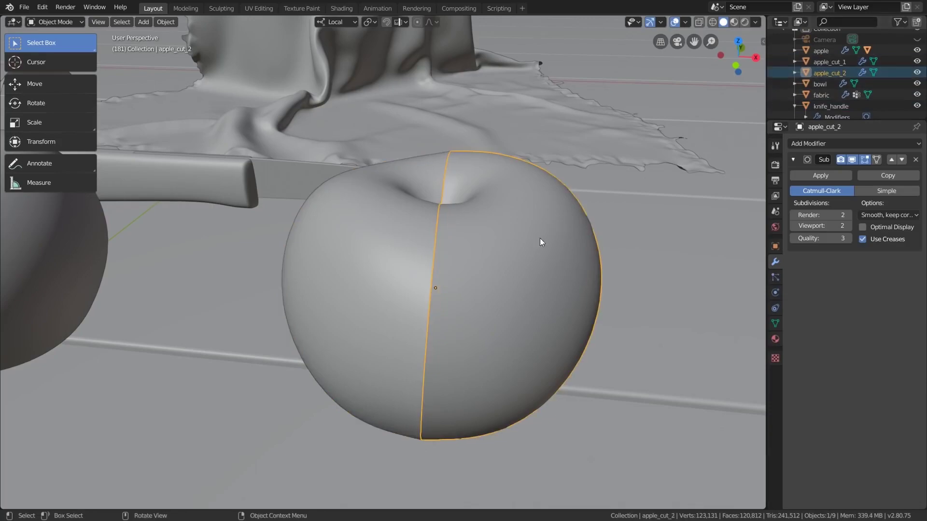
key("g")
key("y")
key("x")
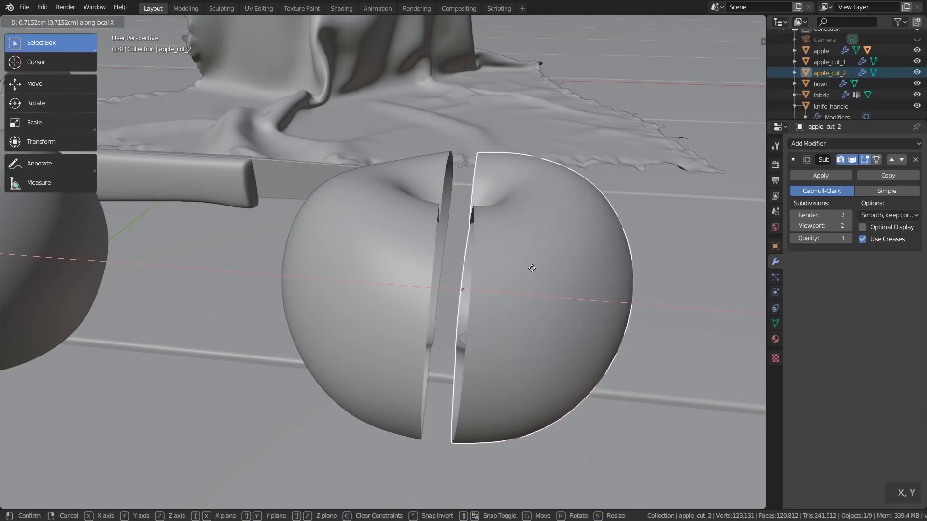
left_click(636, 271)
Rotate apple_cut_2 by 90° around its local Y axis so its cut side faces up.
middle_click_drag(637, 271, 636, 283, "shift")
key("r")
key("x")
type("y")
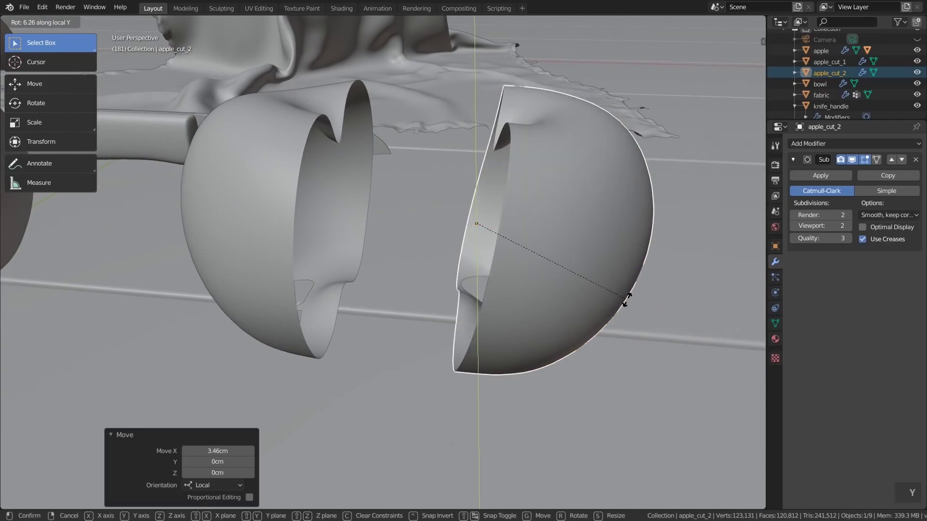
type("90")
key("Return")
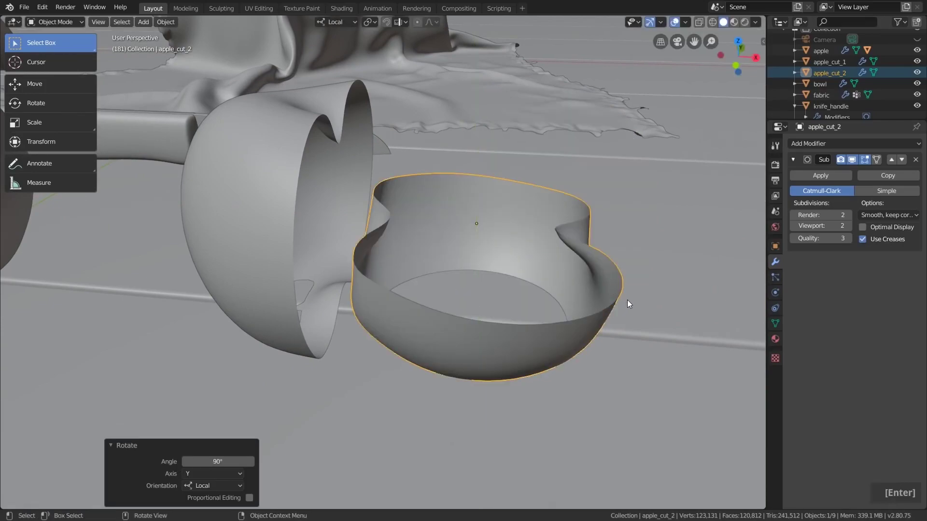
Move apple_cut_1 -2.99 cm along its local X axis.
middle_click_drag(451, 289, 473, 294, "shift")
left_click(453, 232)
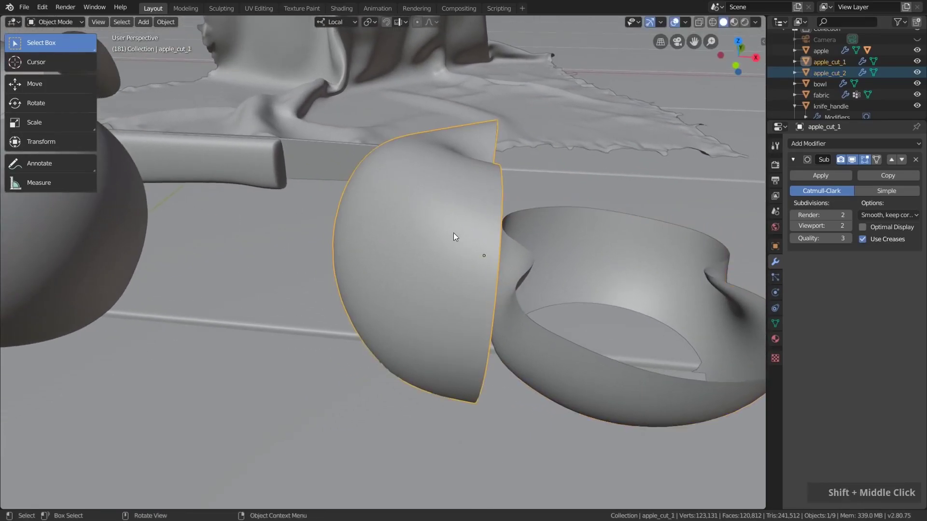
key("g")
key("y")
key("x")
left_click(502, 323)
Rotate apple_cut_1 by -90° around its local Y axis so its cut side faces up.
type("ry")
type("90")
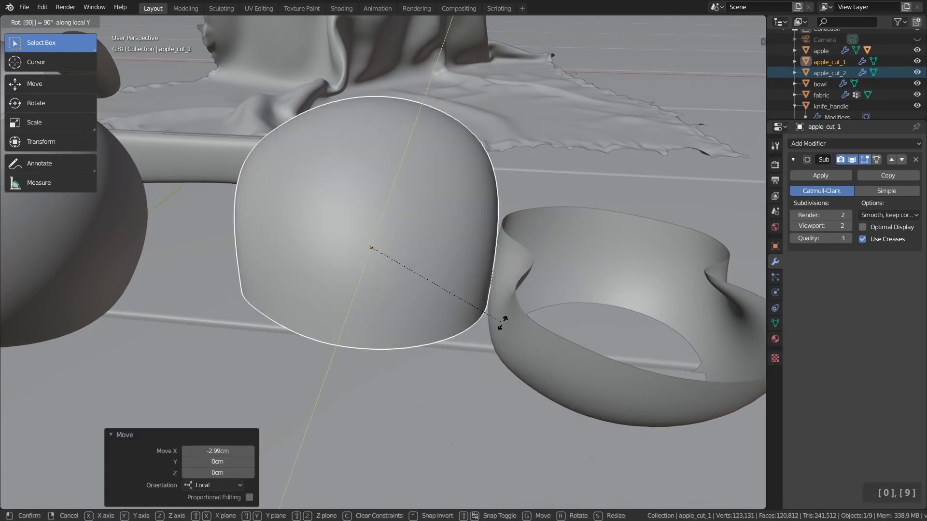
key("minus")
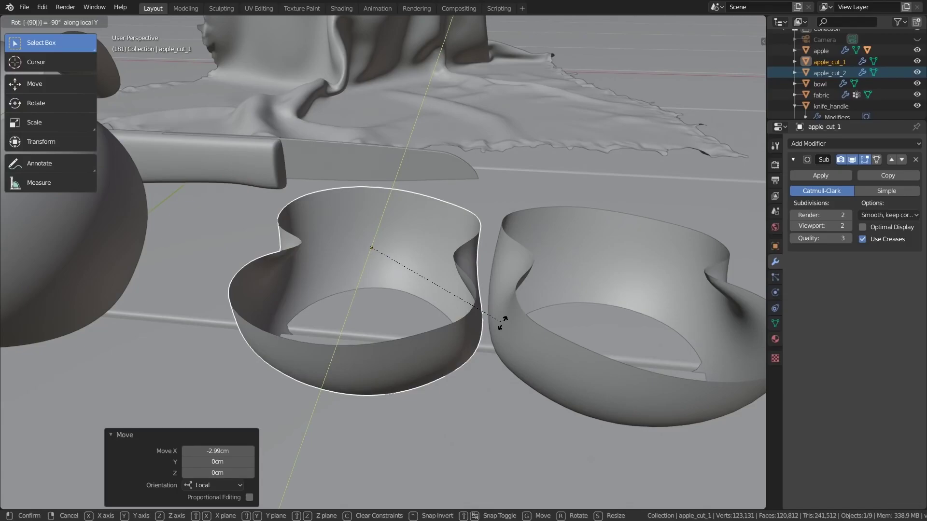
key("Return")
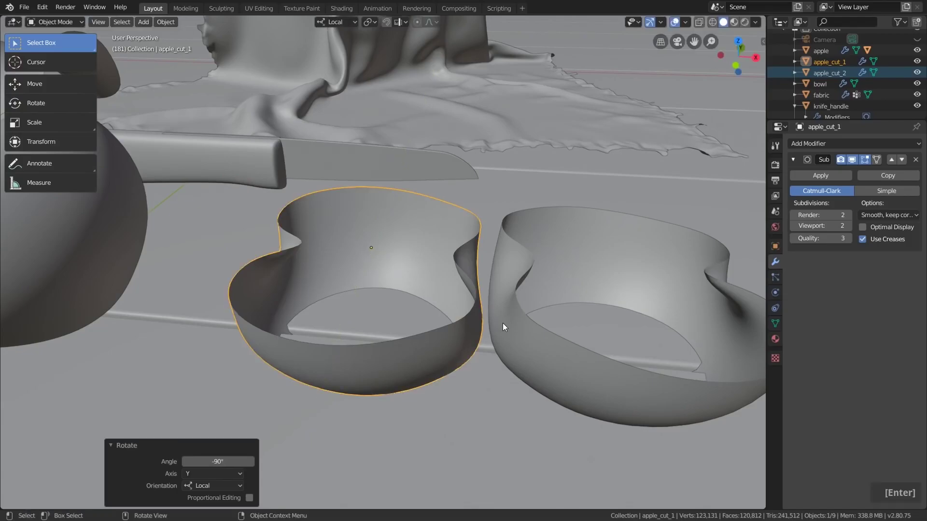
Select both apple halves and raise them together above the table, about 0.83 cm in Z.
left_click(496, 289, "shift")
key("g")
left_click(511, 291)
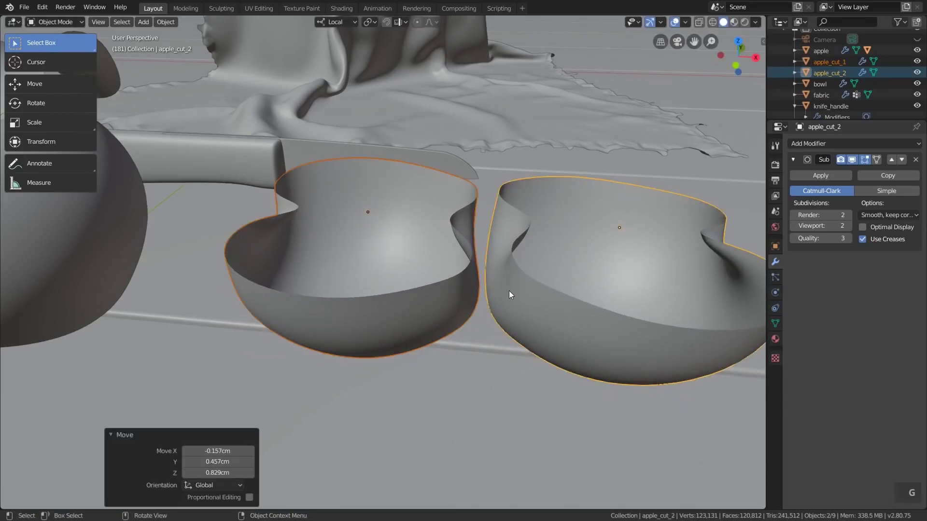
Enter Edit Mode on both apple halves together and select the open rim loop of apple_cut_1 in vertex selection.
scroll(509, 291, "down", 4)
middle_click_drag(523, 274, 369, 283, "shift")
left_click(519, 291)
scroll(434, 277, "up", 3)
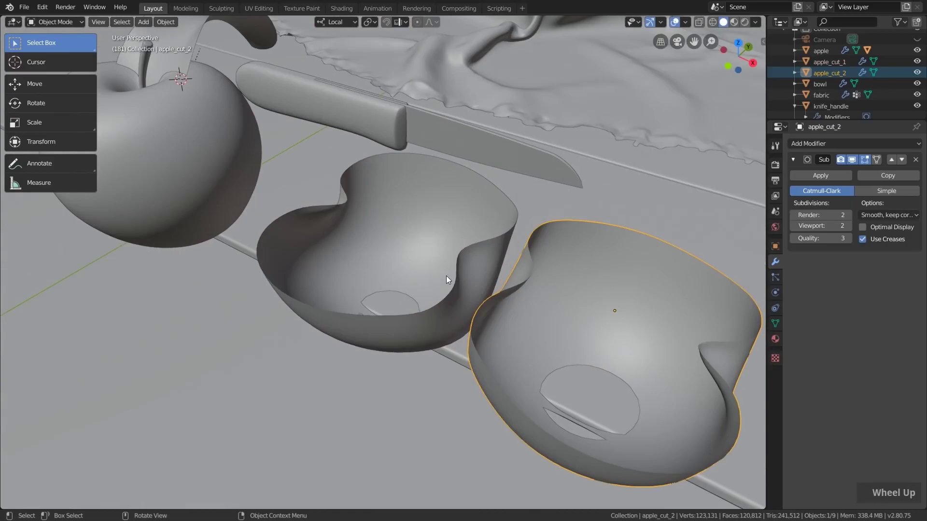
left_click(480, 260, "shift")
middle_click_drag(540, 308, 524, 296, "shift")
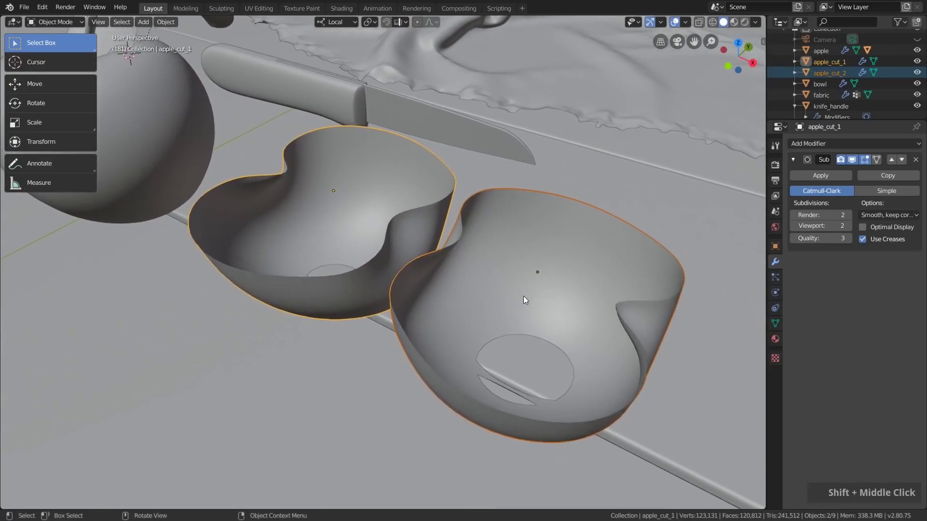
key("Tab")
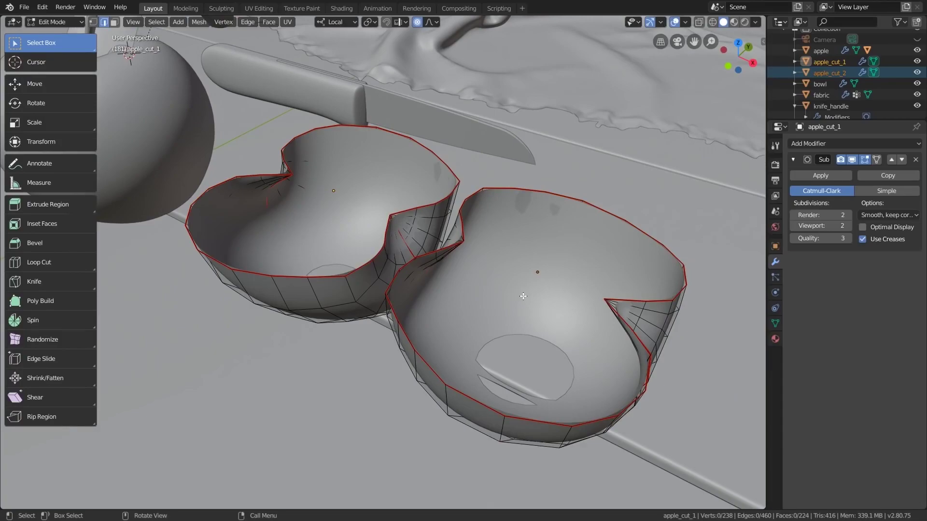
left_click(93, 22)
left_click(357, 271, "alt")
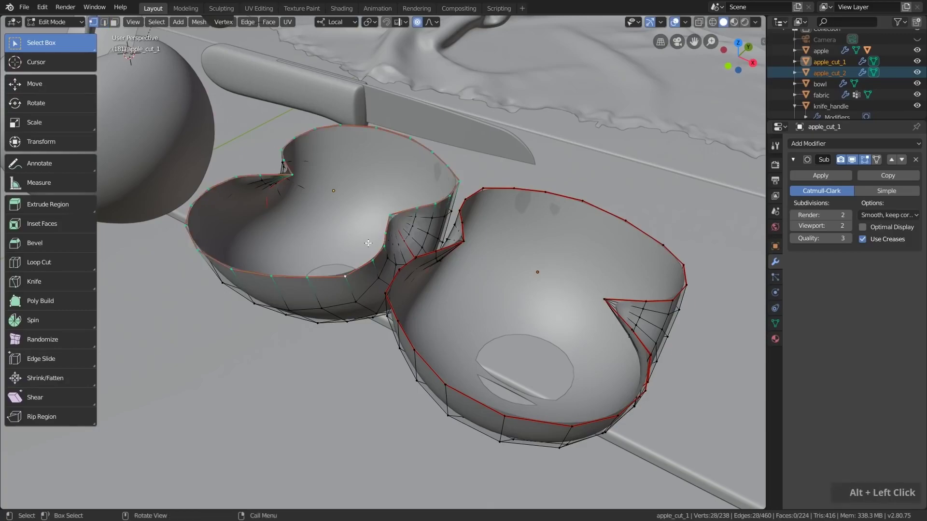
Try closing the selected rim of apple_cut_1 with a single face, inspect the shading, and undo it.
key("f")
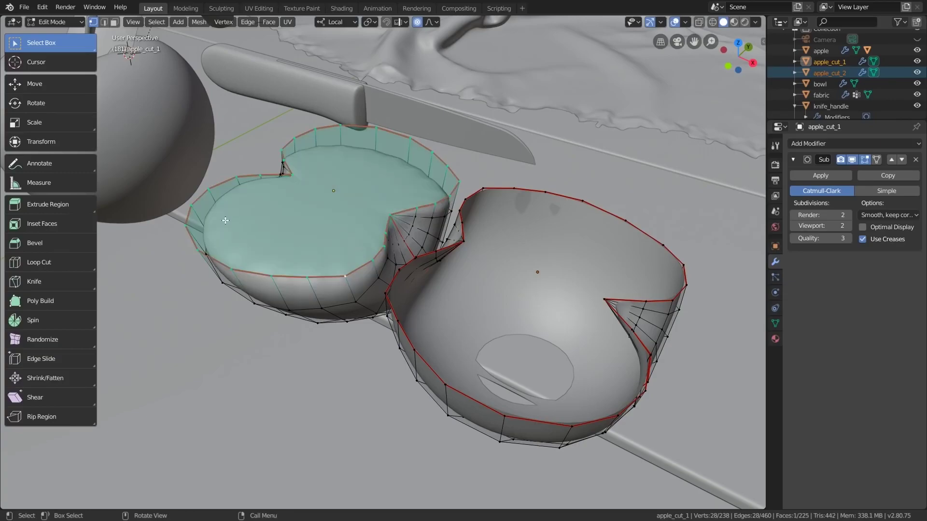
middle_click_drag(284, 200, 360, 129)
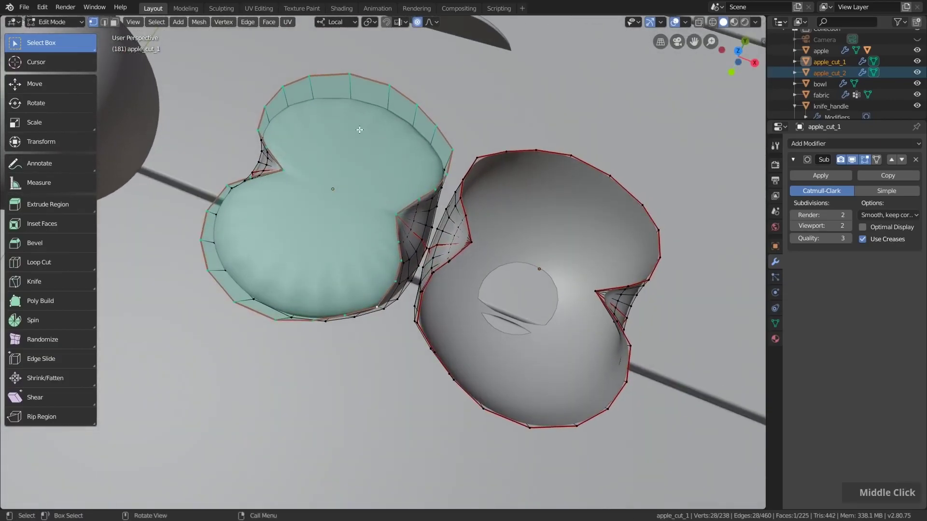
middle_click_drag(344, 266, 337, 283, "ctrl")
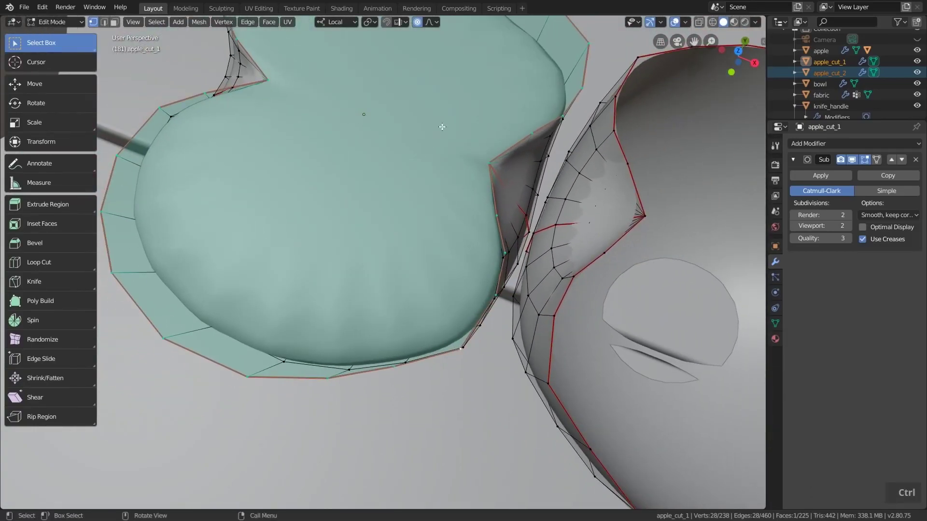
mouse_move(398, 246)
middle_mouse_down()
mouse_move(387, 197)
mouse_move(394, 244)
middle_mouse_up()
key("ctrl+z")
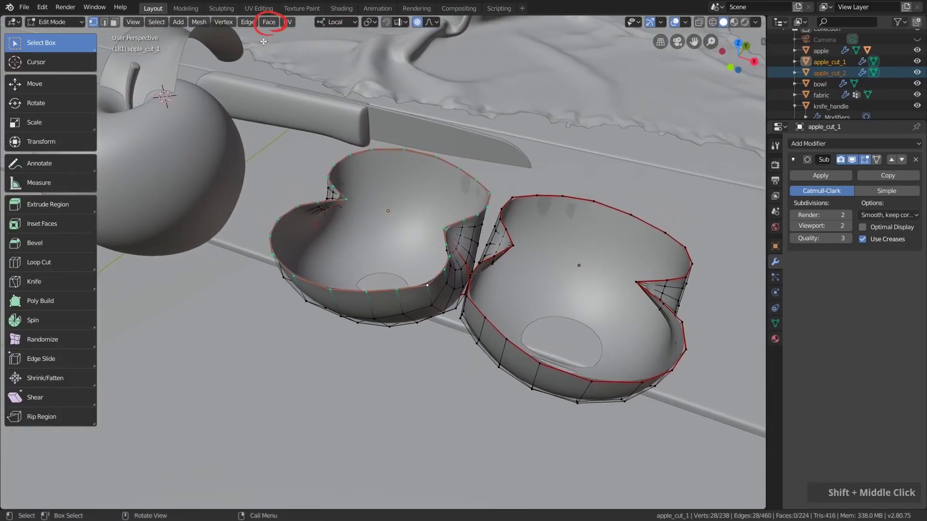
Close the selected rim of apple_cut_1 with Grid Fill and check the grid's flow over the cut surface.
left_click(268, 22)
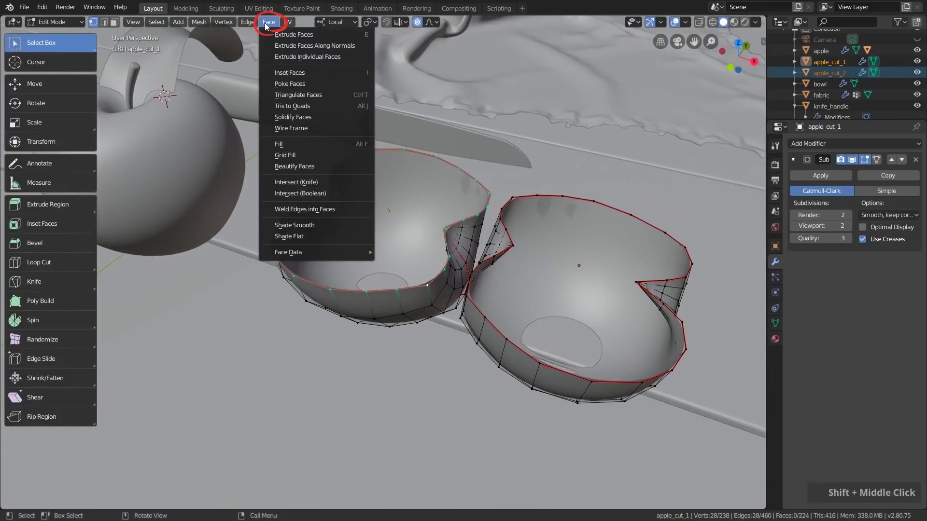
left_click(291, 156)
middle_click_drag(296, 157, 364, 257)
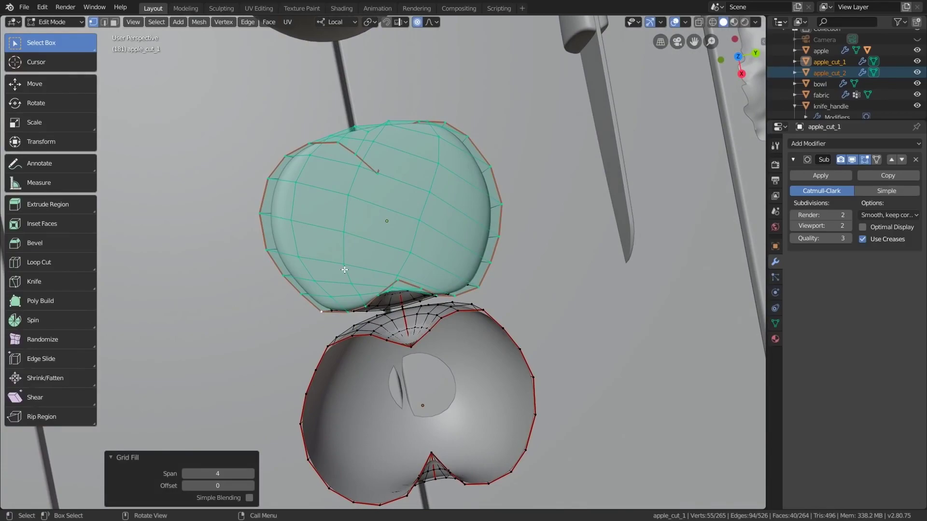
Set the Grid Fill on apple_cut_1's cut face to a span of 6 and an offset of 1.
left_click(251, 473)
left_click(250, 473)
left_click(251, 486)
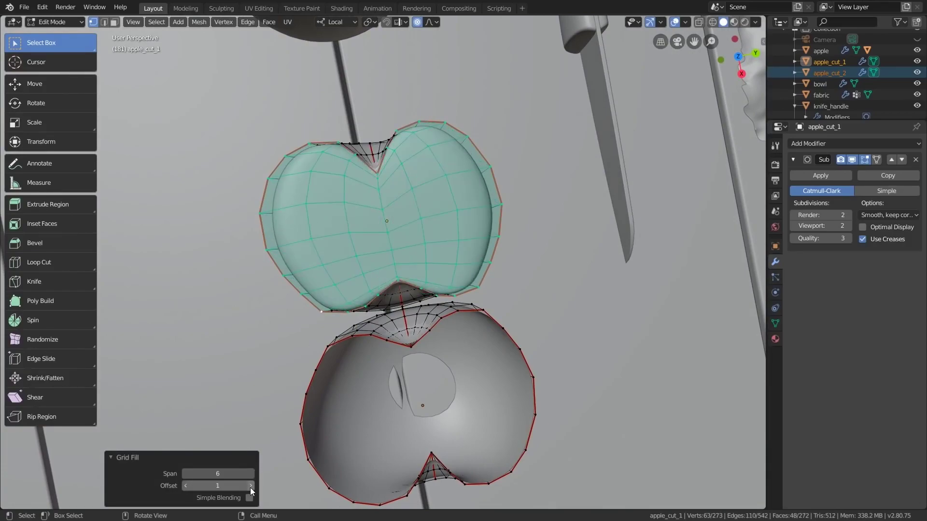
Inset the filled cut face of apple_cut_1 by about 0.054 cm to hold a sharp rim.
middle_click_drag(289, 410, 361, 310)
middle_click_drag(258, 258, 217, 245)
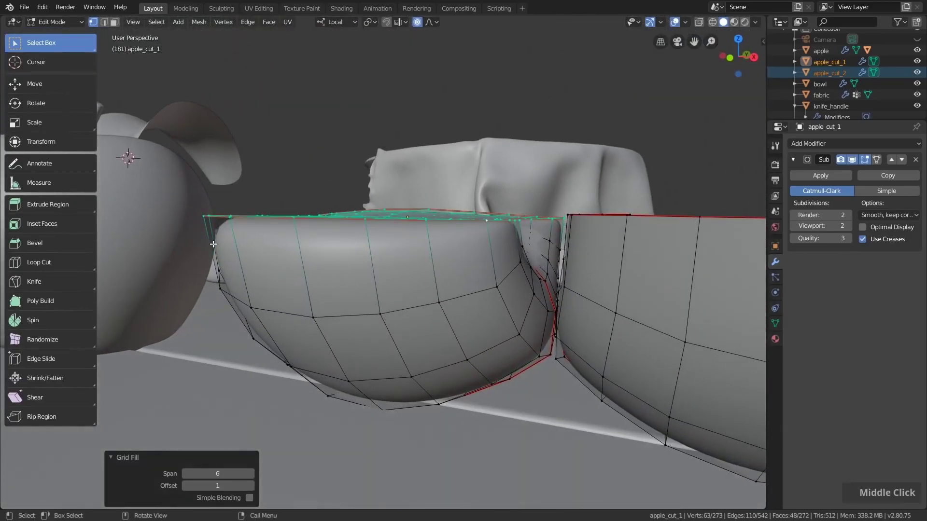
middle_click_drag(263, 223, 452, 297)
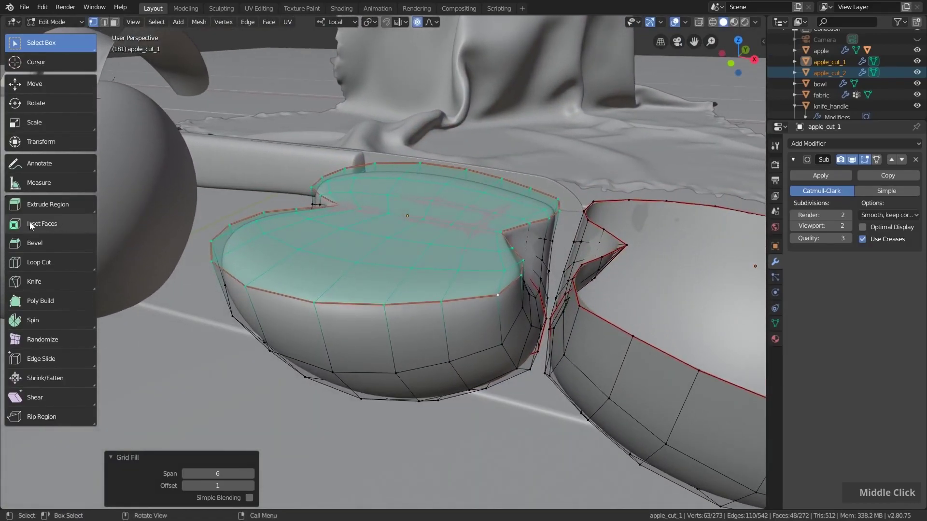
key("i")
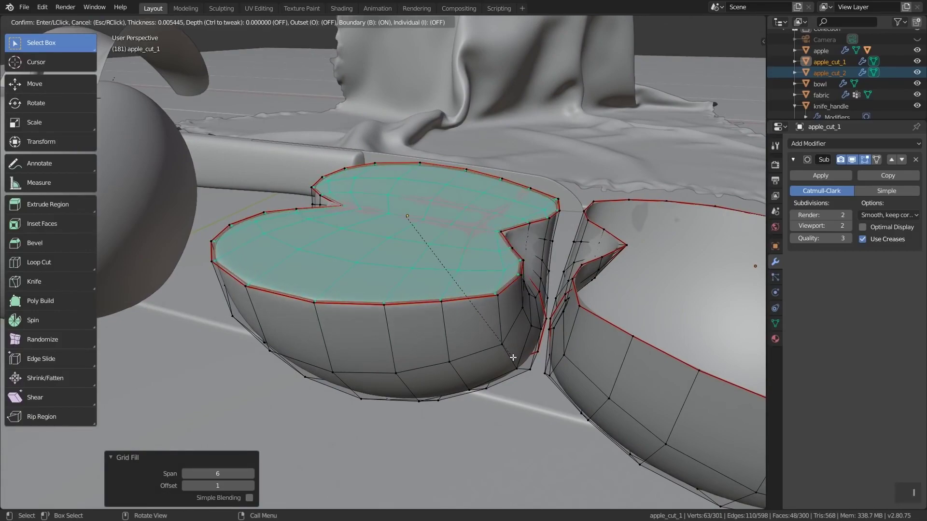
left_click(513, 357)
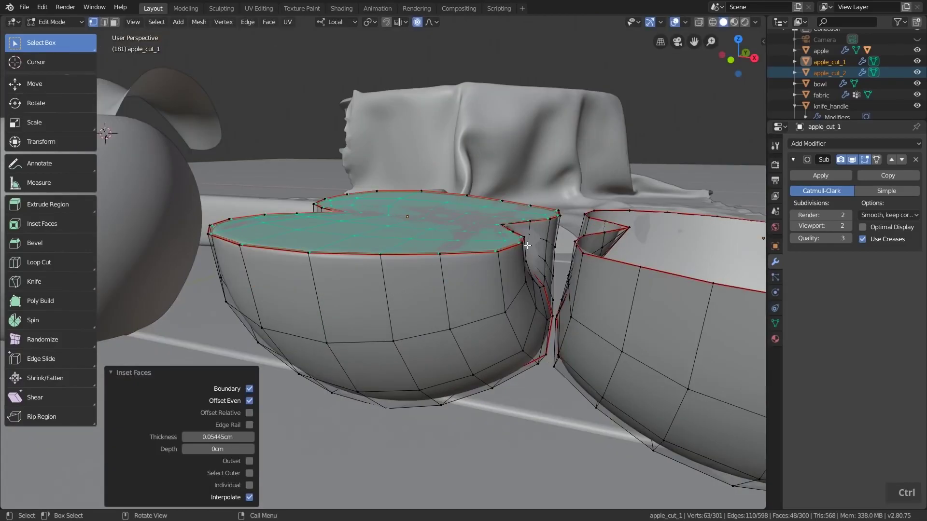
Switch to textured material shading and add a loop cut just below apple_cut_1's rim on the side away from the cloth, factor 0.899, with Correct UVs on.
left_click(734, 21)
key("ctrl+r")
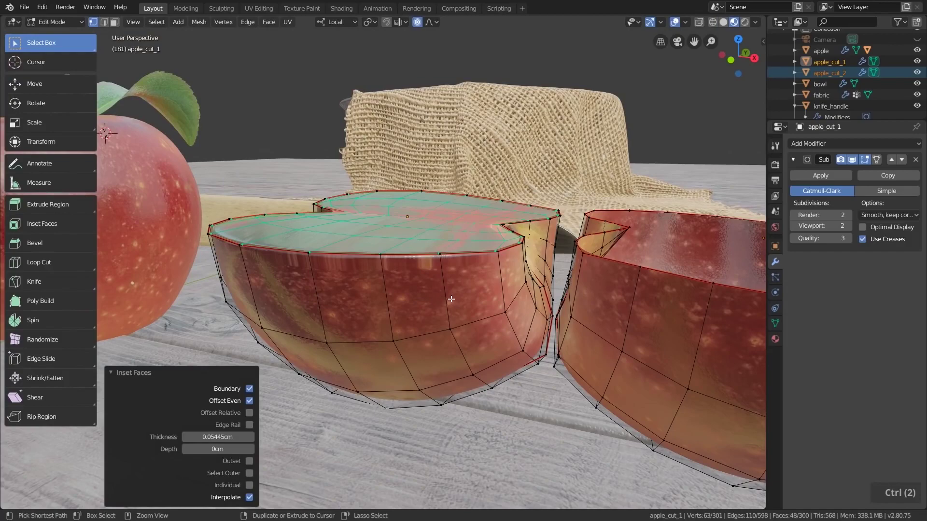
left_click(448, 300)
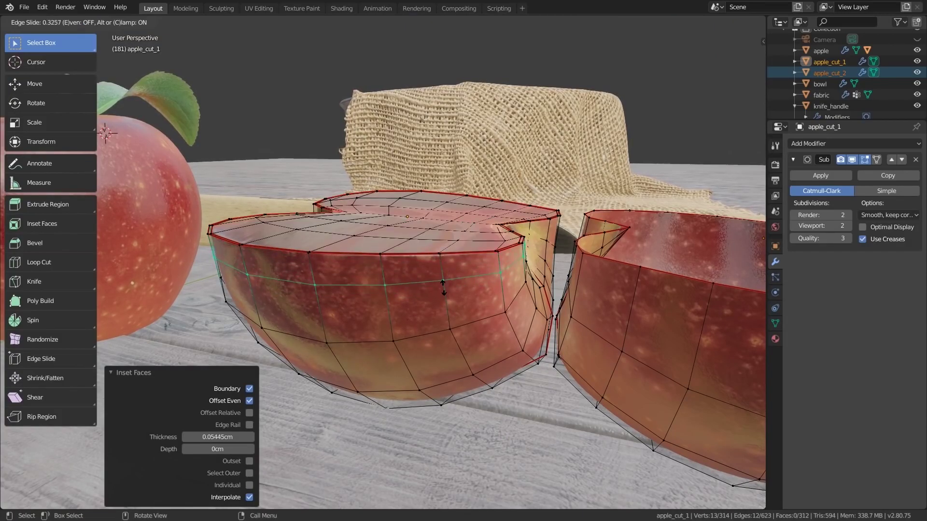
left_click(443, 266)
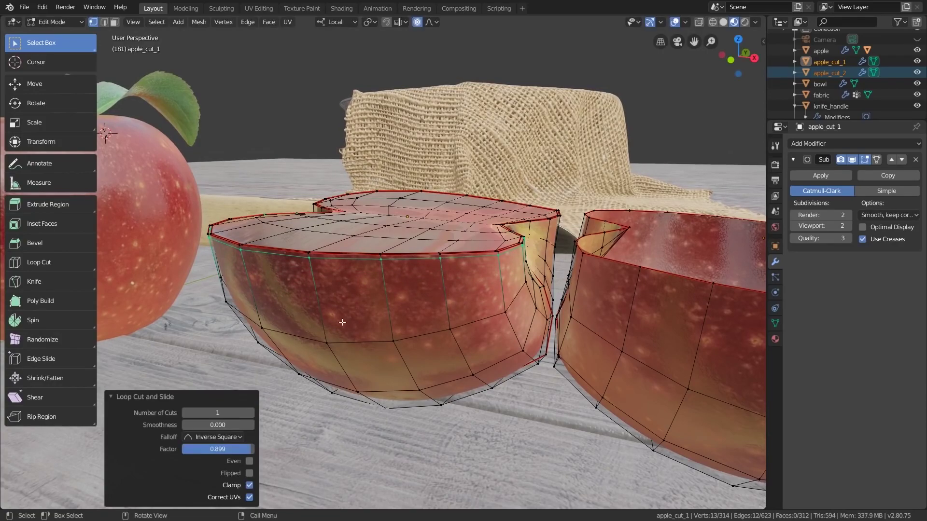
left_click(250, 497)
double_click(250, 498)
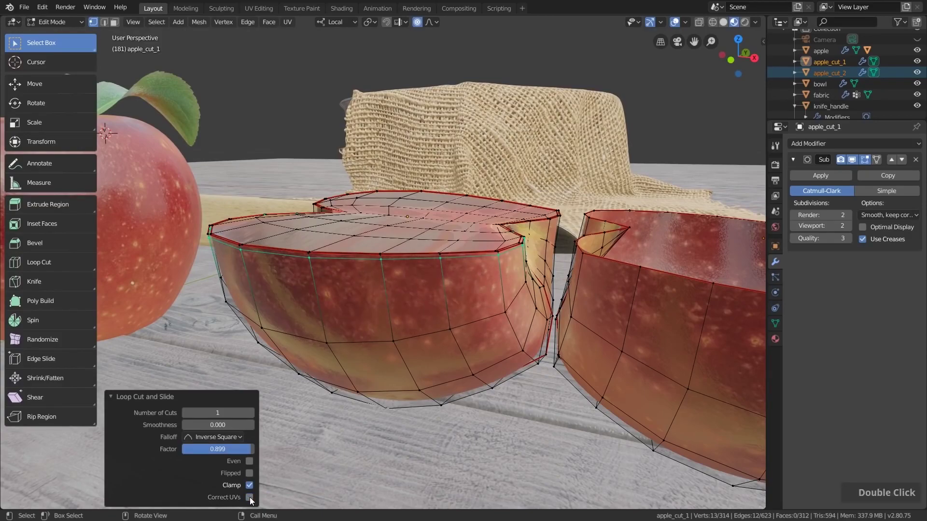
left_click(250, 498)
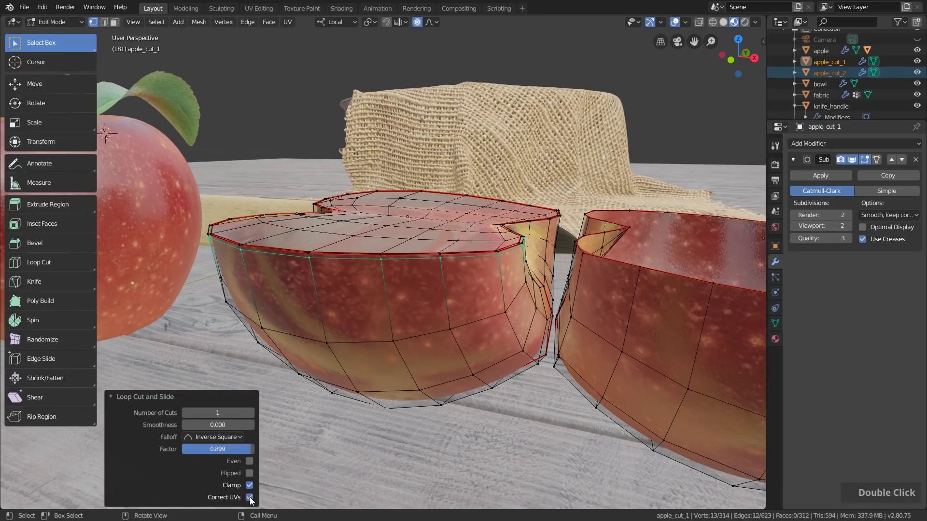
Add a loop cut just below apple_cut_1's rim on the knife-facing side, with a slide factor of -0.875.
middle_click_drag(581, 281, 410, 309)
scroll(408, 313, "down", 4)
key("ctrl+r")
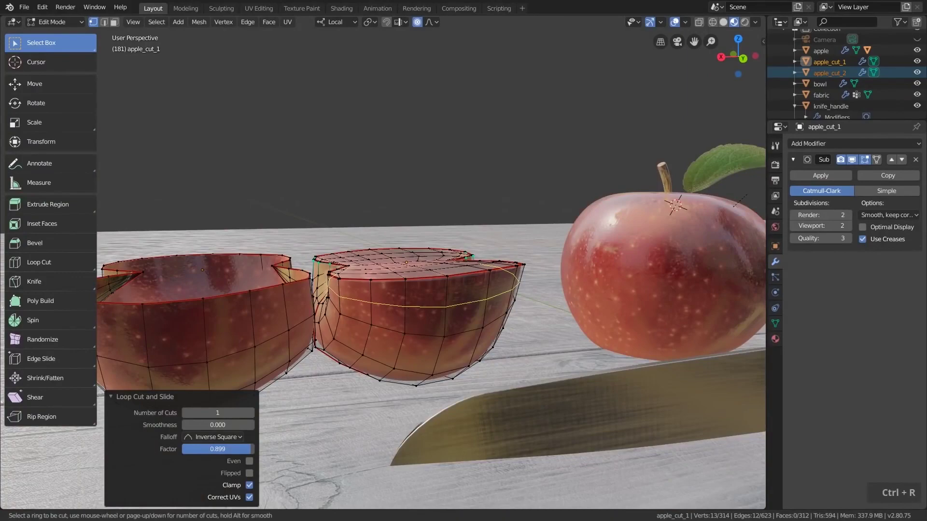
left_click(408, 311)
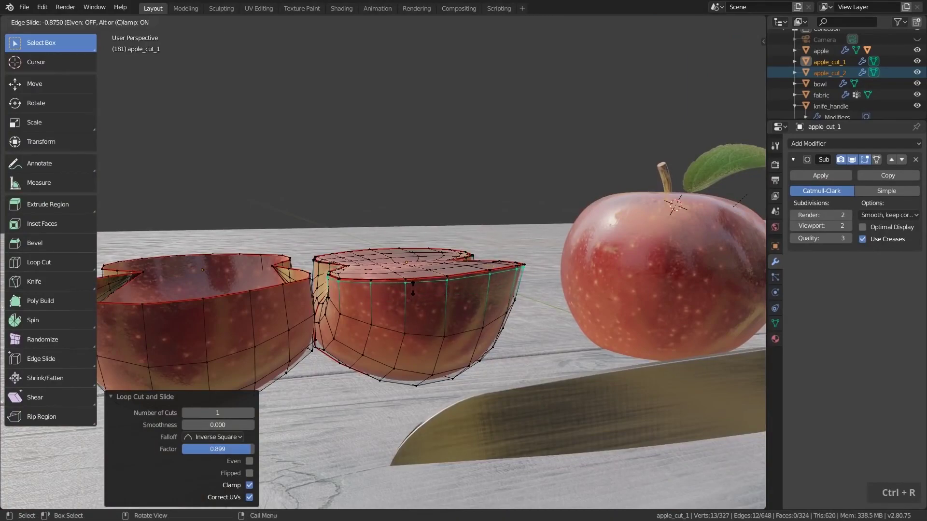
left_click(413, 290)
Select the open rim loop of apple_cut_2 and close it with Grid Fill, span 6 and offset 3.
middle_click_drag(514, 276, 389, 326, "shift")
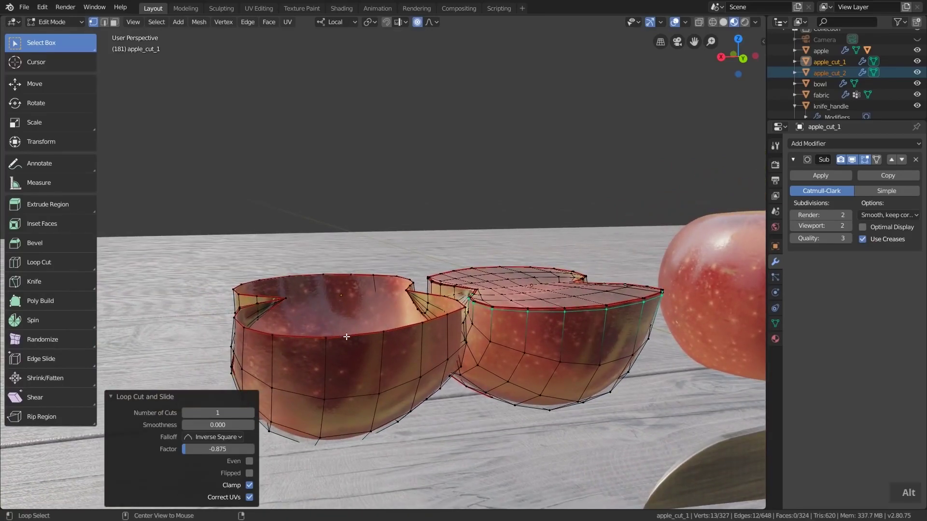
left_click(327, 341, "alt")
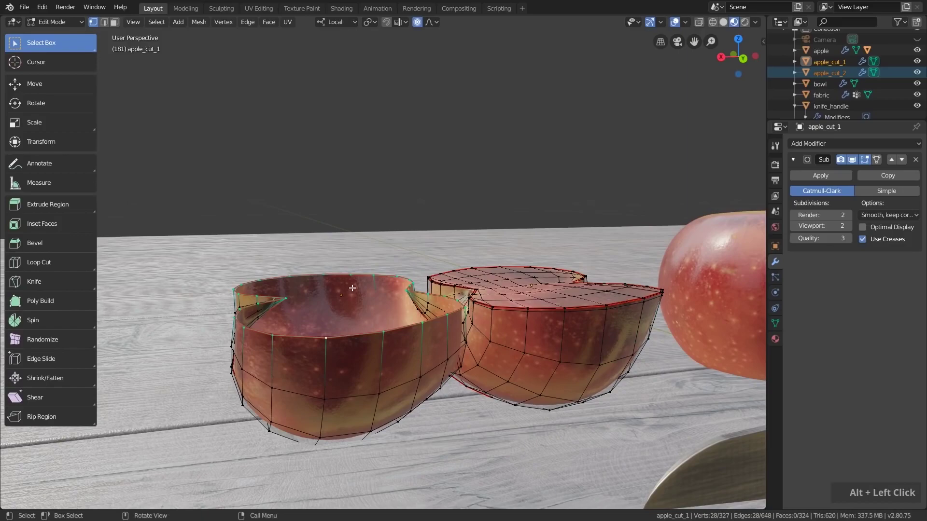
left_click(267, 24)
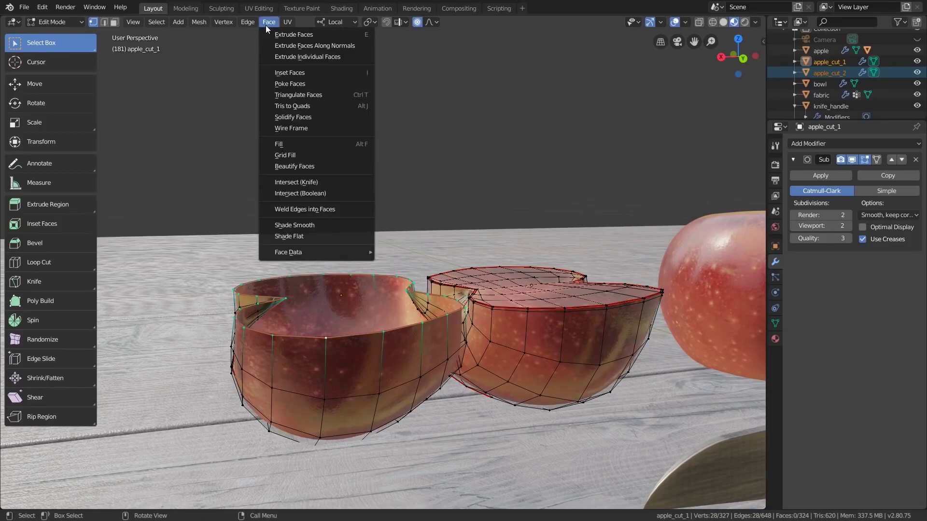
left_click(300, 155)
middle_click_drag(290, 367, 261, 431)
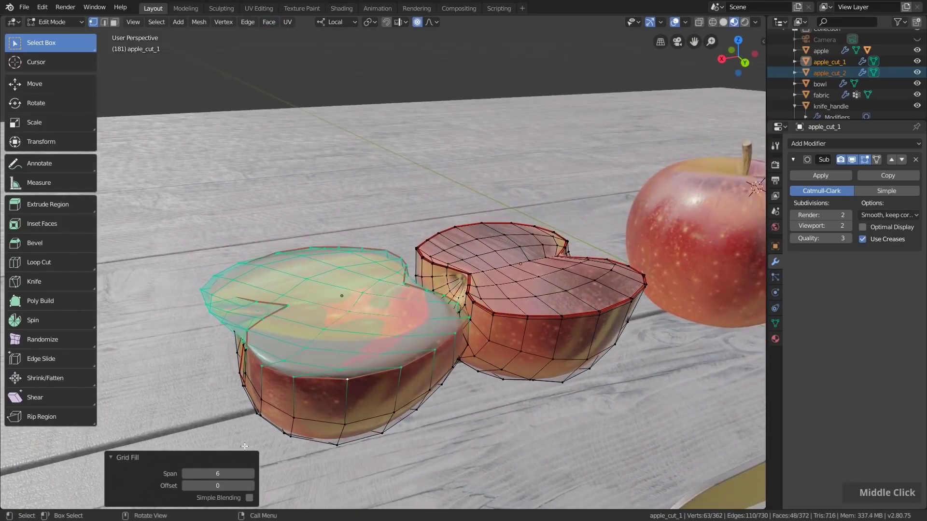
double_click(251, 485)
left_click(251, 486)
Inset the filled cut face of apple_cut_2 by about 0.04 cm.
middle_click_drag(389, 274, 399, 292)
right_click(512, 400)
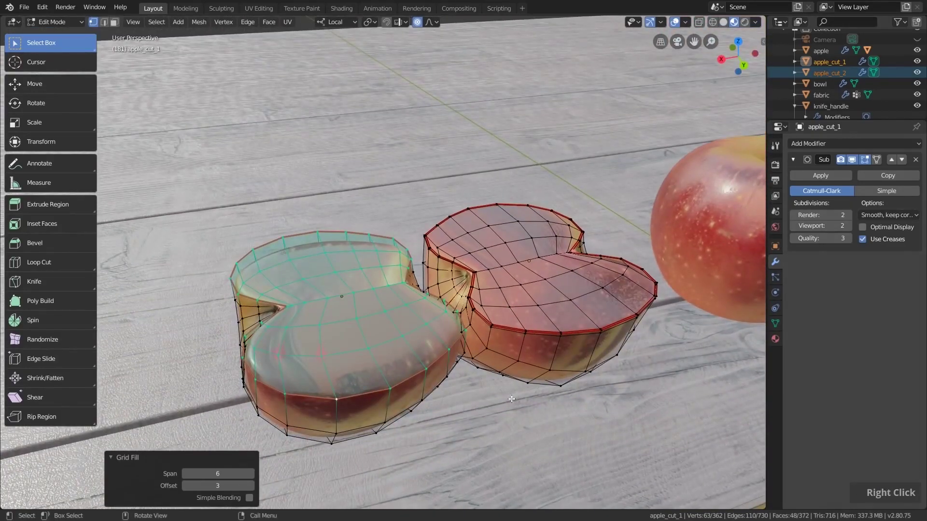
key("i")
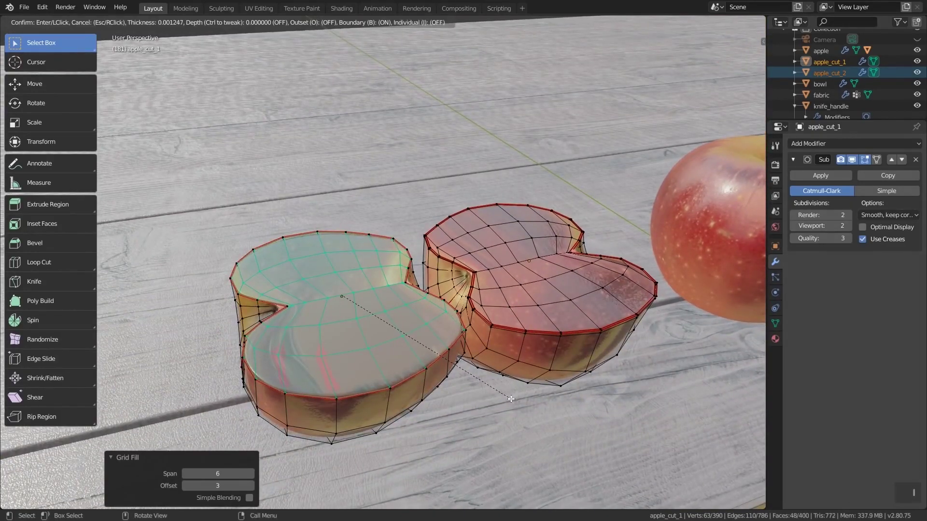
left_click(489, 405)
Add a loop cut close below apple_cut_2's rim on the knife-facing side, with a slide factor of 0.896.
middle_click_drag(456, 431, 379, 331)
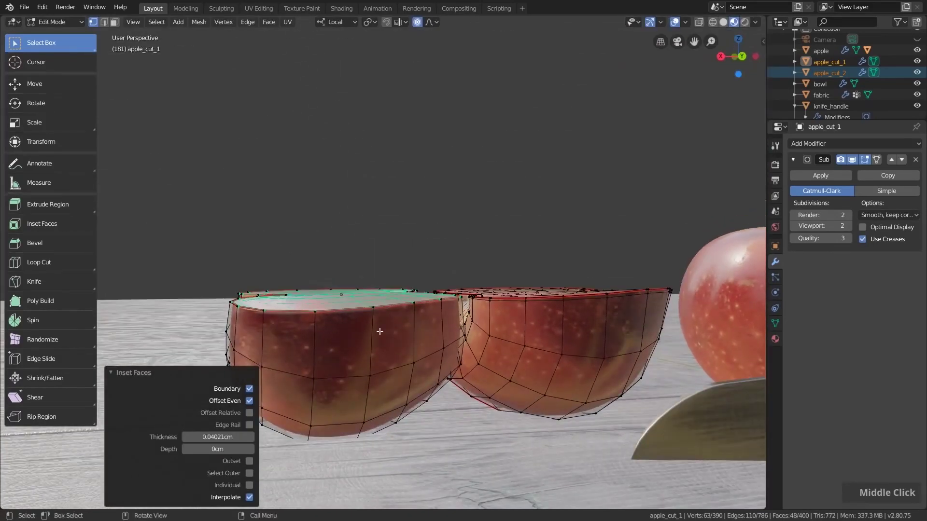
scroll(380, 332, "up", 8)
key("ctrl+r")
left_click(337, 268)
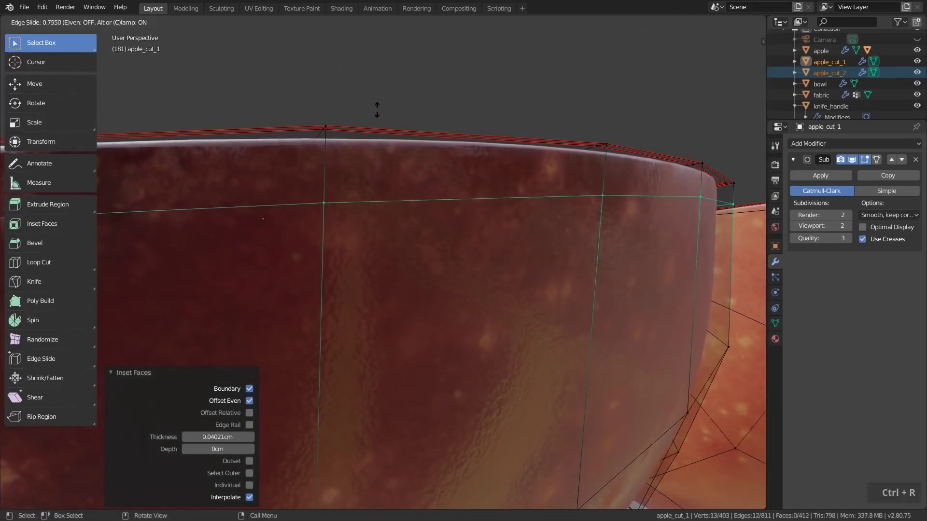
left_click(379, 81)
Add a loop cut close below apple_cut_2's rim on the side away from the cloth, with a slide factor of -0.865.
scroll(390, 138, "down", 5)
middle_click_drag(388, 145, 404, 205)
key("ctrl+r")
left_click(263, 196)
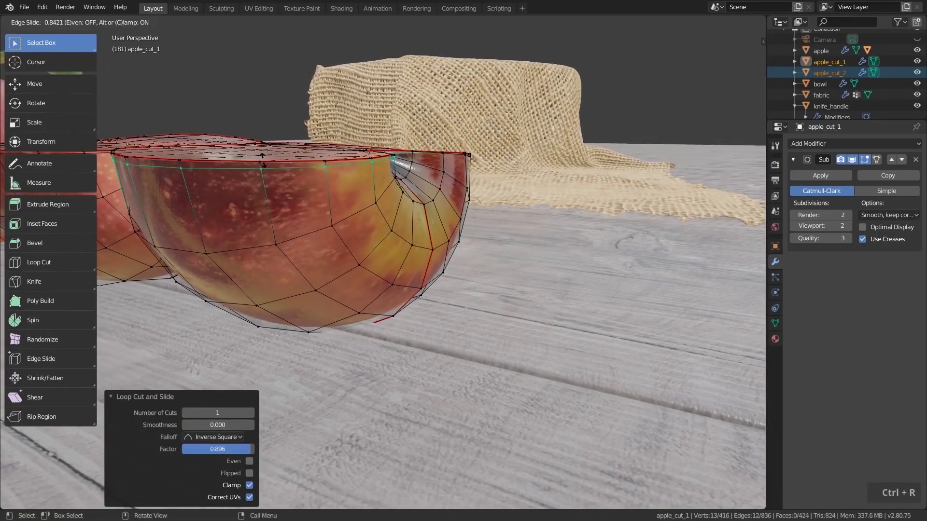
left_click(263, 160)
Check both closed halves, leave Edit Mode, and select only apple_cut_2.
middle_click_drag(263, 159, 301, 188, "shift")
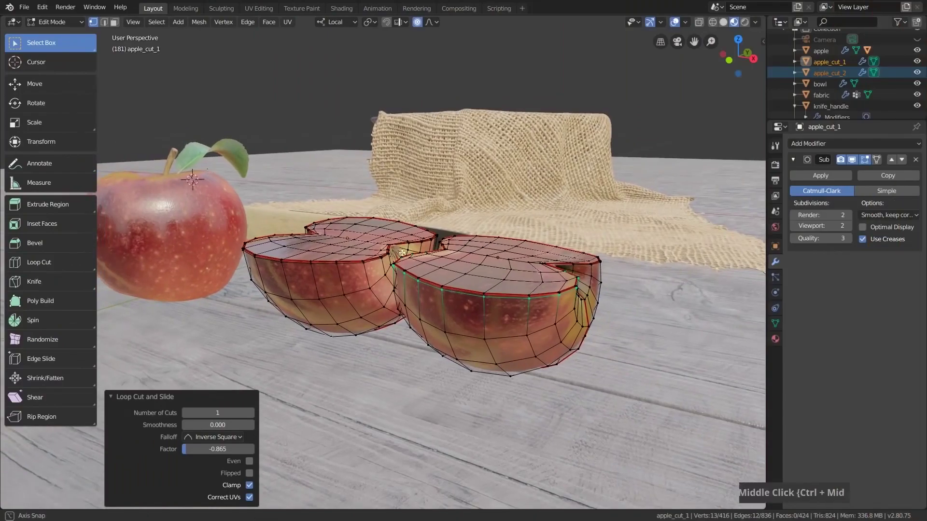
middle_click_drag(402, 253, 510, 274)
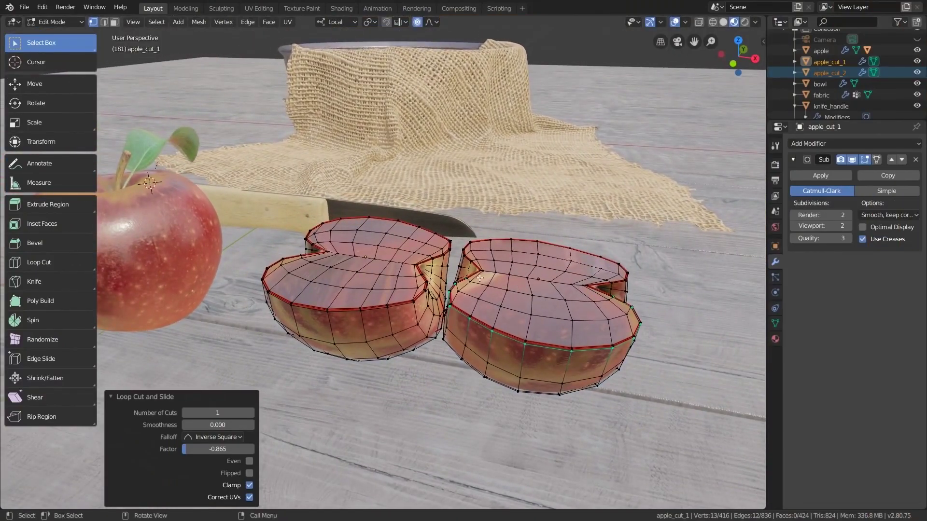
mouse_move(418, 265)
middle_mouse_down()
mouse_move(505, 271)
mouse_move(470, 278)
mouse_move(476, 289)
middle_mouse_up()
key("Tab")
left_click(505, 268)
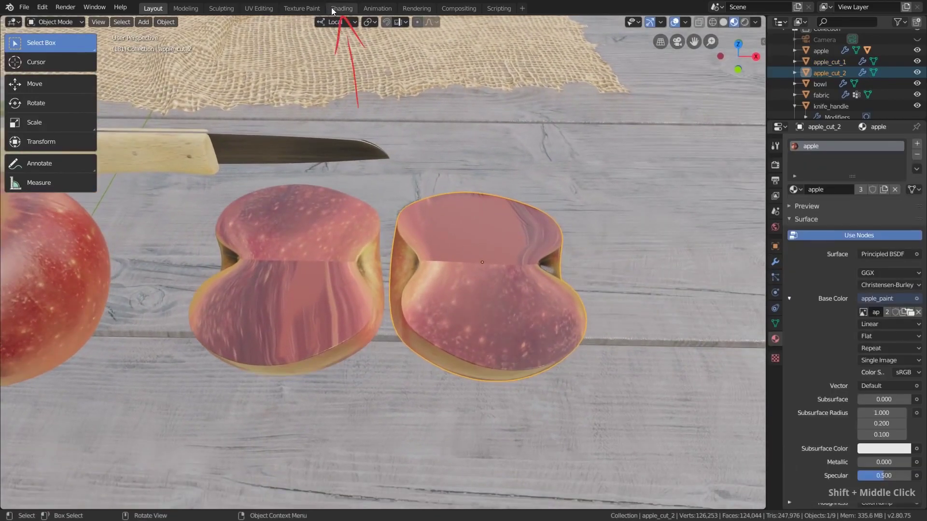
In the Shading workspace, add a second material slot to apple_cut_2 and assign the existing apple material to it.
left_click(335, 9)
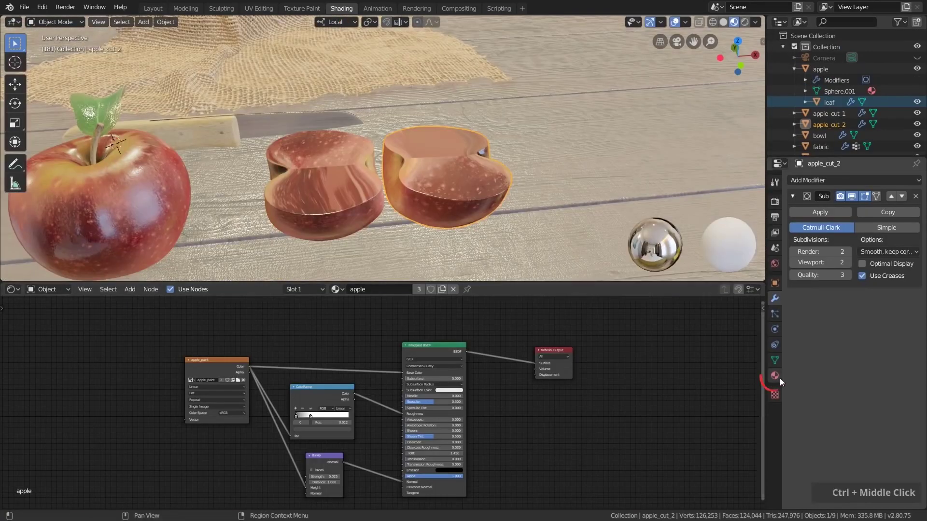
left_click(775, 376)
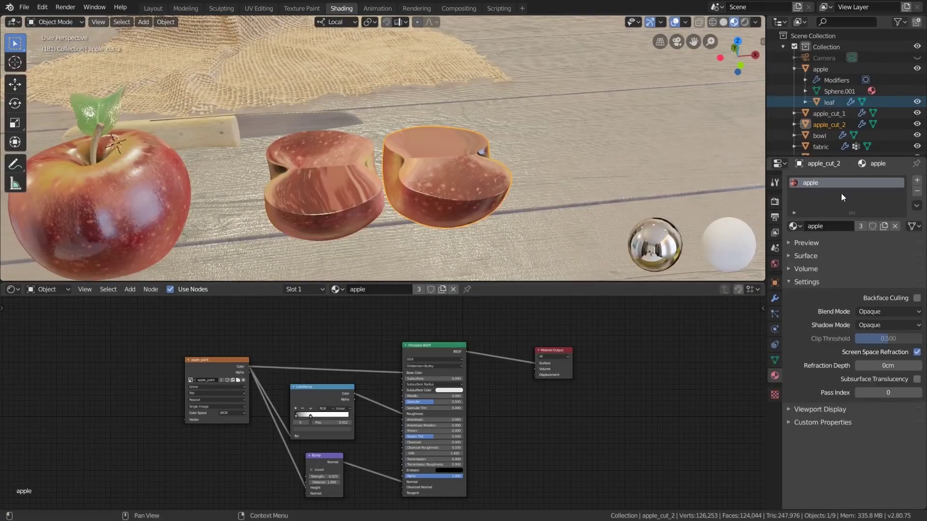
middle_click_drag(469, 242, 463, 250)
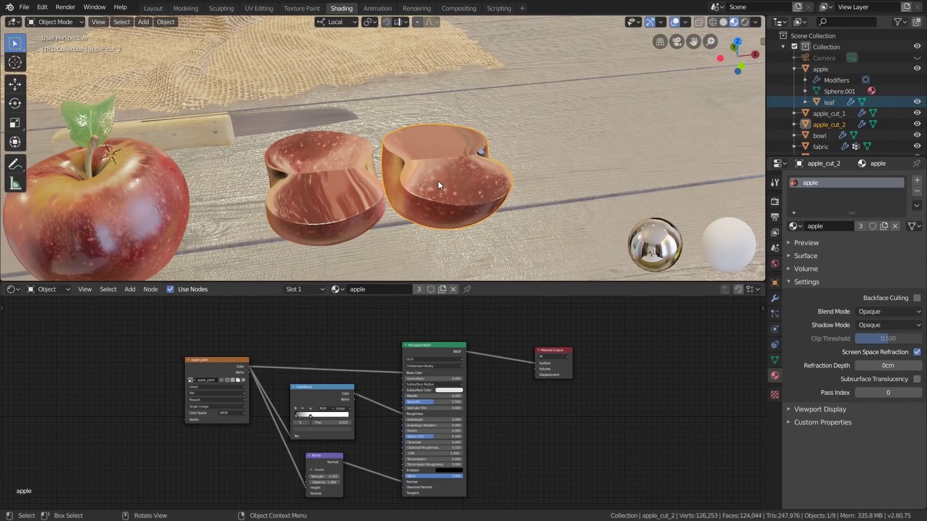
left_click(917, 180)
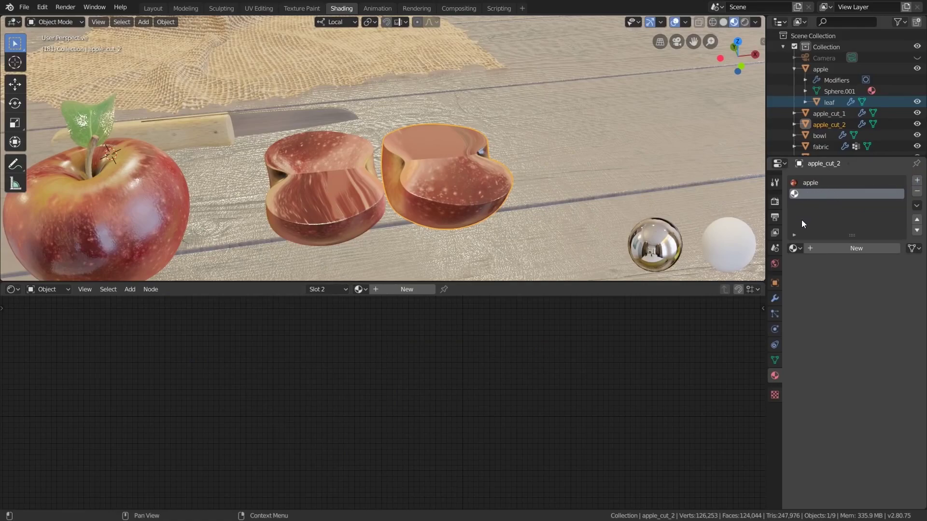
left_click(792, 249)
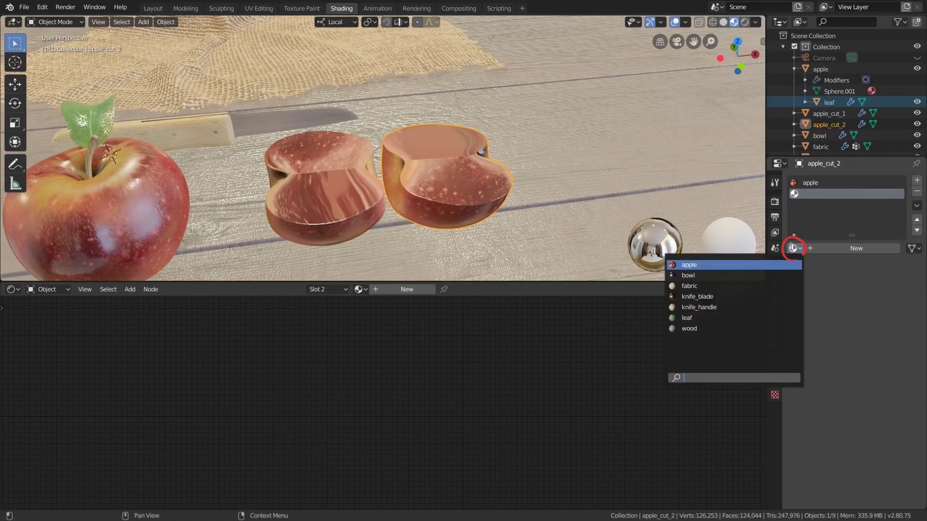
left_click(685, 265)
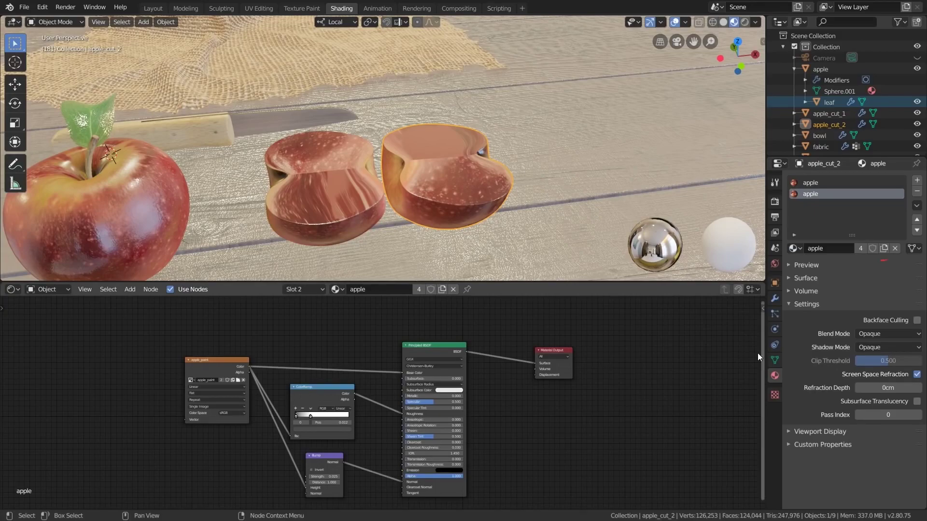
Make the second slot's material an independent copy and rename it apple_cut.
left_click(885, 249)
left_click(823, 249)
left_click_drag(823, 249, 860, 248)
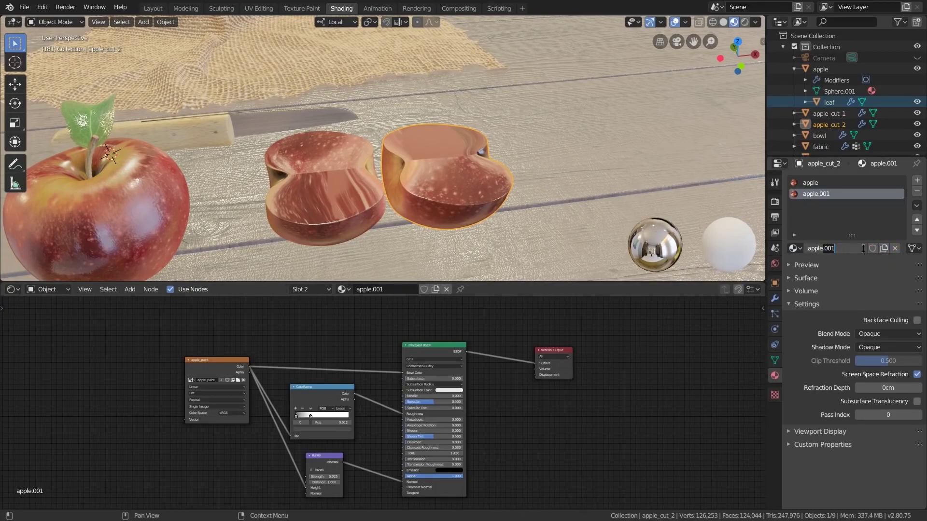
type("_cut")
key("Return")
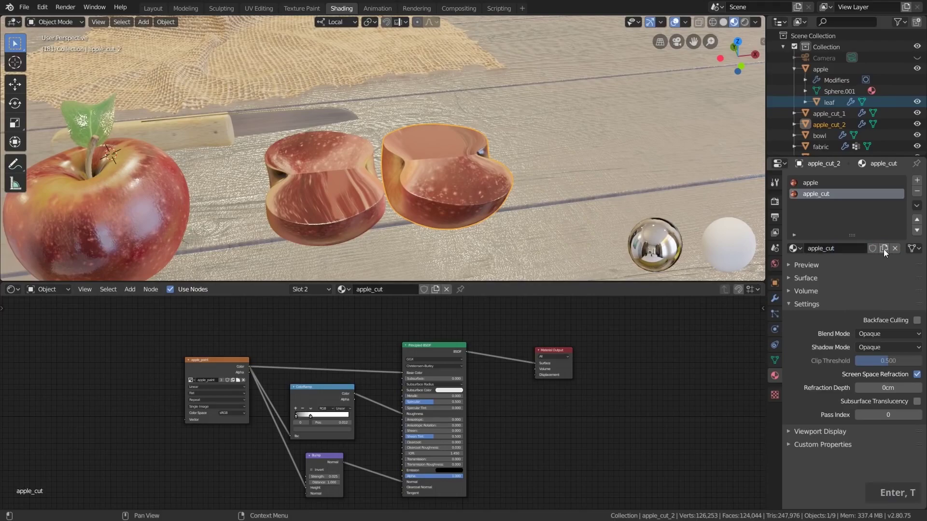
Delete the apple_paint image texture node from the apple_cut material.
middle_click_drag(305, 379, 373, 372)
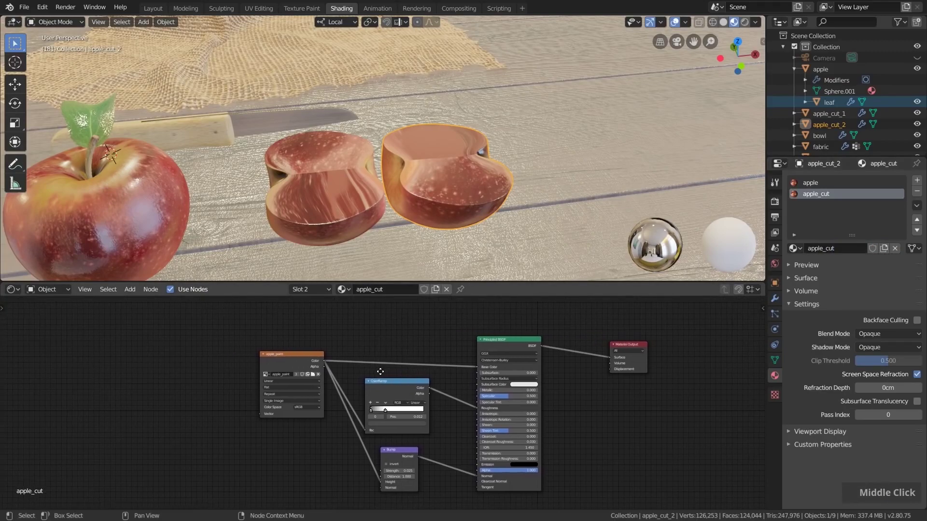
scroll(364, 344, "up", 2)
scroll(365, 352, "down", 1)
key("Delete")
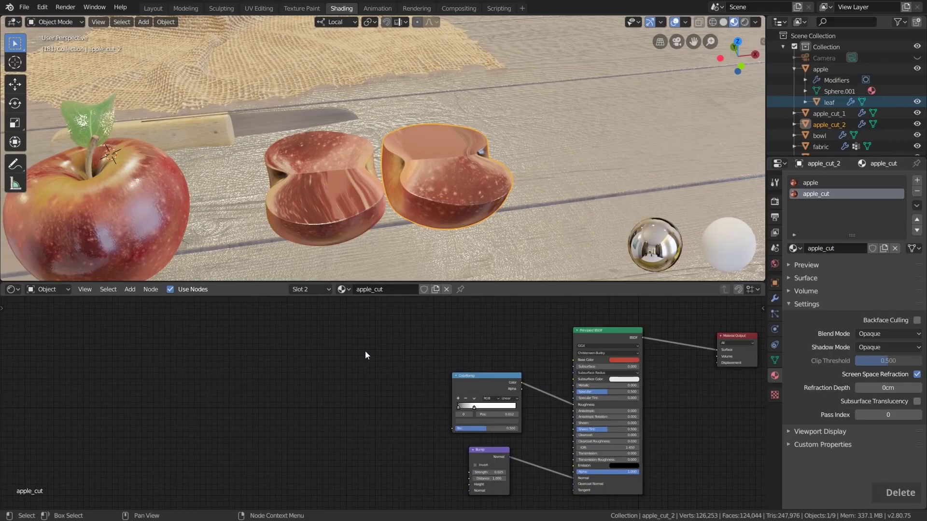
Add apple_cut.png from the tex folder to the apple_cut material as an image texture node.
key("alt+Tab")
left_click_drag(659, 219, 576, 210)
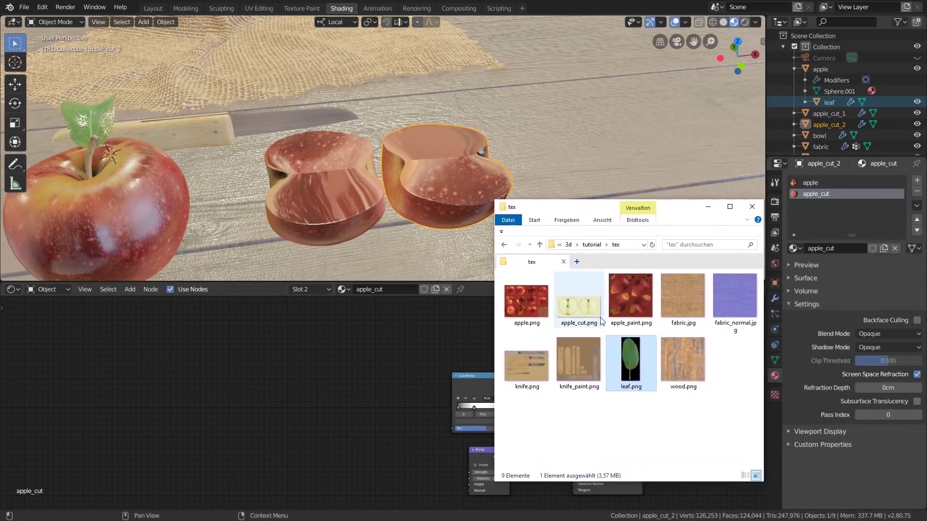
left_click_drag(578, 308, 368, 397)
left_click_drag(640, 206, 926, 212)
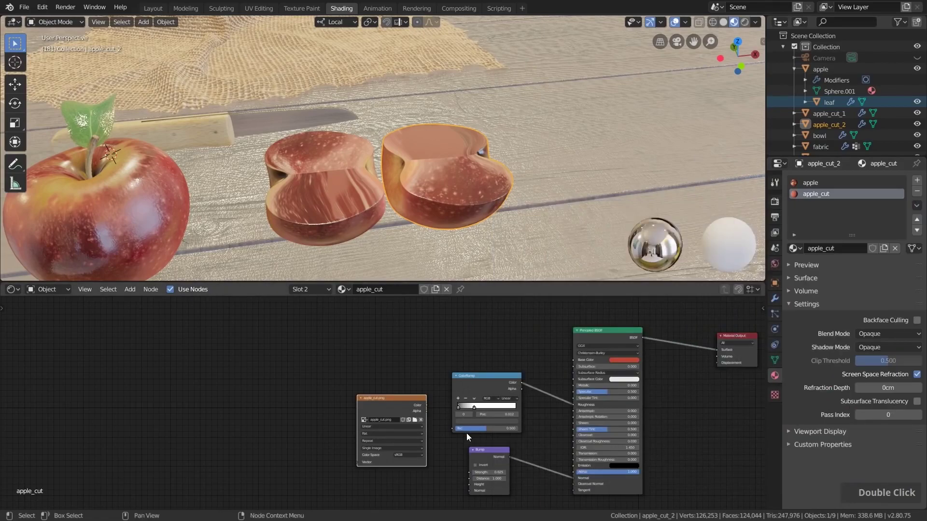
Connect the apple_cut.png colour output to the Base Color, the ColorRamp factor and the Bump height.
scroll(466, 433, "up", 1)
left_click_drag(419, 401, 591, 348)
left_click_drag(385, 392, 450, 428)
left_click_drag(372, 344, 457, 497)
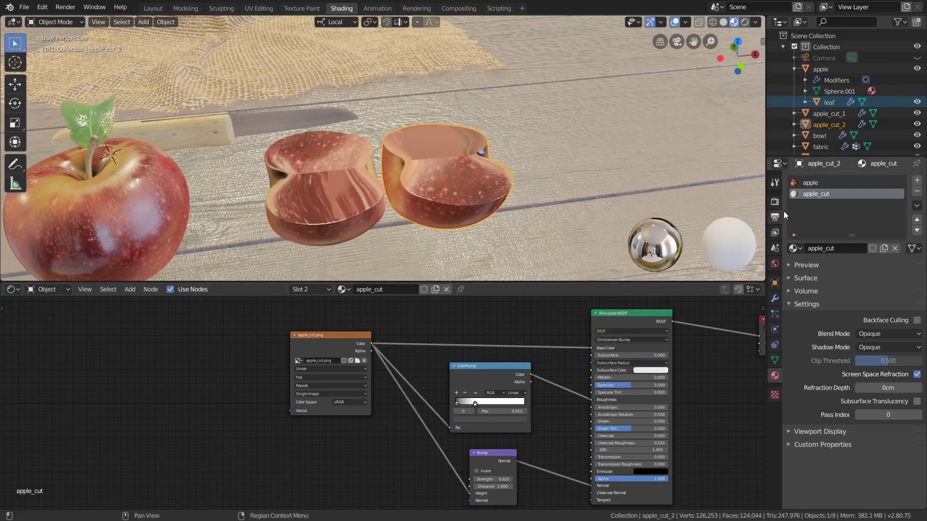
In face select mode, circle-select the faces of apple_cut_2's cut surface and assign the apple_cut material to them.
middle_click_drag(461, 206, 431, 159)
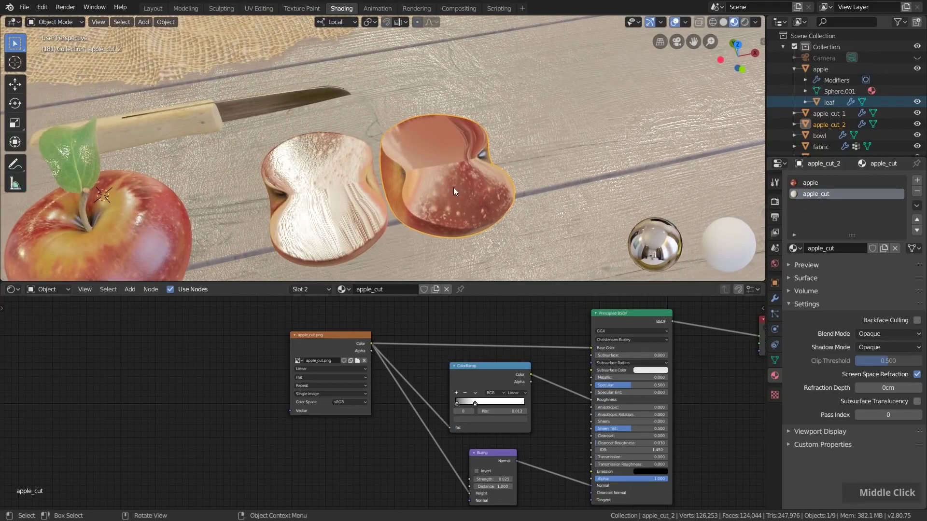
key("Tab")
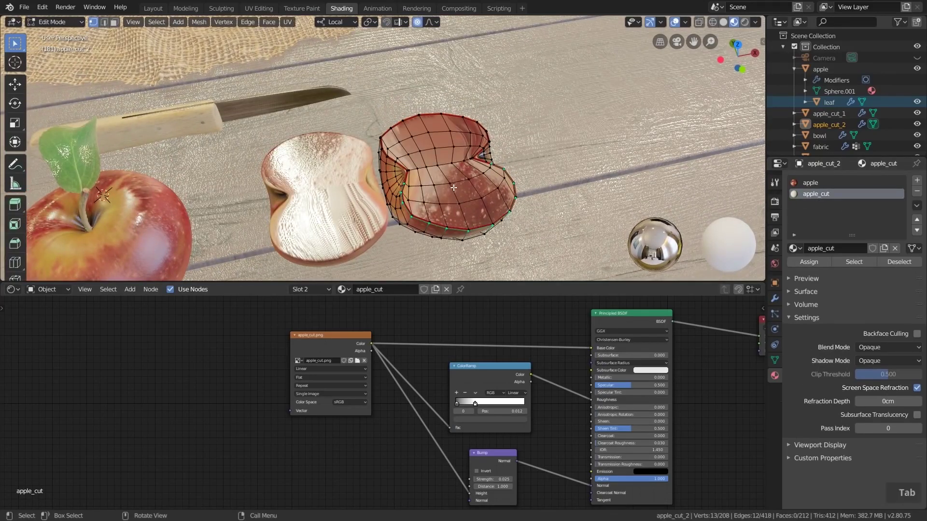
left_click(114, 22)
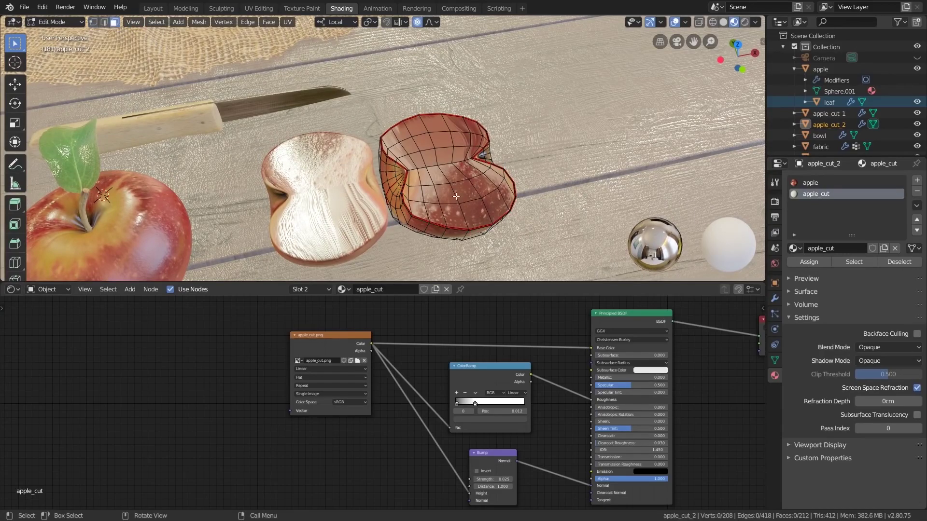
middle_click_drag(469, 195, 477, 211, "ctrl")
key("c")
scroll(478, 212, "down", 3)
mouse_move(479, 223)
left_mouse_down()
mouse_move(480, 194)
mouse_move(470, 212)
mouse_move(409, 225)
left_mouse_up()
scroll(406, 155, "up", 3)
mouse_move(406, 154)
left_mouse_down()
mouse_move(359, 137)
mouse_move(355, 126)
mouse_move(435, 91)
mouse_move(476, 97)
mouse_move(414, 128)
left_mouse_up()
right_click(416, 130)
middle_click_drag(420, 148, 425, 138)
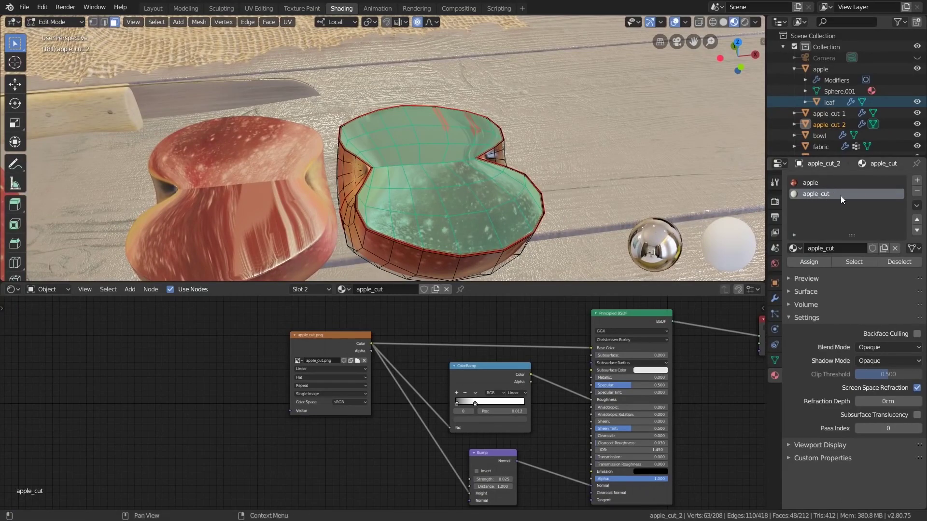
left_click(804, 261)
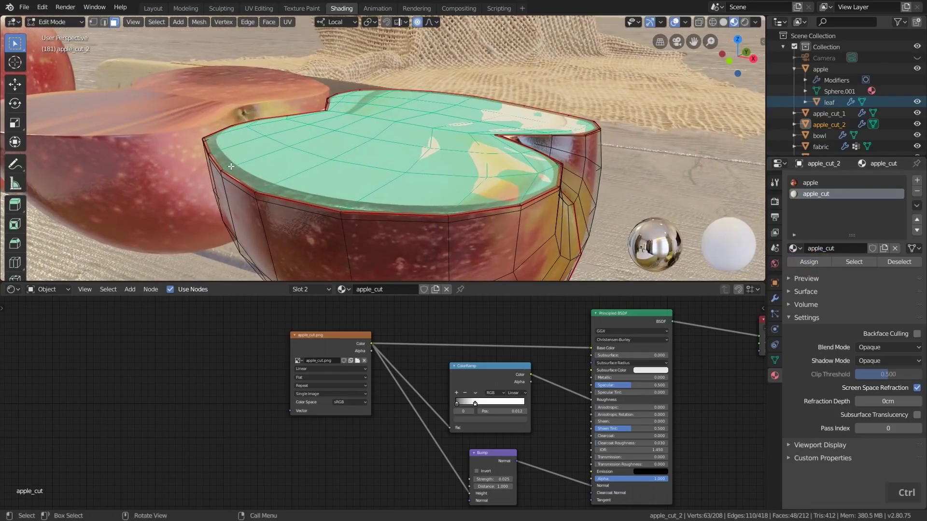
Examine the rim of apple_cut_2's cut surface with the Subdivision modifier's viewport display off and on.
middle_click_drag(264, 185, 251, 172, "ctrl")
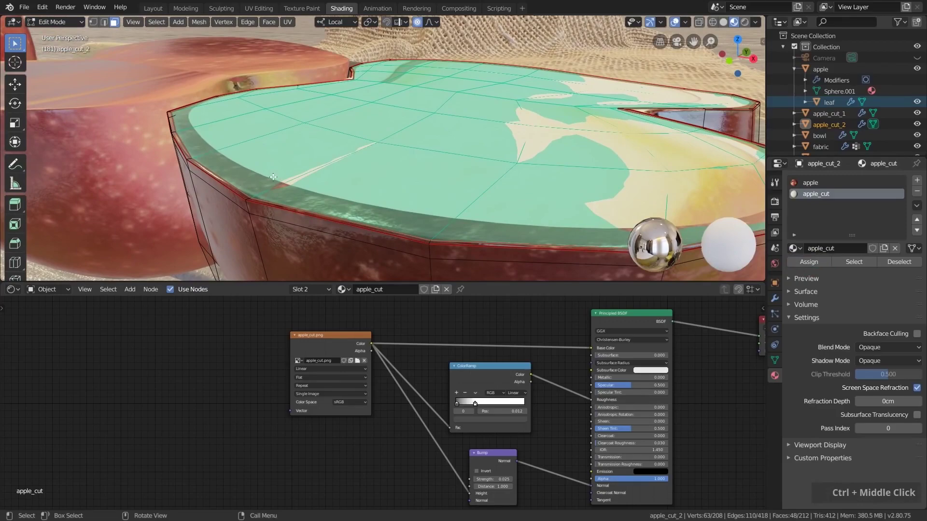
key("ctrl+minus")
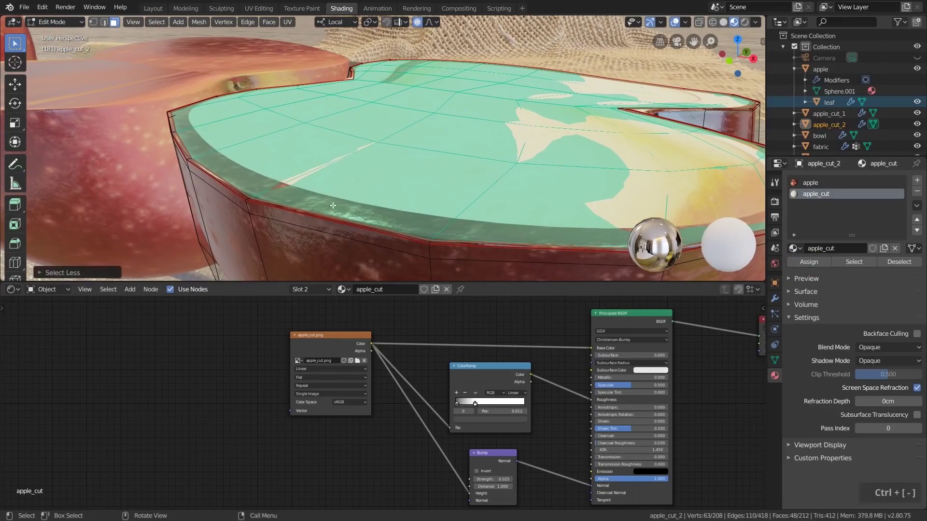
left_click(775, 298)
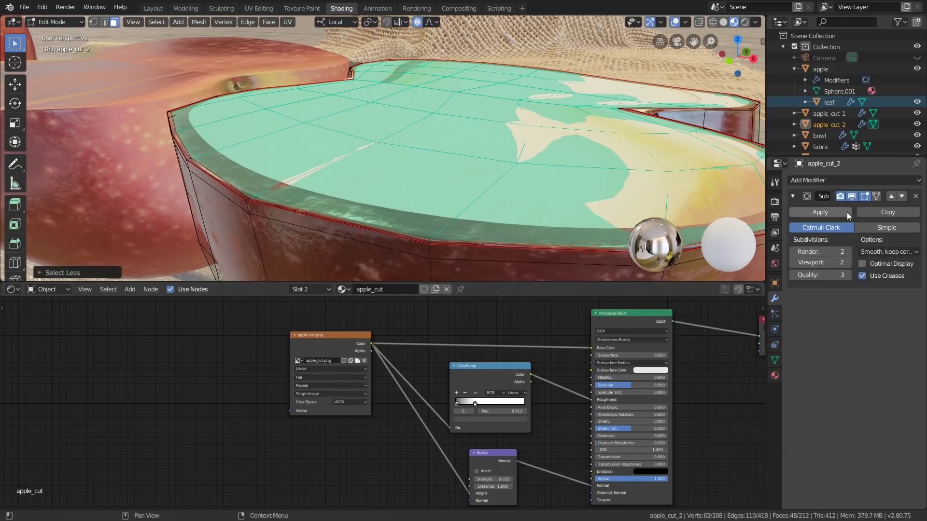
left_click(852, 196)
left_click(852, 196)
left_click(851, 196)
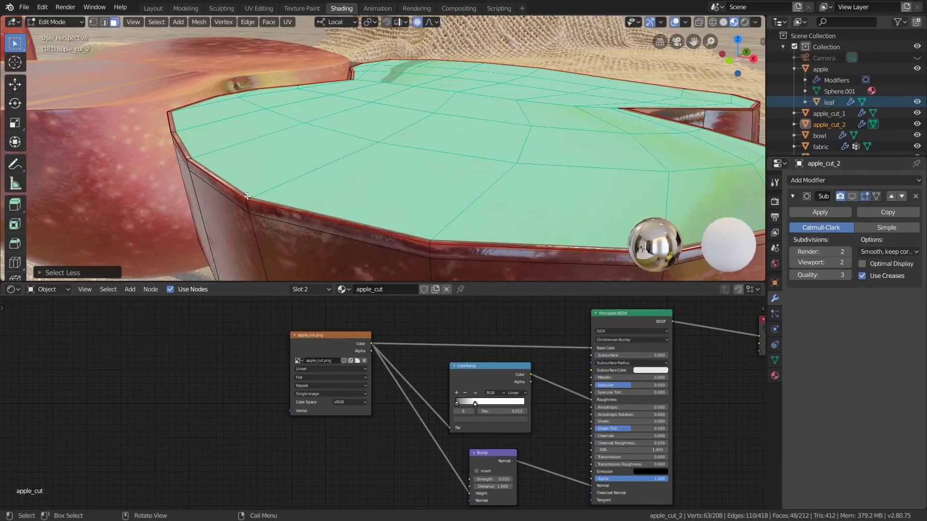
left_click(852, 196)
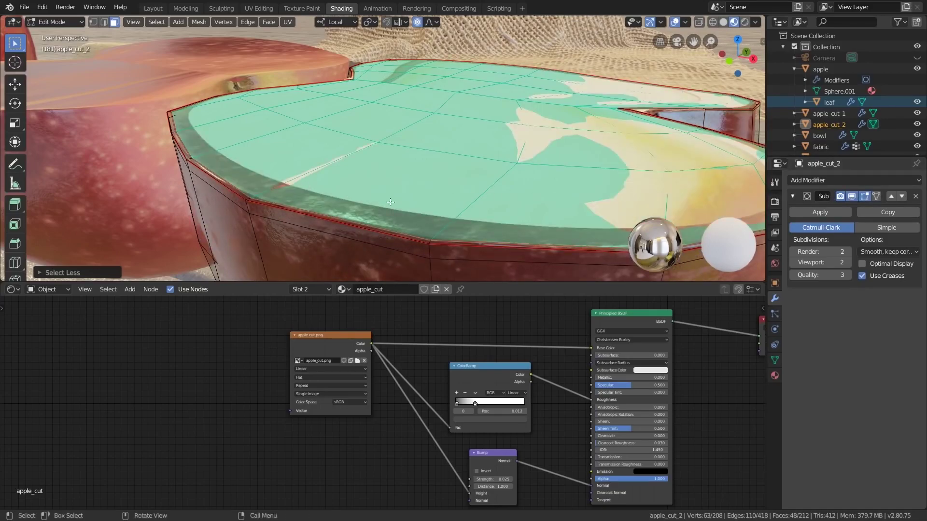
Grow the face selection by one ring, assign apple_cut to it, and leave Edit Mode.
key("ctrl")
key("ctrl+plus")
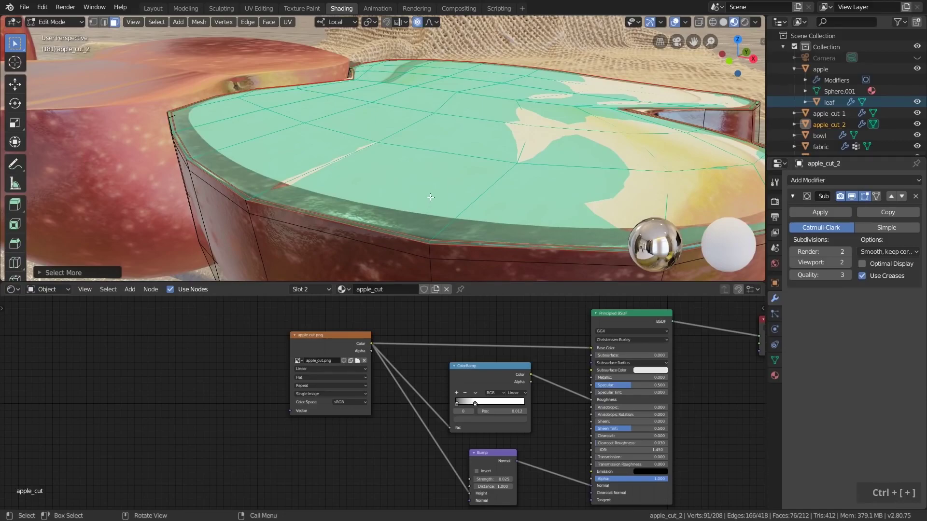
left_click(775, 376)
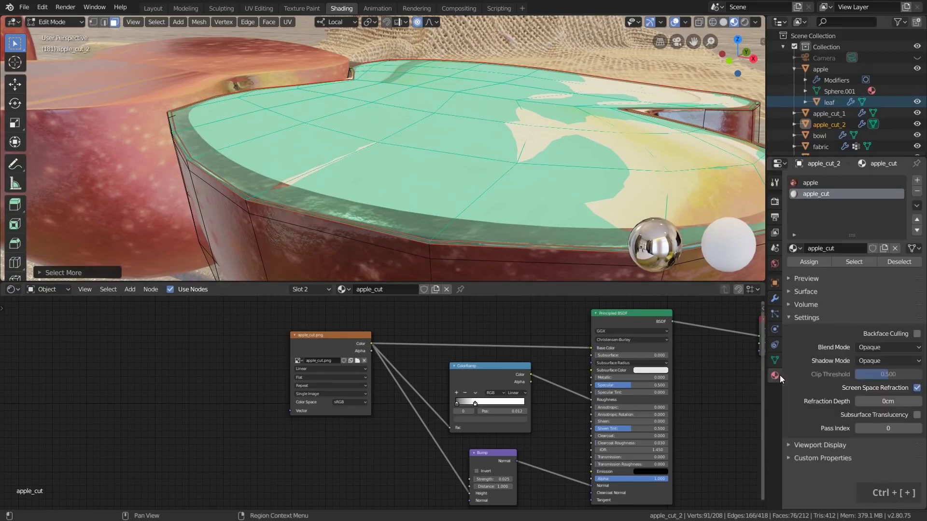
left_click(804, 261)
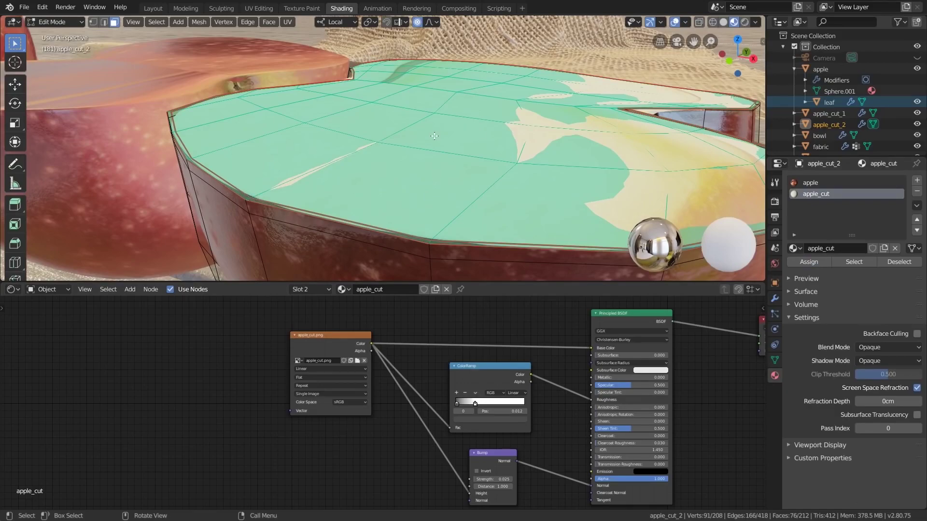
scroll(435, 136, "down", 3)
mouse_move(435, 137)
middle_mouse_down()
mouse_move(484, 208)
mouse_move(555, 175)
mouse_move(567, 213)
mouse_move(441, 149)
middle_mouse_up()
key("Tab")
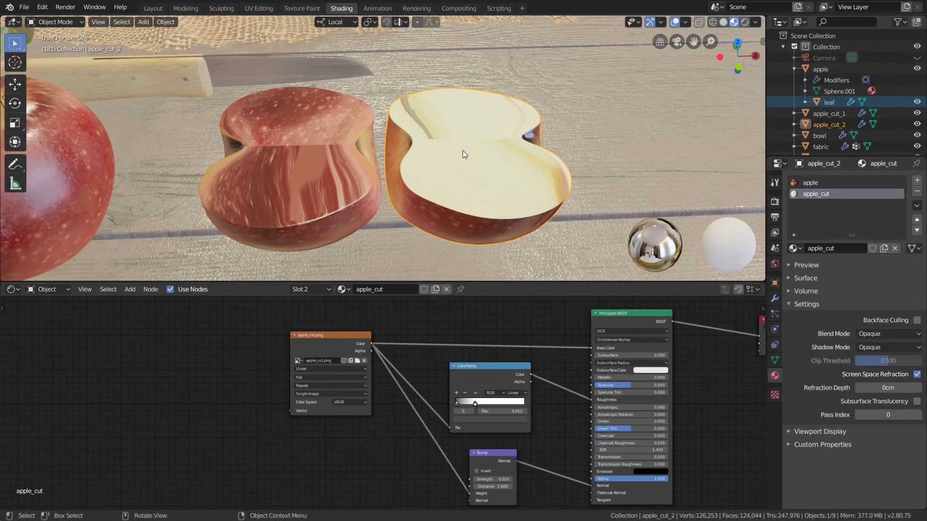
Select apple_cut_1, add a second material slot, and put the existing apple_cut material in it.
left_click(289, 126)
middle_click_drag(352, 145, 343, 114, "shift")
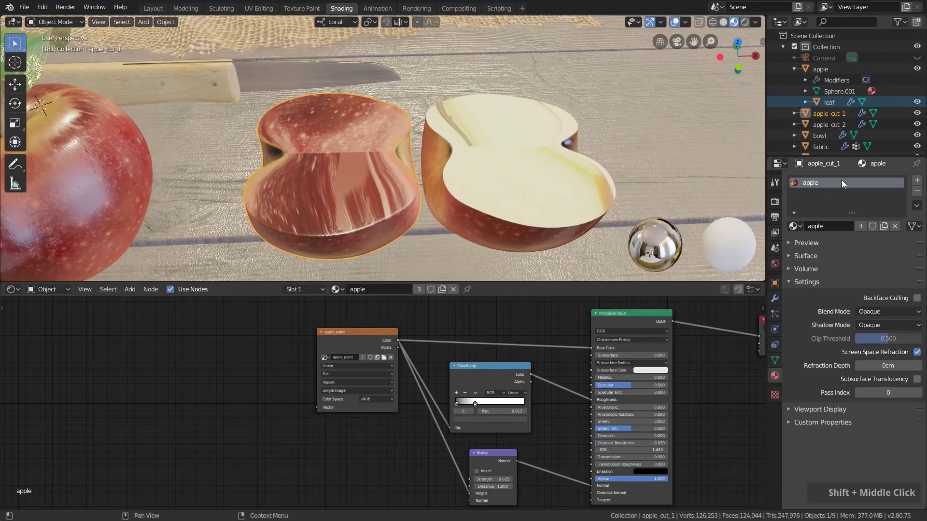
left_click(917, 181)
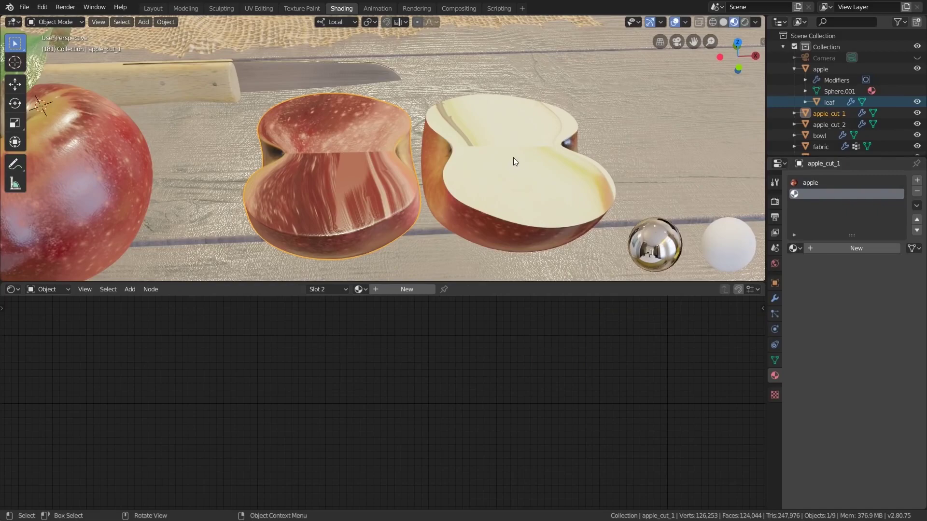
left_click(793, 248)
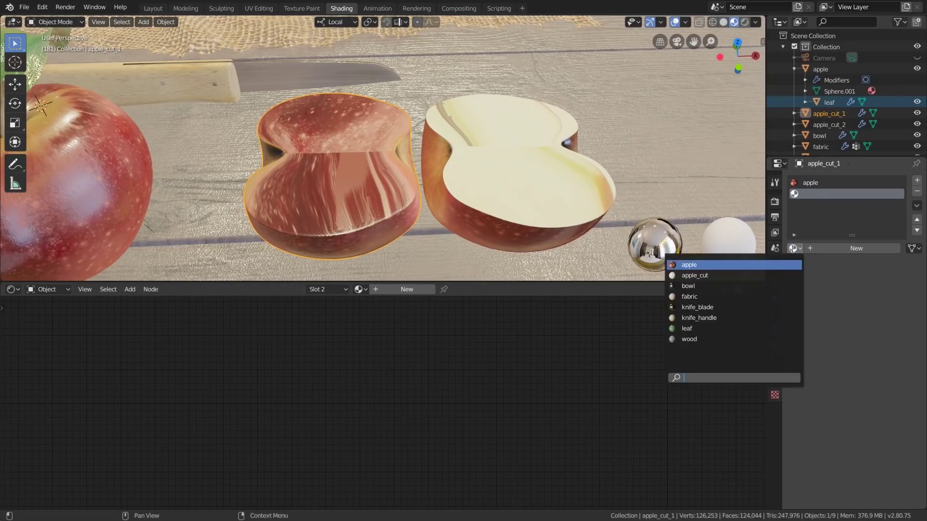
left_click(708, 276)
Select apple_cut_1's cut faces, grow the selection by one ring, assign apple_cut to them, and return to Object Mode.
key("Tab")
middle_click_drag(344, 169, 452, 191, "shift")
key("c")
mouse_move(453, 193)
left_mouse_down()
mouse_move(486, 217)
mouse_move(519, 215)
mouse_move(400, 212)
mouse_move(416, 175)
mouse_move(478, 154)
left_mouse_up()
key("Escape")
scroll(492, 258, "up", 4)
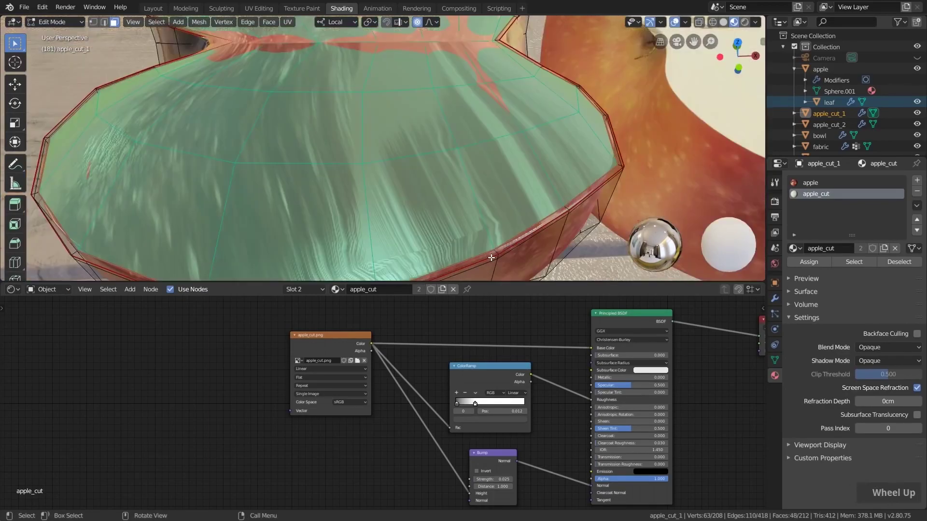
key("ctrl+KP_Add")
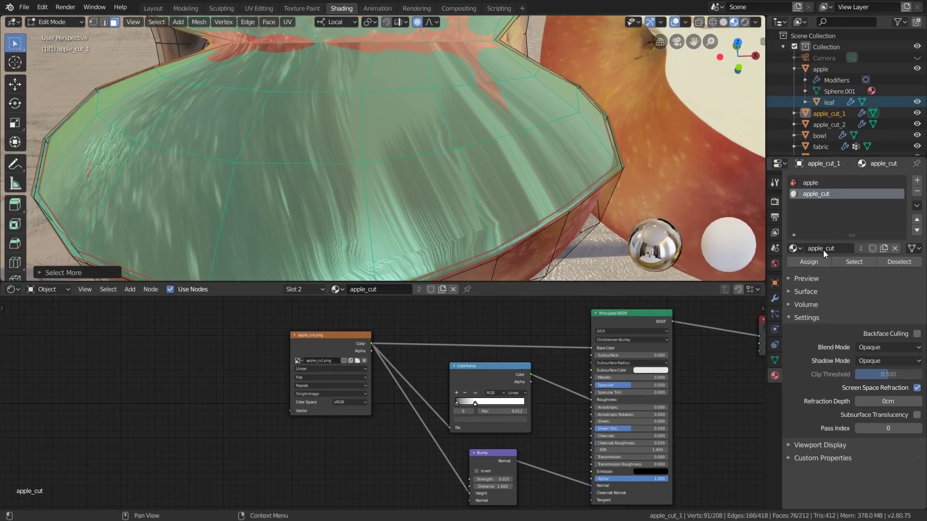
left_click(817, 260)
scroll(469, 130, "down", 9)
middle_click_drag(468, 130, 510, 150, "shift")
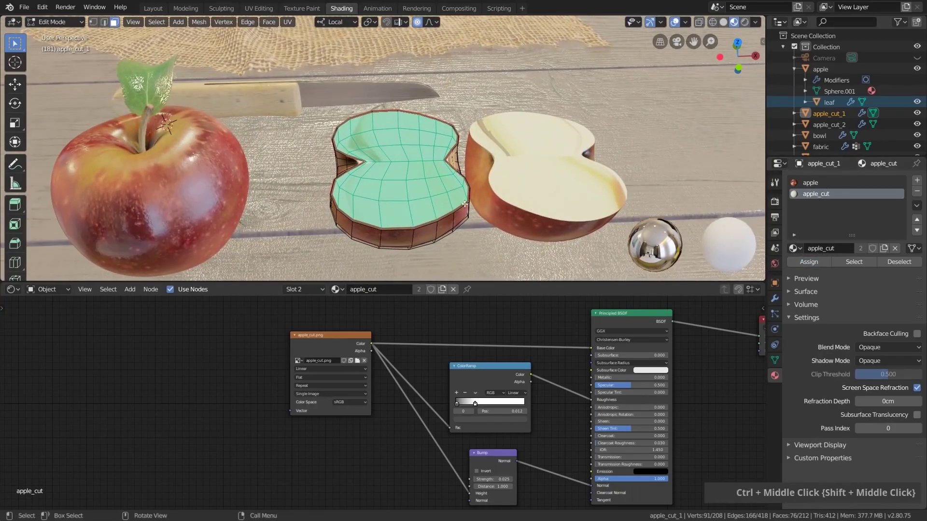
key("Tab")
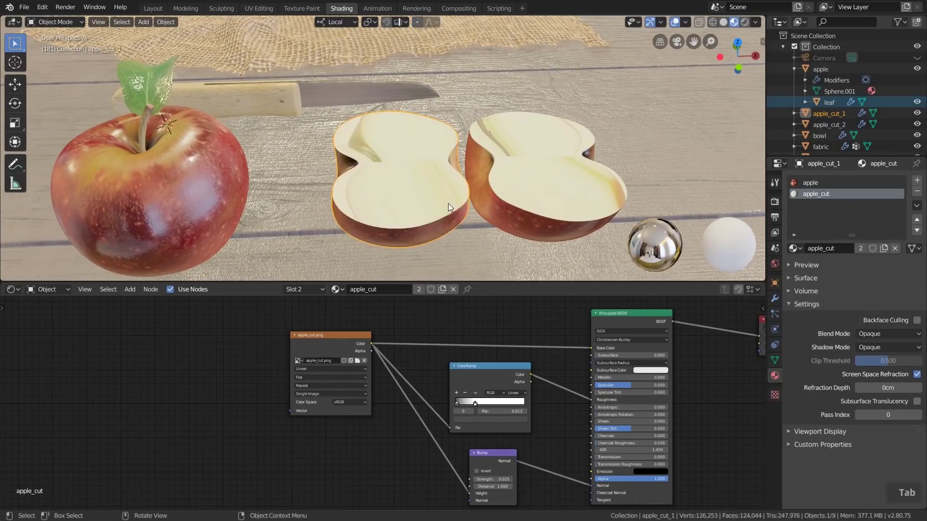
Switch to the UV Editing workspace for apple_cut_1 and turn on the 3D viewport overlays.
left_click(256, 9)
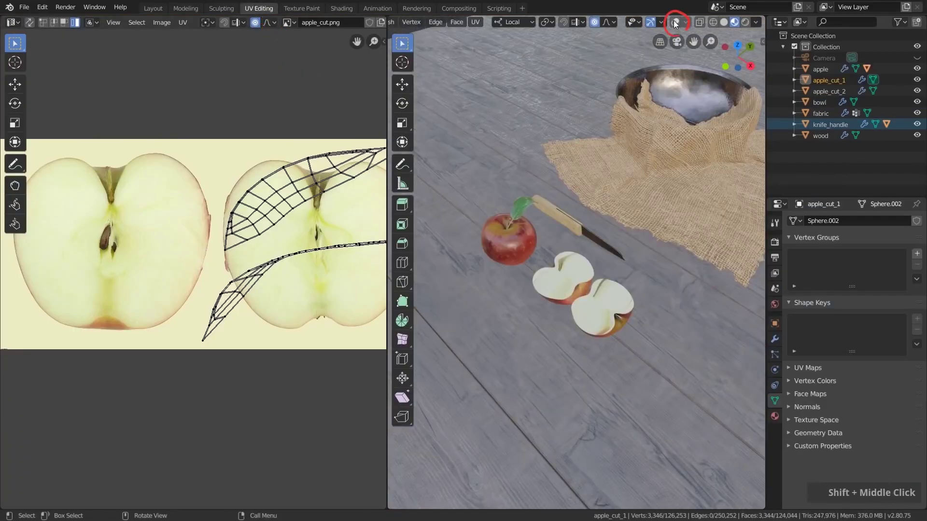
left_click(675, 22)
middle_click_drag(566, 378, 580, 338)
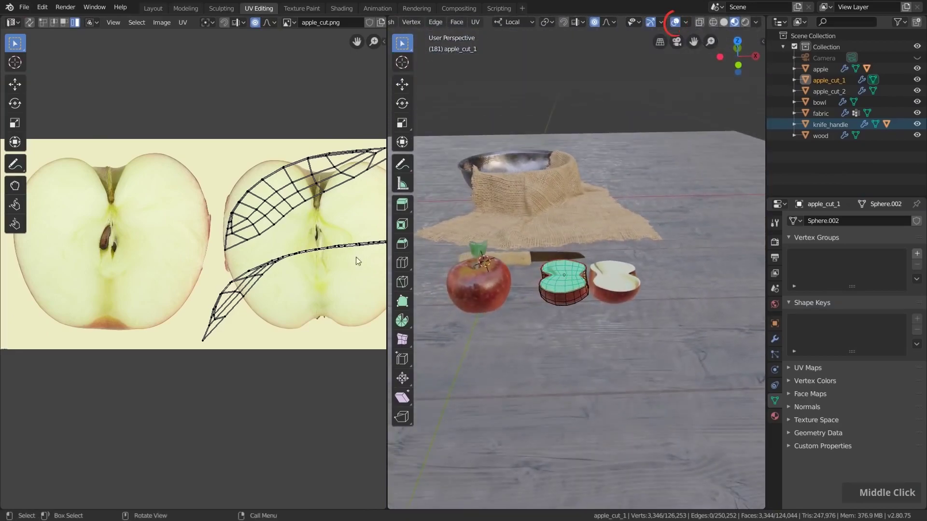
scroll(285, 257, "down", 2)
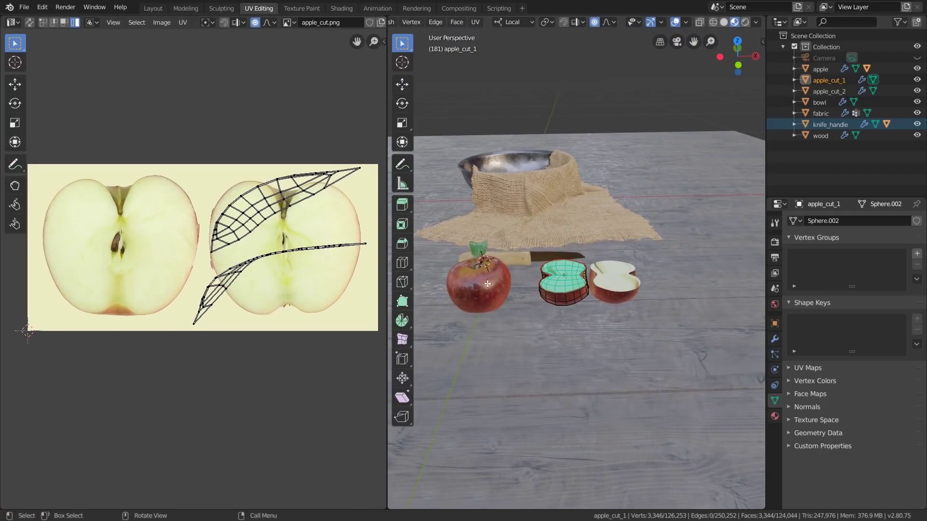
scroll(554, 288, "up", 5)
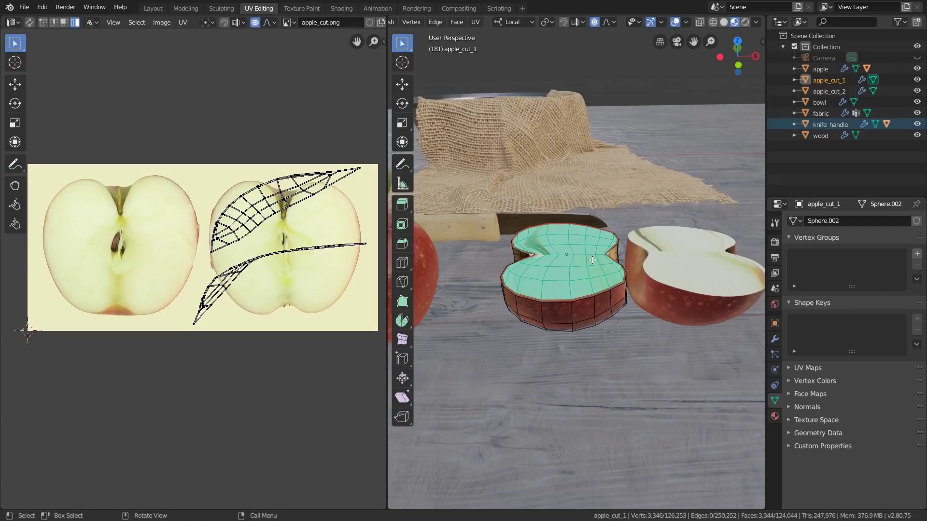
Turn off proportional editing and unwrap apple_cut_1's selected cut faces with Project From View from the top orthographic view.
key("KP_7")
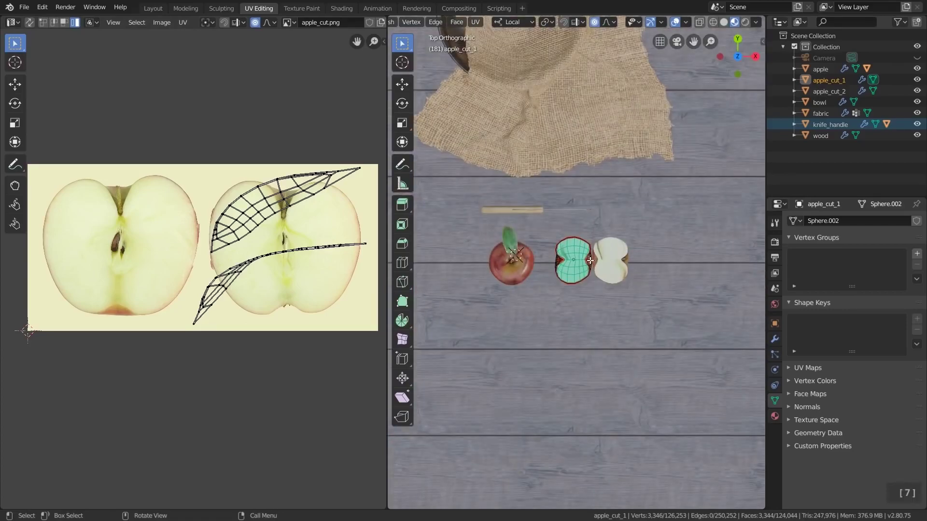
scroll(569, 168, "up", 5)
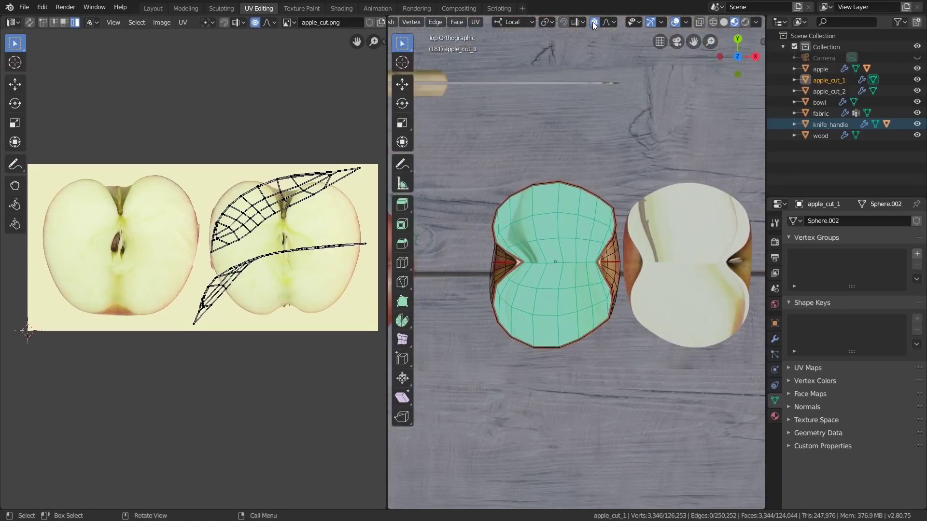
left_click(595, 21)
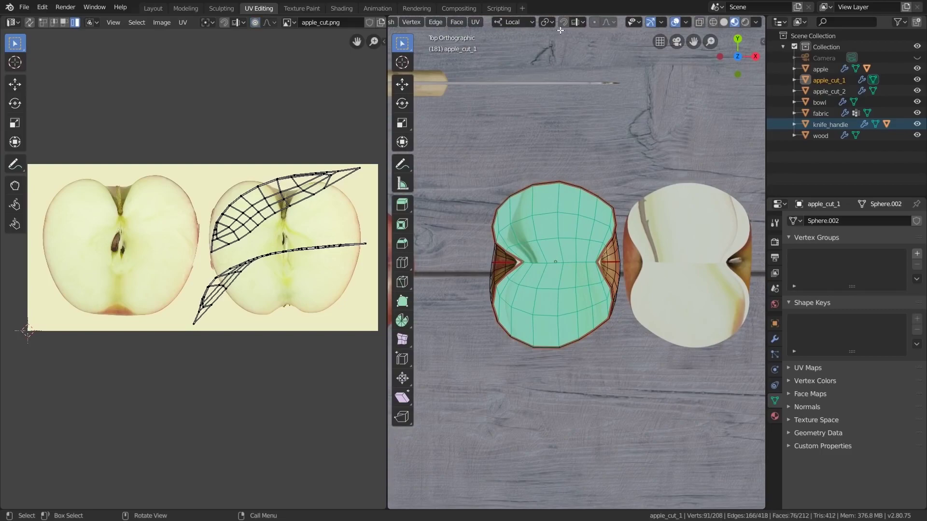
middle_click_drag(497, 24, 640, 24)
left_click(619, 22)
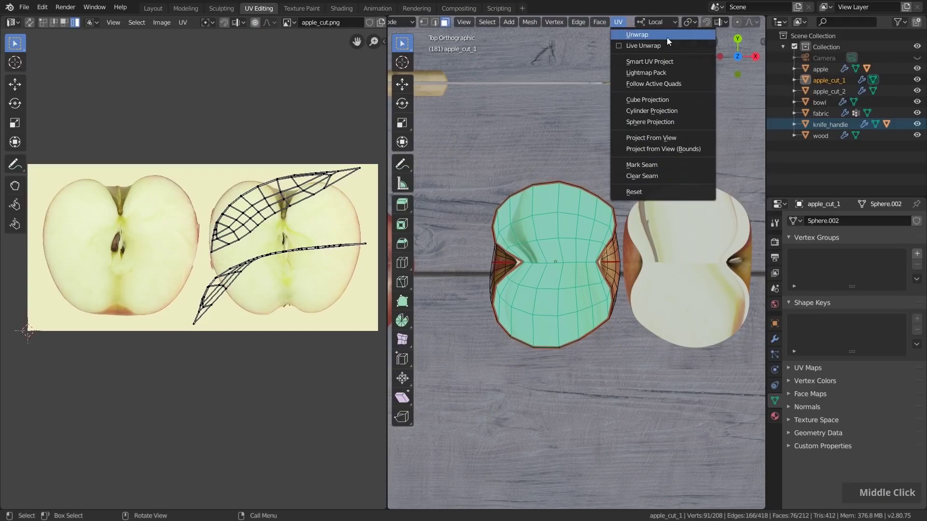
left_click(665, 138)
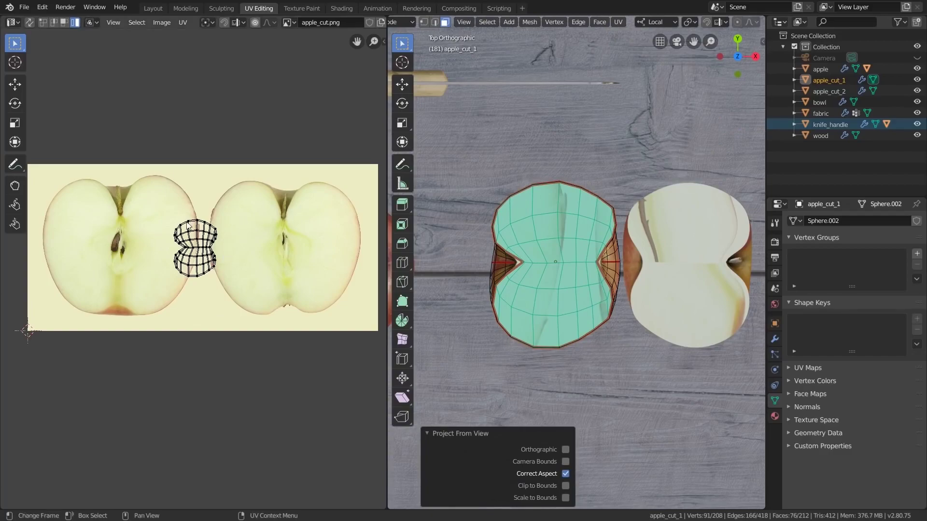
Rotate apple_cut_1's whole UV island a quarter turn and move it onto the left apple half in the apple_cut.png texture.
scroll(196, 225, "up", 2)
middle_click_drag(188, 260, 244, 277)
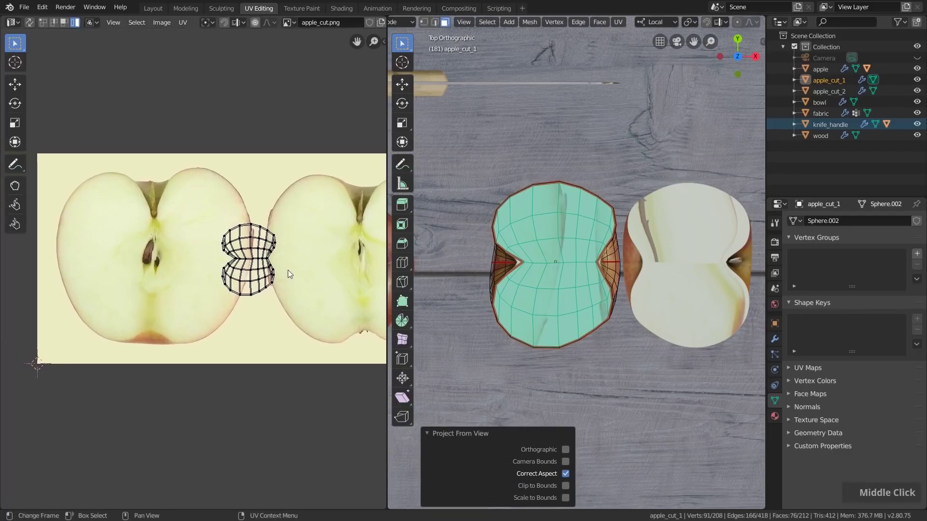
key("a")
key("r")
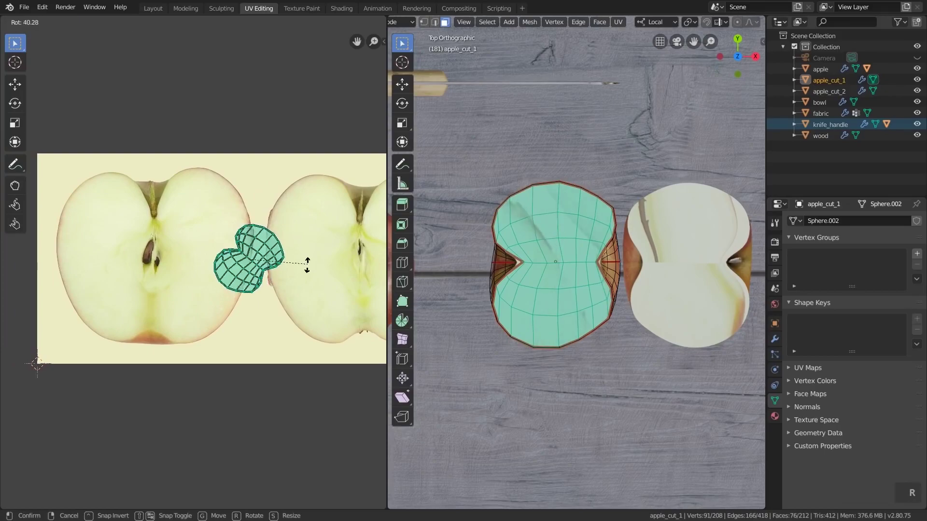
left_click(291, 285)
key("g")
left_click(198, 284)
Scale apple_cut_1's UV island up about 2.6 times to fit inside the left apple half's flesh and return to Object Mode.
key("s")
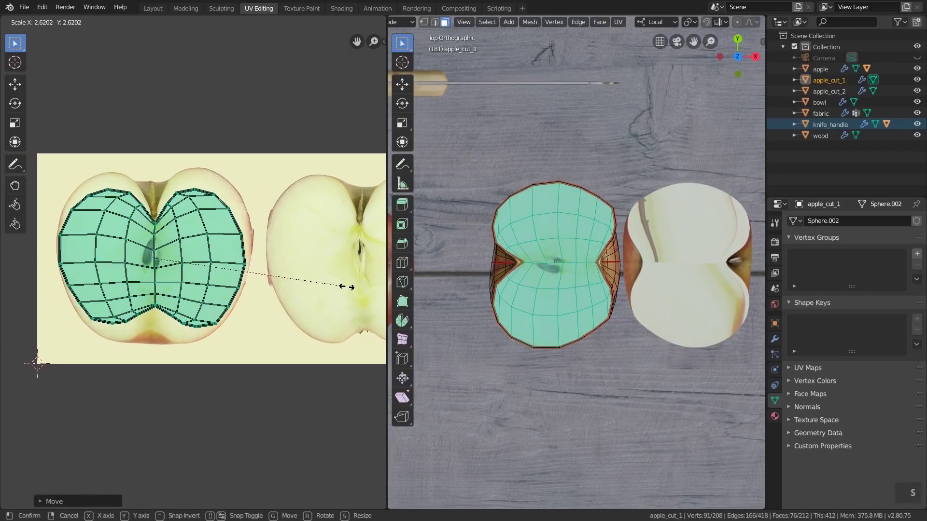
left_click(309, 282)
key("g")
left_click(309, 283)
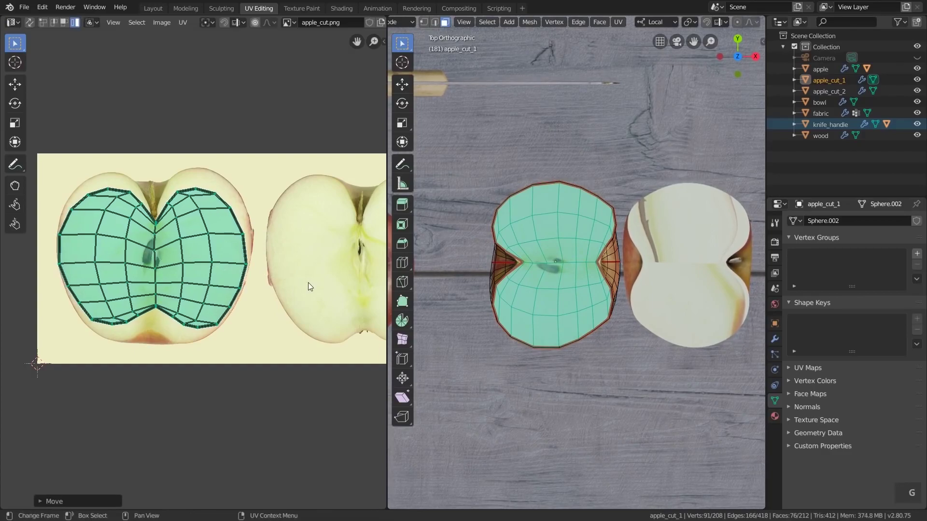
key("g")
right_click(188, 263)
key("Tab")
Select apple_cut_2 and unwrap its selected cut faces with Project From View from the top orthographic view.
left_click(683, 224)
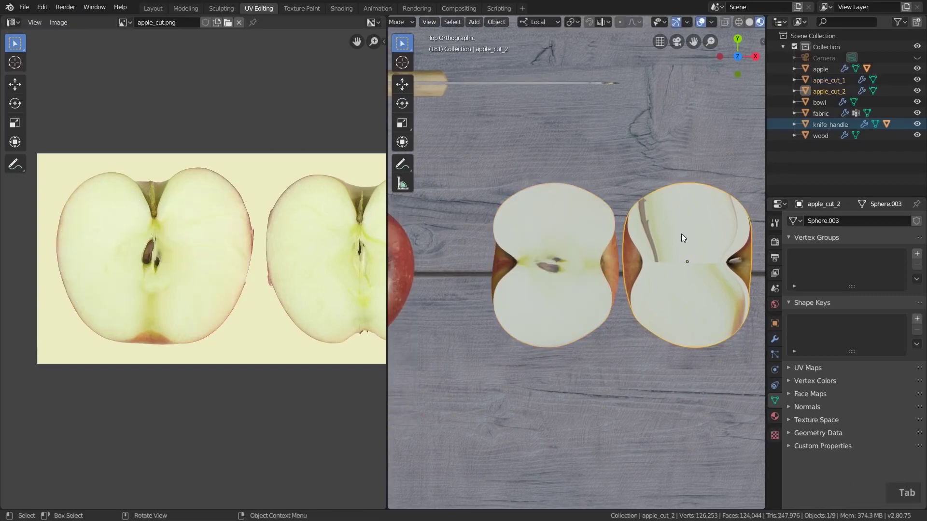
key("Tab")
middle_click_drag(681, 234, 663, 241, "shift")
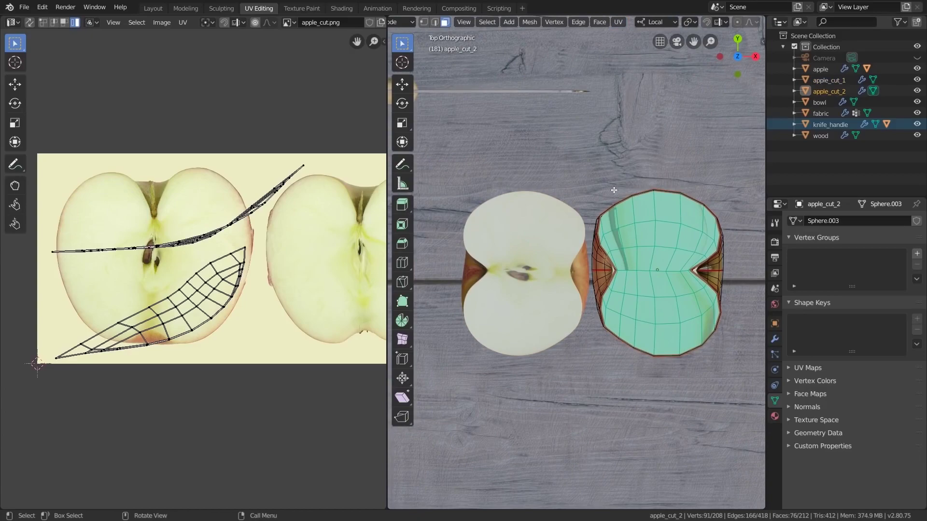
key("u")
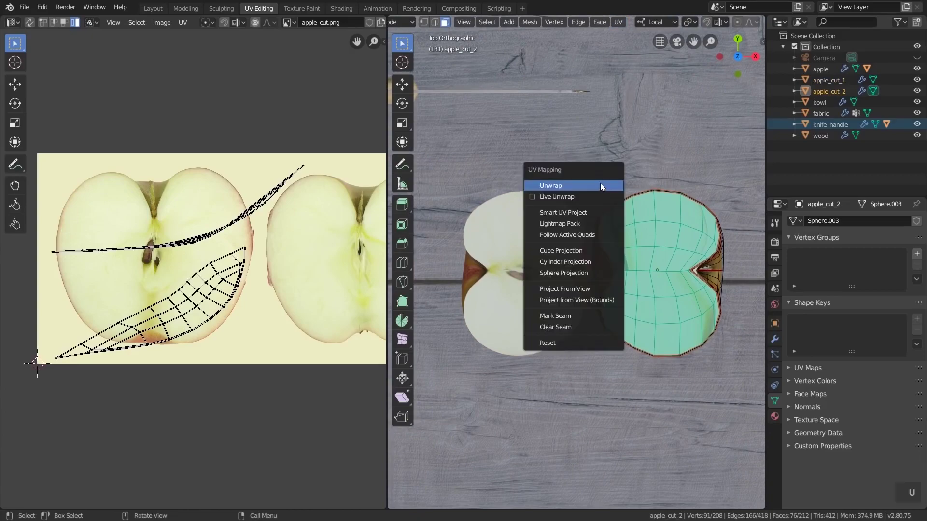
left_click(570, 290)
Scale apple_cut_2's UV island up about 2.36 times, rotate it a quarter turn, and move it onto the right apple half of the texture.
key("a")
middle_click_drag(338, 304, 282, 307)
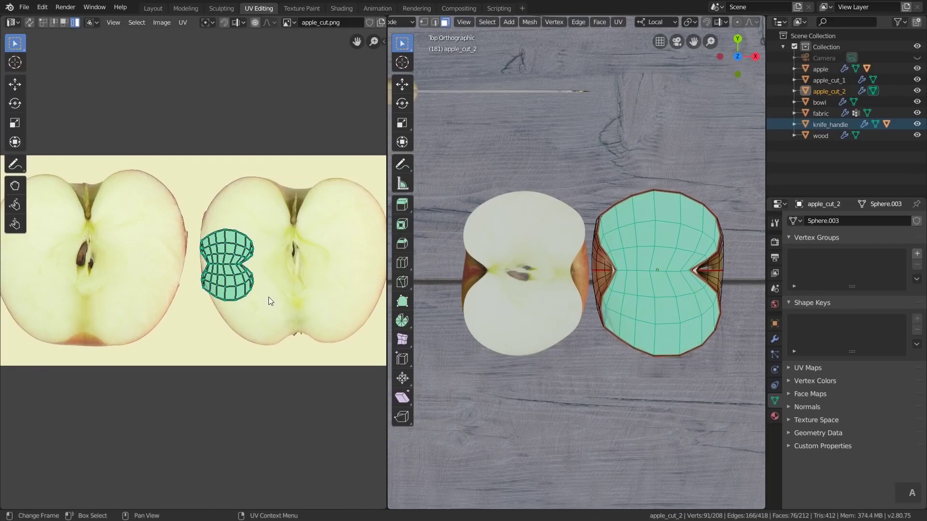
key("s")
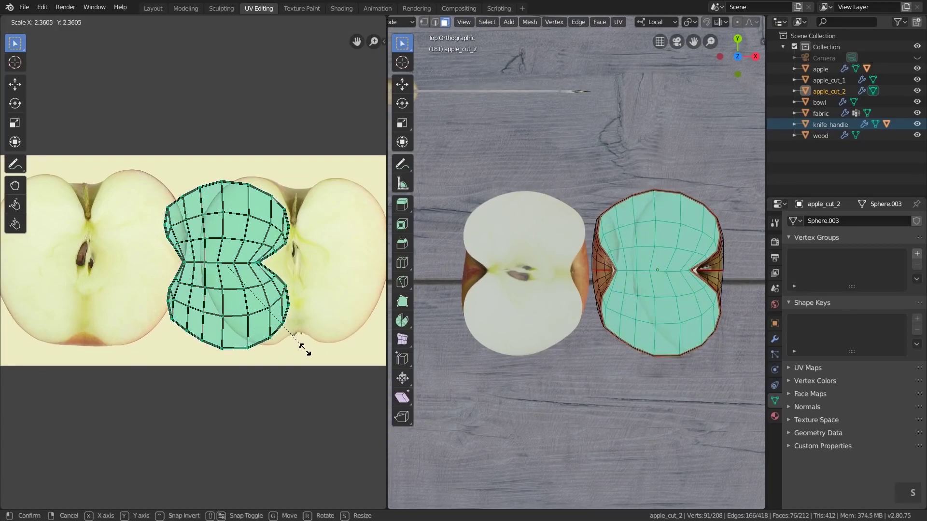
left_click(304, 348)
key("r")
left_click(303, 194)
key("g")
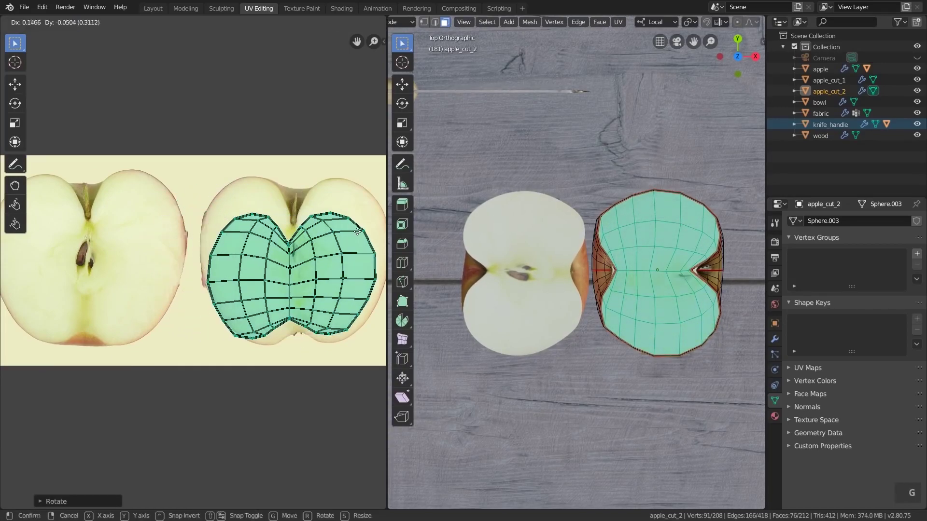
left_click(362, 229)
Enlarge apple_cut_2's UV island slightly and fine-tune its placement inside the right apple half's outline.
key("s")
left_click(376, 267)
key("g")
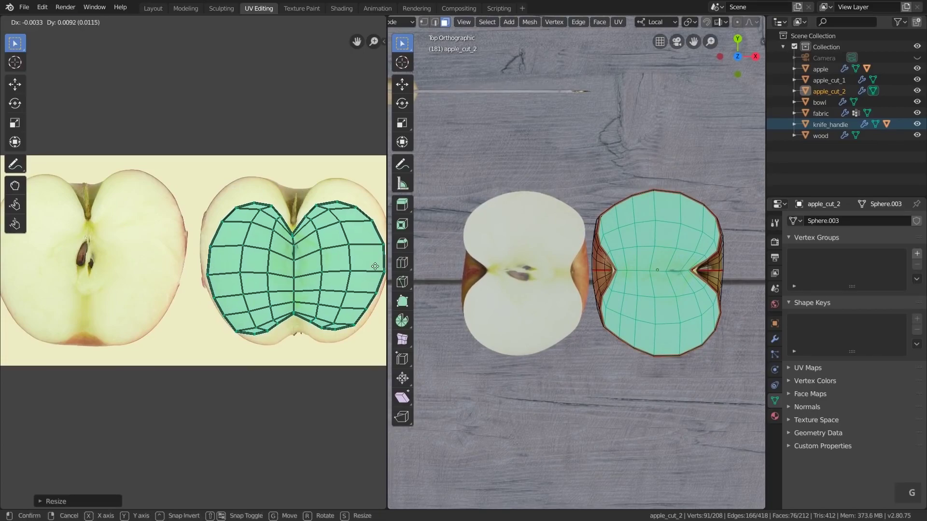
left_click(375, 266)
middle_click_drag(314, 288, 287, 289)
key("s")
left_click(329, 301)
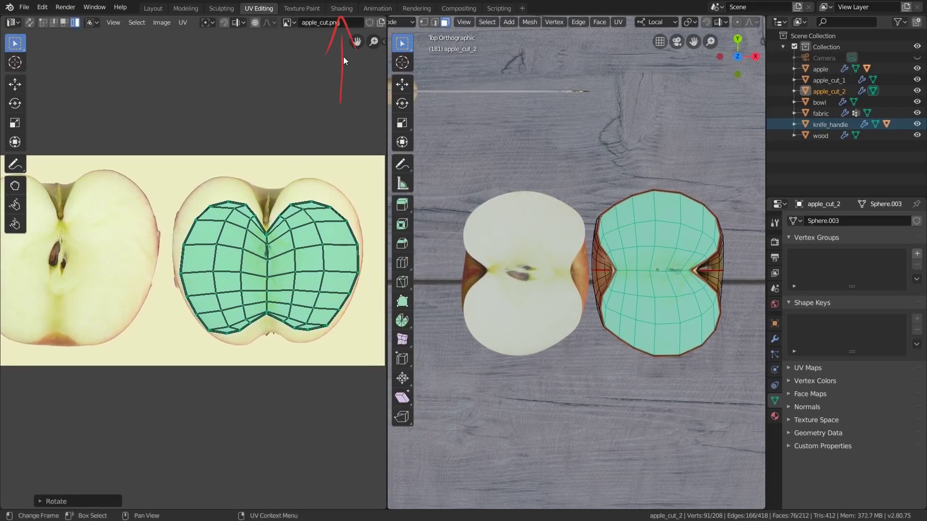
Switch to the Shading workspace and examine the apple_cut material's reflections on both cut faces from a low angle.
left_click(342, 8)
middle_click_drag(468, 204, 468, 158)
middle_click_drag(468, 158, 536, 178)
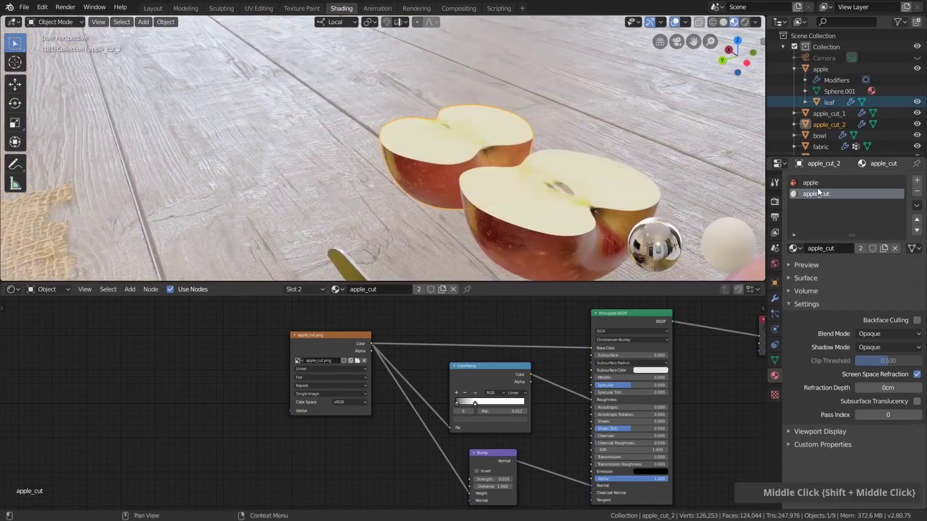
scroll(498, 428, "up", 7)
middle_click_drag(480, 212, 478, 198)
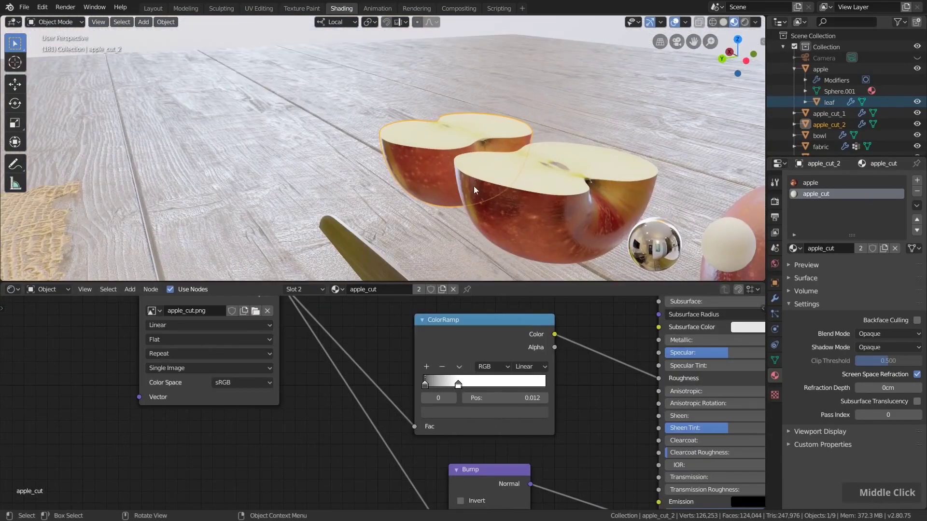
middle_click_drag(445, 126, 450, 120, "ctrl")
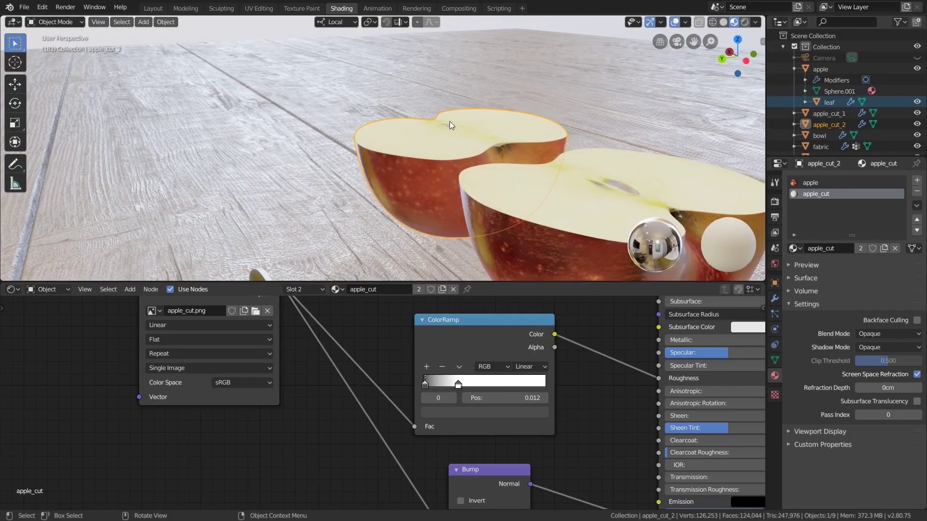
middle_click_drag(467, 128, 494, 115)
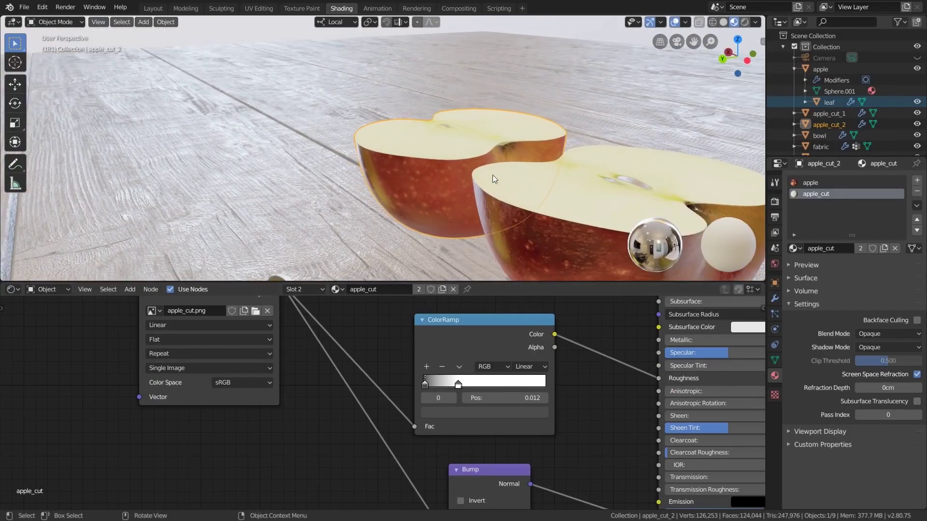
Move the white stop of apple_cut's ColorRamp to position 1.000 and set the other stop's color to black.
left_click_drag(456, 384, 554, 385)
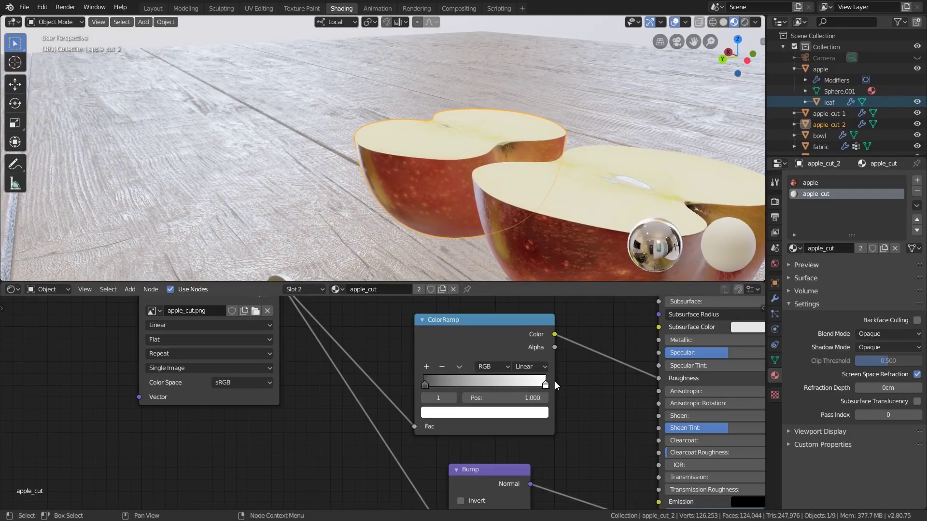
left_click(425, 384)
left_click(450, 413)
left_click_drag(522, 315, 523, 330)
middle_click_drag(488, 193, 460, 190)
Darken the ColorRamp's white stop to 0.340 grey and move the black stop to position 0.733.
mouse_move(430, 387)
left_mouse_down()
mouse_move(536, 379)
mouse_move(481, 369)
left_mouse_up()
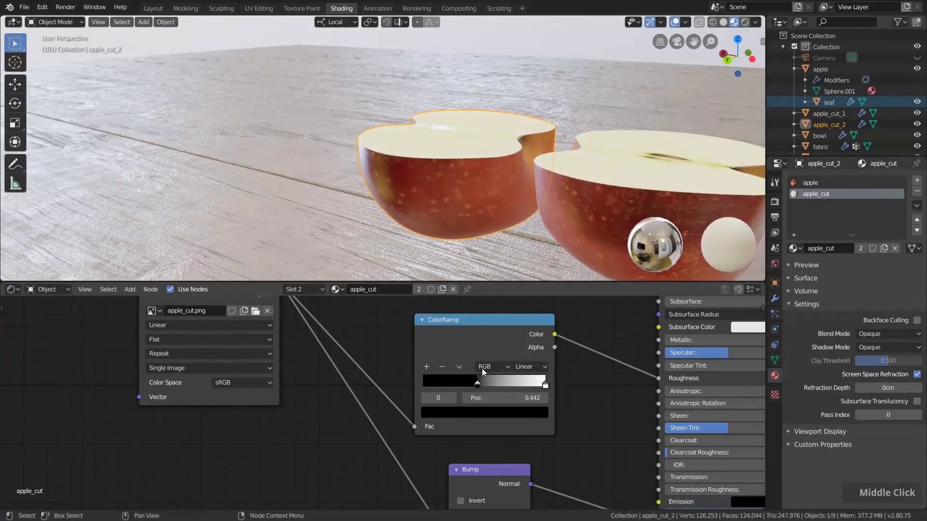
left_click(545, 386)
left_click(523, 416)
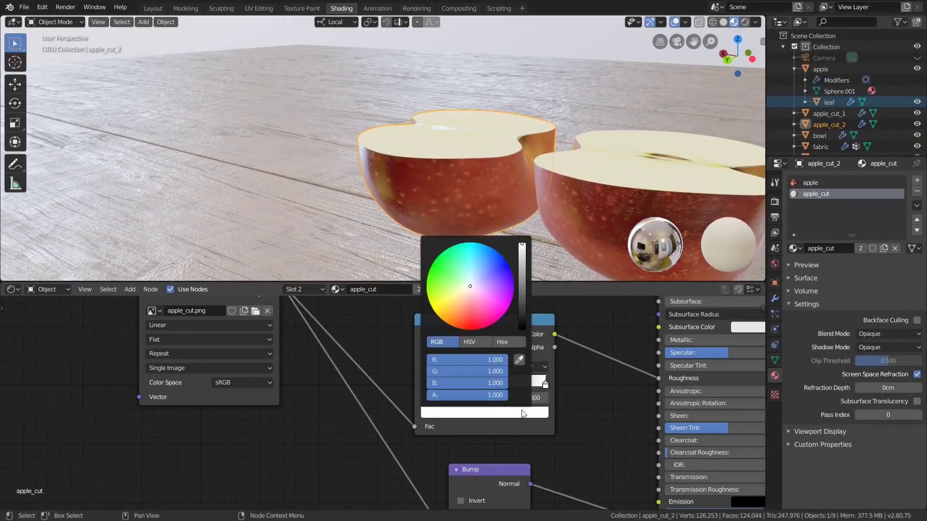
left_click_drag(523, 251, 522, 266)
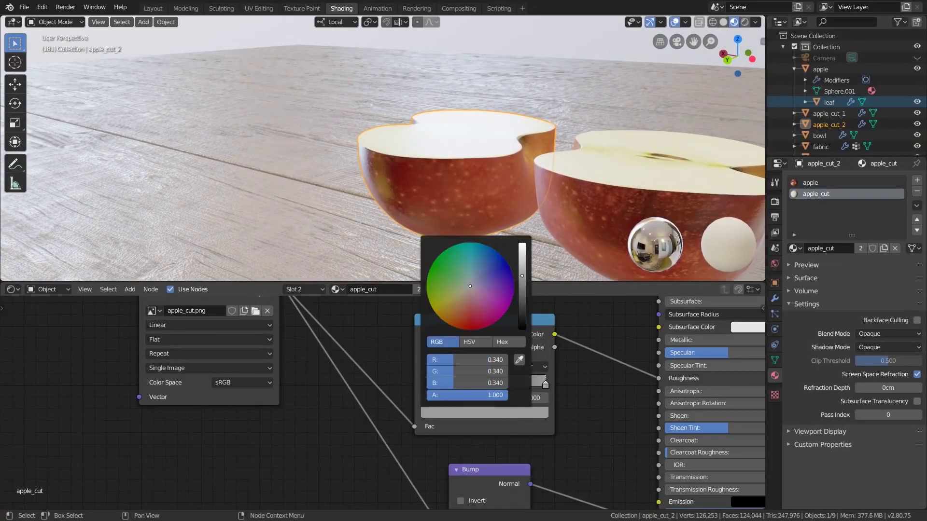
left_click_drag(478, 385, 513, 385)
middle_click_drag(483, 140, 448, 137)
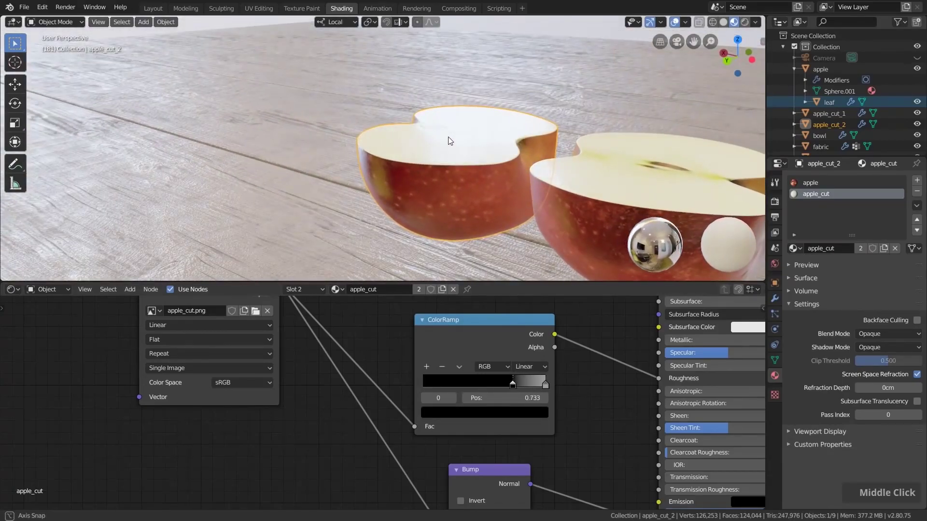
Set the Bump node's strength to 0.1 in the apple_cut material and check the relief on the cut faces.
middle_click_drag(536, 507, 529, 452)
scroll(480, 405, "up", 2)
scroll(479, 408, "up", 1)
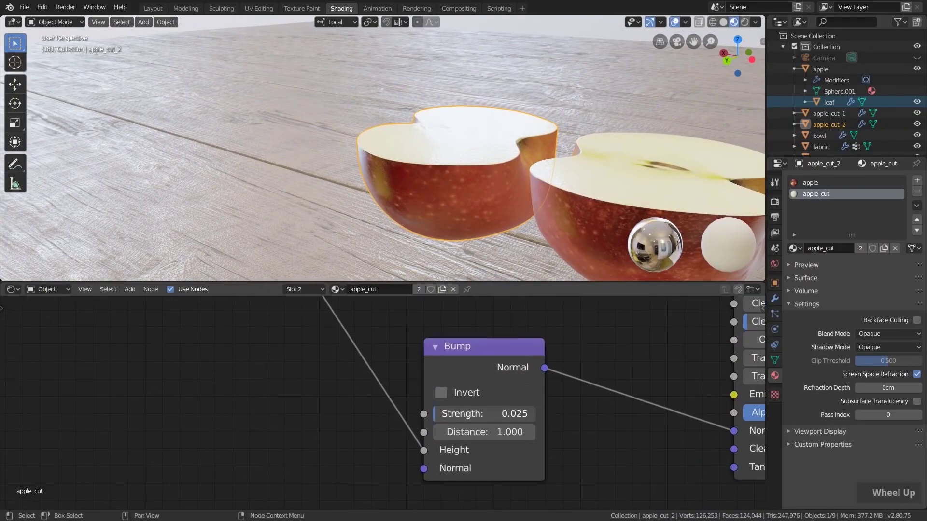
left_click(478, 412)
type("0.1")
key("Return")
middle_click_drag(476, 191, 466, 182)
mouse_move(452, 181)
middle_mouse_down()
mouse_move(439, 181)
mouse_move(463, 189)
middle_mouse_up()
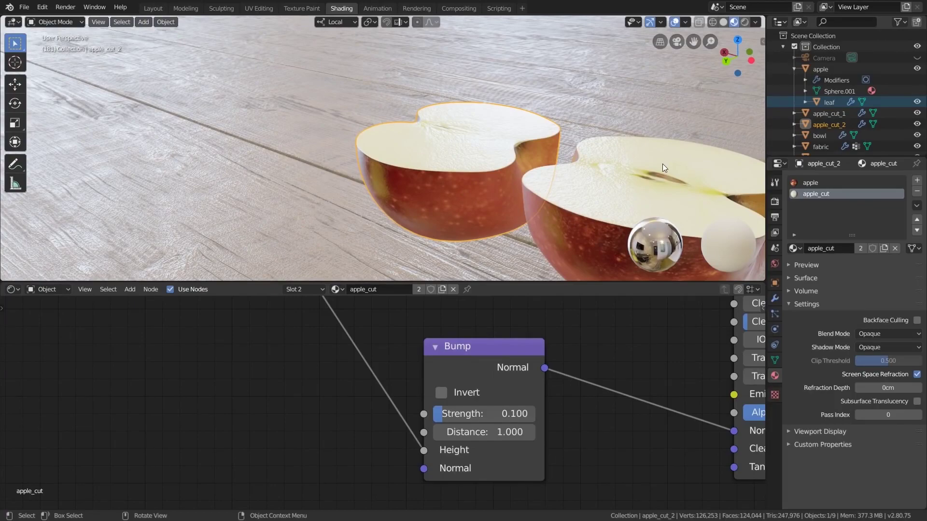
Examine the apple halves beside the whole apple, fabric and bowl from a wider view, ending in the Layout workspace.
scroll(647, 170, "down", 3)
scroll(527, 370, "down", 4)
middle_click_drag(473, 319, 534, 372)
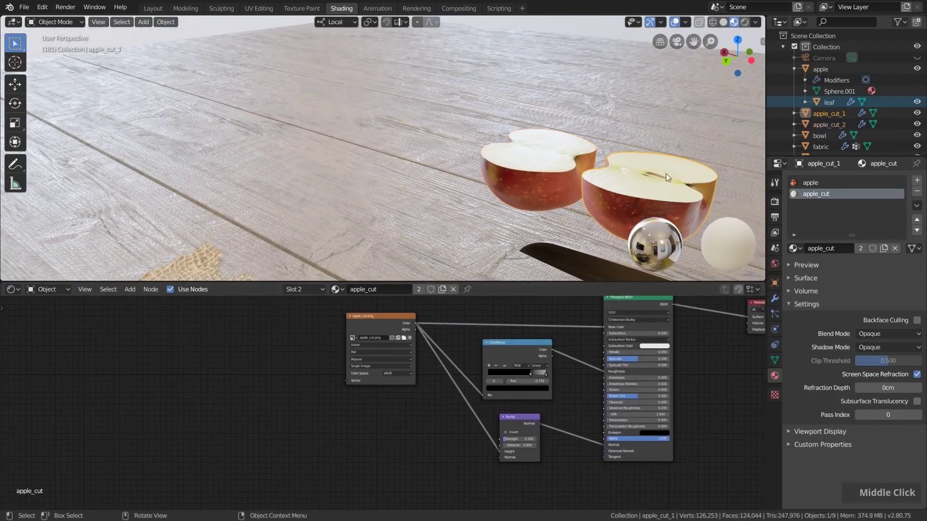
mouse_move(637, 186)
middle_mouse_down()
mouse_move(580, 186)
mouse_move(625, 185)
middle_mouse_up()
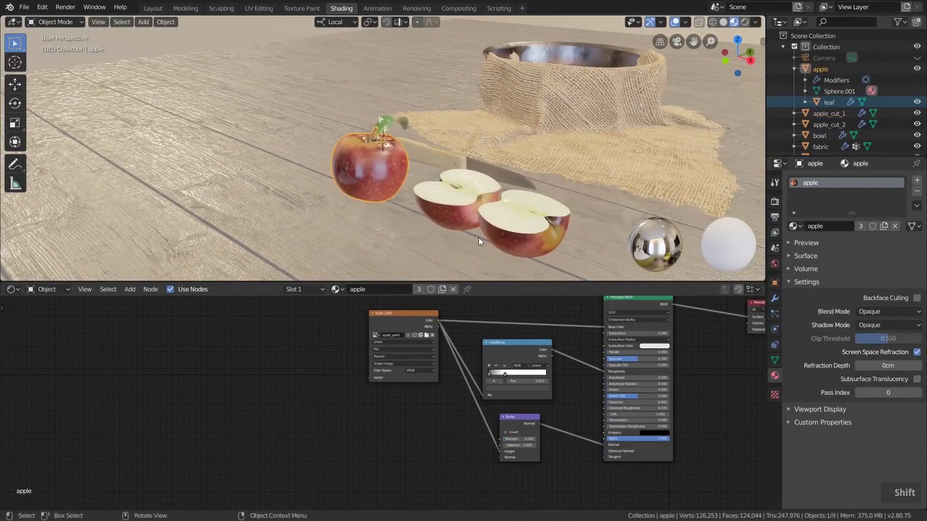
middle_click_drag(549, 253, 611, 162)
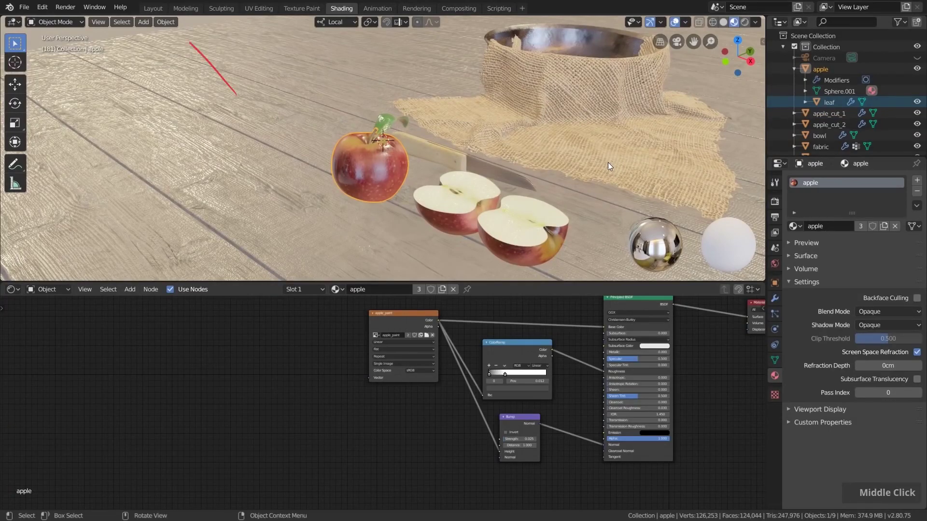
left_click(155, 8)
scroll(411, 187, "down", 9)
middle_click_drag(388, 134, 451, 227, "shift")
middle_click_drag(442, 236, 458, 196, "ctrl")
scroll(446, 207, "up", 2)
middle_click_drag(472, 234, 492, 249, "ctrl")
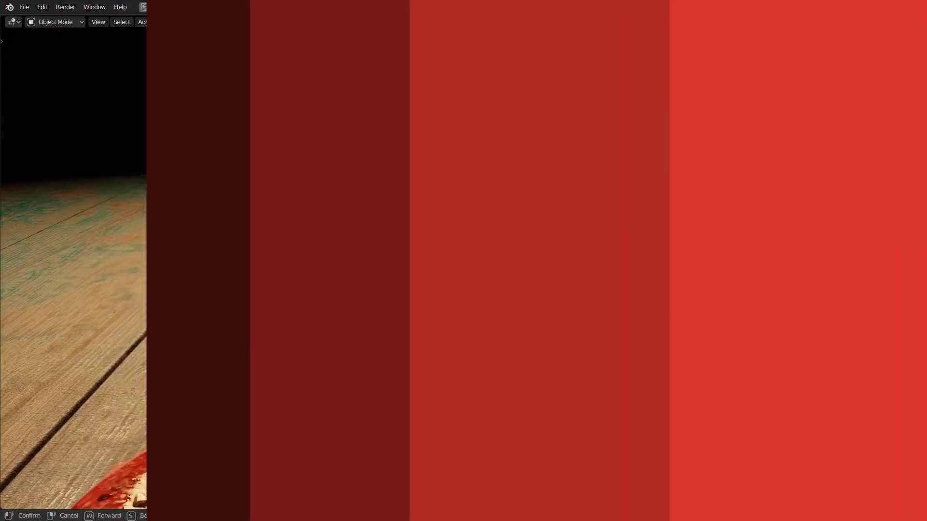
Walk through the rendered still life to examine the fabric-wrapped bowl, leaf, apple half and knife up close.
key("d")
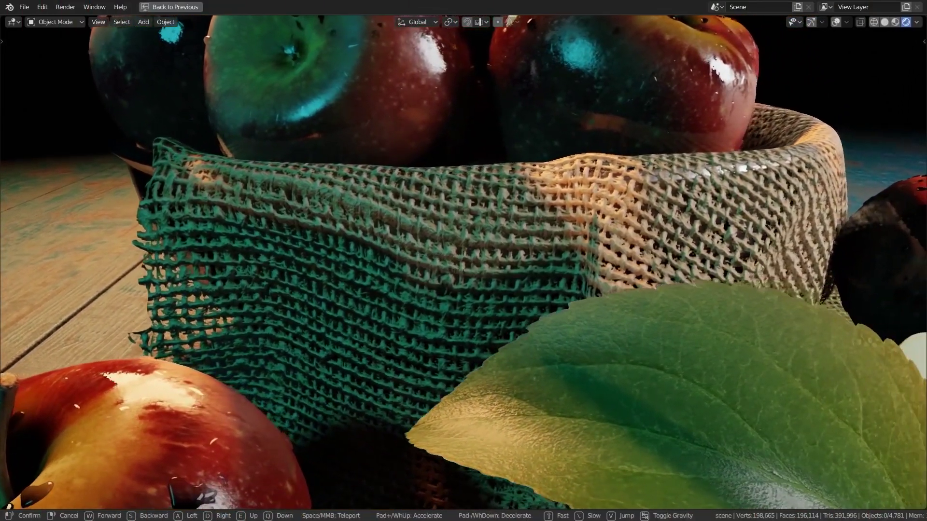
key("d")
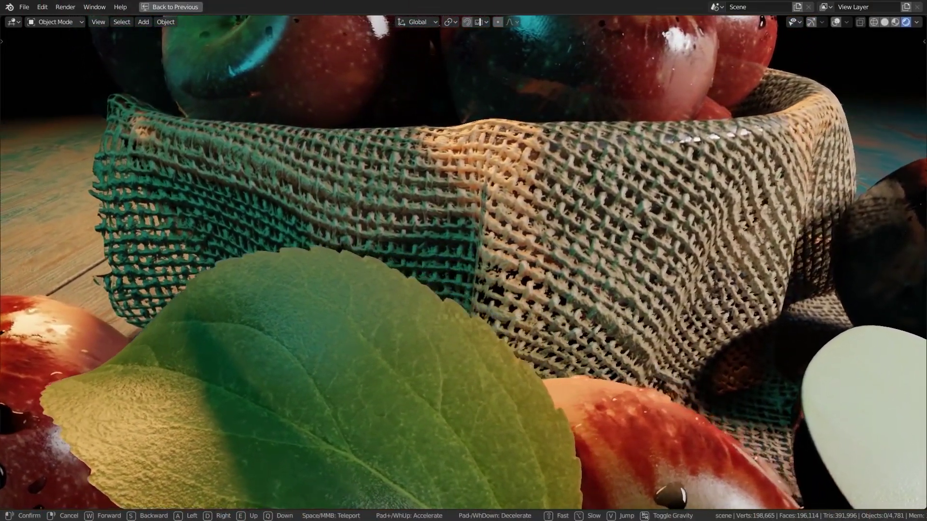
key("d")
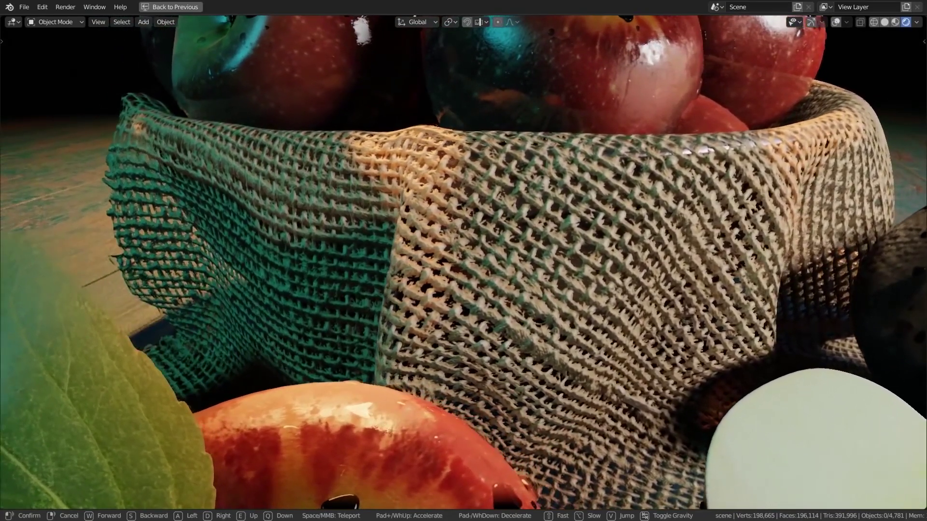
key("d")
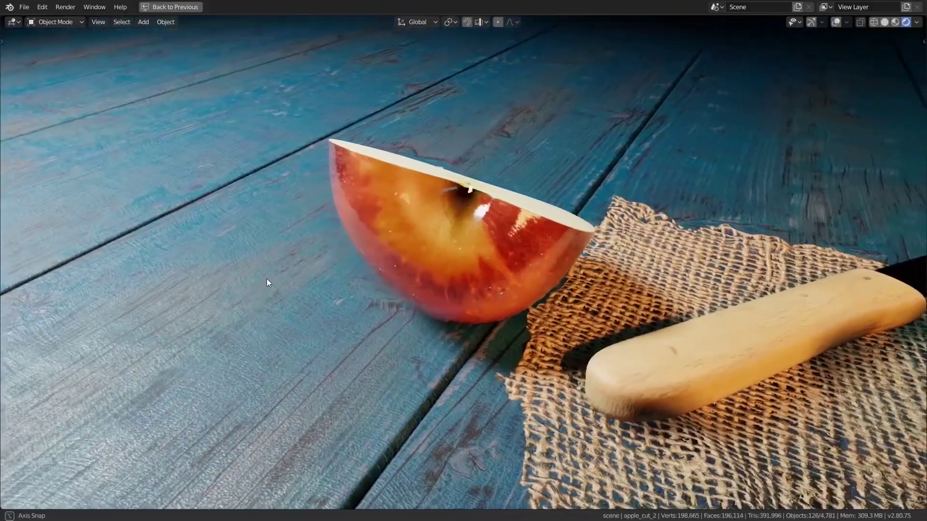
middle_click_drag(266, 279, 649, 276)
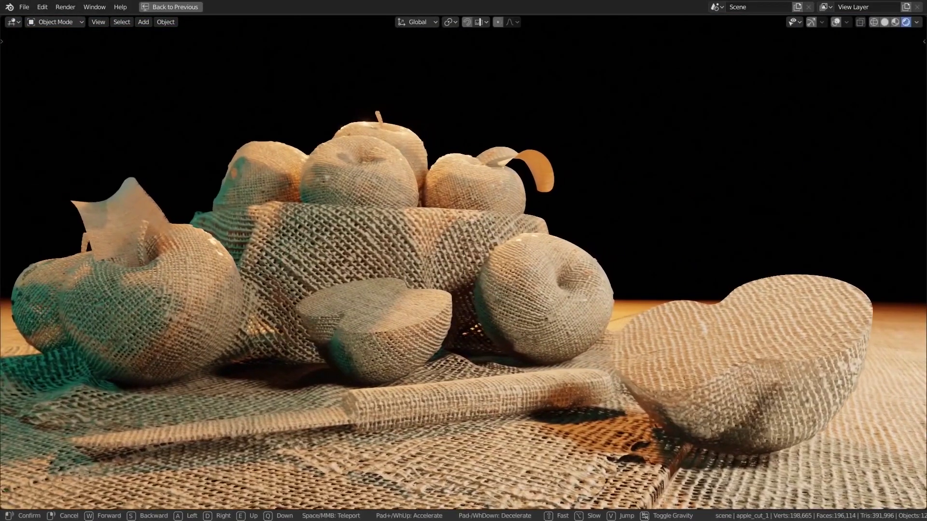
key("a")
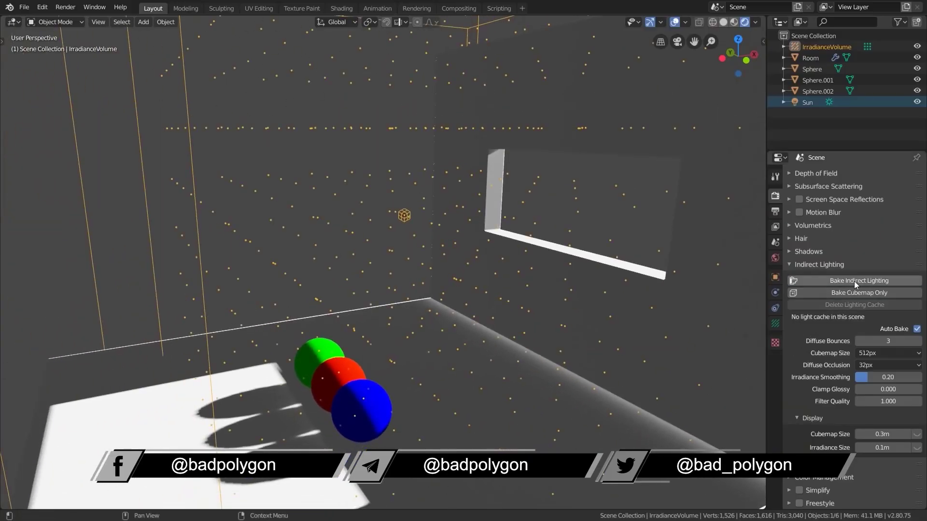
Bake the indirect lighting for the room scene with the three colored spheres.
left_click(854, 281)
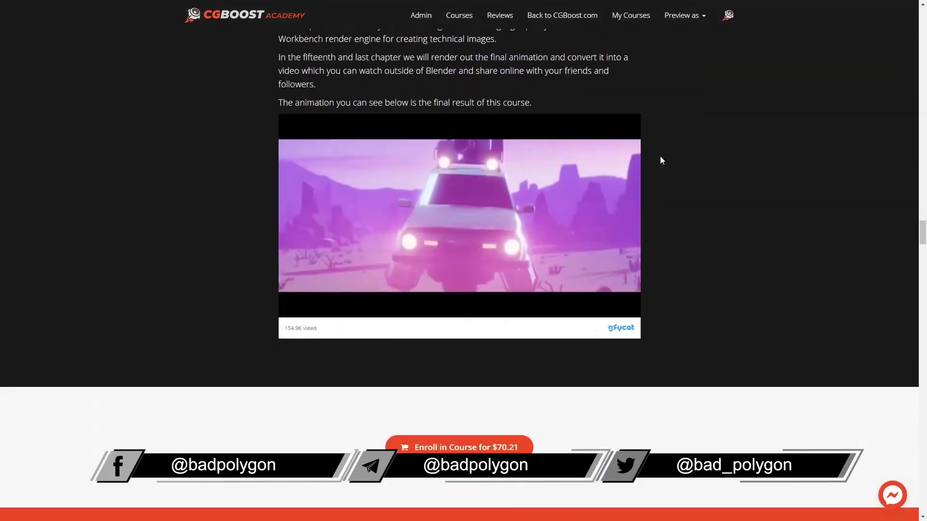
Switch to the CG Boost Academy website, browse the course curriculum, and play the Environment - Rocks lecture.
scroll(662, 159, "down", 7)
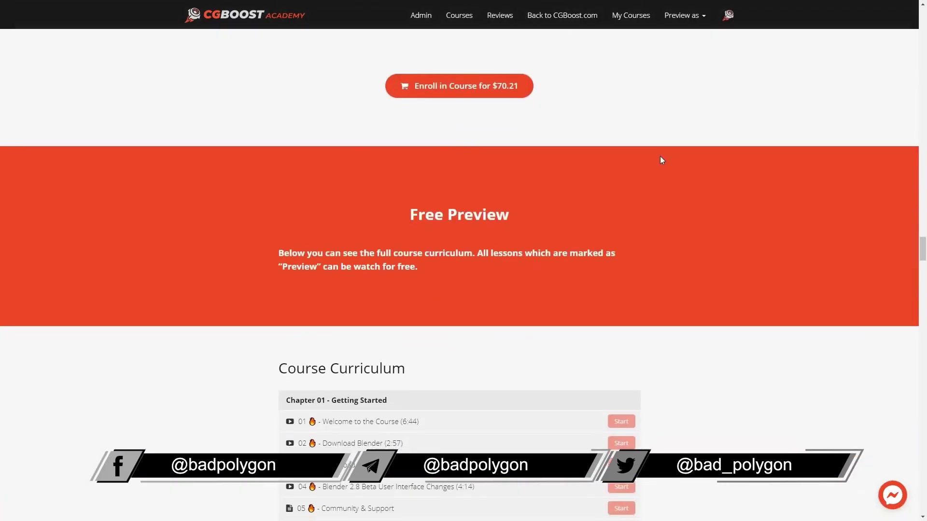
scroll(662, 160, "down", 2)
scroll(662, 161, "down", 7)
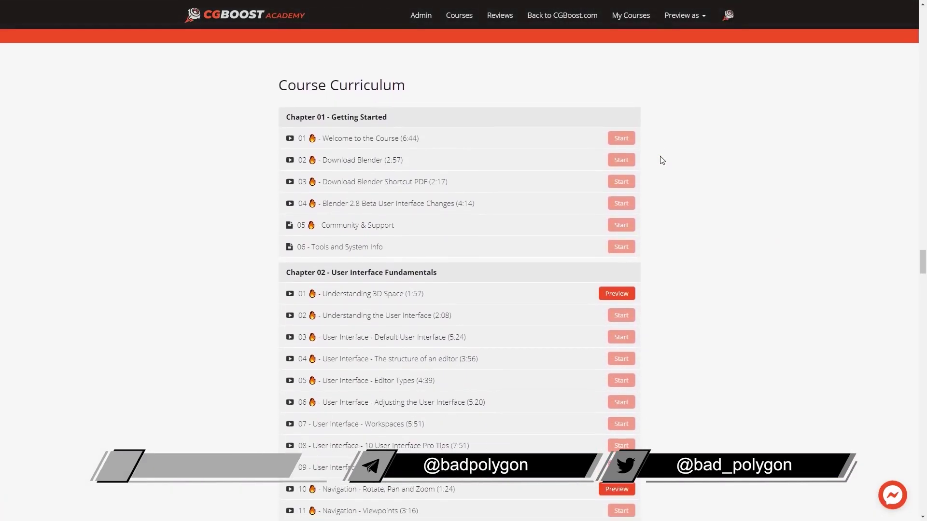
scroll(453, 199, "down", 20)
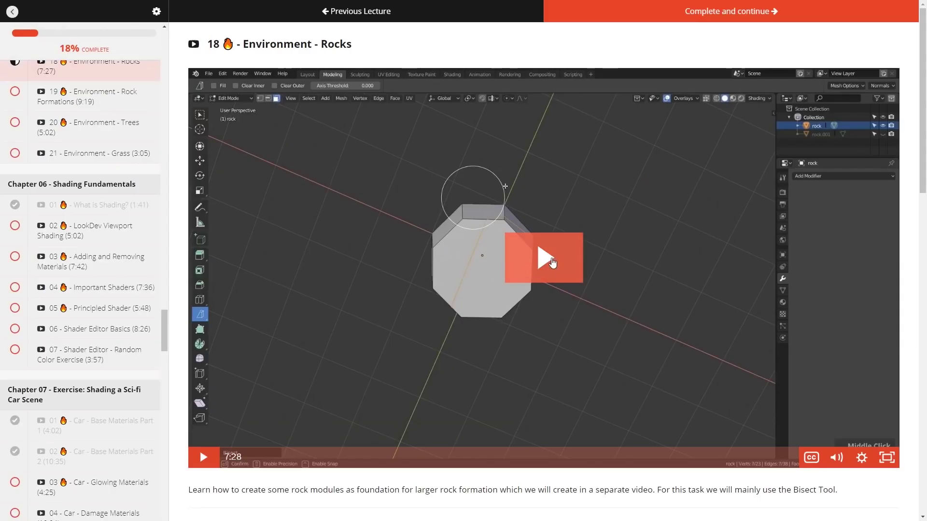
left_click(551, 258)
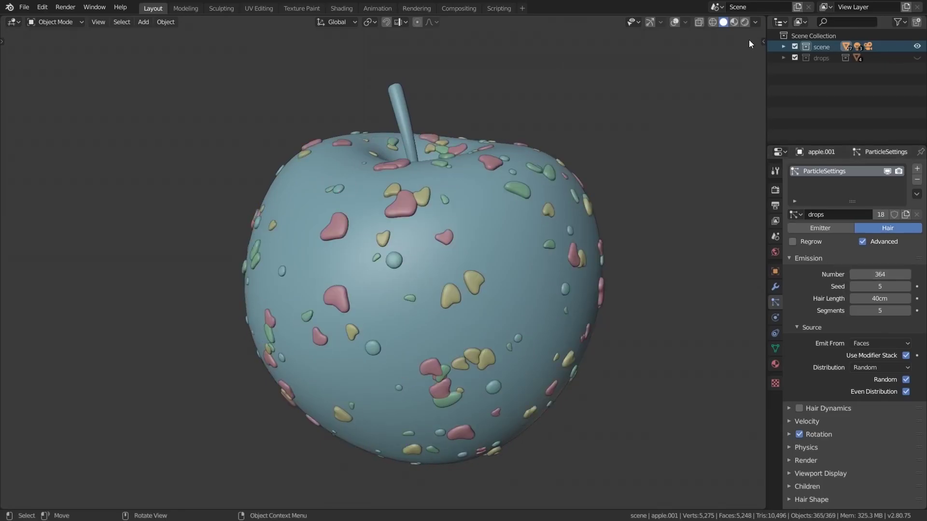
Switch to Blender and view the droplet-covered apple from another angle in rendered viewport shading.
left_click(745, 22)
middle_click_drag(560, 241, 317, 245)
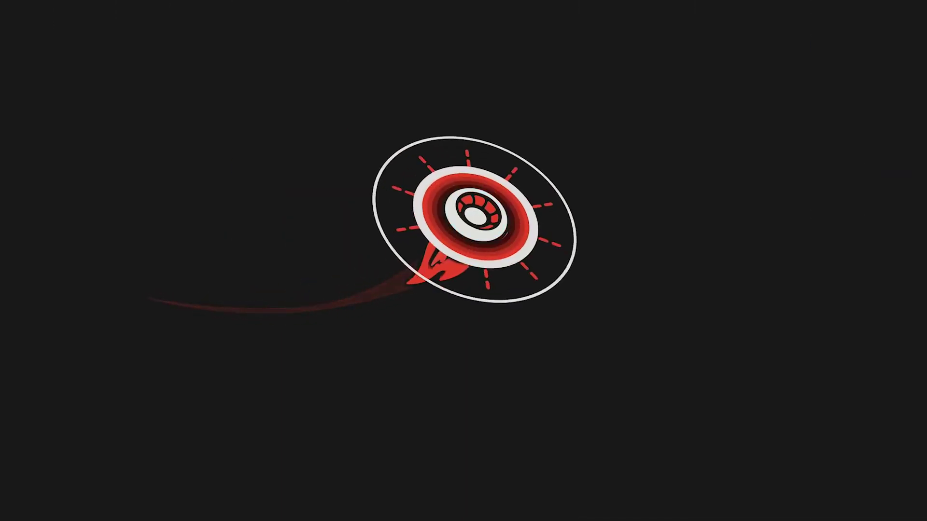